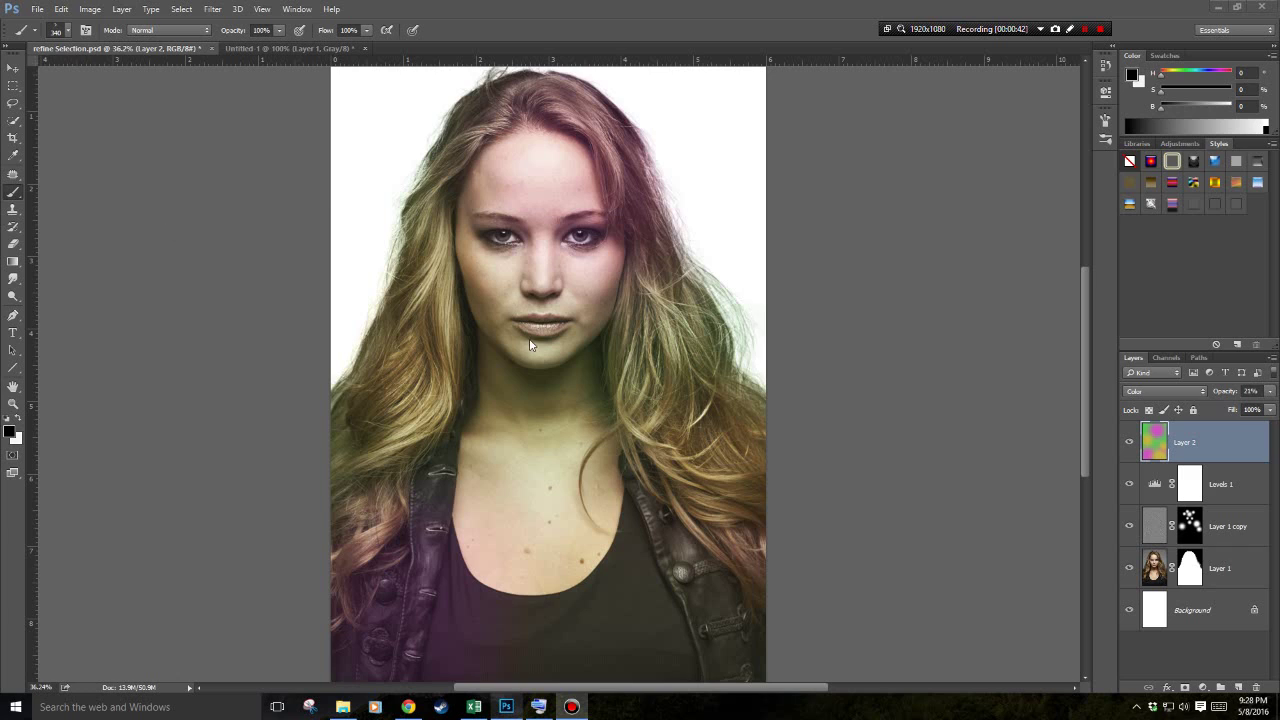
pyautogui.click(1206, 562)
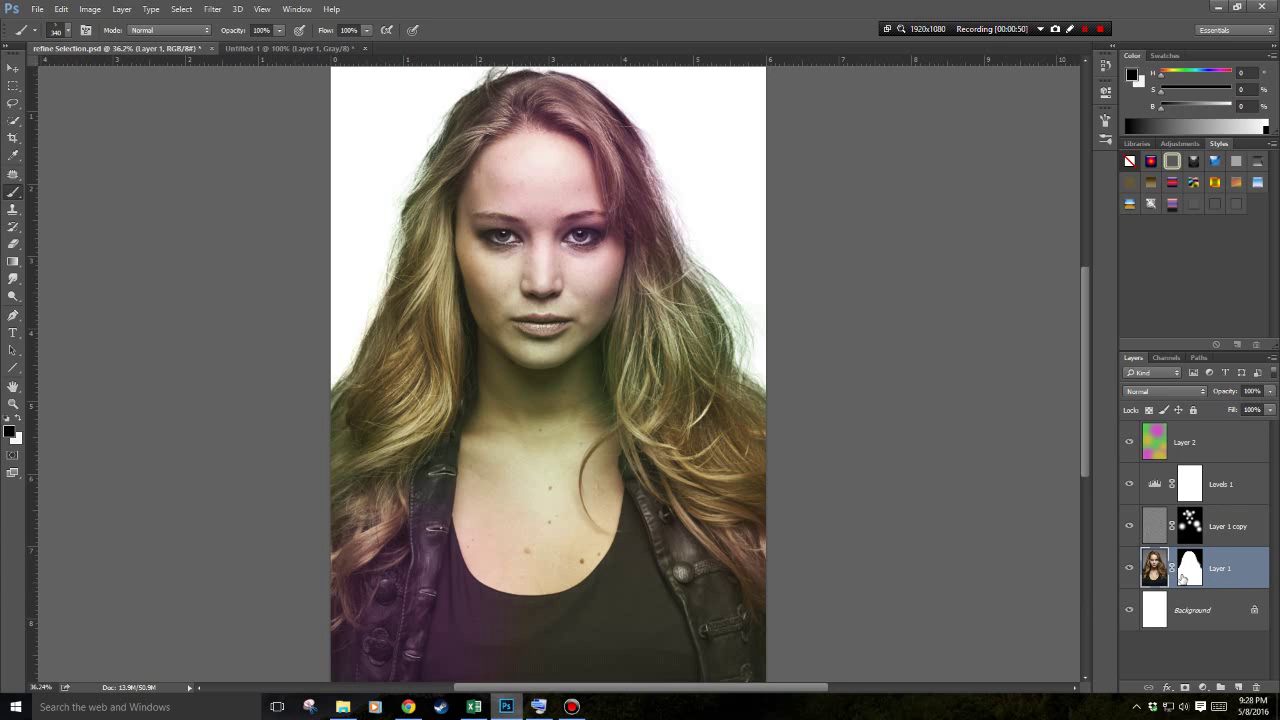
pyautogui.click(1221, 530)
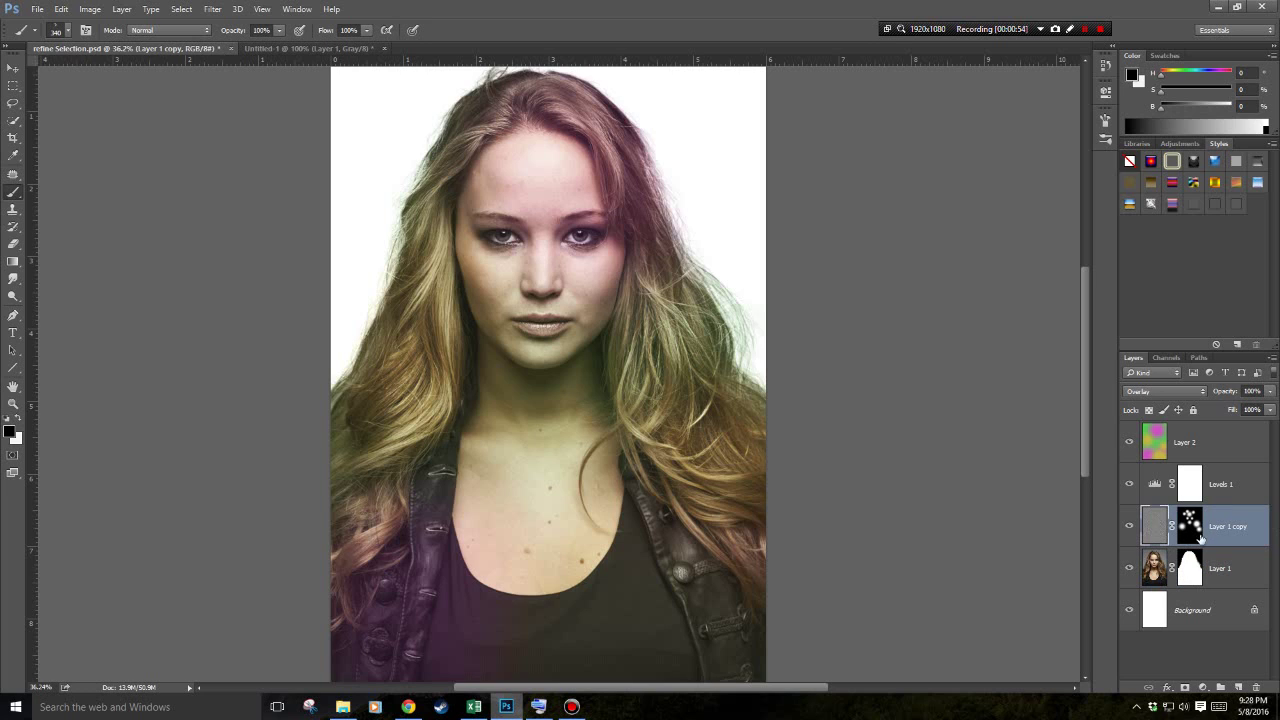
pyautogui.click(1130, 527)
pyautogui.click(1130, 527)
pyautogui.click(1130, 527)
pyautogui.click(1130, 527)
pyautogui.click(1130, 527)
pyautogui.click(1130, 527)
pyautogui.click(1130, 485)
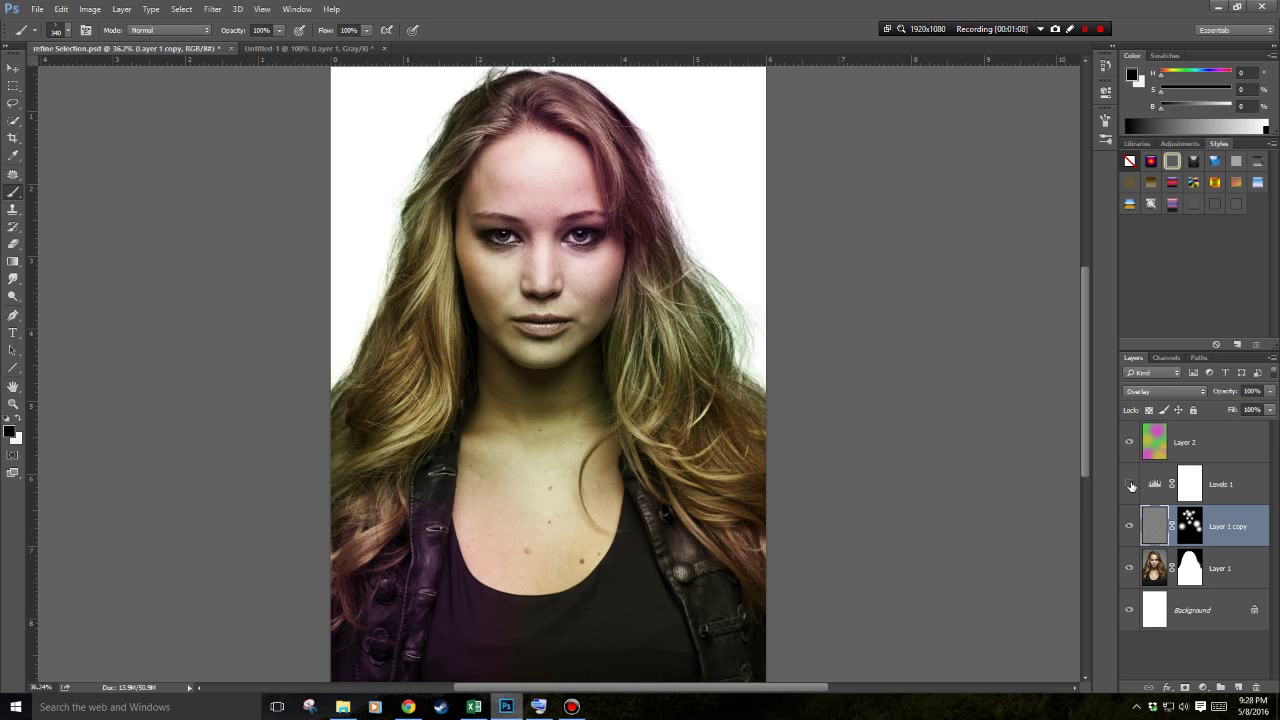
pyautogui.click(1130, 485)
pyautogui.click(1130, 446)
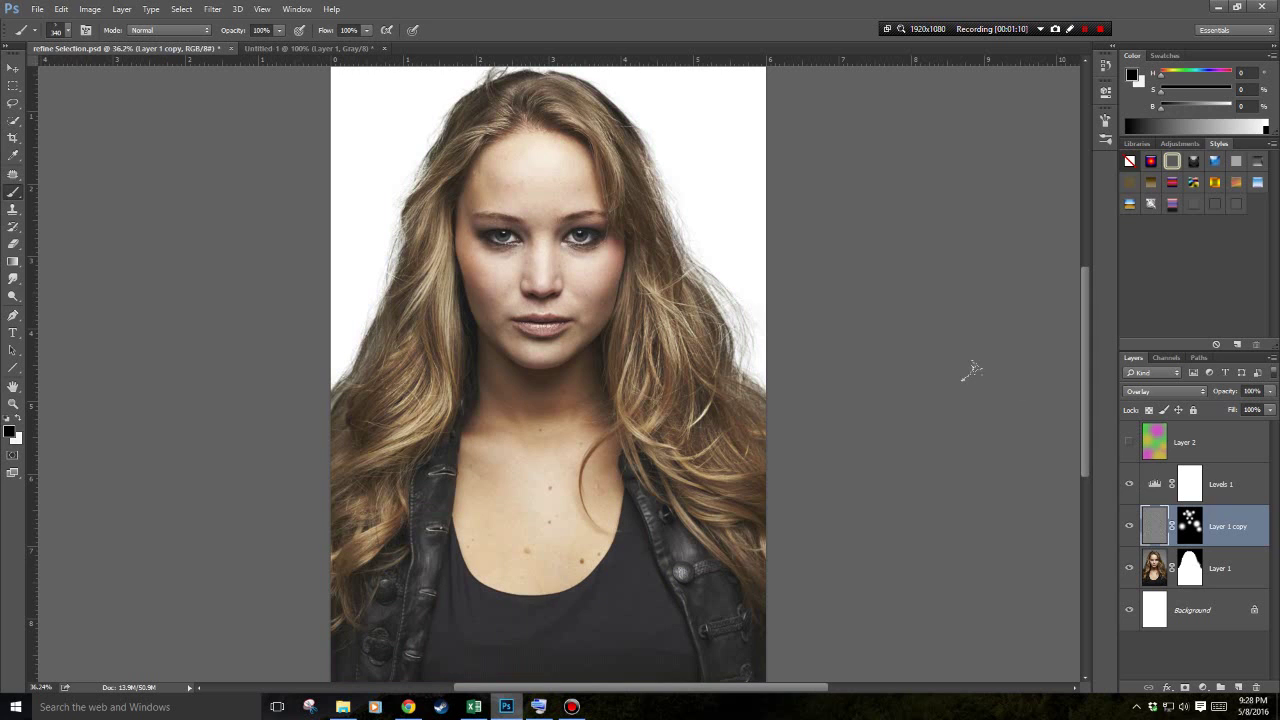
pyautogui.click(1130, 446)
pyautogui.click(1160, 446)
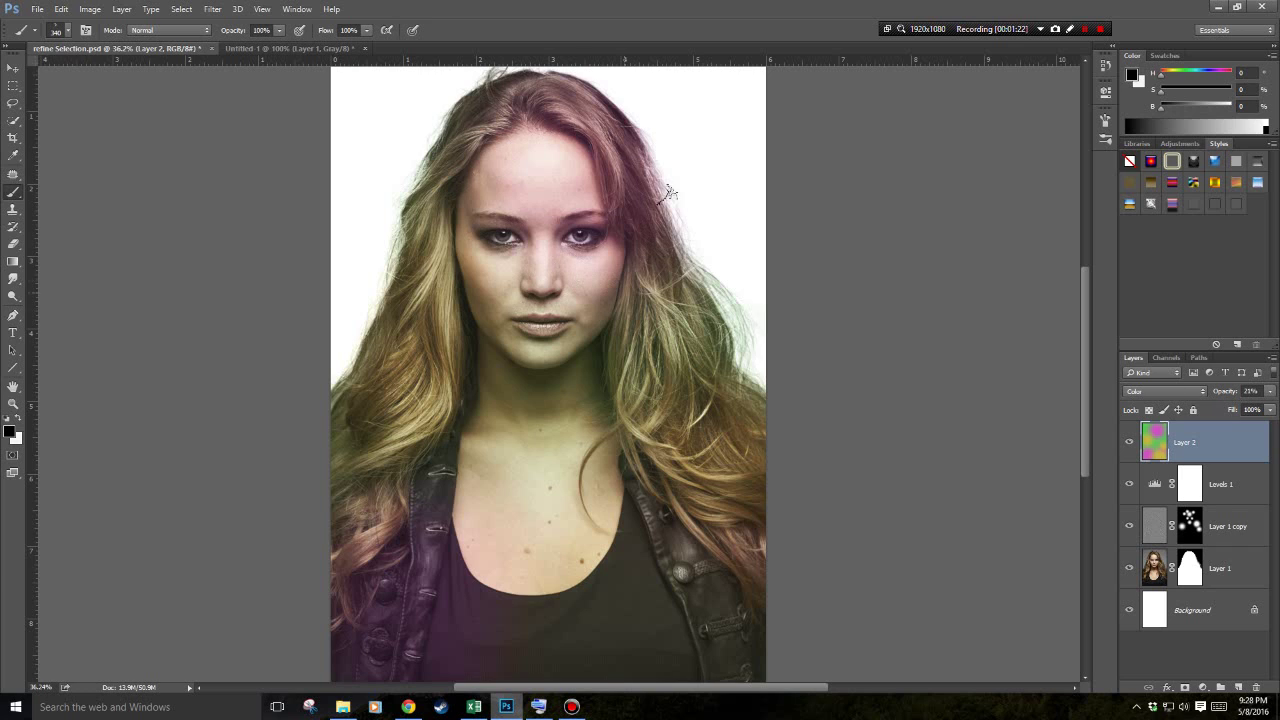
pyautogui.click(70, 35)
pyautogui.scroll(-2, 366, 282)
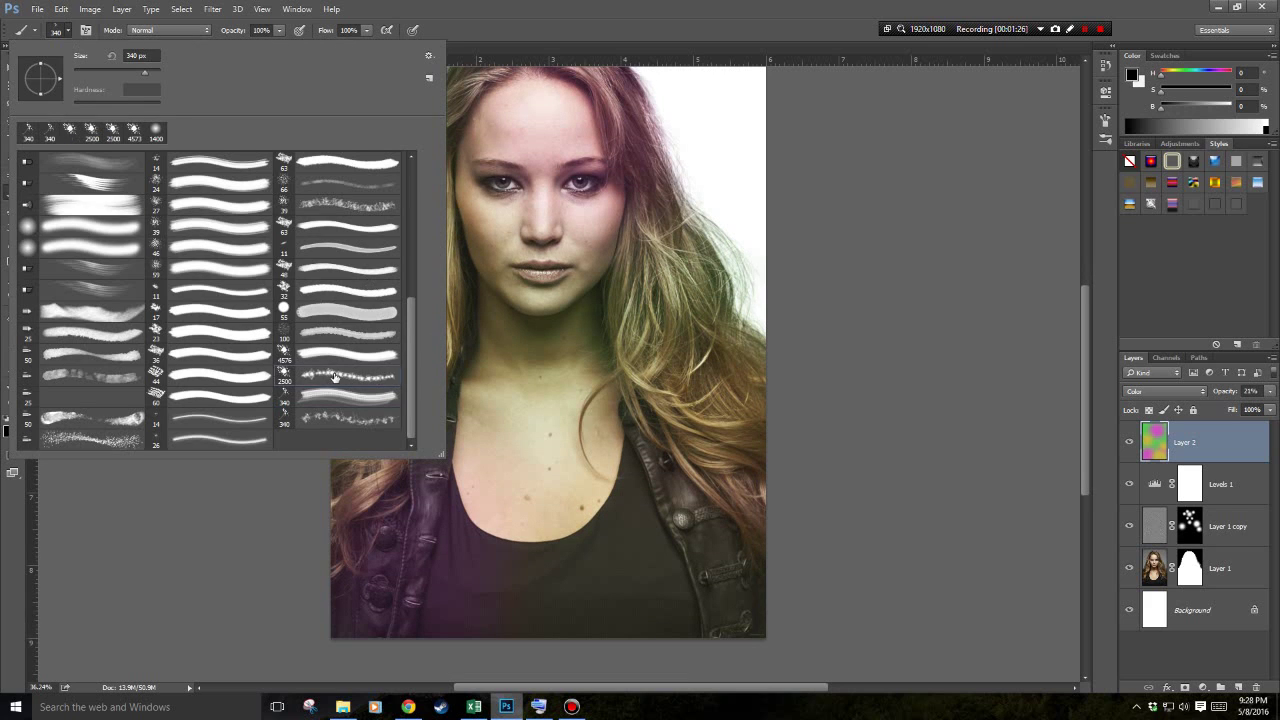
pyautogui.click(70, 131)
pyautogui.scroll(2, 817, 271)
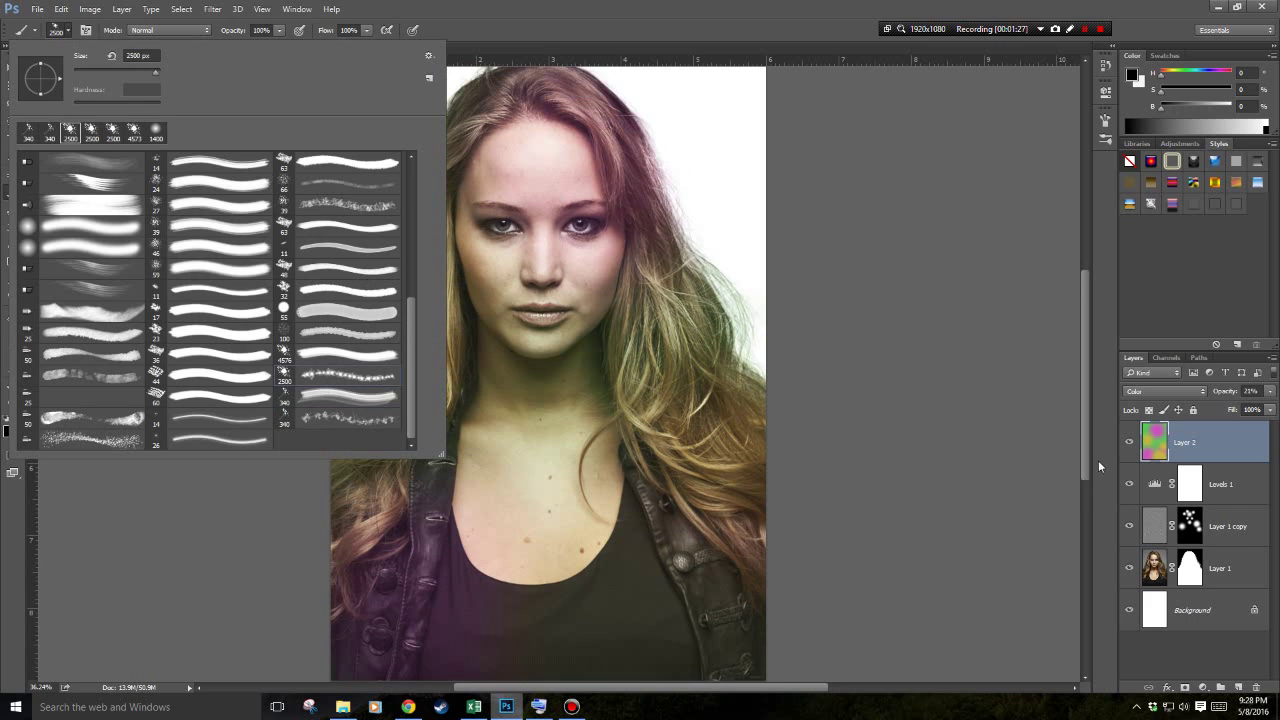
pyautogui.click(1238, 688)
pyautogui.click(640, 160)
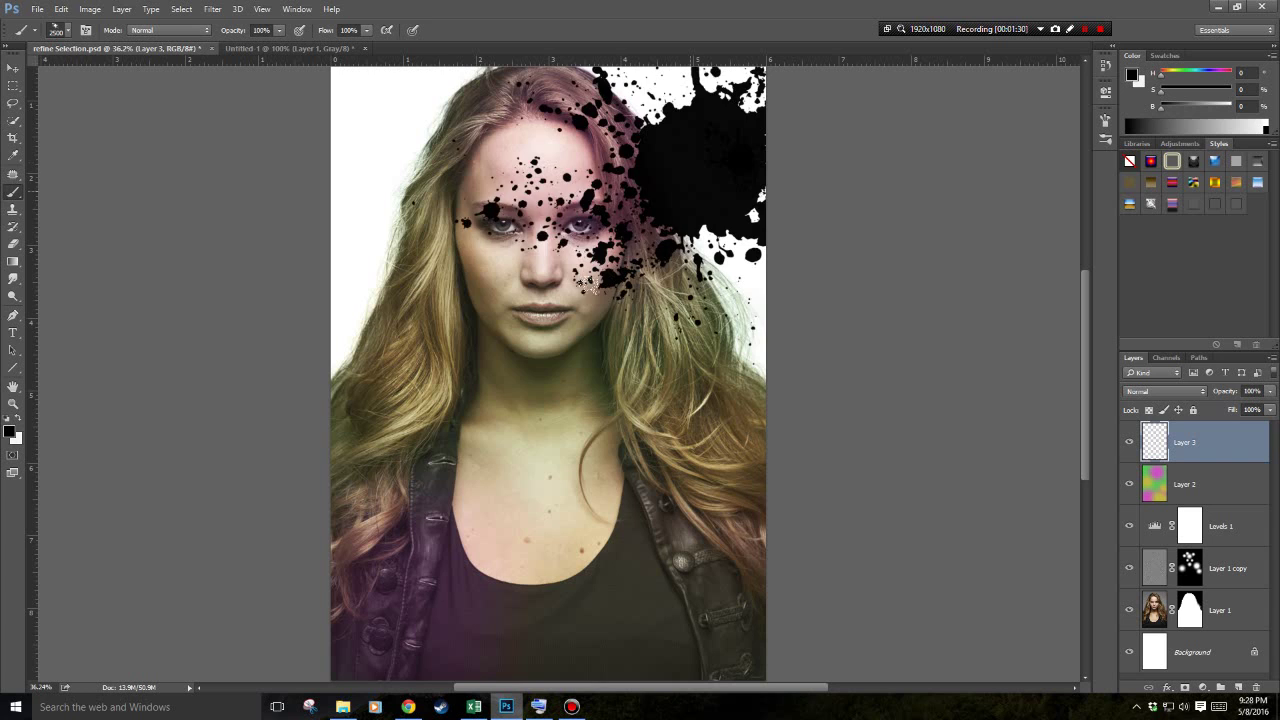
pyautogui.click(520, 300)
pyautogui.click(520, 480)
pyautogui.click(660, 500)
pyautogui.click(670, 340)
pyautogui.click(420, 340)
pyautogui.click(410, 500)
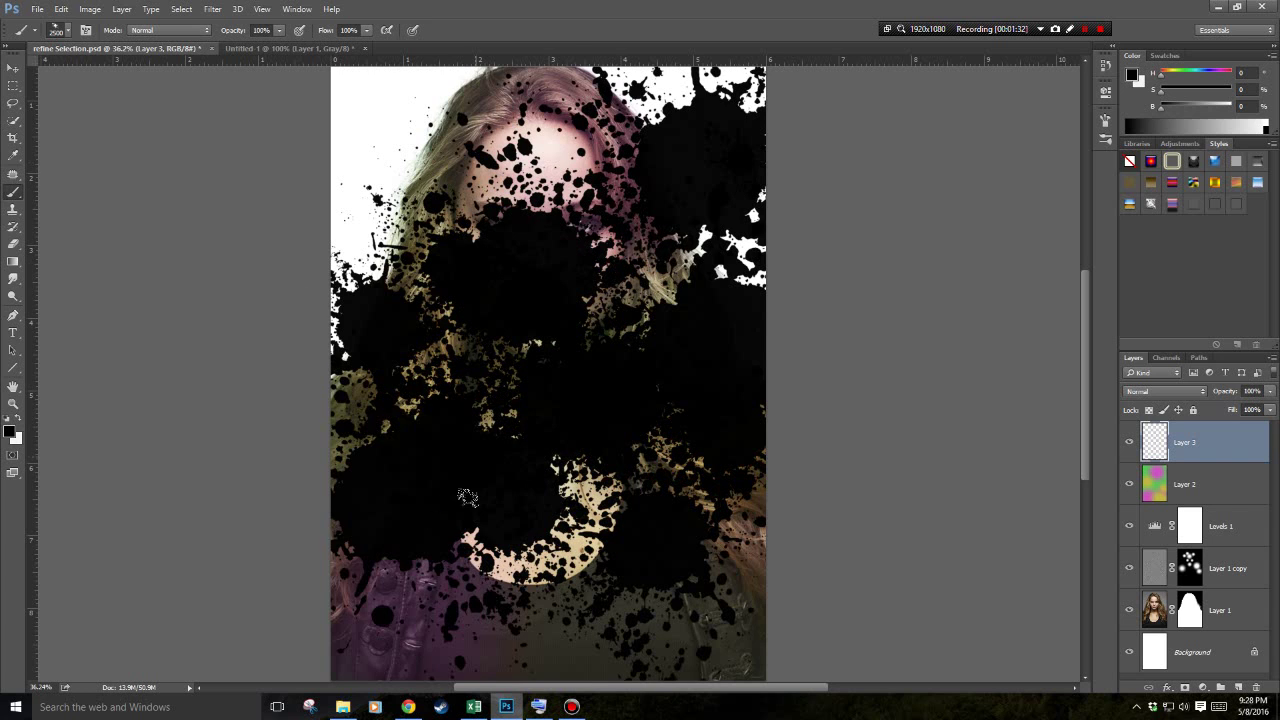
pyautogui.click(348, 189)
pyautogui.click(60, 30)
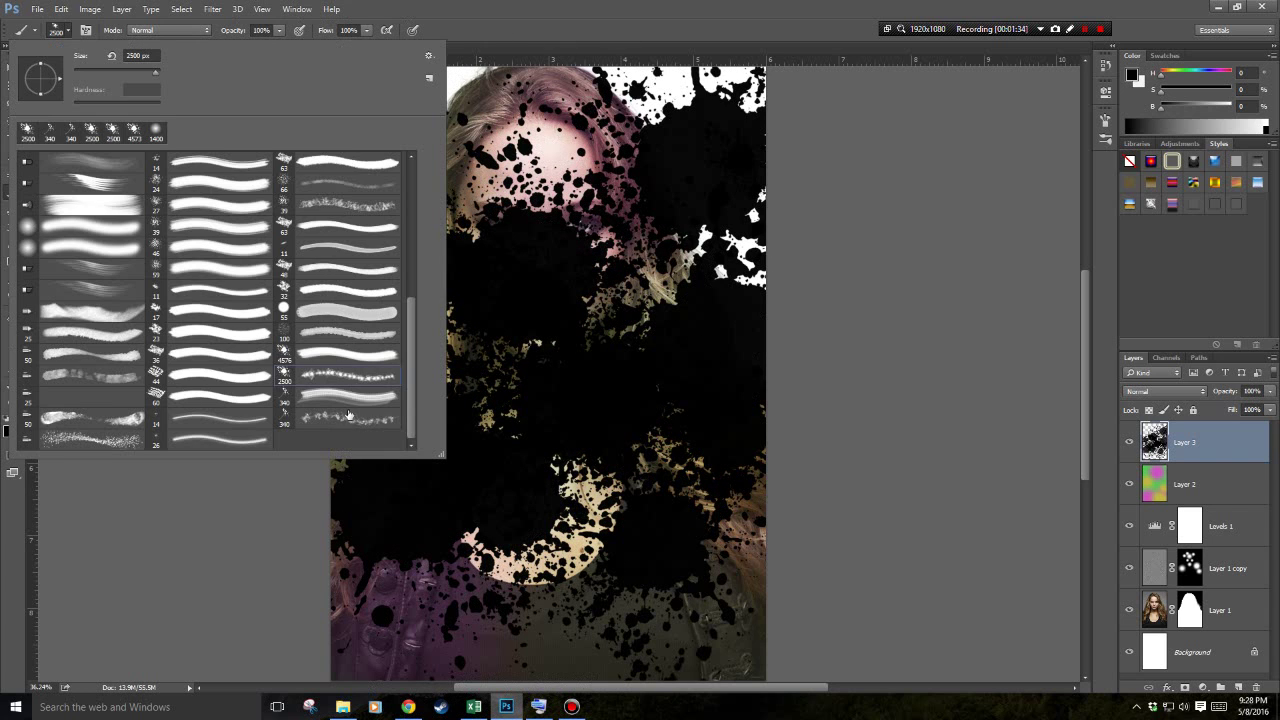
pyautogui.click(340, 375)
pyautogui.click(562, 430)
pyautogui.moveTo(360, 165)
pyautogui.mouseDown()
pyautogui.moveTo(420, 210)
pyautogui.moveTo(480, 185)
pyautogui.moveTo(370, 265)
pyautogui.mouseUp()
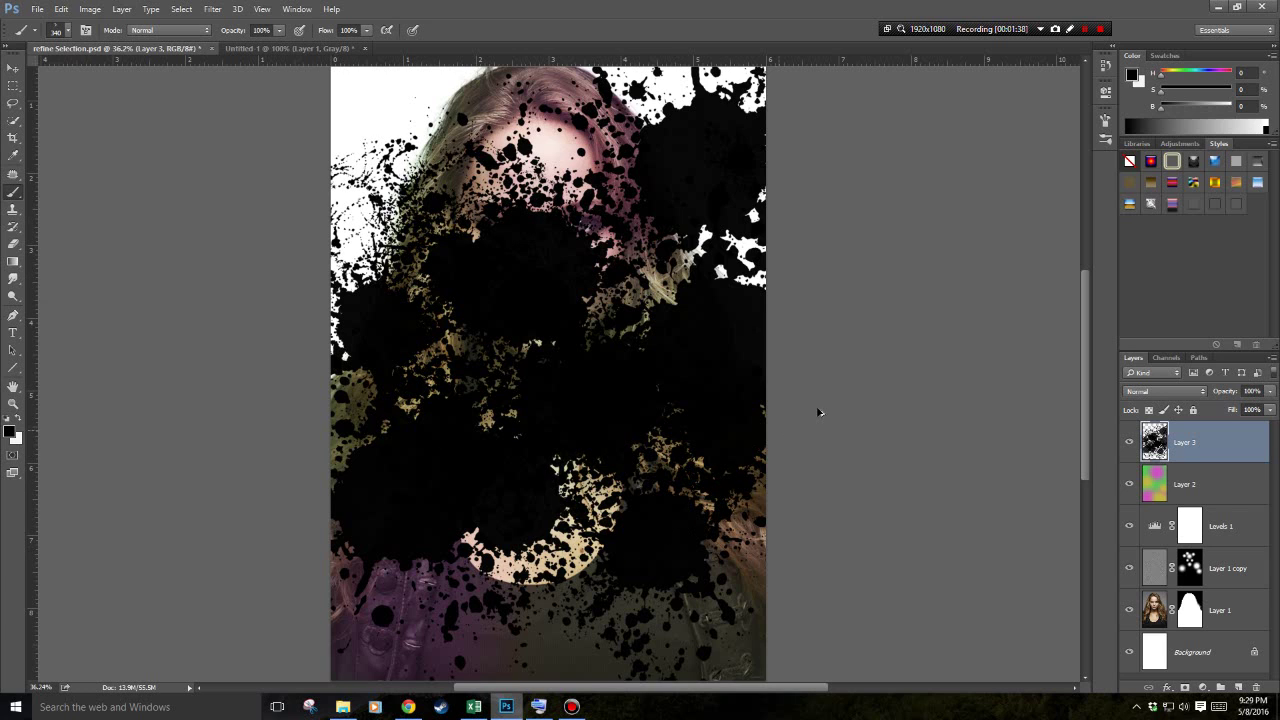
pyautogui.press('Delete')
pyautogui.hotkey('ctrl', 'z')
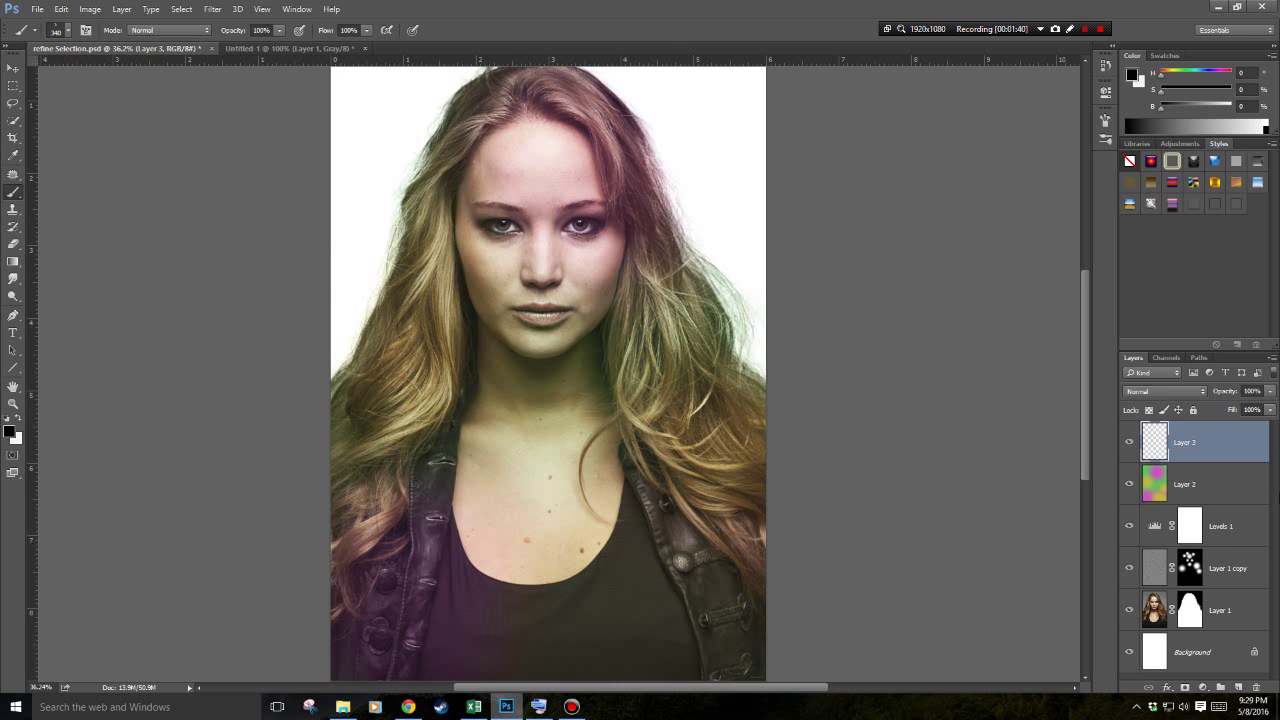
pyautogui.moveTo(1228, 448); pyautogui.dragTo(1259, 689)
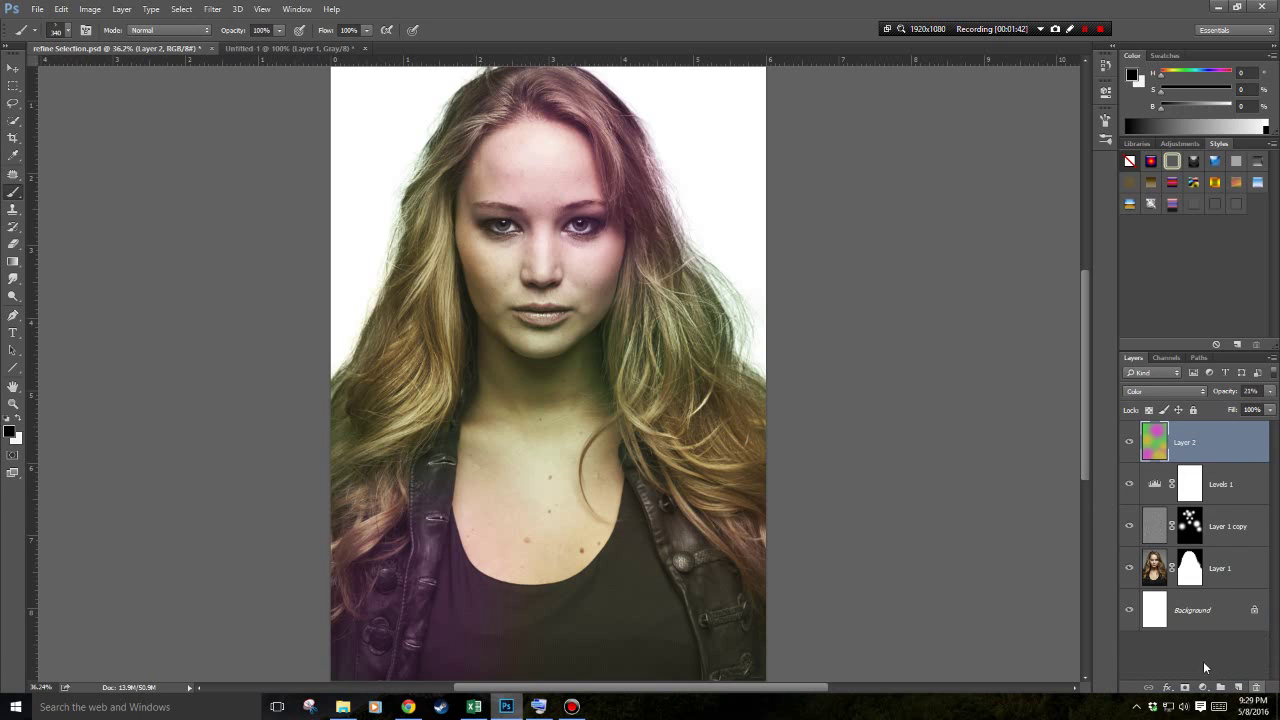
# Clip Layer 1 copy onto the portrait Layer 1.
pyautogui.scroll(1, 914, 551)
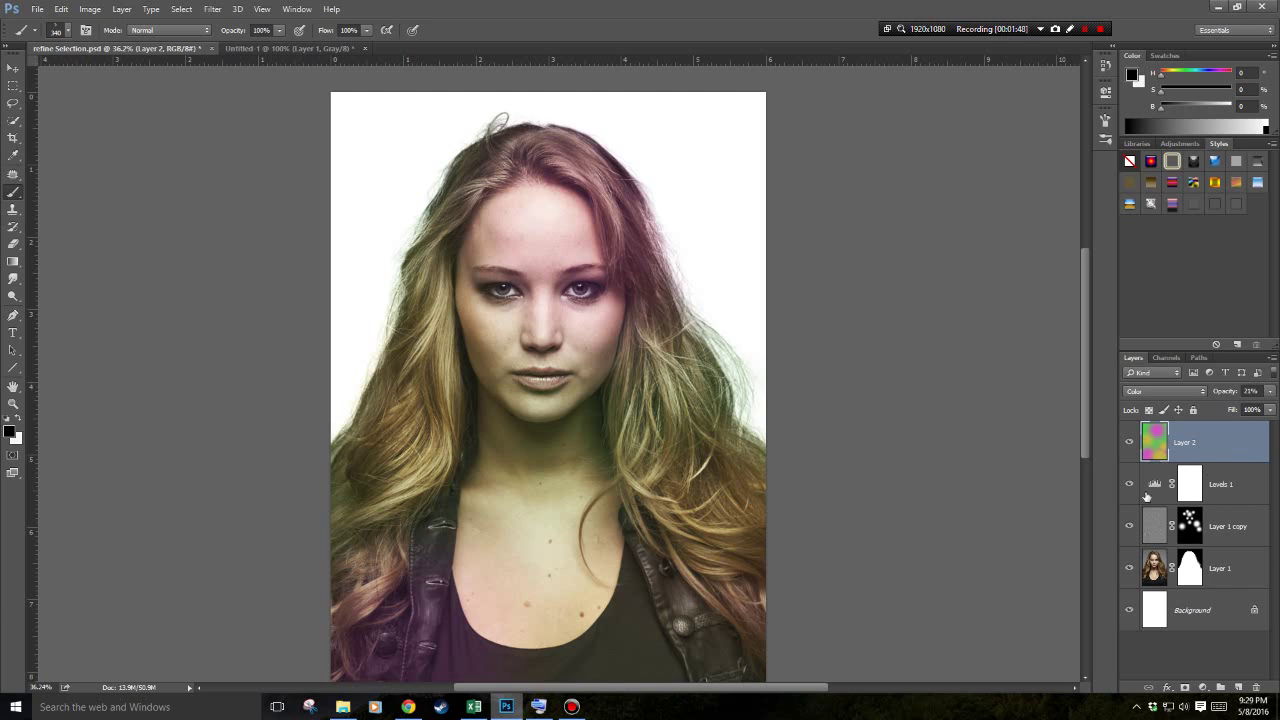
pyautogui.click(1221, 537)
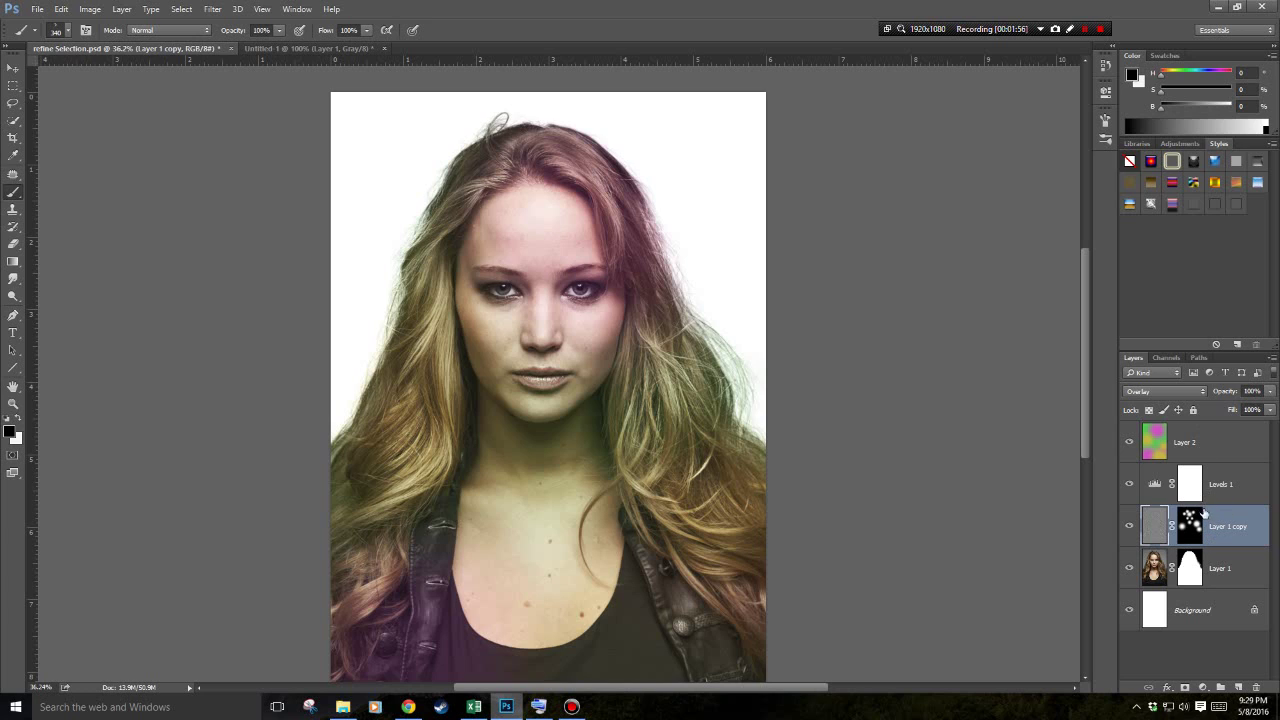
pyautogui.click(1232, 572)
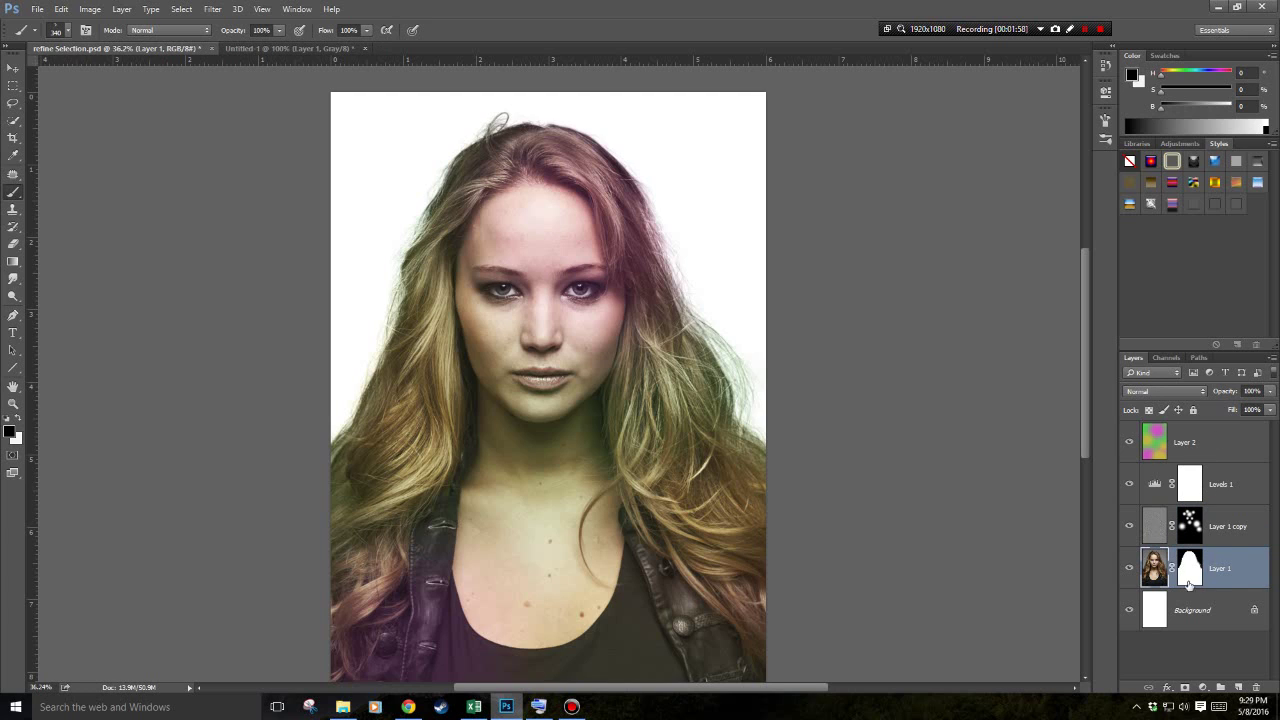
pyautogui.click(1229, 534)
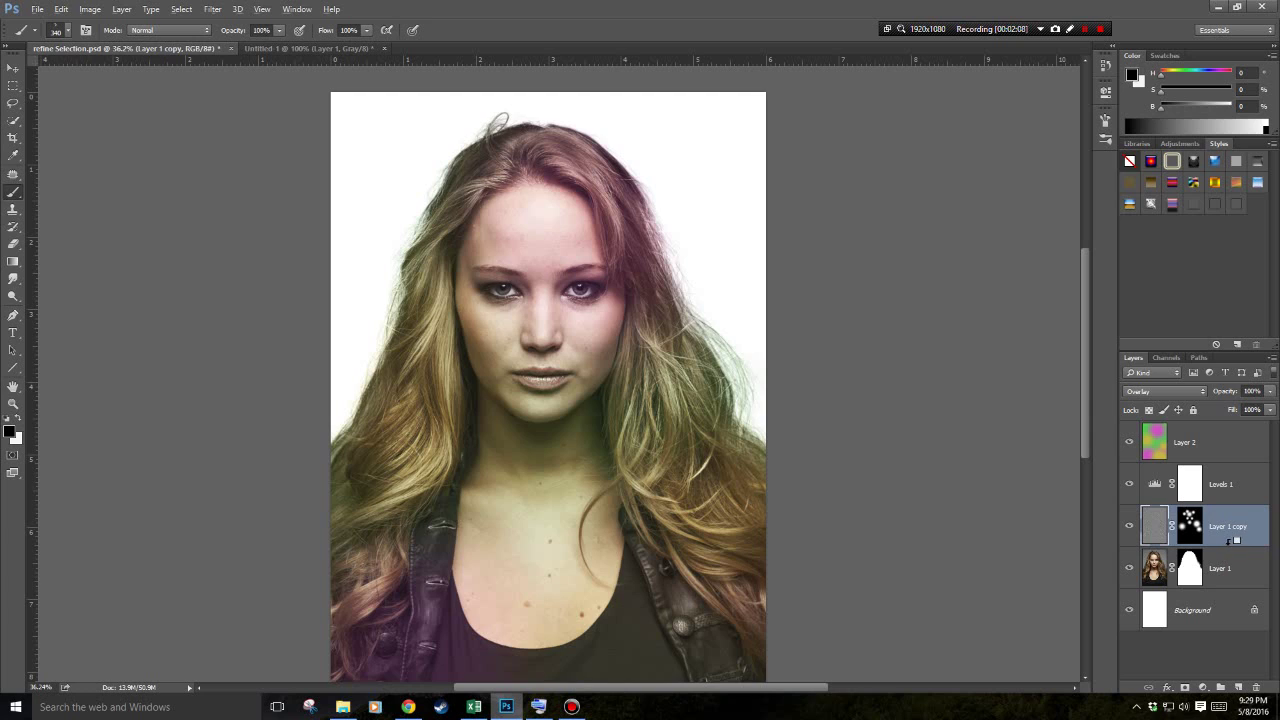
pyautogui.moveTo(1228, 550); pyautogui.dragTo(1227, 545)
pyautogui.keyDown('alt'); pyautogui.click(1228, 545); pyautogui.keyUp('alt')
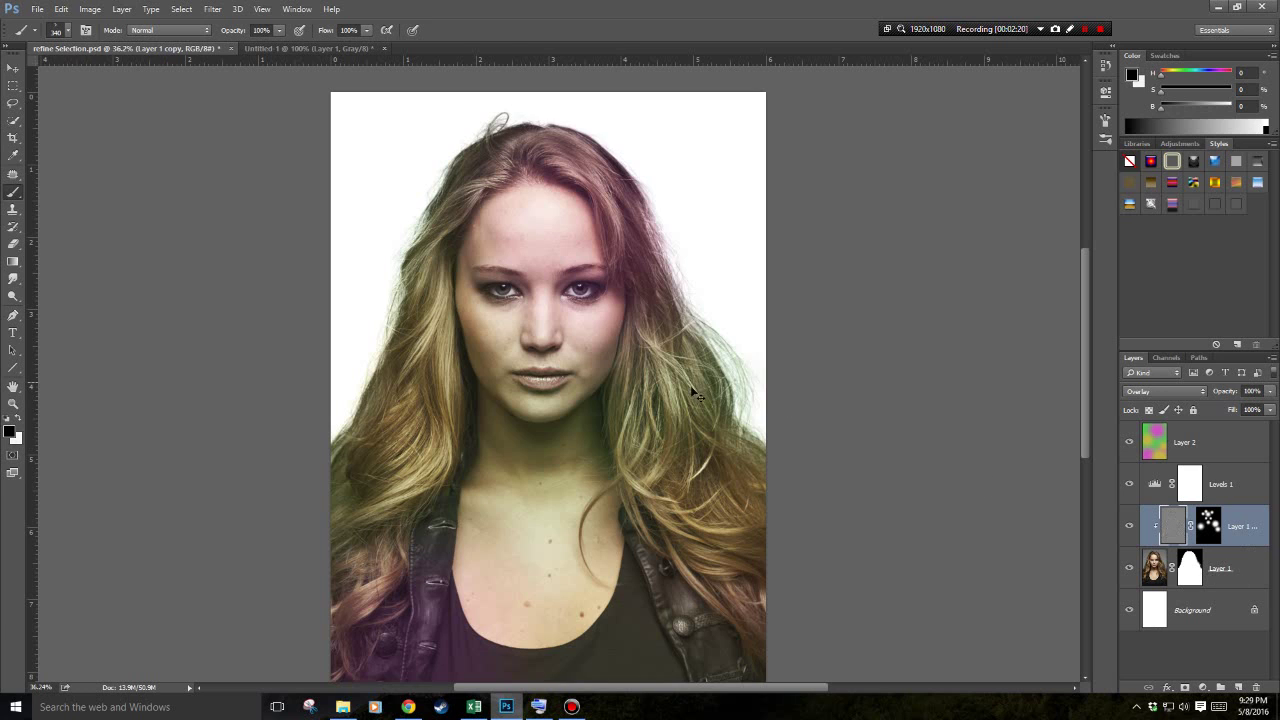
# Shift Layer 1 copy's dispersion spots over the portrait, then clip Levels 1 and Layer 2 too.
pyautogui.press('v')
pyautogui.moveTo(606, 378)
pyautogui.mouseDown()
pyautogui.moveTo(612, 356)
pyautogui.moveTo(690, 346)
pyautogui.moveTo(572, 392)
pyautogui.moveTo(655, 400)
pyautogui.moveTo(668, 380)
pyautogui.moveTo(745, 425)
pyautogui.mouseUp()
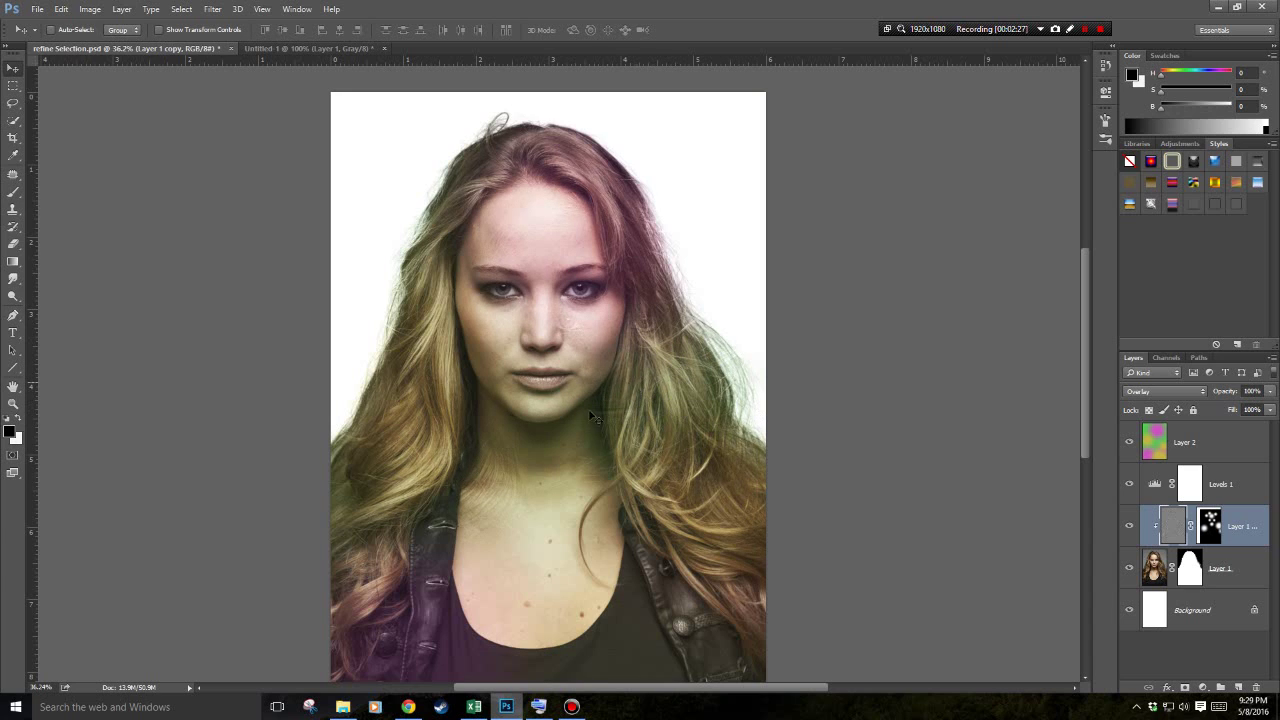
pyautogui.moveTo(657, 371); pyautogui.dragTo(757, 404)
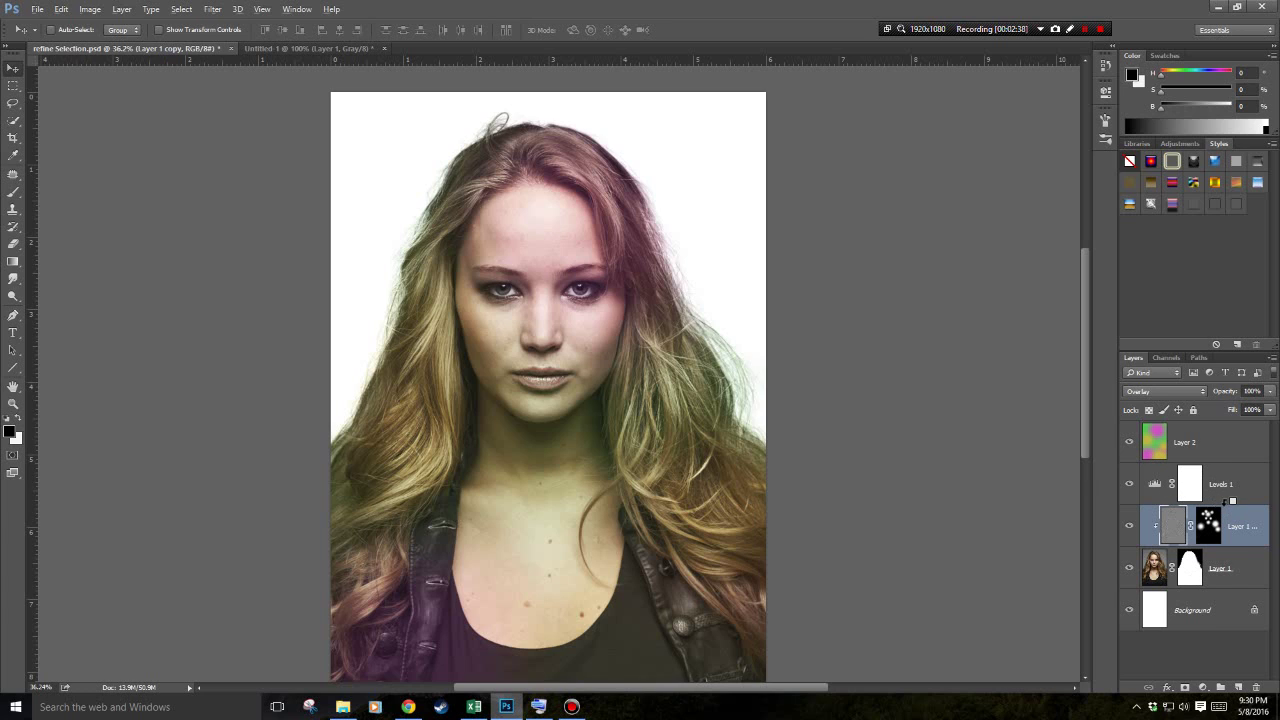
pyautogui.keyDown('alt'); pyautogui.click(1218, 505); pyautogui.keyUp('alt')
pyautogui.keyDown('alt'); pyautogui.click(1224, 462); pyautogui.keyUp('alt')
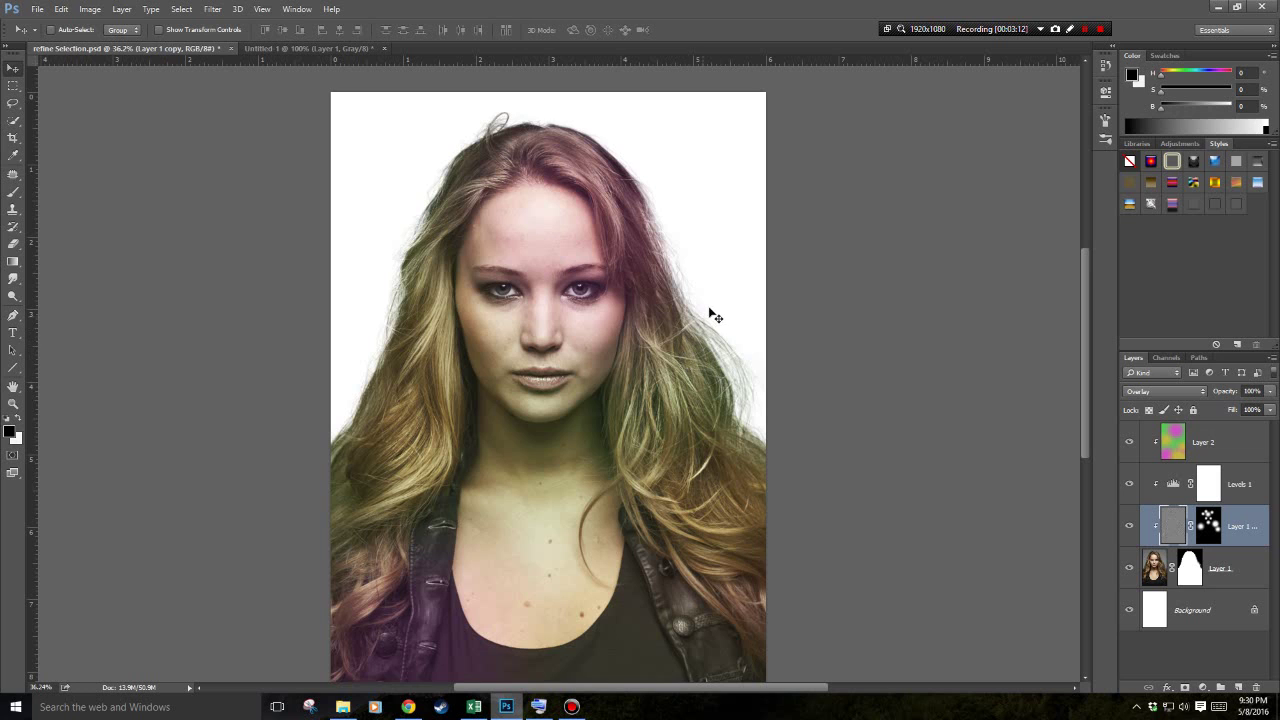
# Compare the warehouse image results in Chrome, including the TYTCA lighting and empty warehouse photos.
pyautogui.click(408, 707)
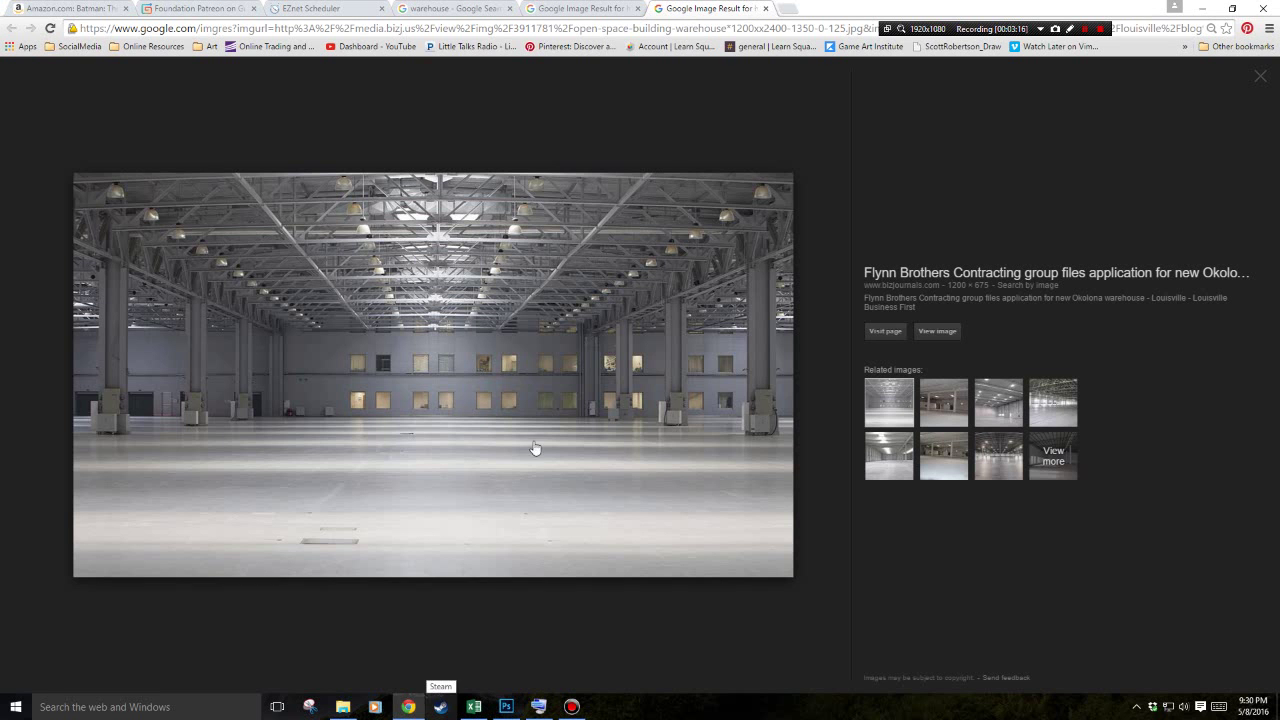
pyautogui.click(546, 6)
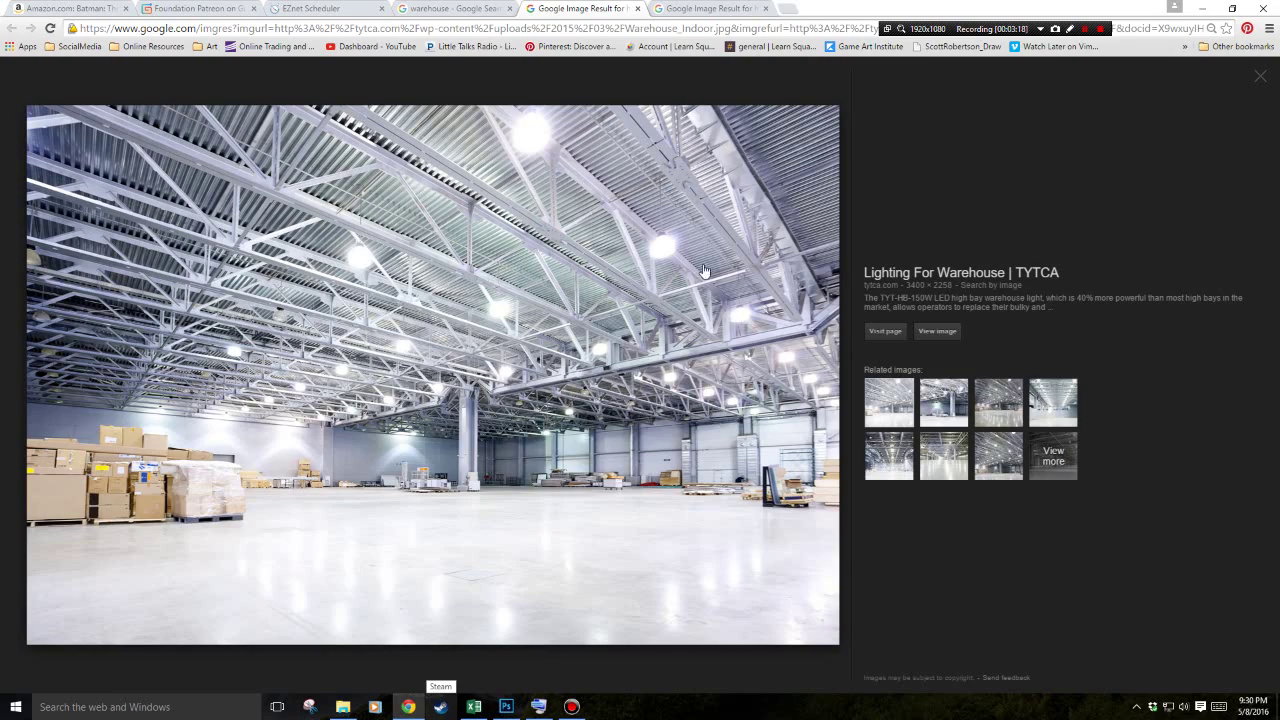
pyautogui.click(471, 6)
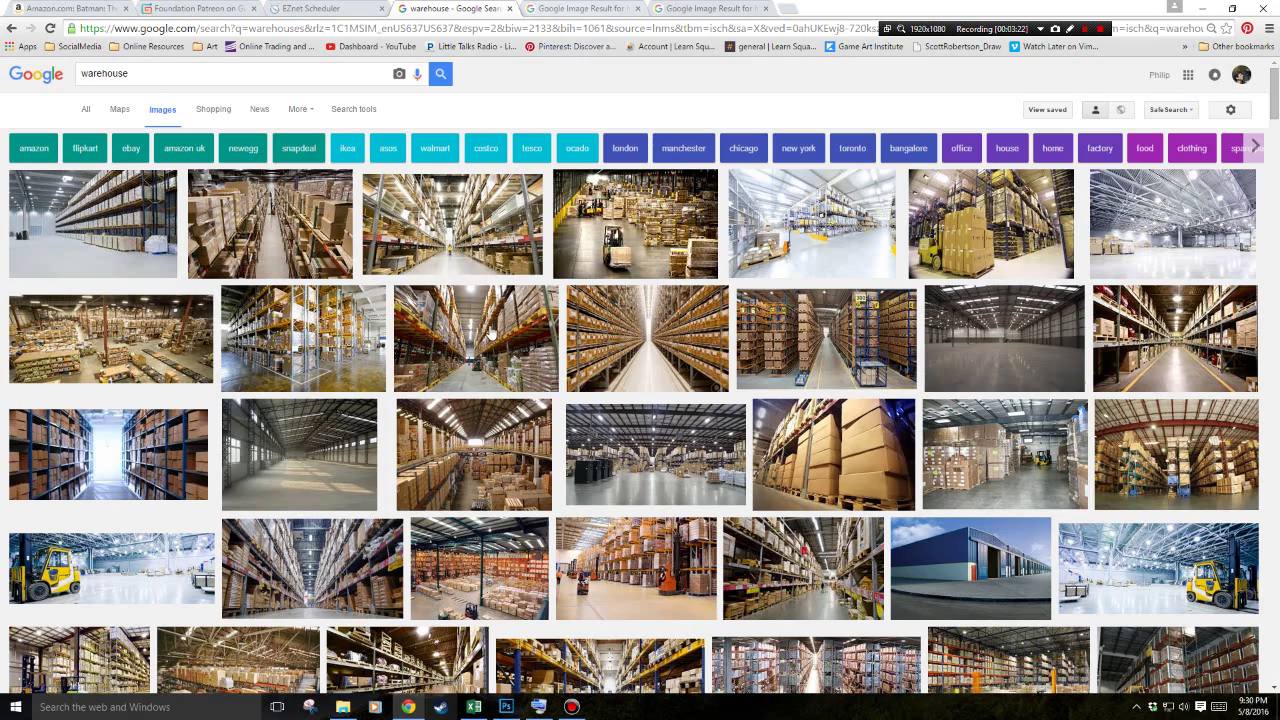
pyautogui.scroll(-2, 640, 375)
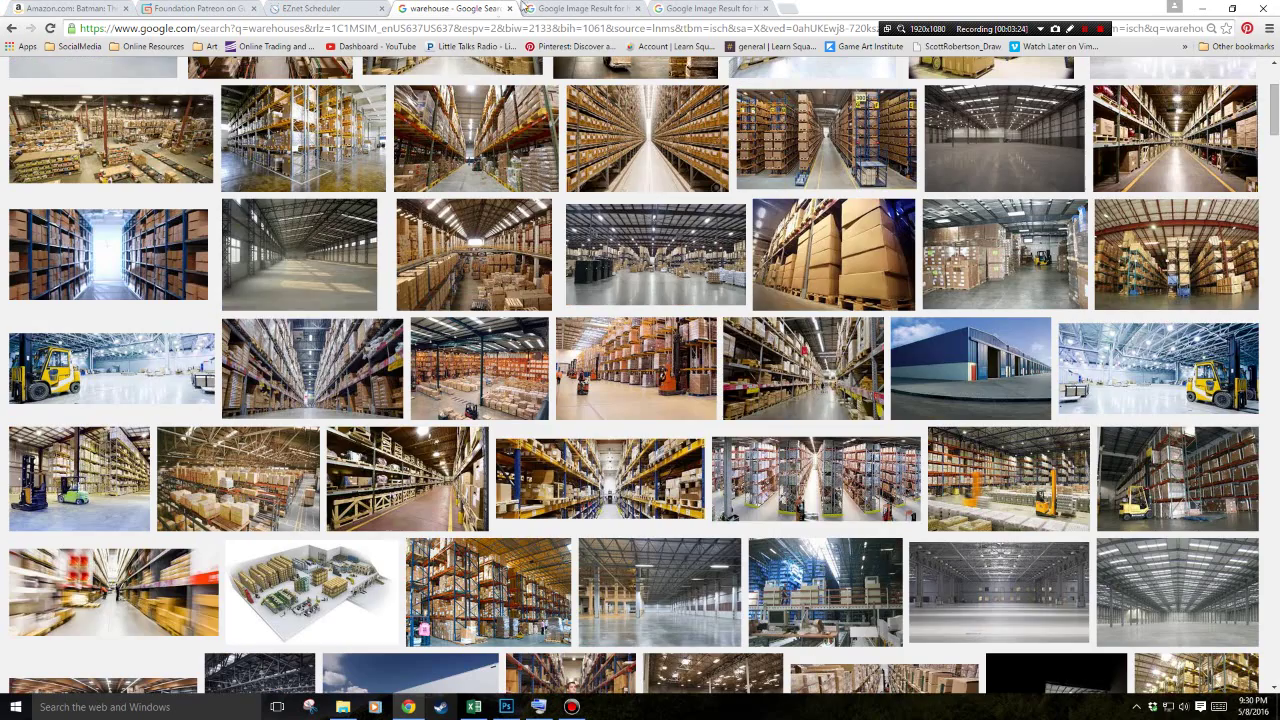
pyautogui.click(555, 8)
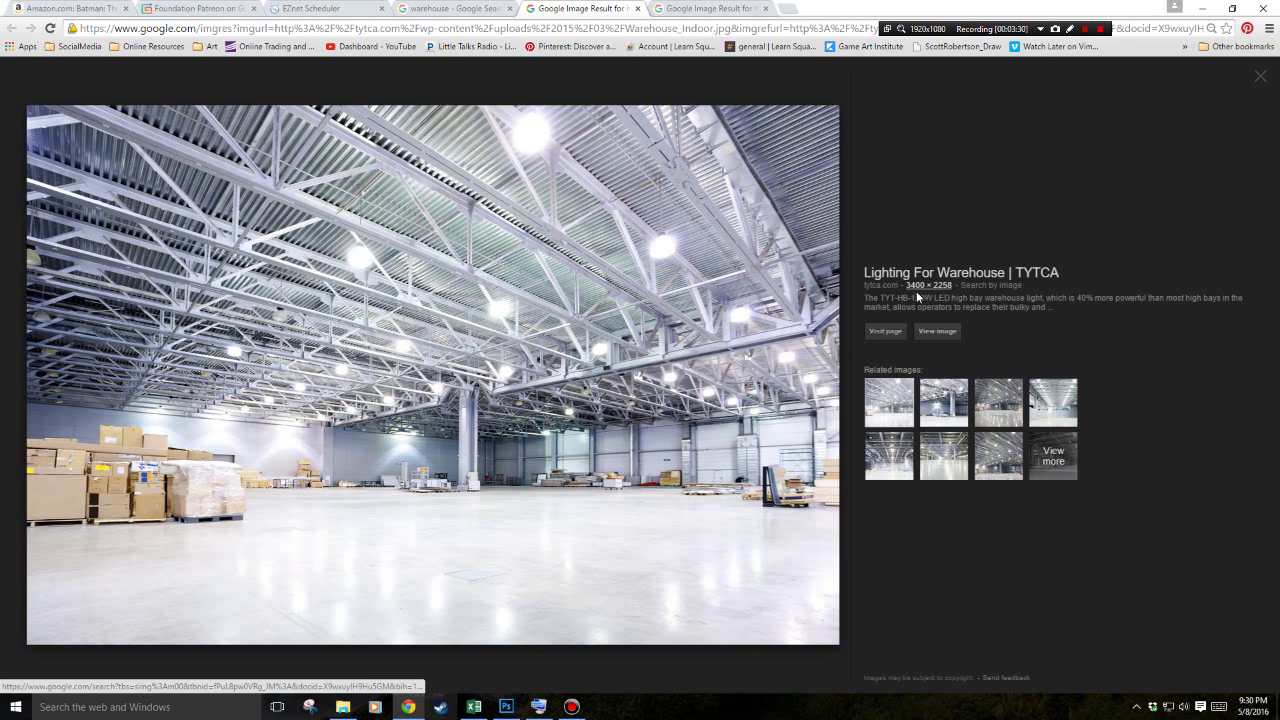
pyautogui.click(710, 8)
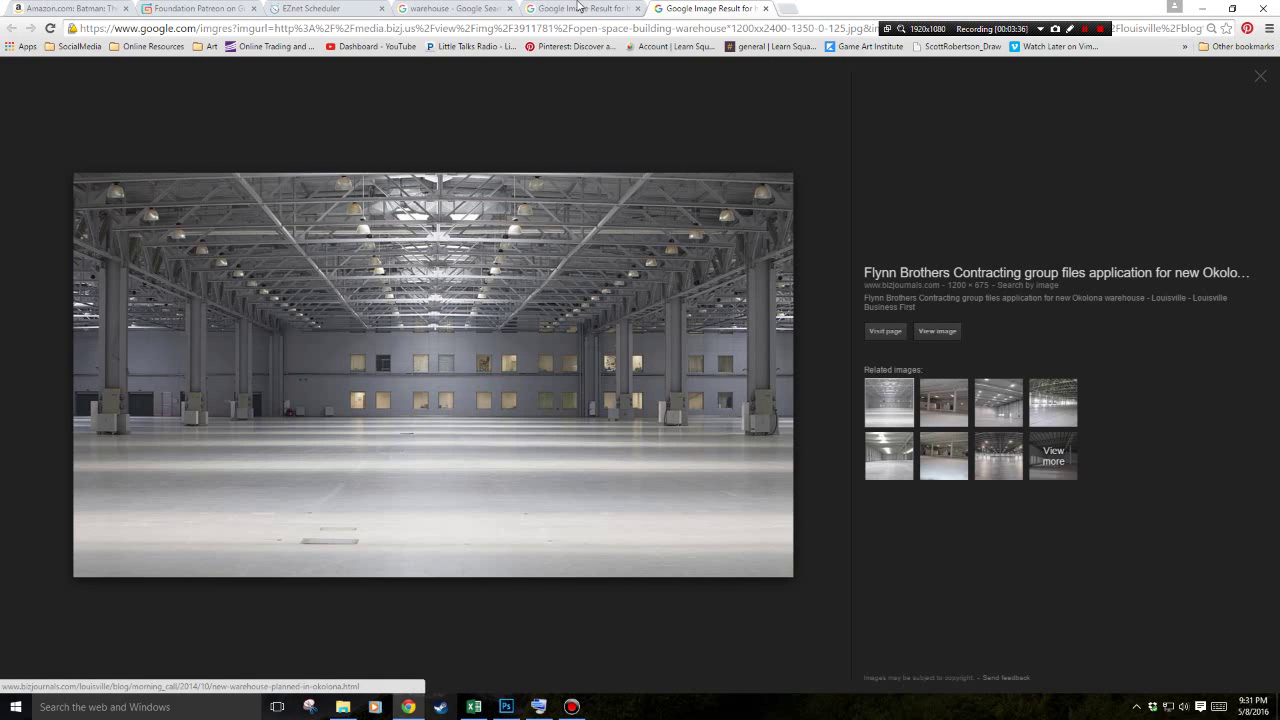
pyautogui.click(506, 706)
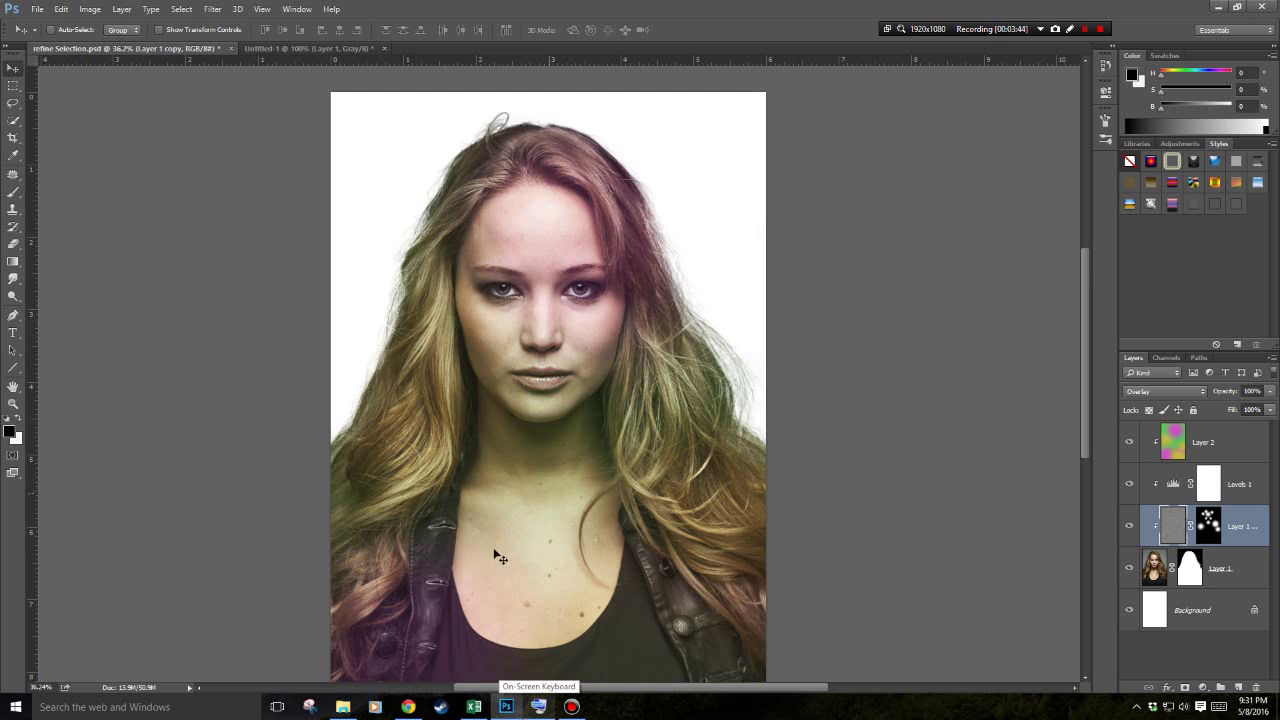
pyautogui.click(409, 706)
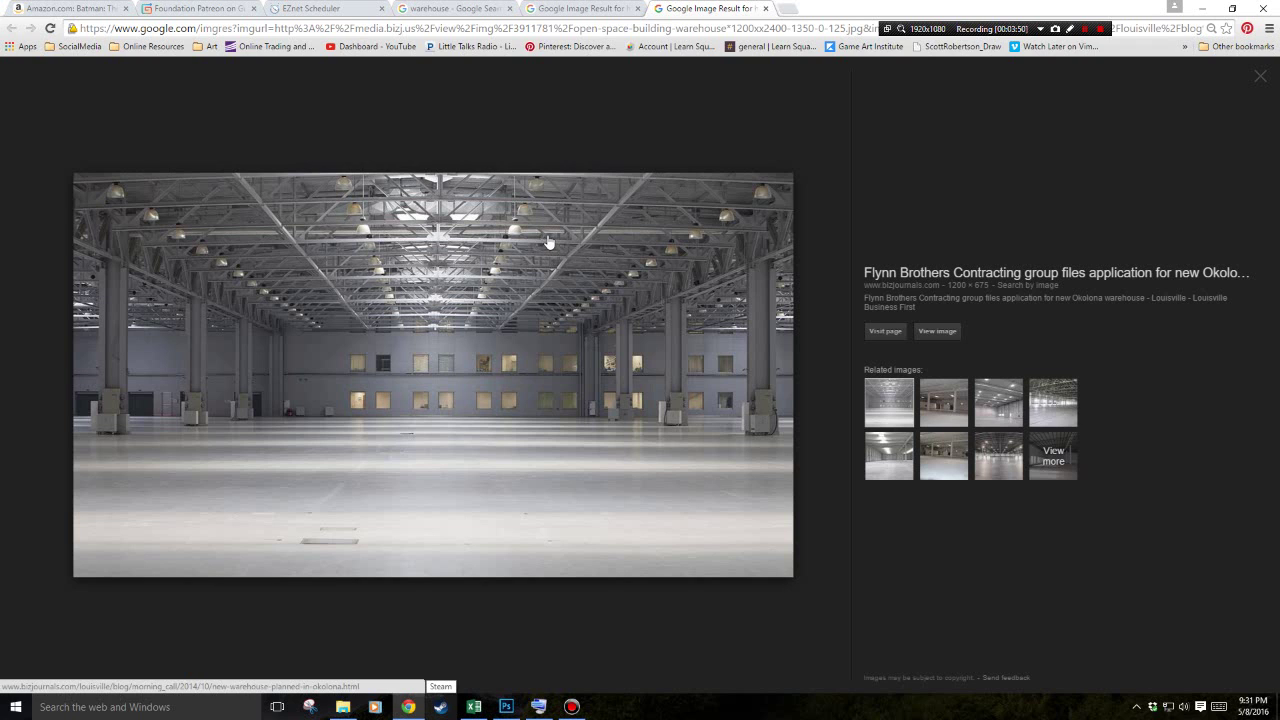
pyautogui.click(614, 7)
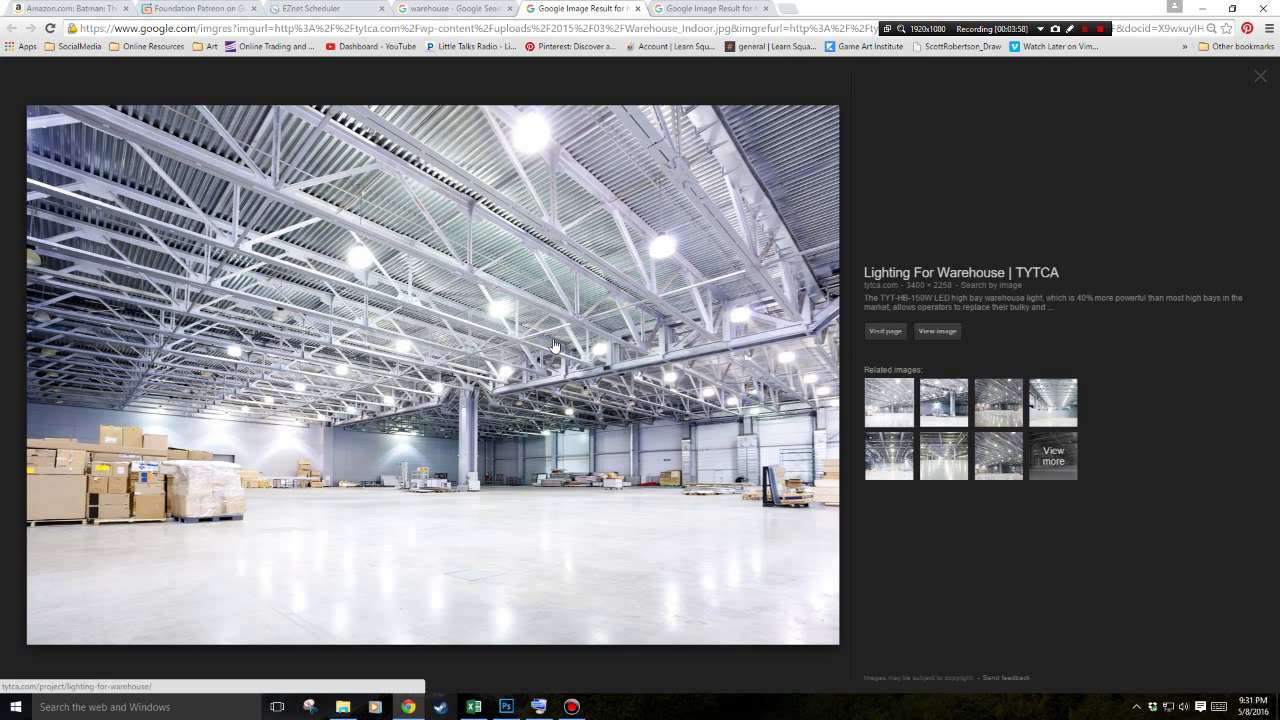
# Copy the bright warehouse photo with stacked boxes and return to the Photoshop portrait.
pyautogui.rightClick(444, 322)
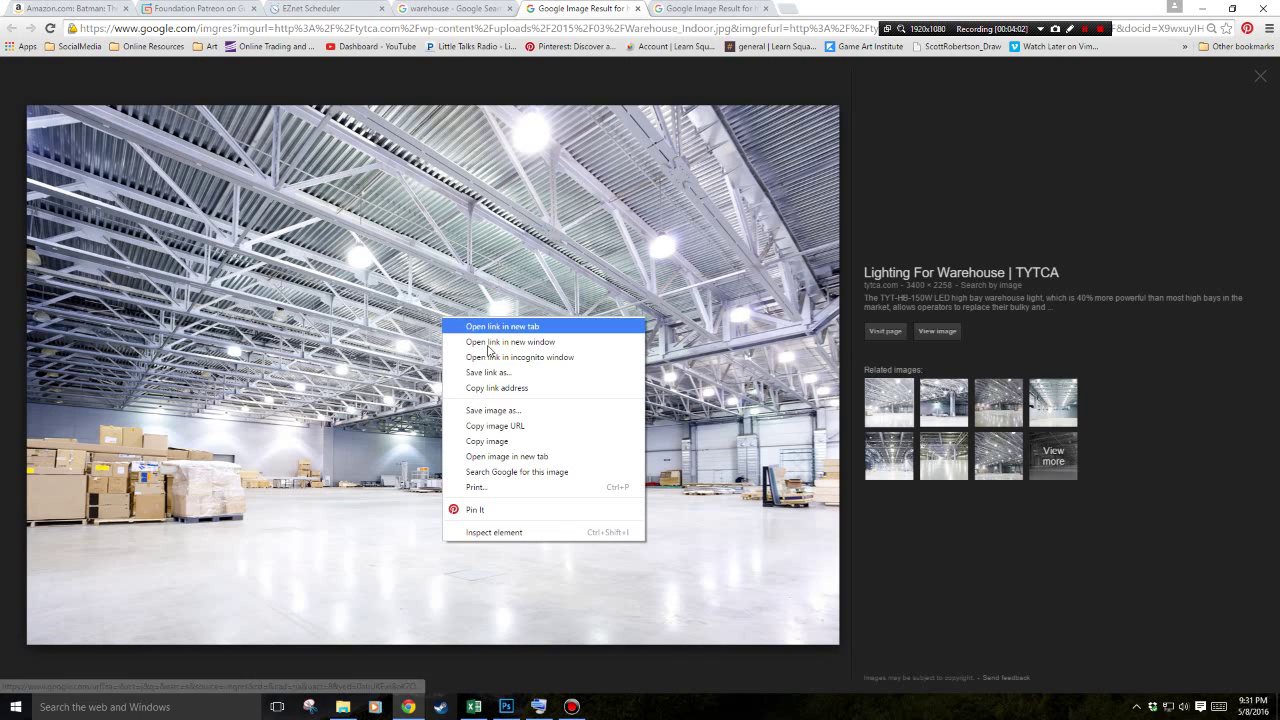
pyautogui.click(505, 437)
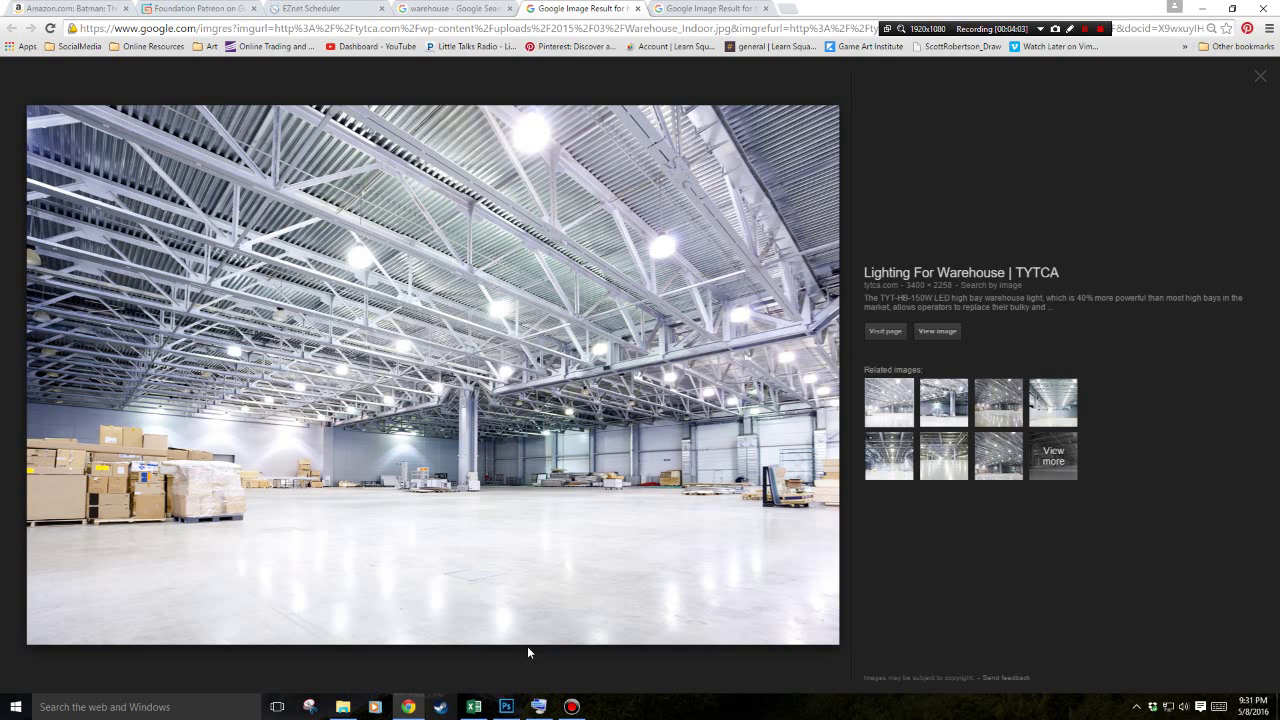
pyautogui.click(506, 706)
pyautogui.click(61, 9)
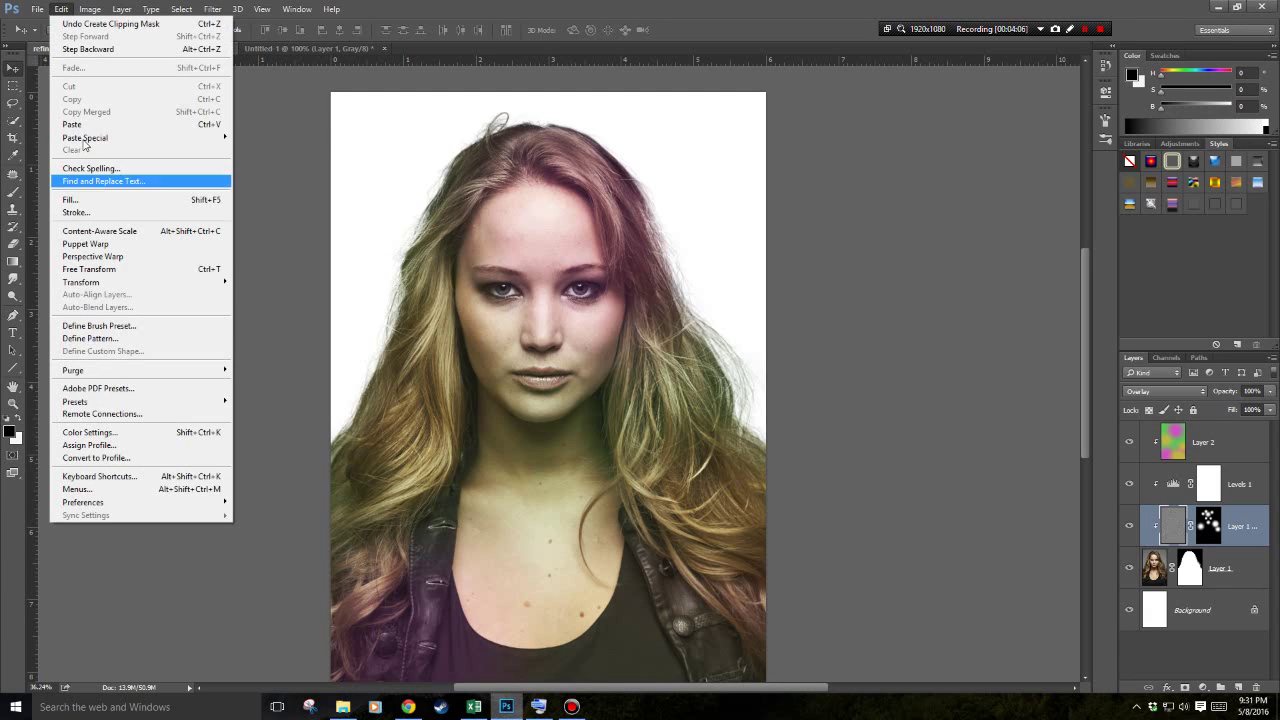
# Paste the warehouse photo as Layer 3 below the portrait and position its steel ceiling as the backdrop.
pyautogui.click(72, 124)
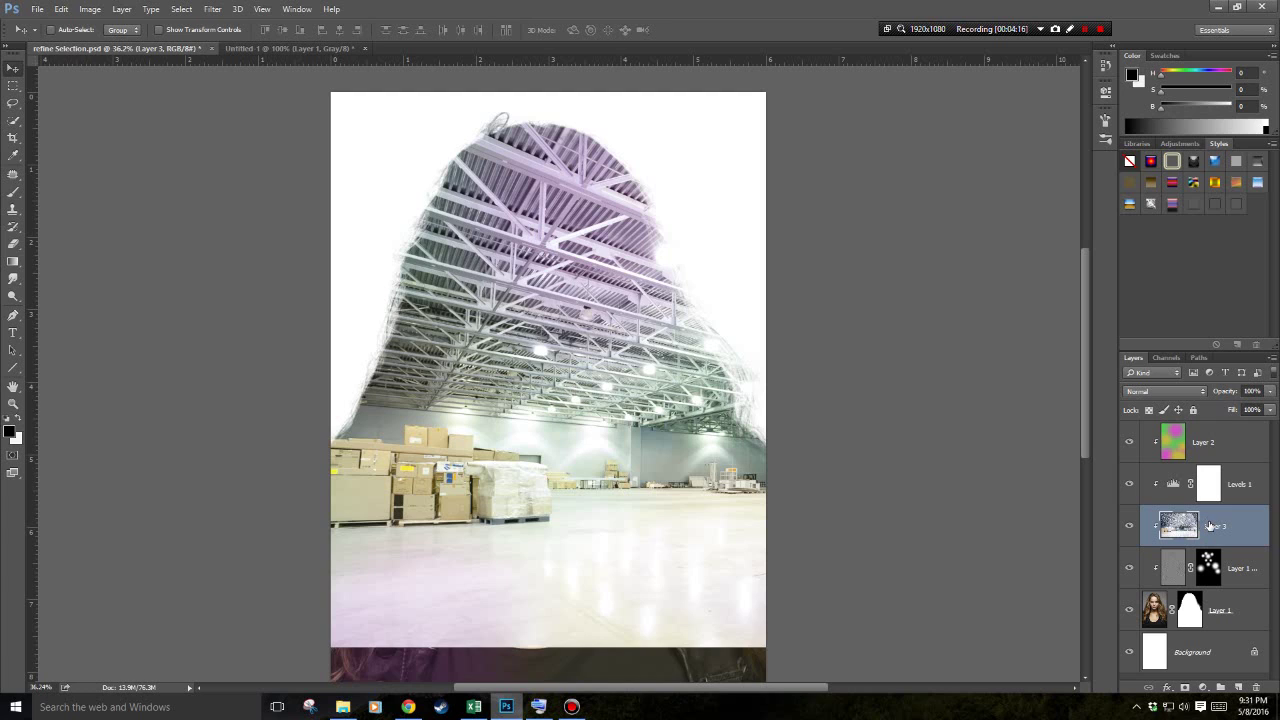
pyautogui.moveTo(1210, 526); pyautogui.dragTo(1210, 655)
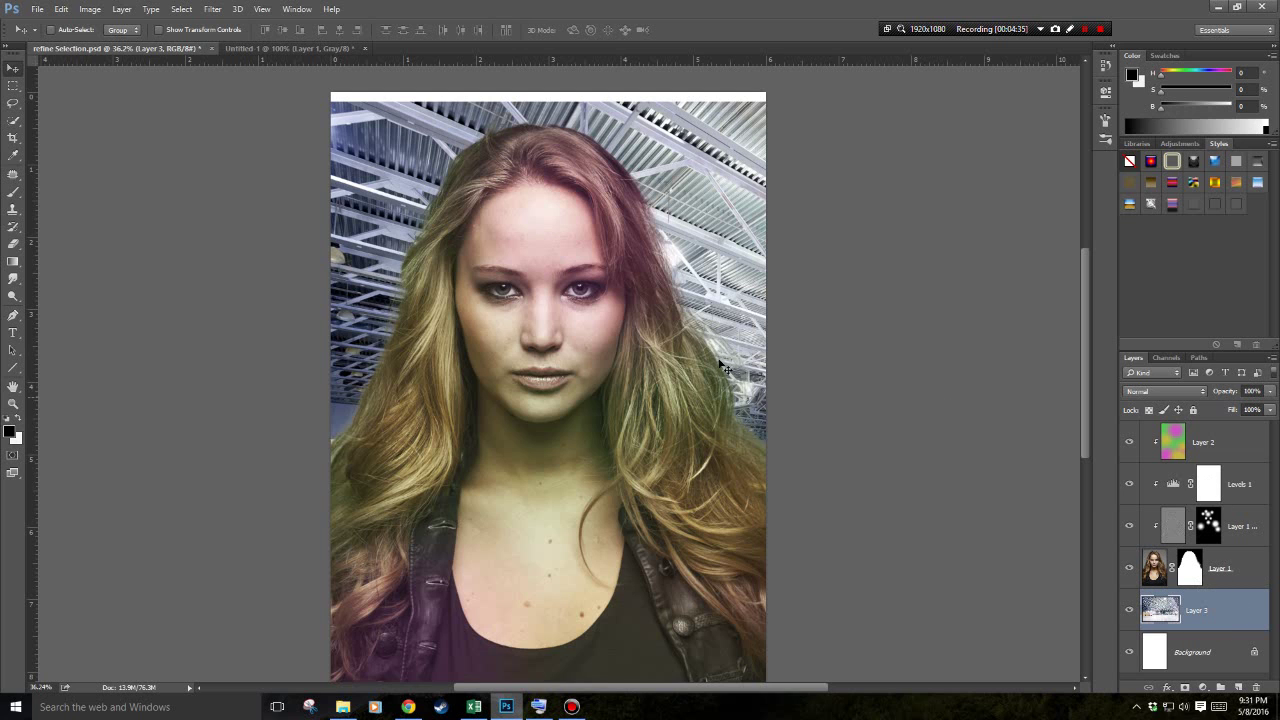
pyautogui.moveTo(710, 320); pyautogui.dragTo(582, 324)
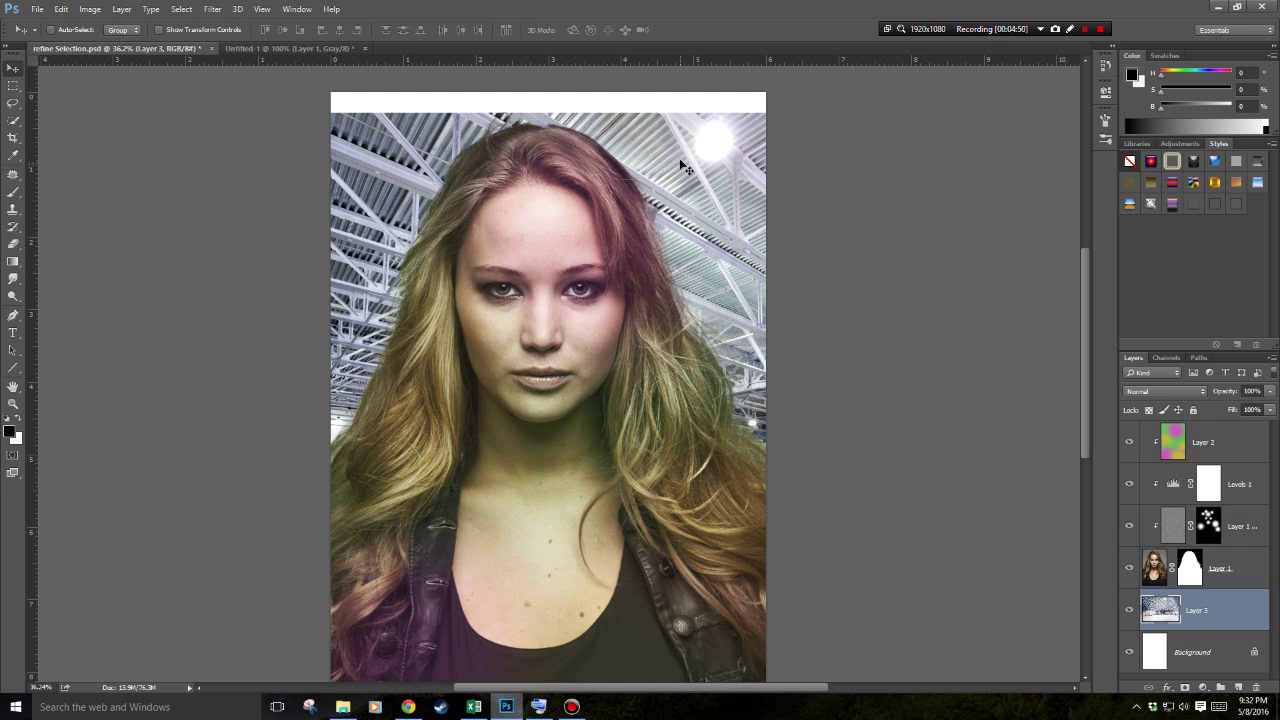
# Free-transform Layer 3, stretching, scaling and rotating it about 6° clockwise to cover the canvas.
pyautogui.hotkey('ctrl', 't')
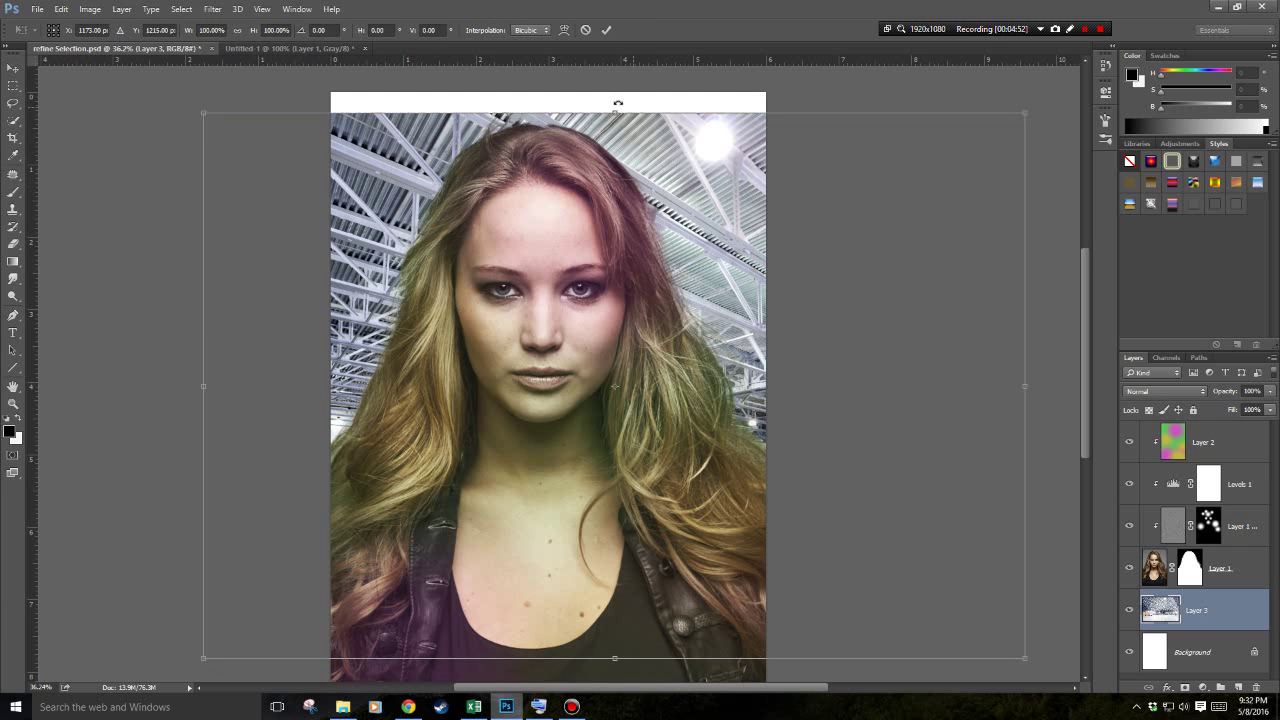
pyautogui.moveTo(615, 111); pyautogui.dragTo(615, 93)
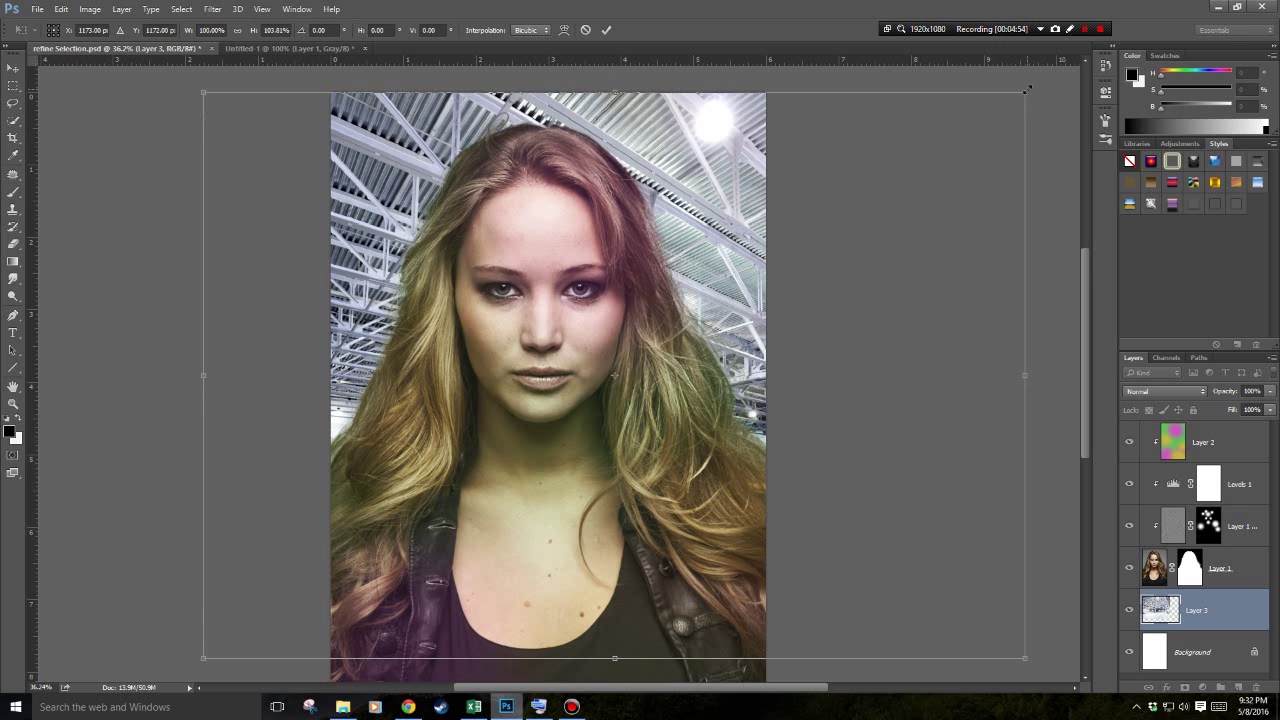
pyautogui.moveTo(972, 93); pyautogui.dragTo(825, 135)
pyautogui.moveTo(514, 135); pyautogui.dragTo(514, 101)
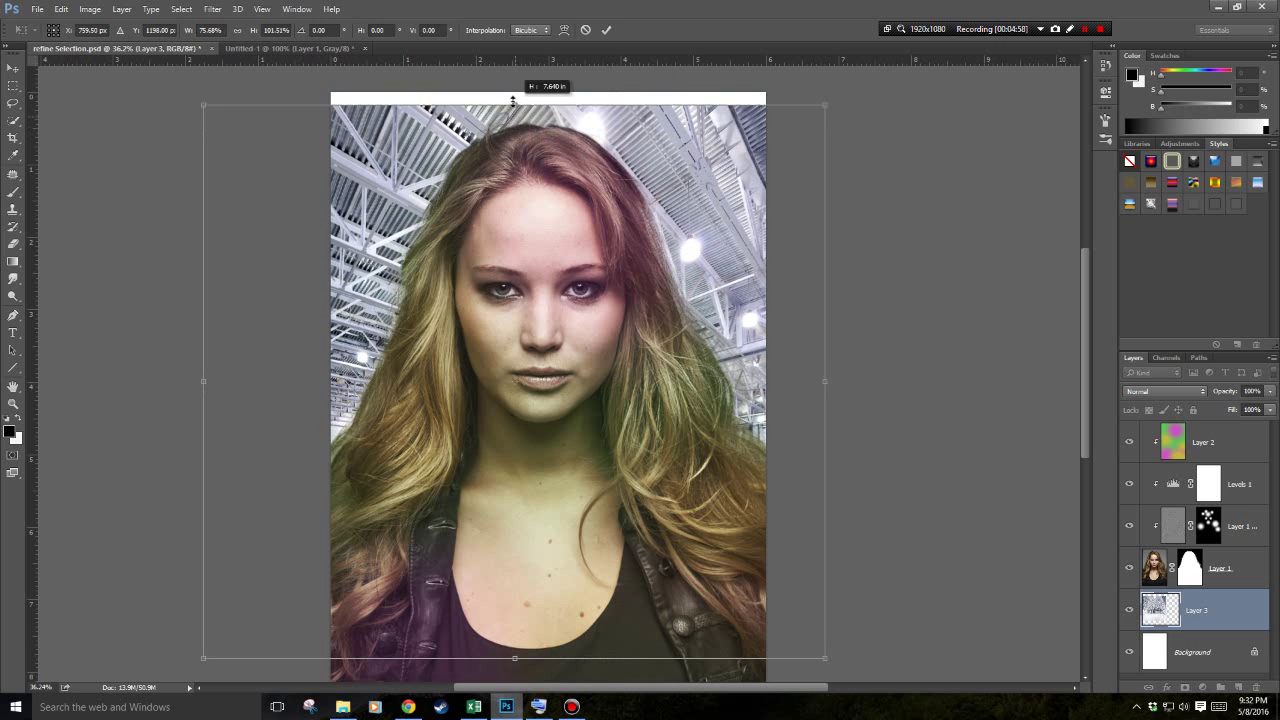
pyautogui.moveTo(860, 120); pyautogui.dragTo(980, 120)
pyautogui.moveTo(775, 164); pyautogui.dragTo(786, 163)
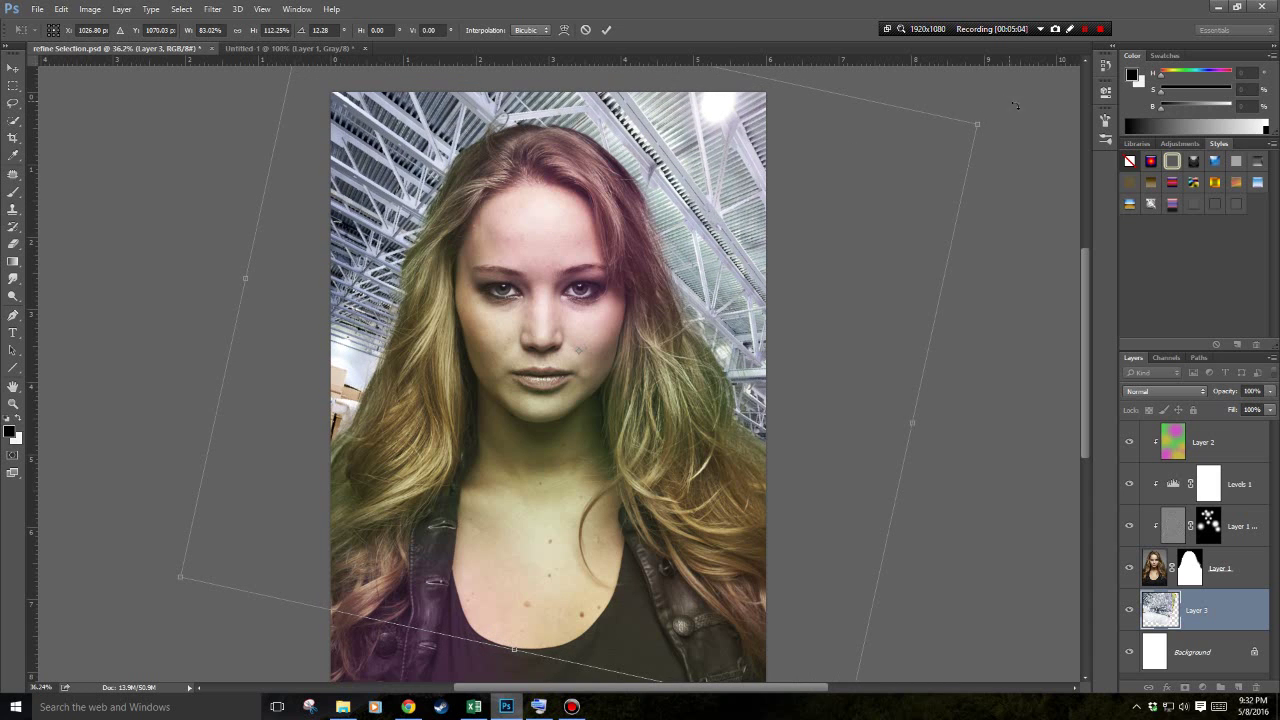
pyautogui.press('Return')
pyautogui.scroll(2, 810, 338)
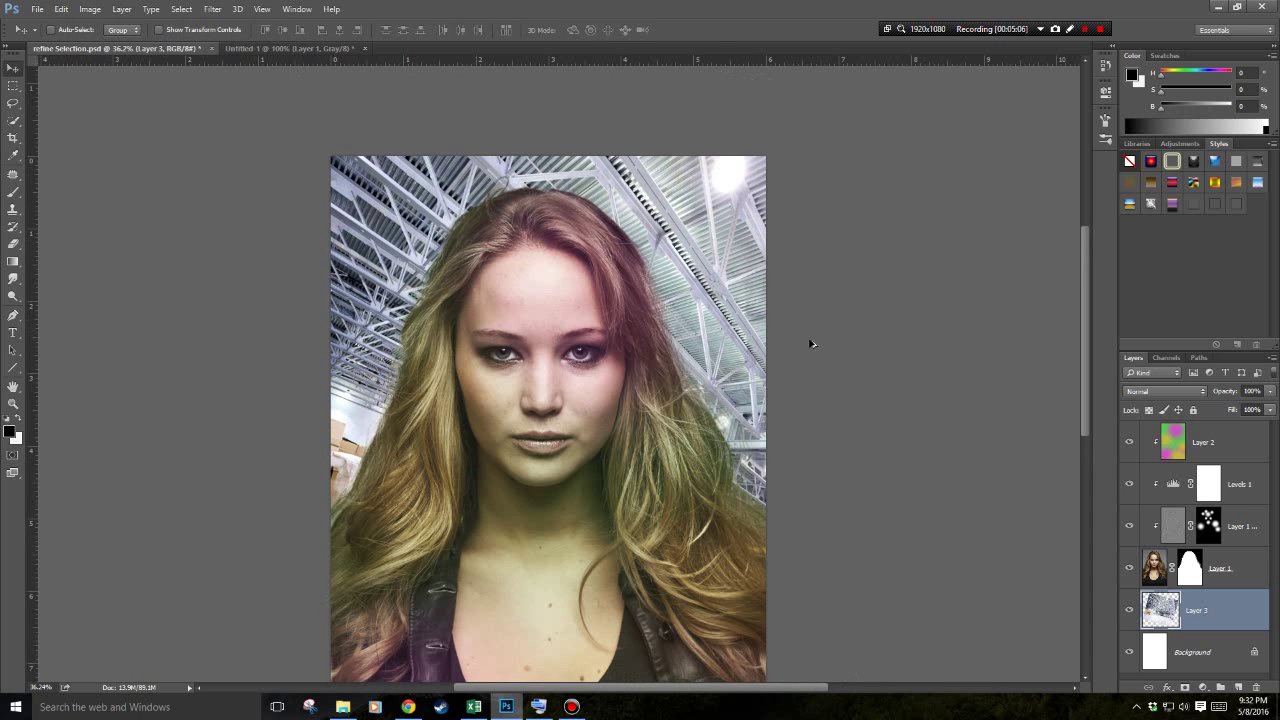
pyautogui.keyDown('alt'); pyautogui.scroll(-1, 810, 338); pyautogui.keyUp('alt')
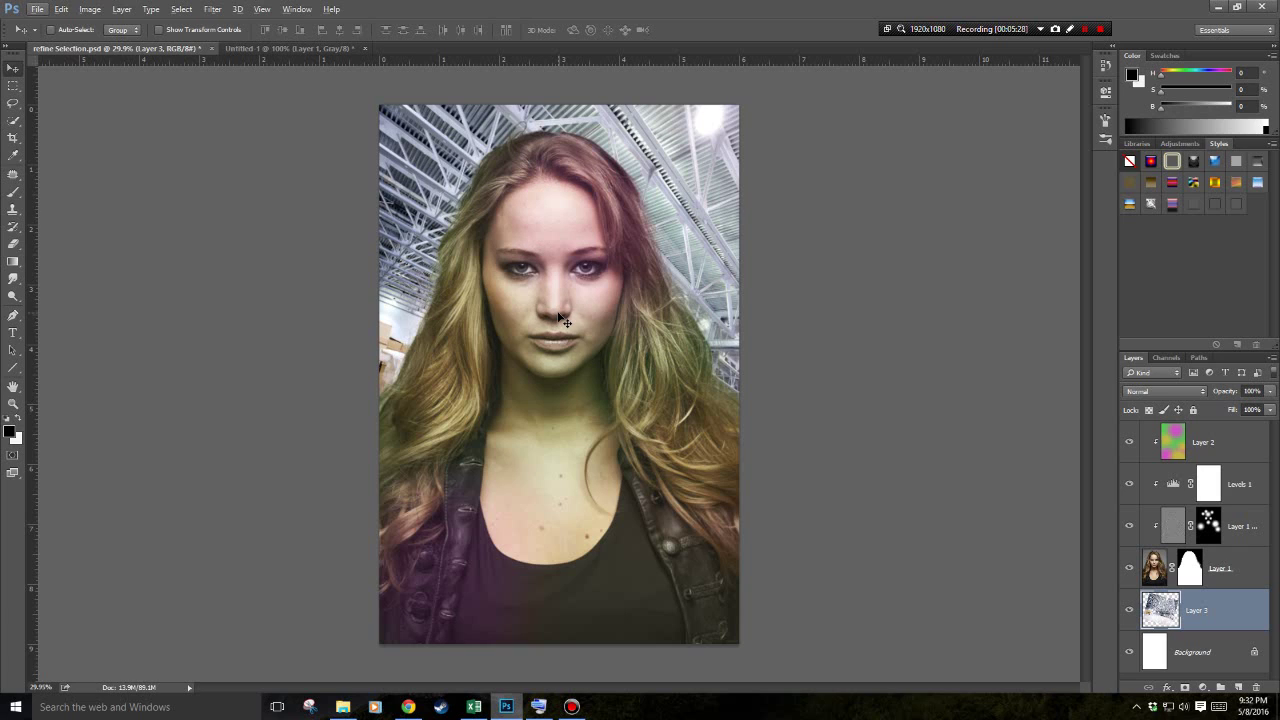
# Add a Levels 2 adjustment above the warehouse with Output Levels set to 53 and 204.
pyautogui.click(1202, 688)
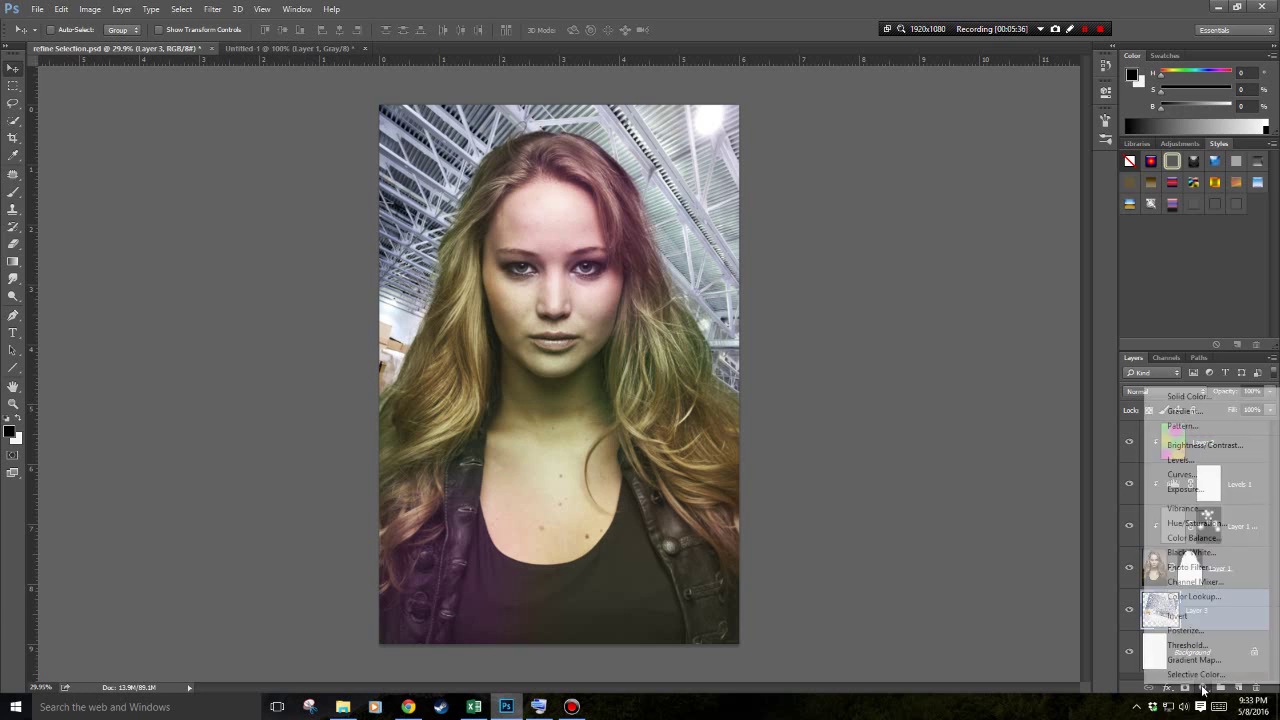
pyautogui.click(1180, 460)
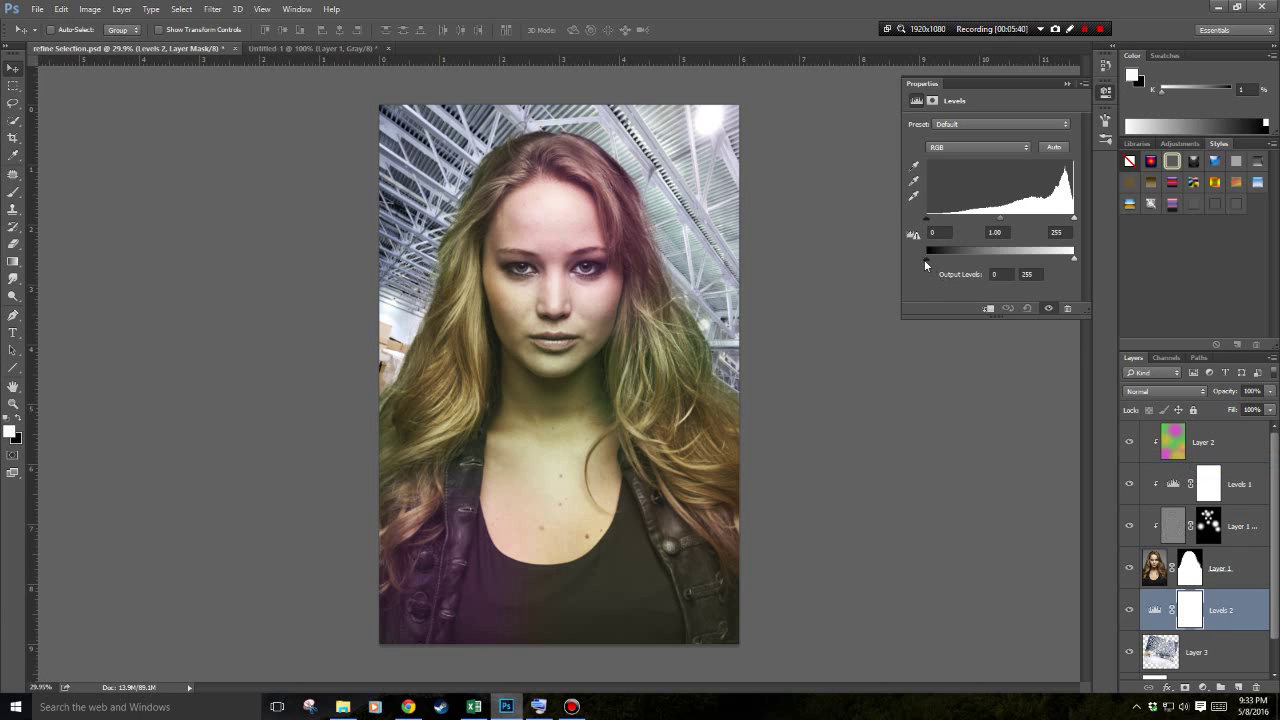
pyautogui.moveTo(925, 259); pyautogui.dragTo(968, 263)
pyautogui.moveTo(1073, 262); pyautogui.dragTo(1053, 265)
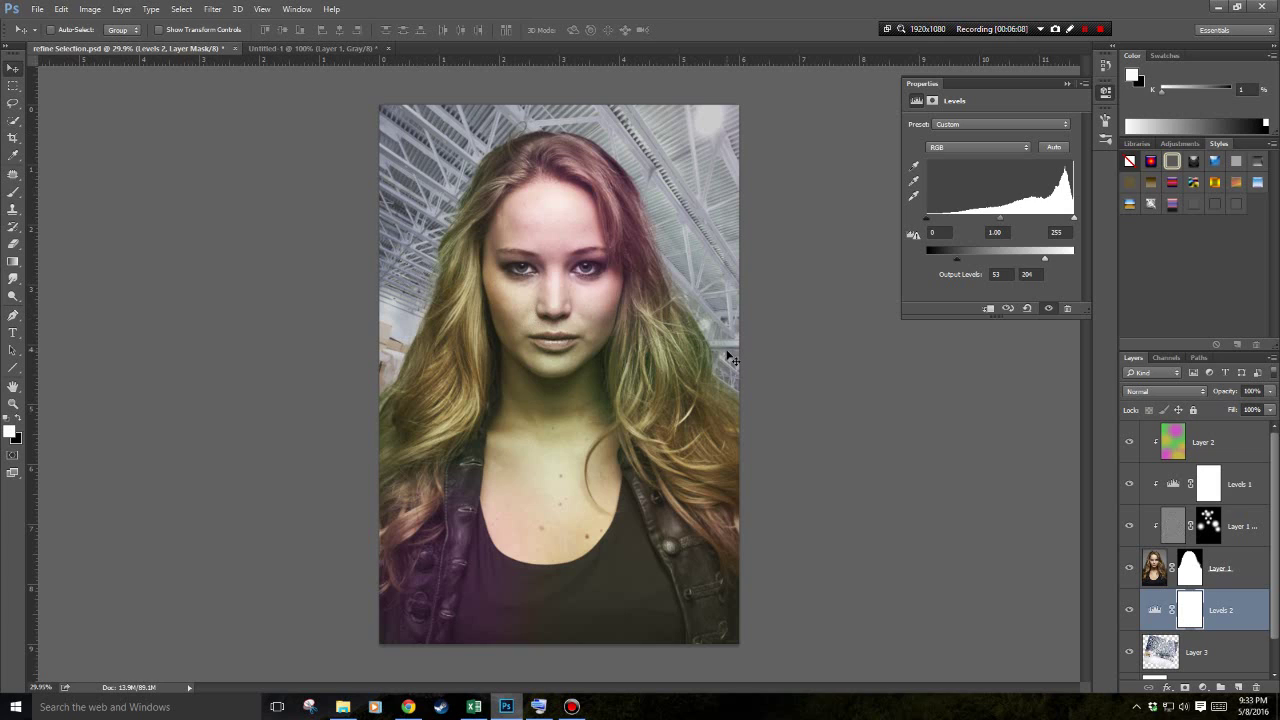
pyautogui.click(1068, 83)
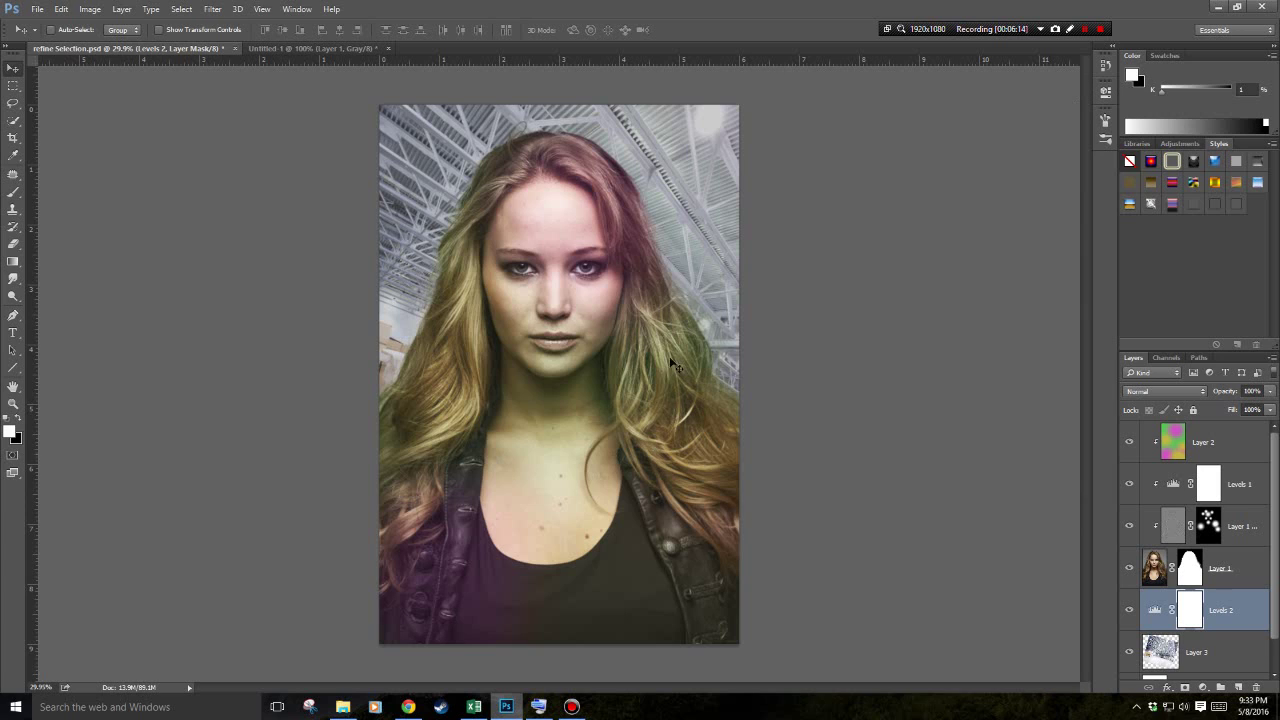
pyautogui.click(1229, 434)
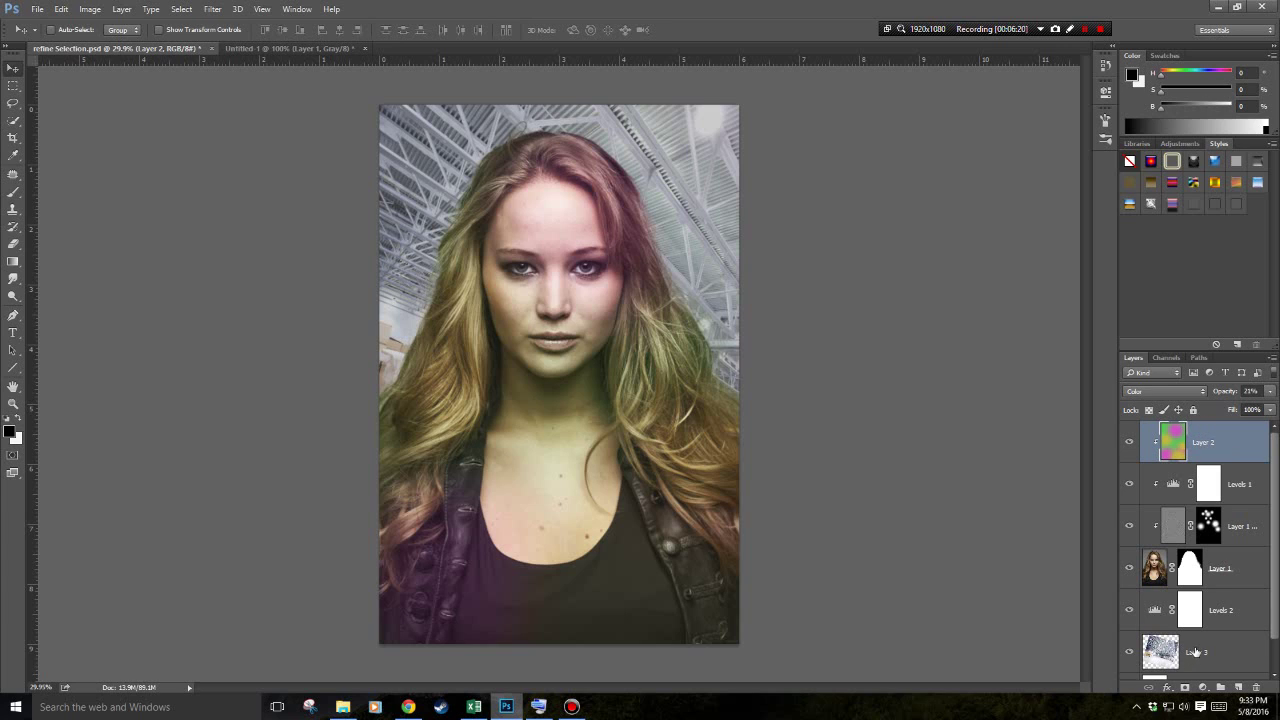
pyautogui.click(1197, 654)
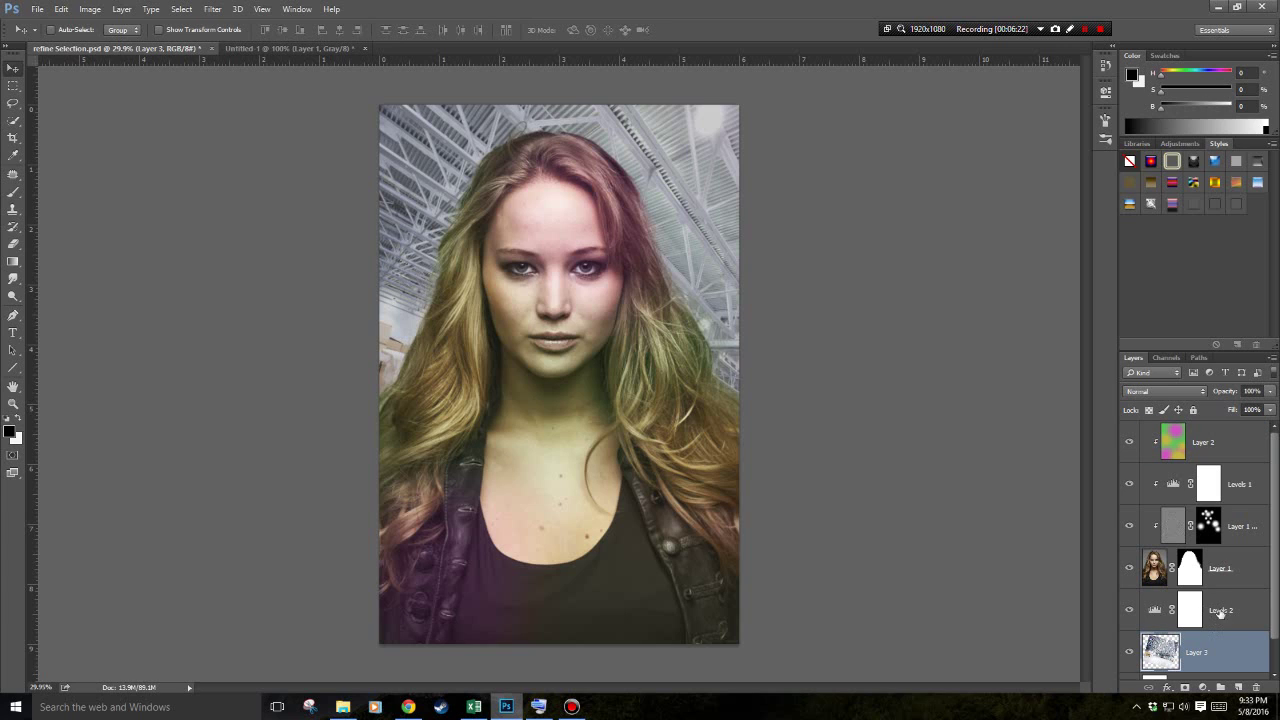
pyautogui.click(1222, 612)
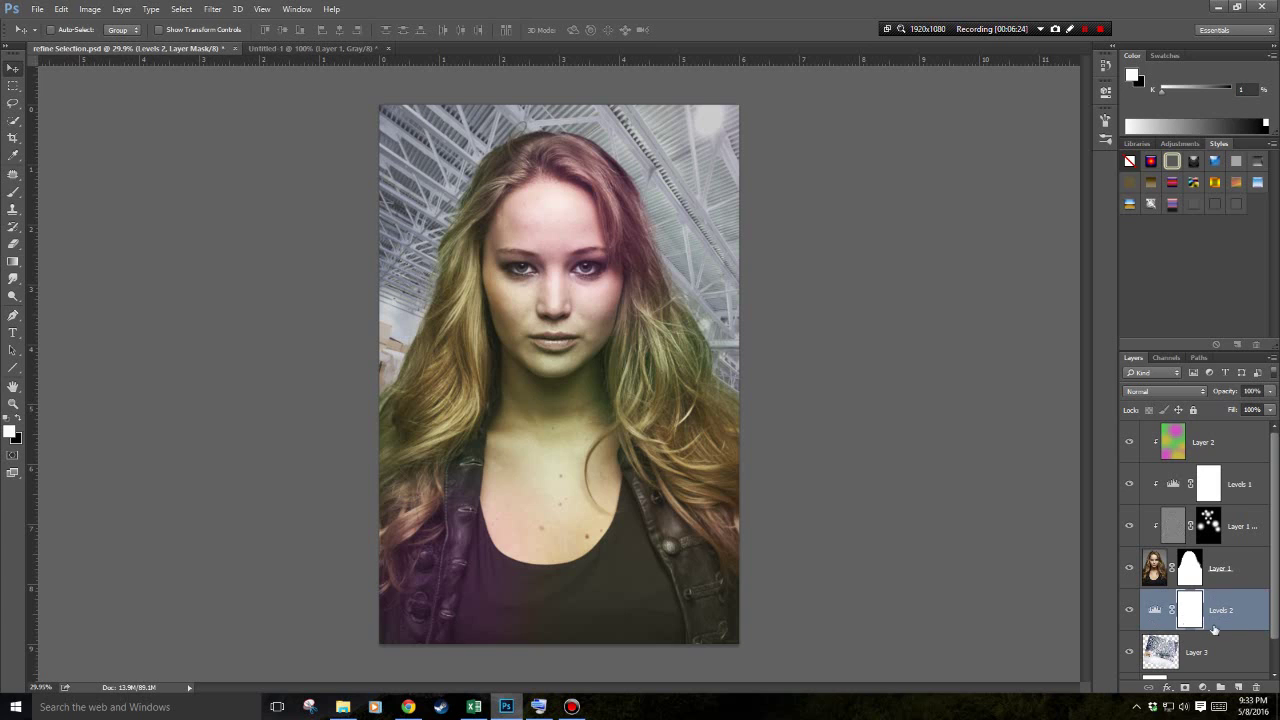
# Add a new Layer 4 above Levels 2 in Color blending mode at 35% opacity.
pyautogui.click(1238, 689)
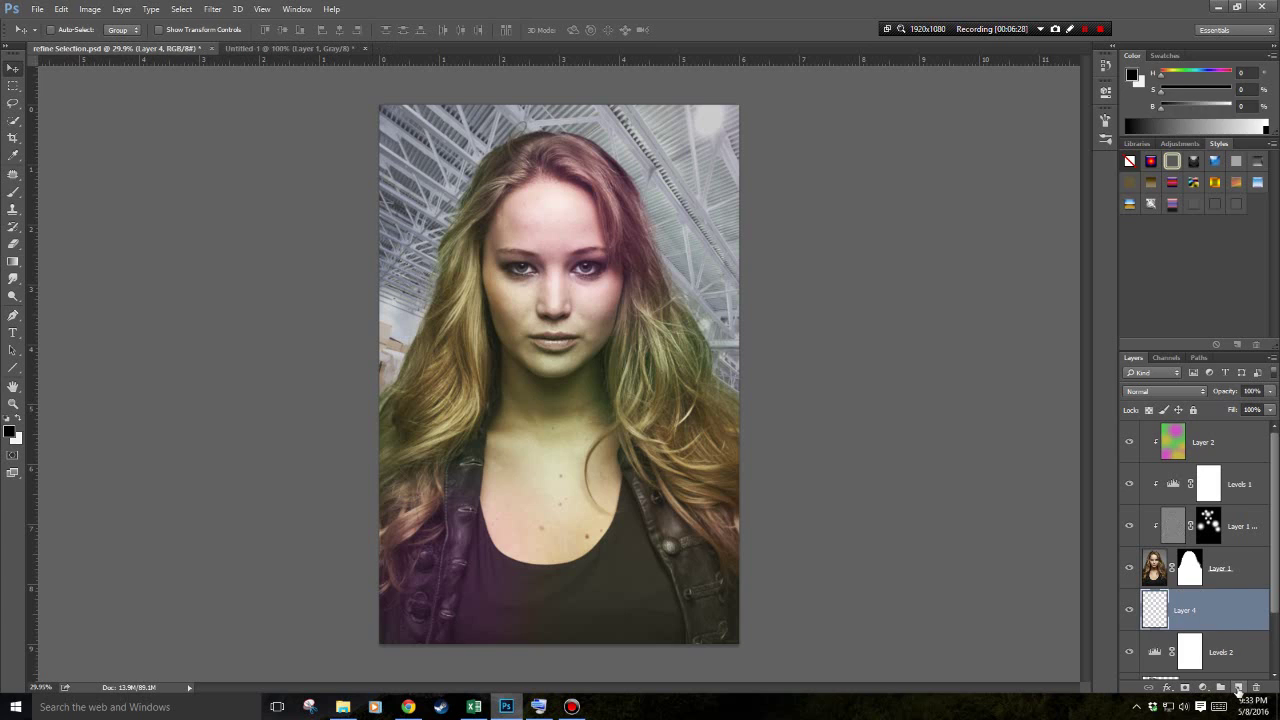
pyautogui.click(1172, 394)
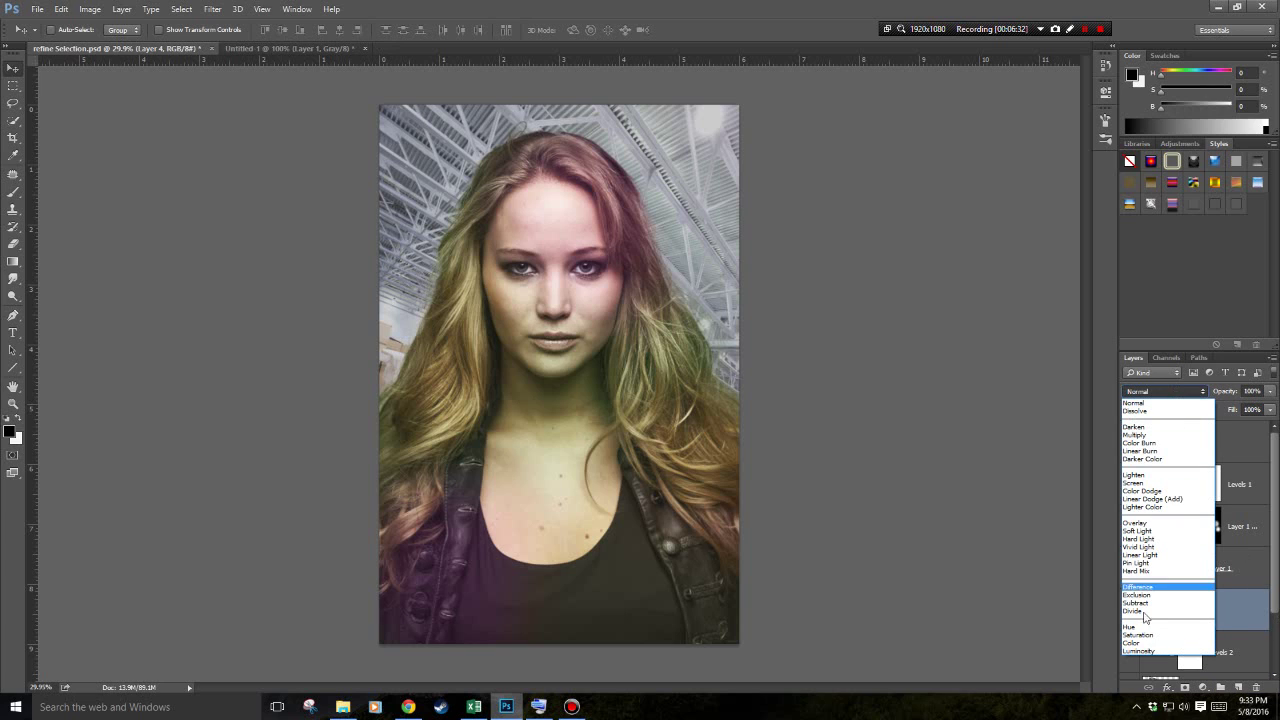
pyautogui.click(1137, 643)
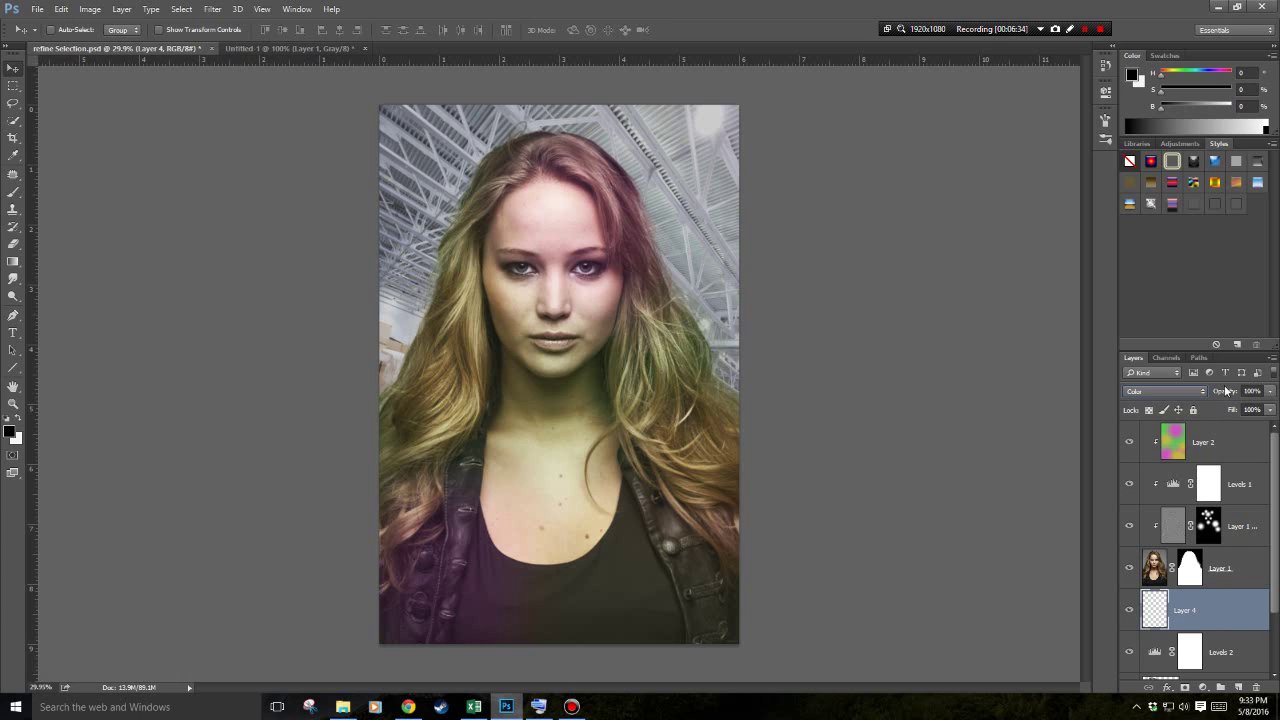
pyautogui.moveTo(1229, 396); pyautogui.dragTo(1192, 392)
pyautogui.click(840, 272)
# With a large soft round brush, paint bright green over the warehouse background.
pyautogui.click(14, 195)
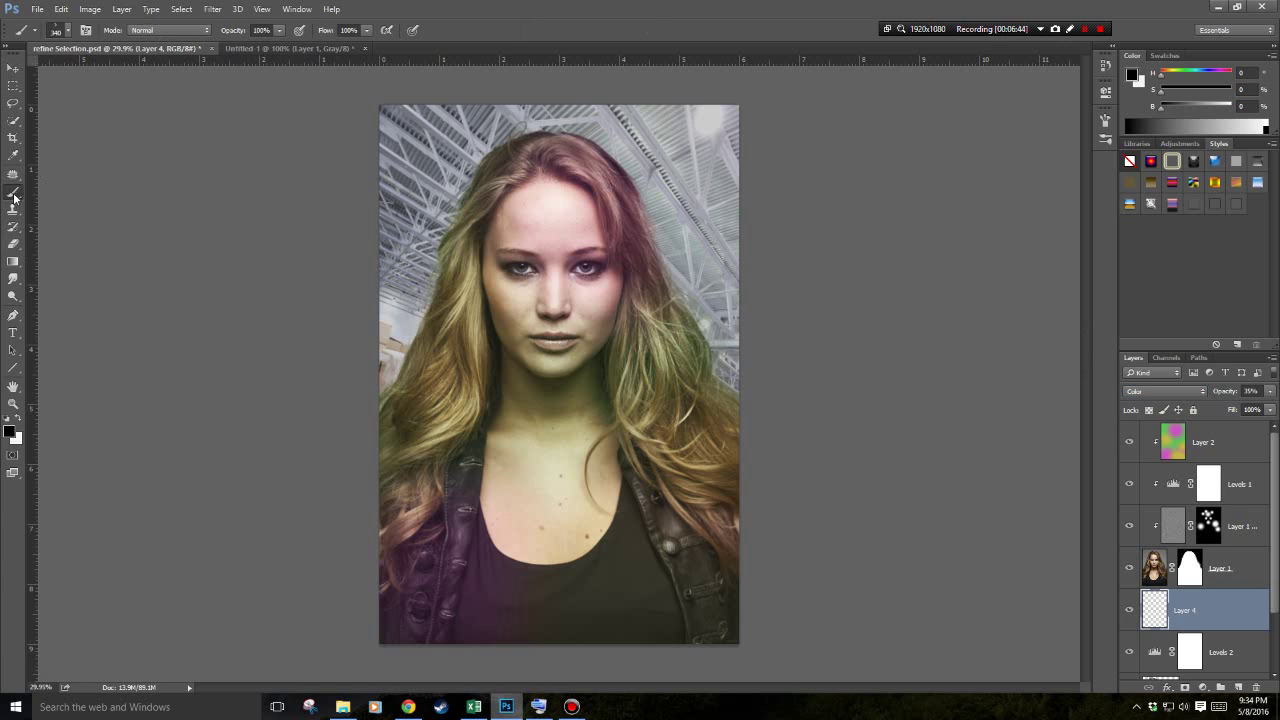
pyautogui.click(66, 30)
pyautogui.scroll(10, 85, 300)
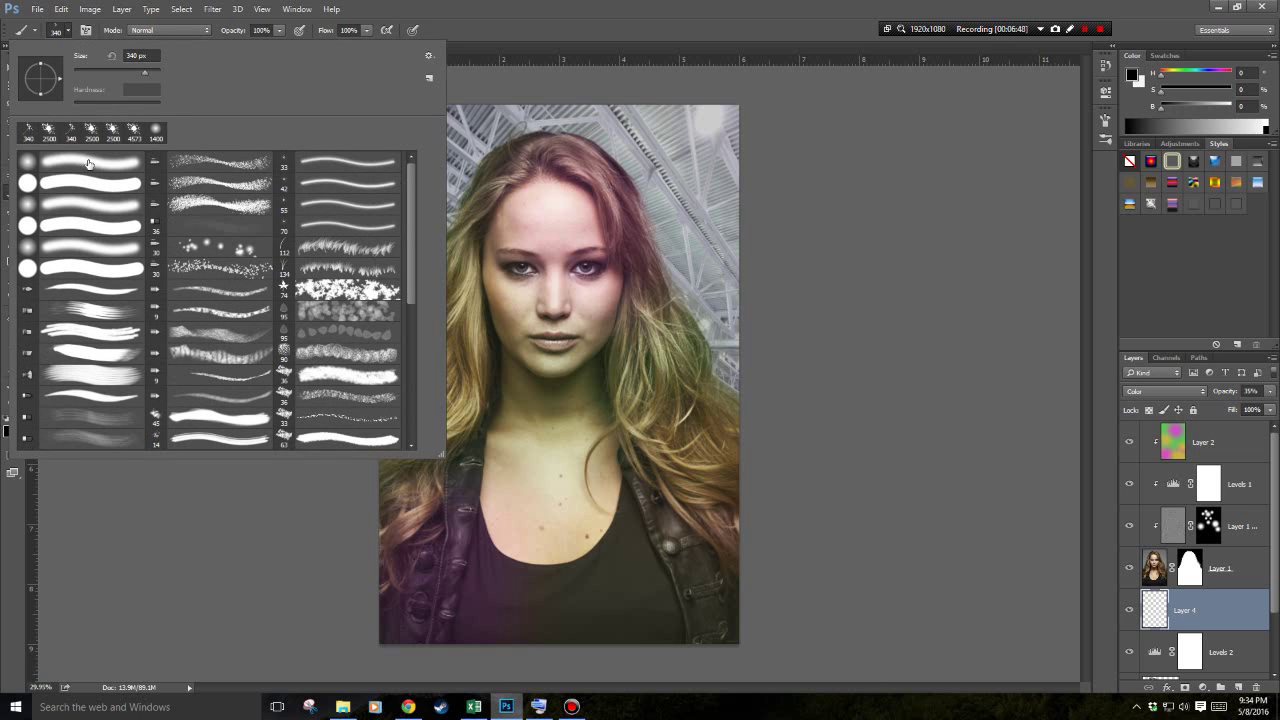
pyautogui.click(88, 161)
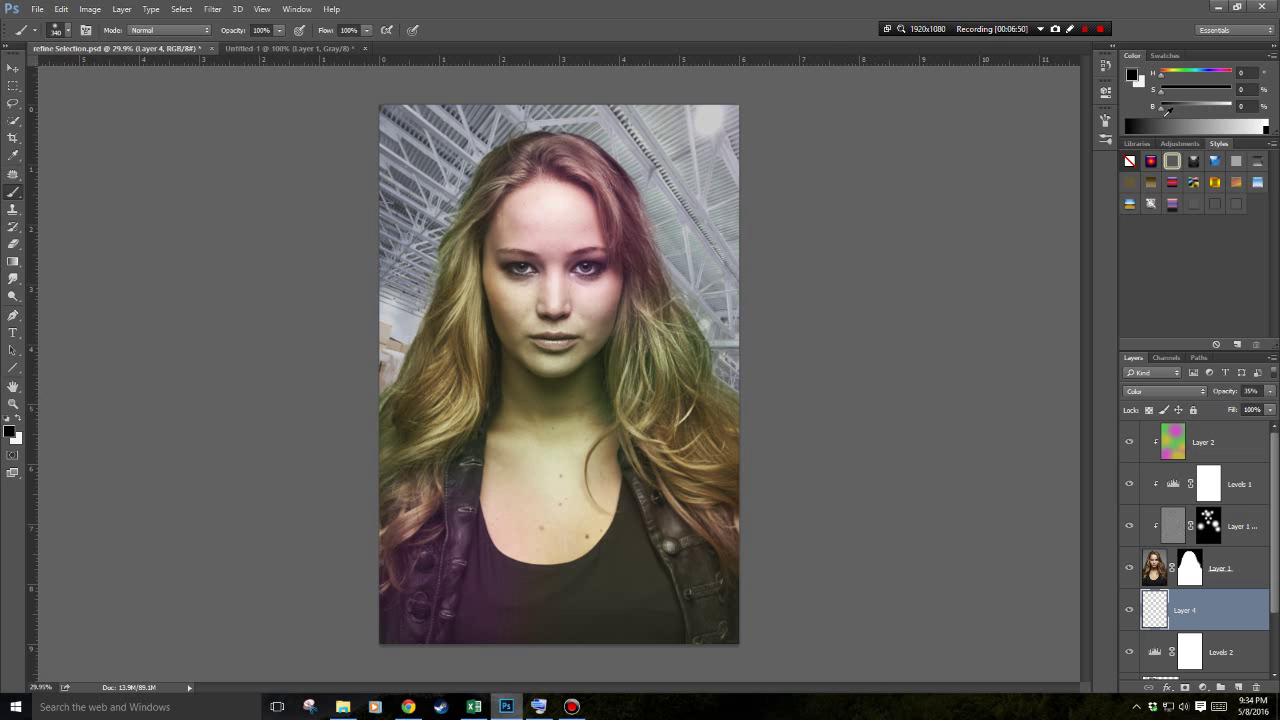
pyautogui.click(1131, 75)
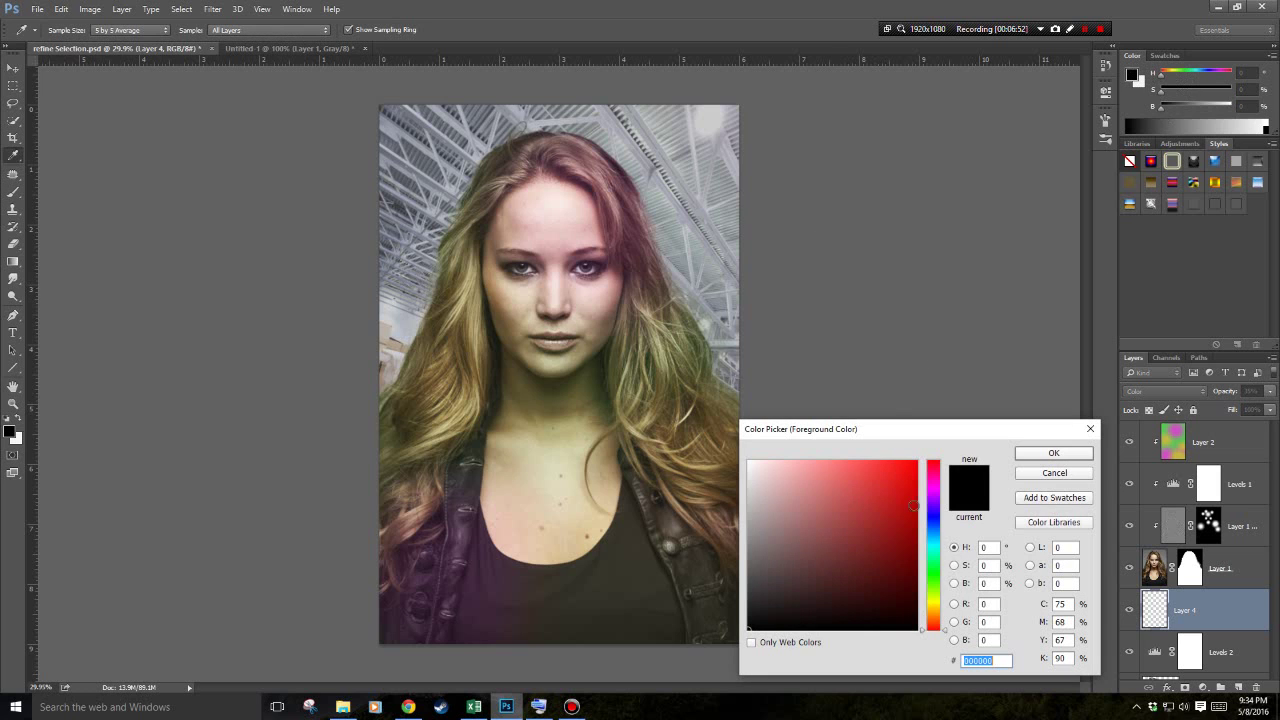
pyautogui.click(946, 575)
pyautogui.click(865, 489)
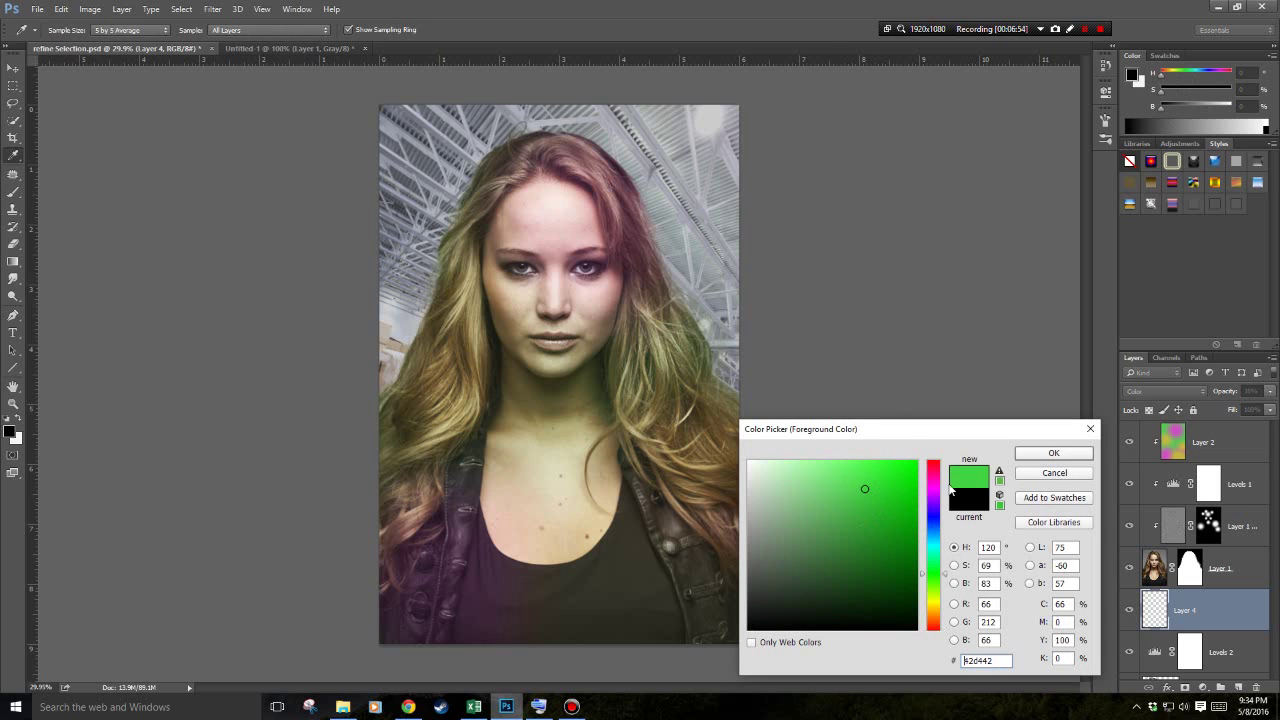
pyautogui.click(1041, 455)
pyautogui.press(']')
pyautogui.press(']')
pyautogui.press(']')
pyautogui.press(']')
pyautogui.press(']')
pyautogui.press(']')
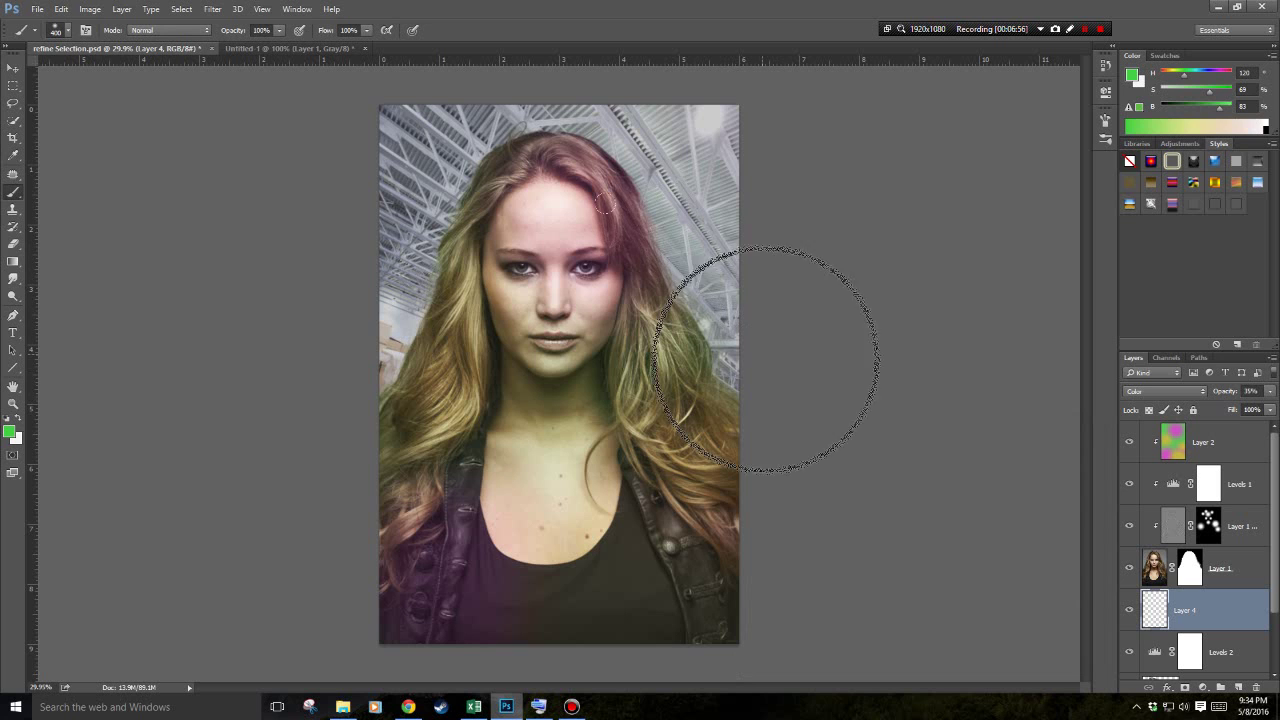
pyautogui.moveTo(766, 337)
pyautogui.mouseDown()
pyautogui.moveTo(374, 181)
pyautogui.moveTo(430, 308)
pyautogui.moveTo(661, 199)
pyautogui.moveTo(1022, 282)
pyautogui.mouseUp()
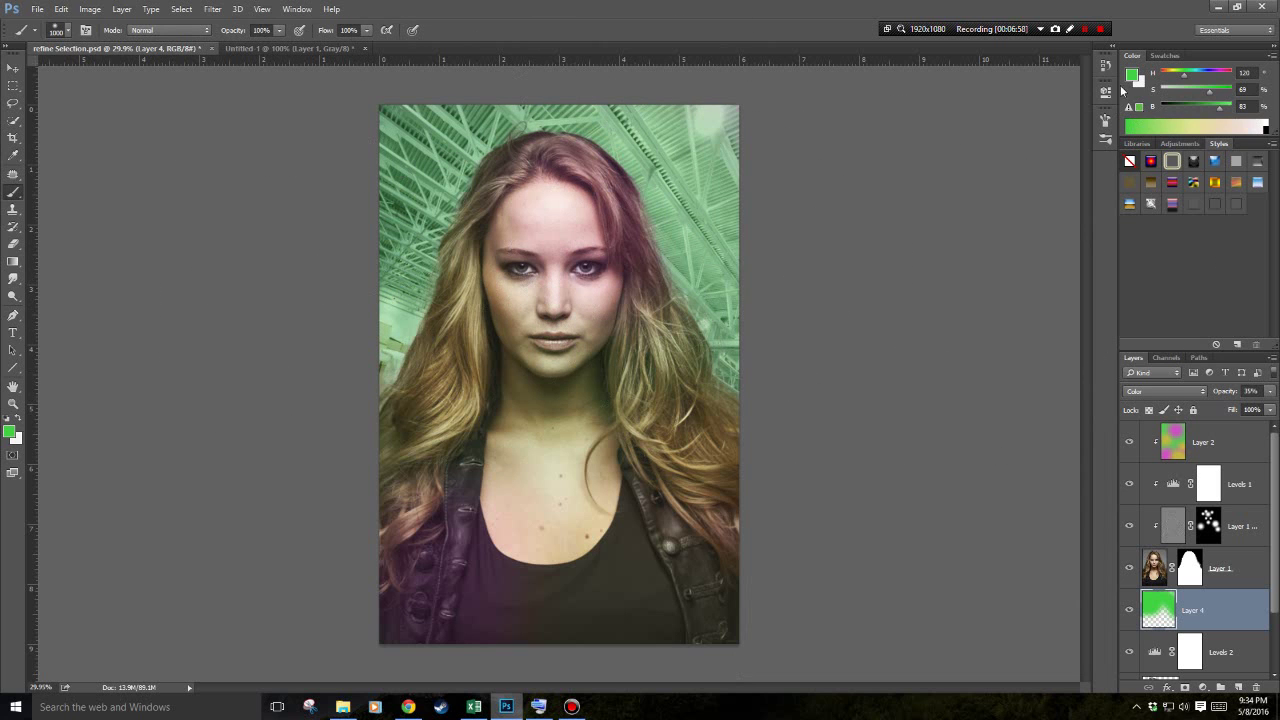
# Paint a darker purple wash over the background edges and enlarge the brush to 1400.
pyautogui.click(1134, 75)
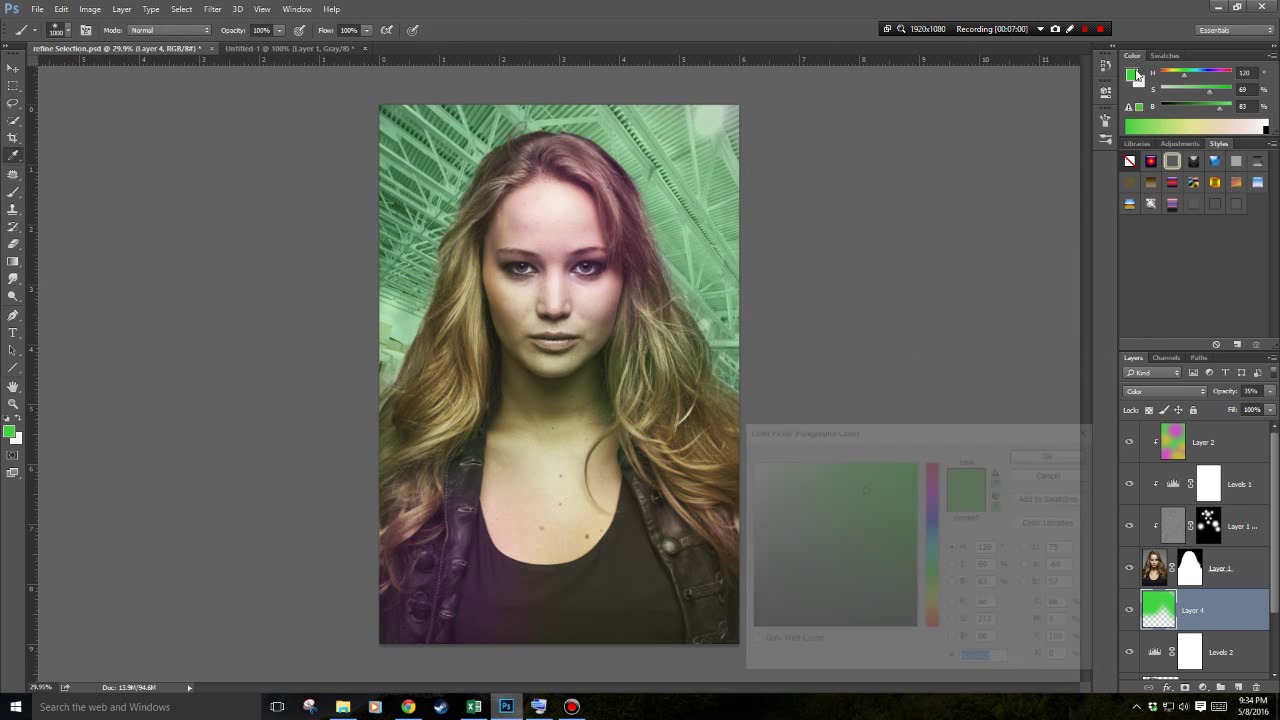
pyautogui.click(932, 494)
pyautogui.click(864, 517)
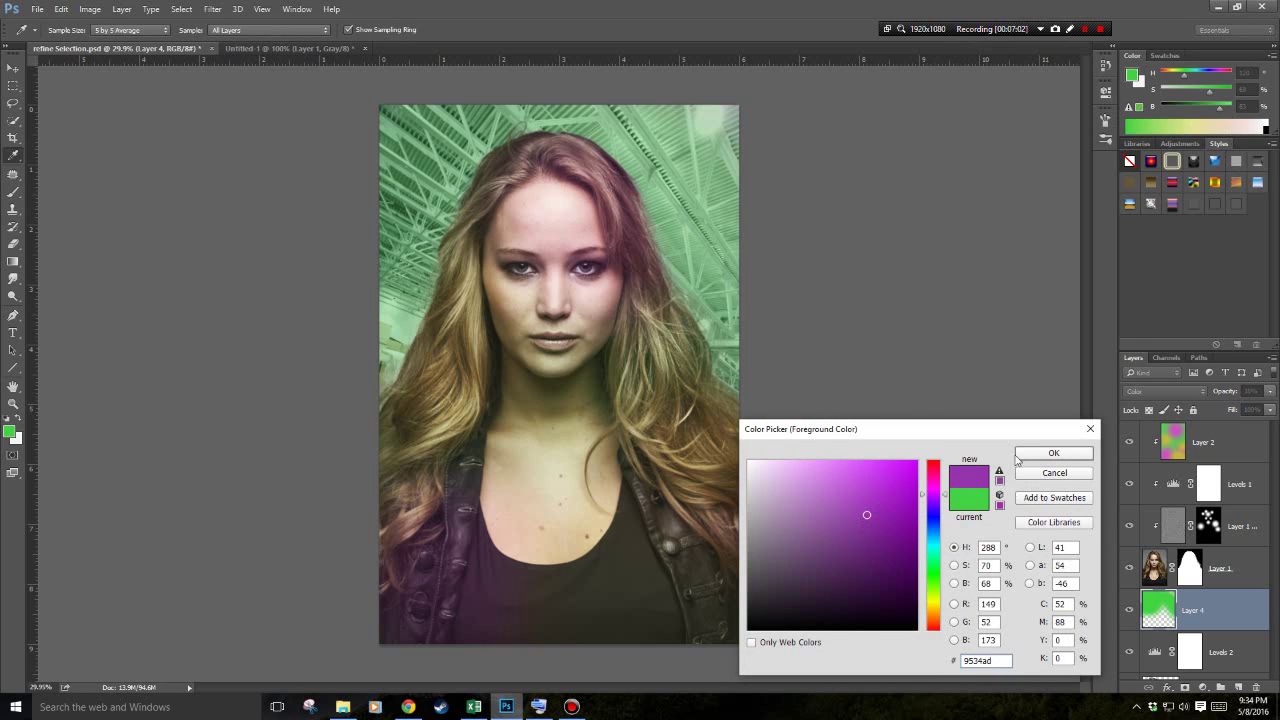
pyautogui.click(1022, 455)
pyautogui.moveTo(909, 469)
pyautogui.mouseDown()
pyautogui.moveTo(739, 303)
pyautogui.moveTo(473, 435)
pyautogui.moveTo(409, 427)
pyautogui.moveTo(394, 394)
pyautogui.moveTo(554, 443)
pyautogui.moveTo(411, 265)
pyautogui.moveTo(429, 229)
pyautogui.mouseUp()
pyautogui.press(']')
pyautogui.press(']')
pyautogui.press(']')
pyautogui.press(']')
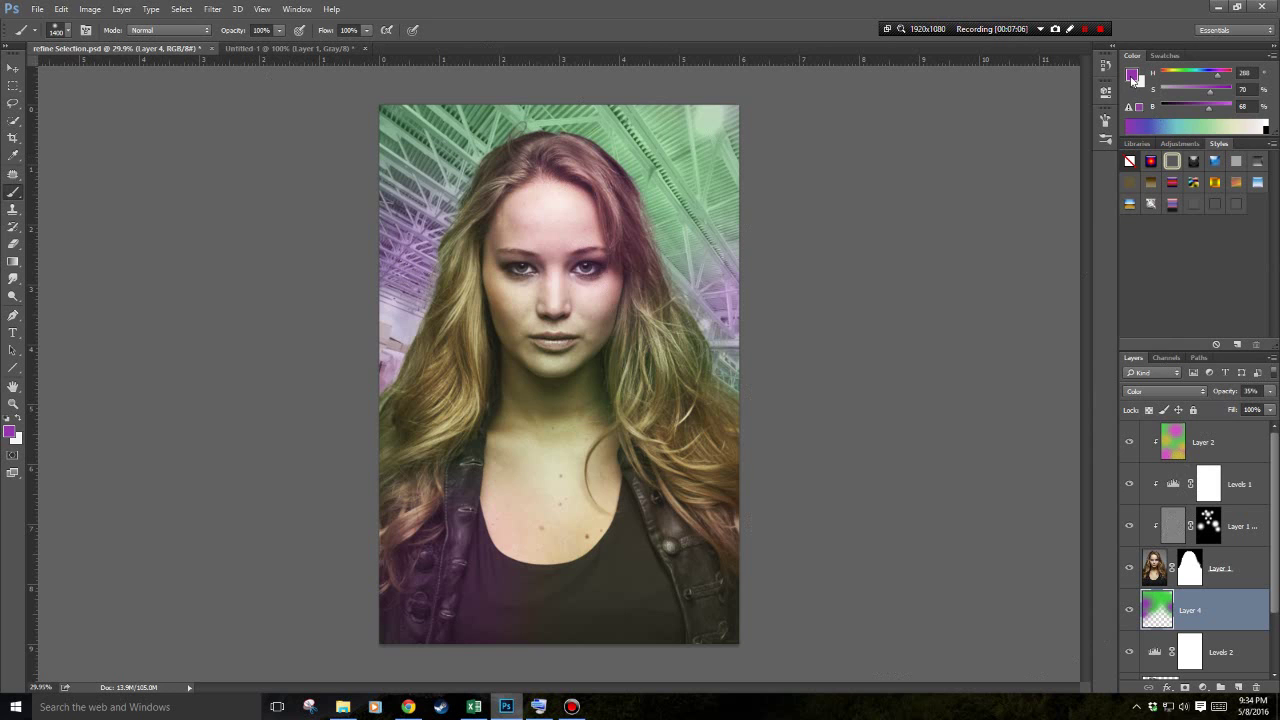
# Set the brush colour to light yellow, size 900, and lower Layer 4 opacity to 19%.
pyautogui.click(1134, 75)
pyautogui.click(932, 604)
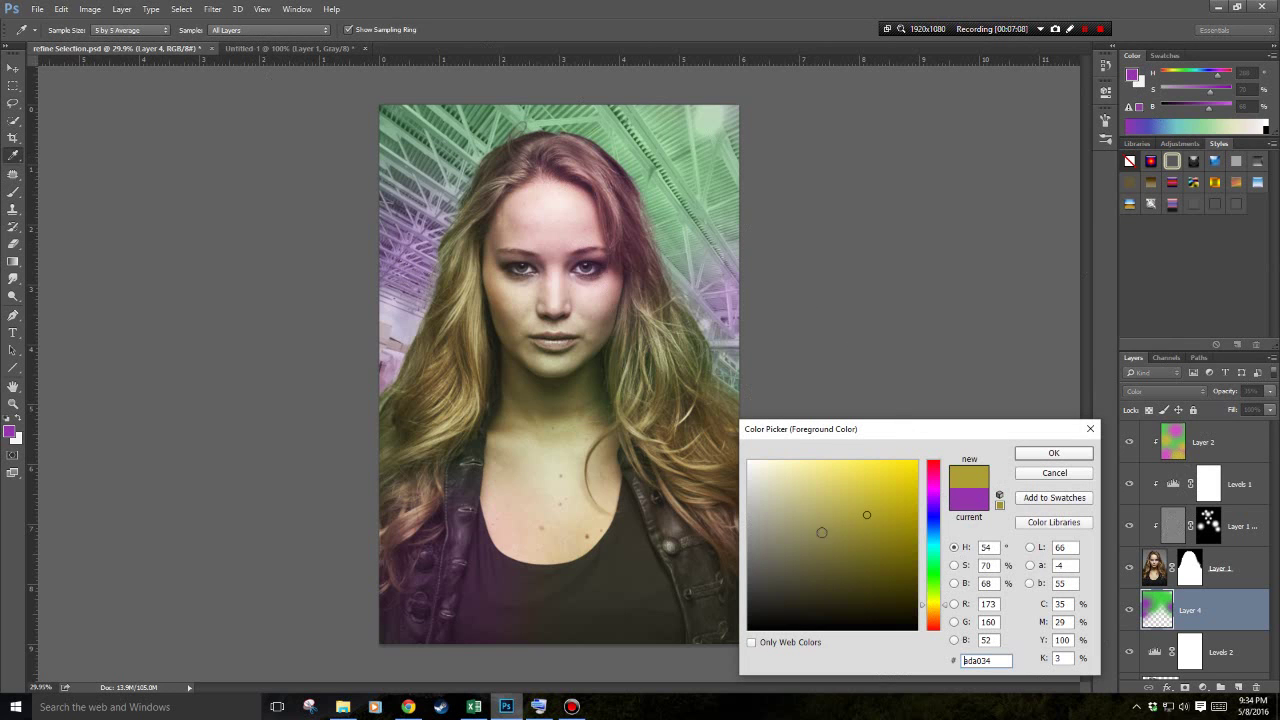
pyautogui.click(817, 480)
pyautogui.click(1054, 453)
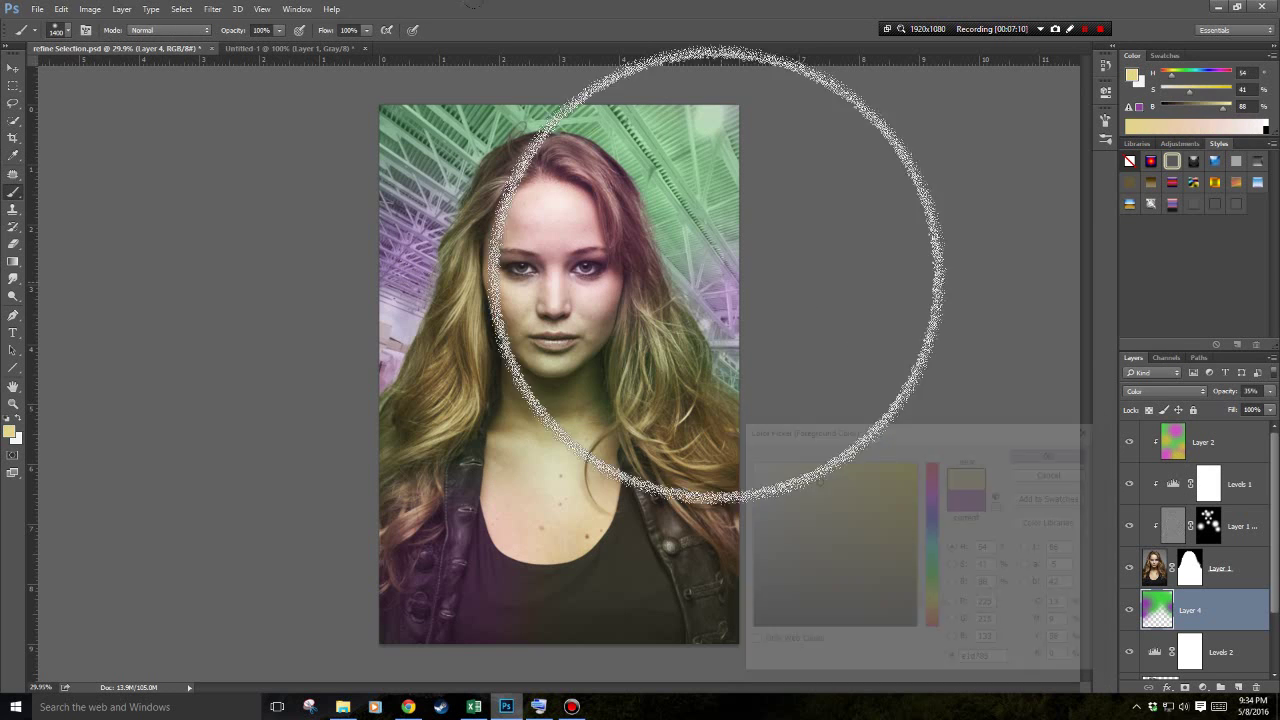
pyautogui.press('[')
pyautogui.press('[')
pyautogui.press('[')
pyautogui.press('[')
pyautogui.press('[')
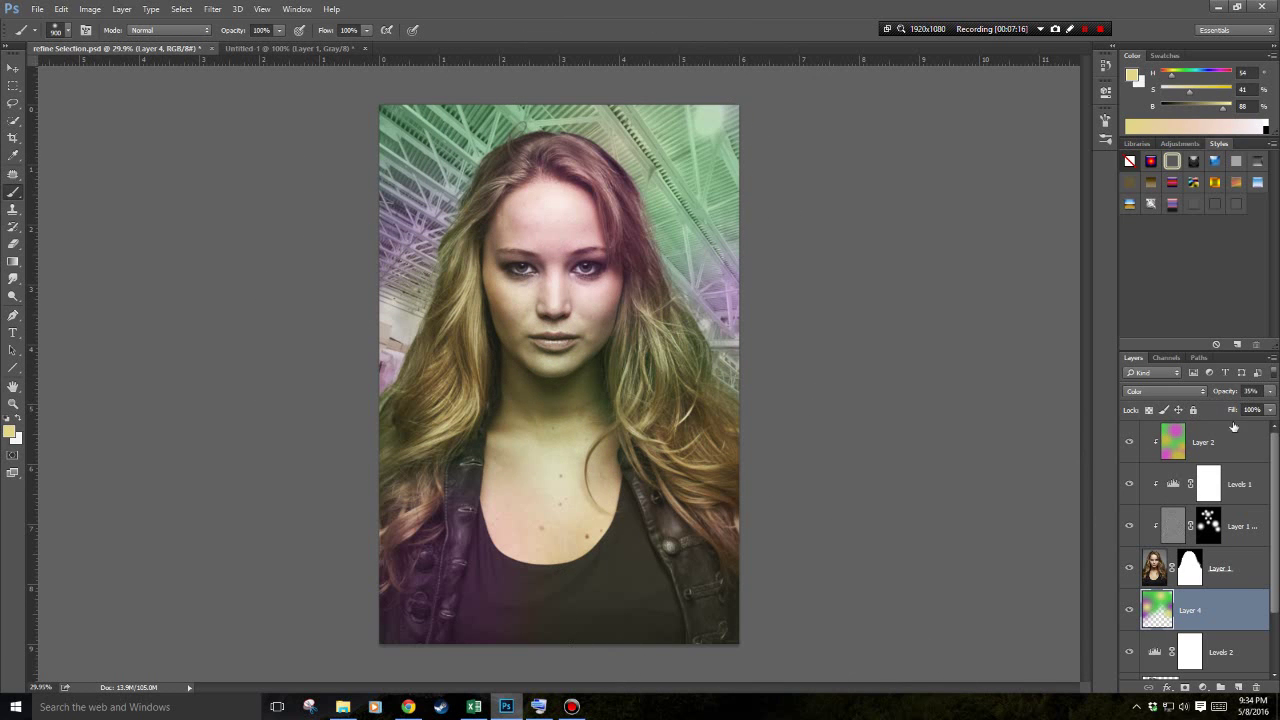
pyautogui.moveTo(1230, 393); pyautogui.dragTo(1222, 396)
# Select the Rectangular Marquee tool and browse the layers down to the warehouse Layer 3.
pyautogui.click(13, 86)
pyautogui.press('alt')
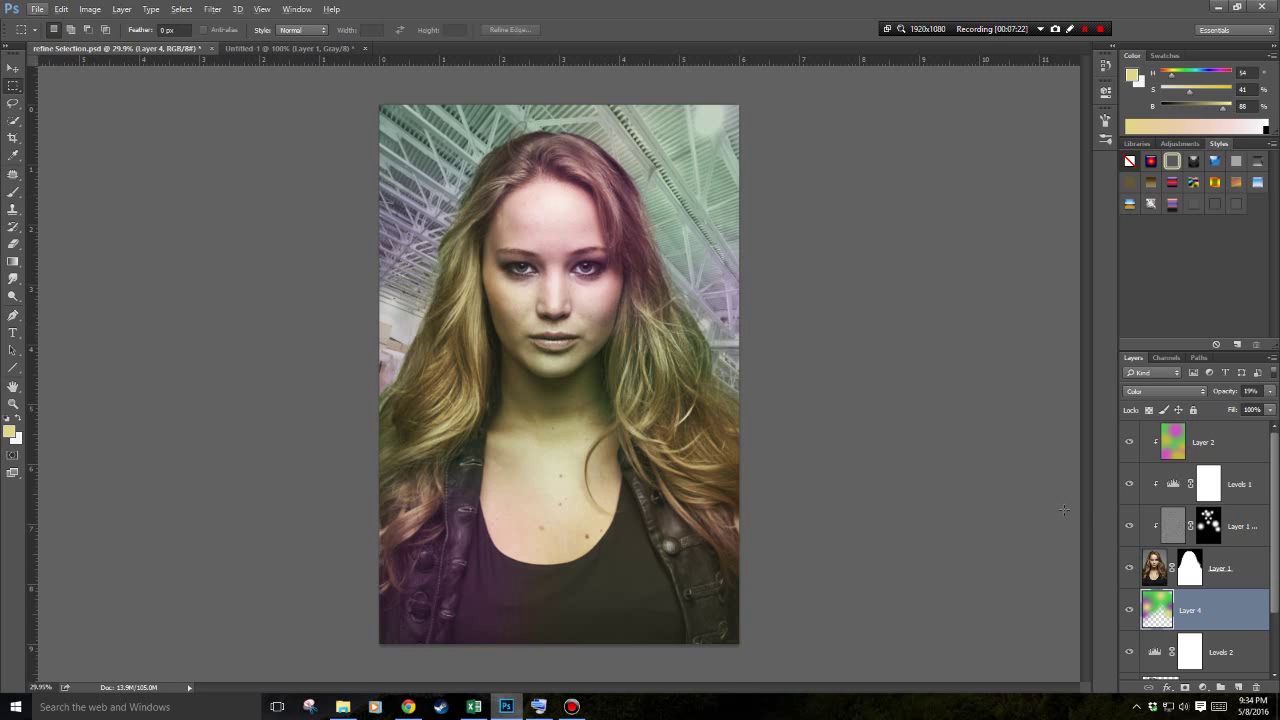
pyautogui.scroll(-1, 1226, 582)
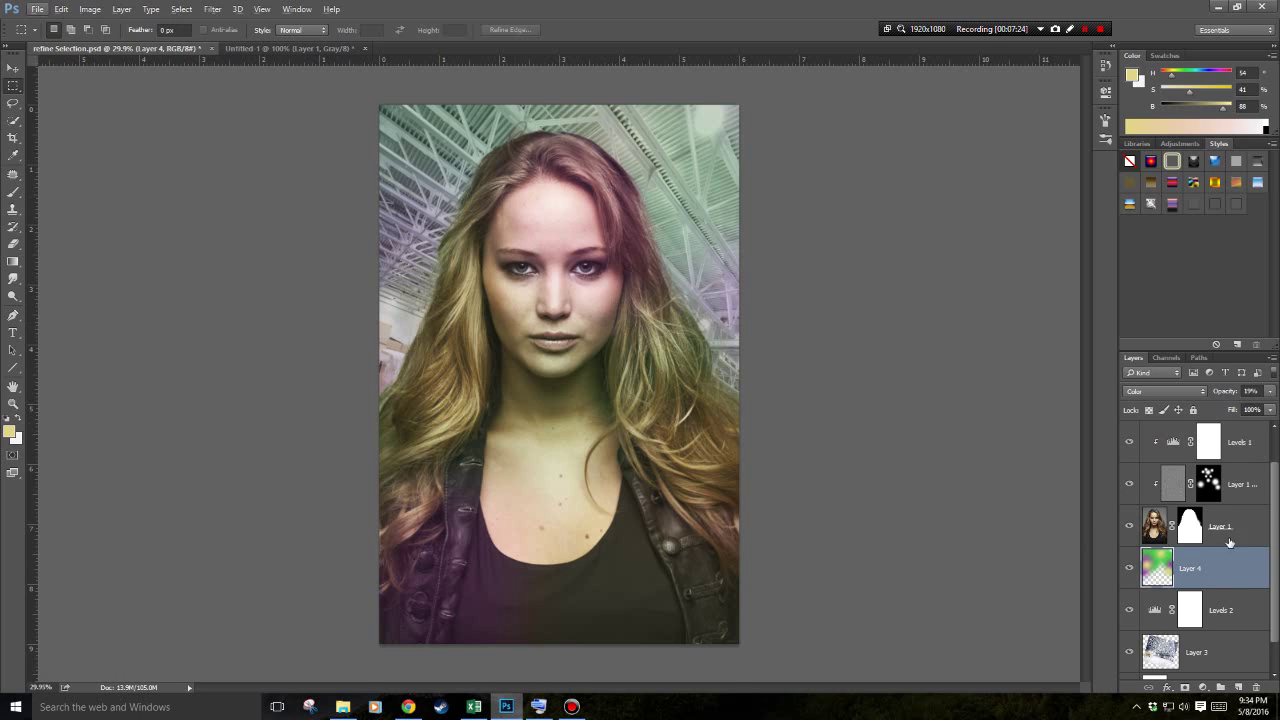
pyautogui.click(1230, 543)
pyautogui.scroll(1, 1230, 543)
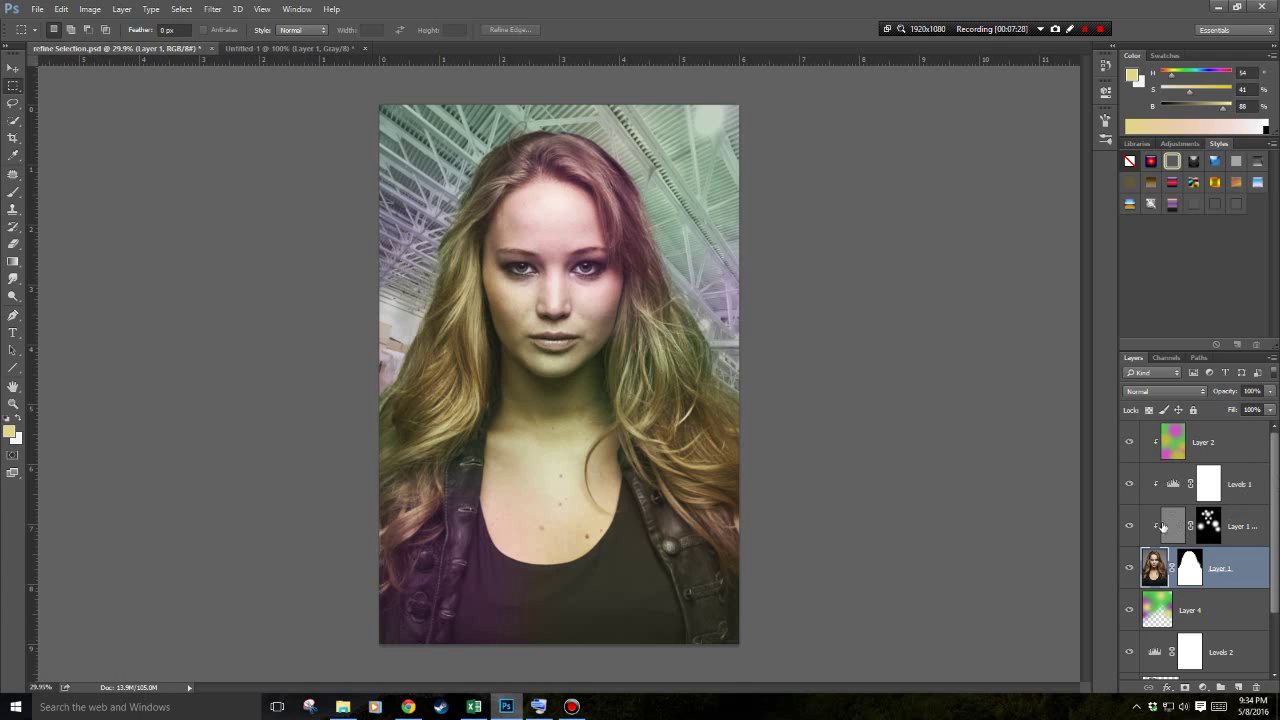
pyautogui.scroll(-2, 1196, 490)
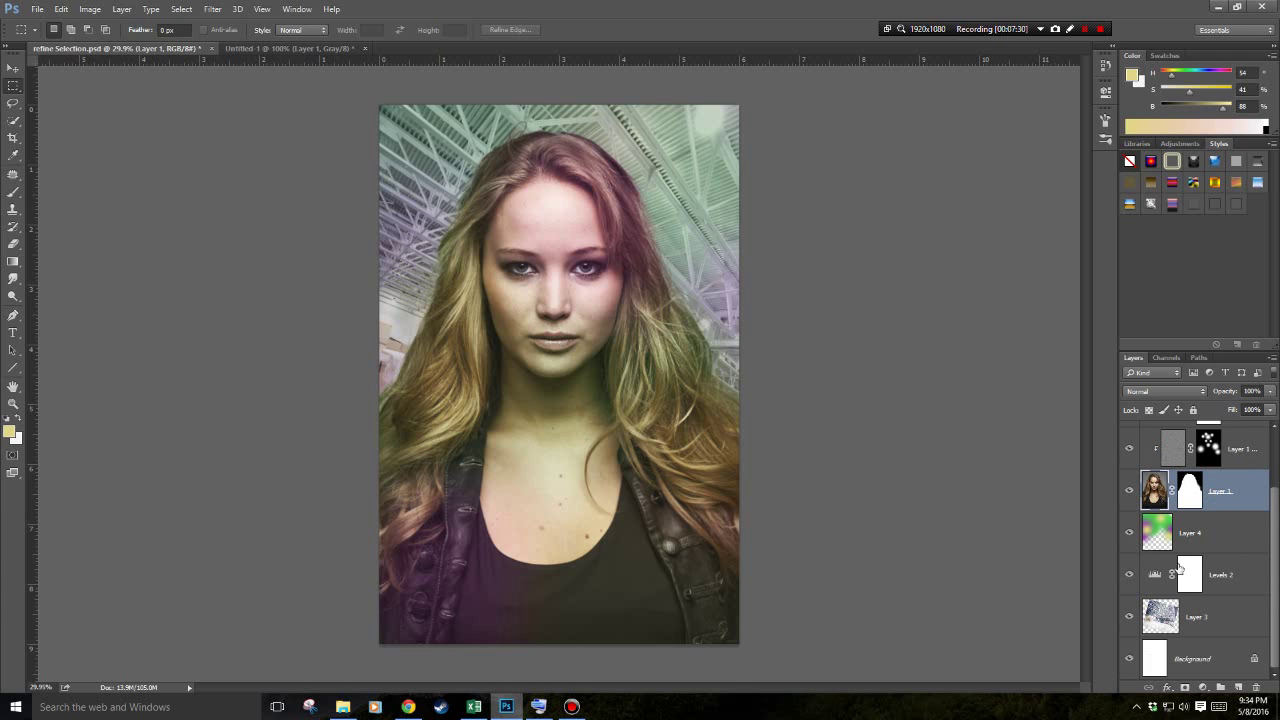
pyautogui.click(1200, 618)
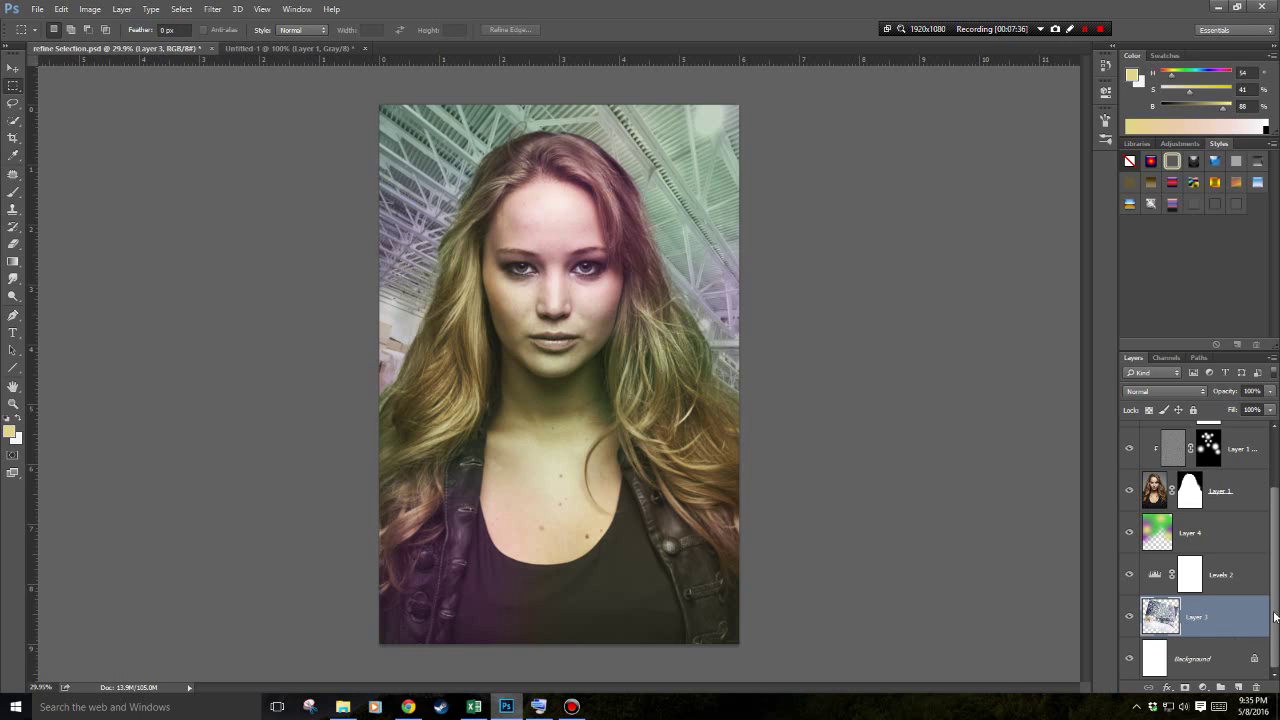
# Clip the Levels 2 adjustment to the warehouse Layer 3.
pyautogui.click(1214, 571)
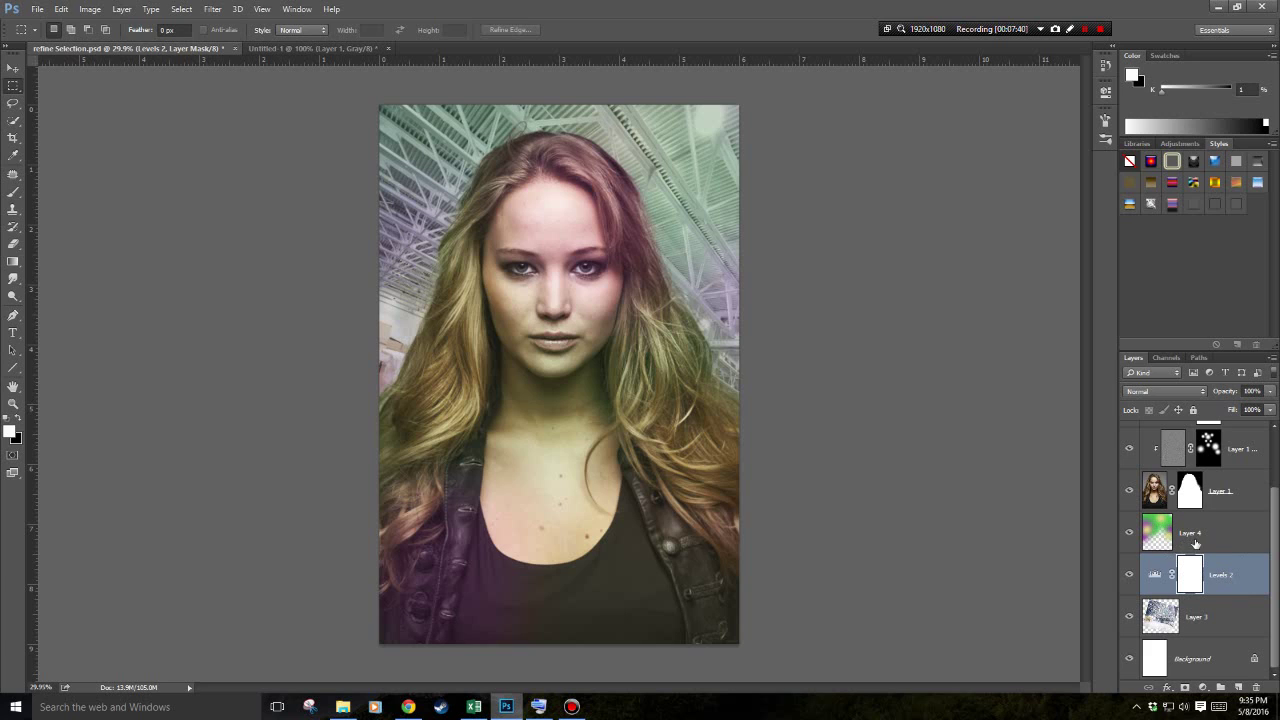
pyautogui.scroll(2, 1211, 548)
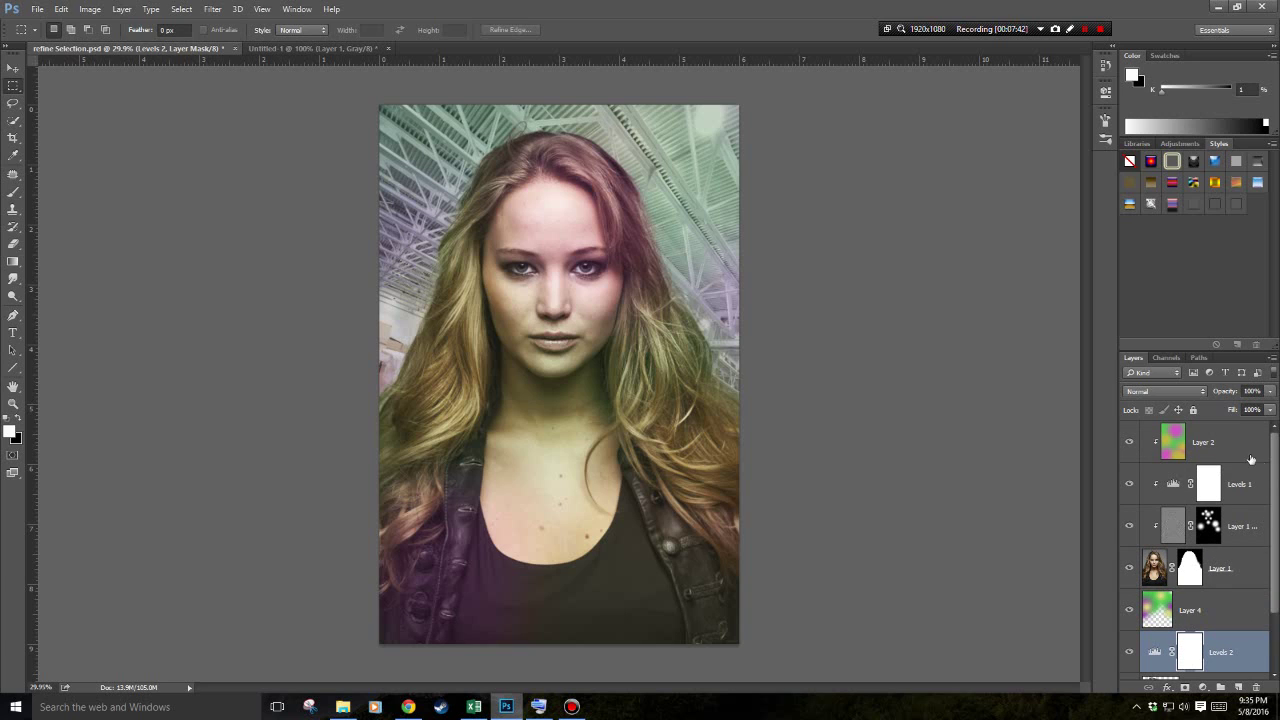
pyautogui.scroll(-2, 1211, 550)
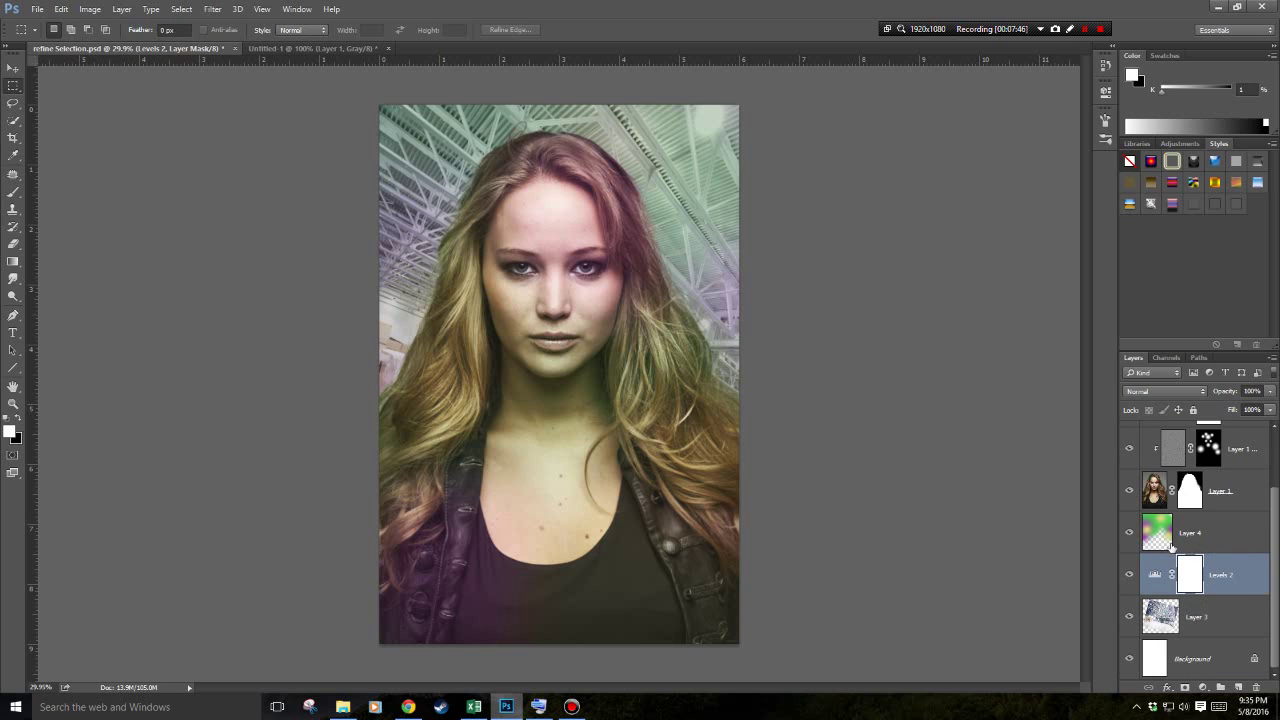
pyautogui.click(1217, 620)
pyautogui.click(1219, 597)
pyautogui.moveTo(1222, 595); pyautogui.dragTo(1223, 592)
pyautogui.keyDown('alt'); pyautogui.click(1222, 592); pyautogui.keyUp('alt')
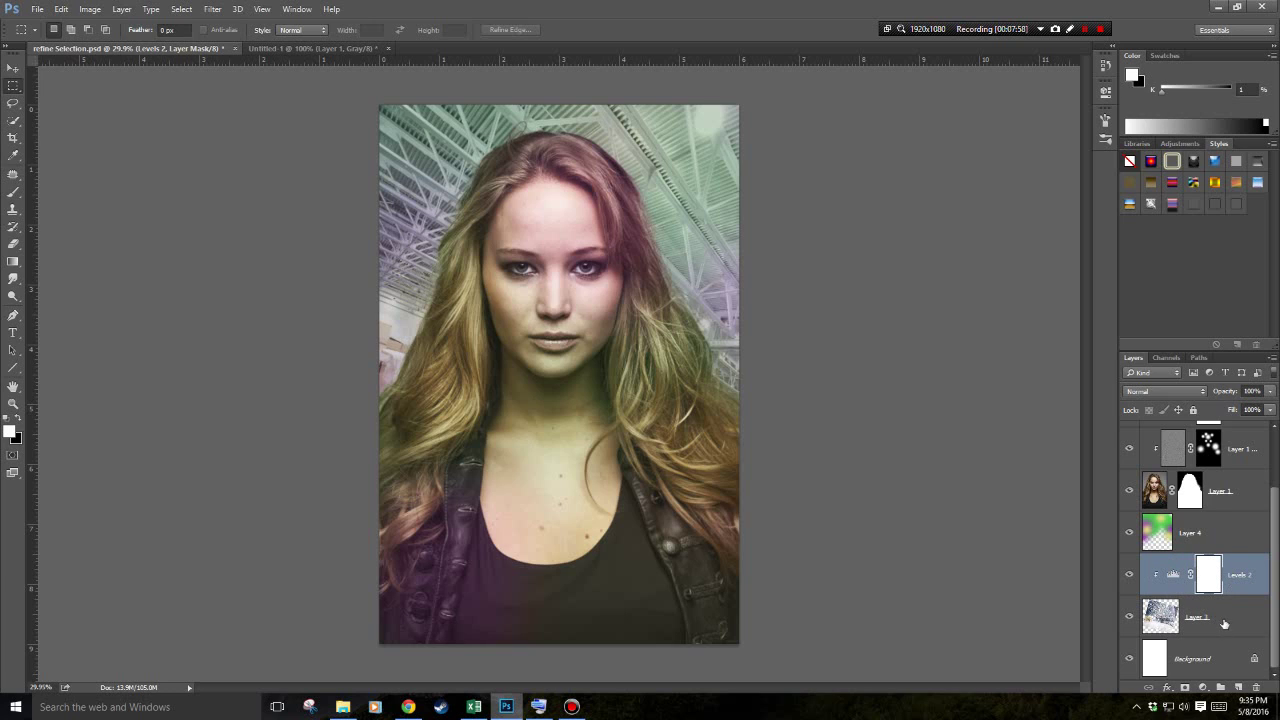
# Clip Layer 4 onto Levels 2 and enlarge the Layers panel to show every layer.
pyautogui.moveTo(1226, 570); pyautogui.dragTo(1222, 549)
pyautogui.keyDown('alt'); pyautogui.click(1221, 550); pyautogui.keyUp('alt')
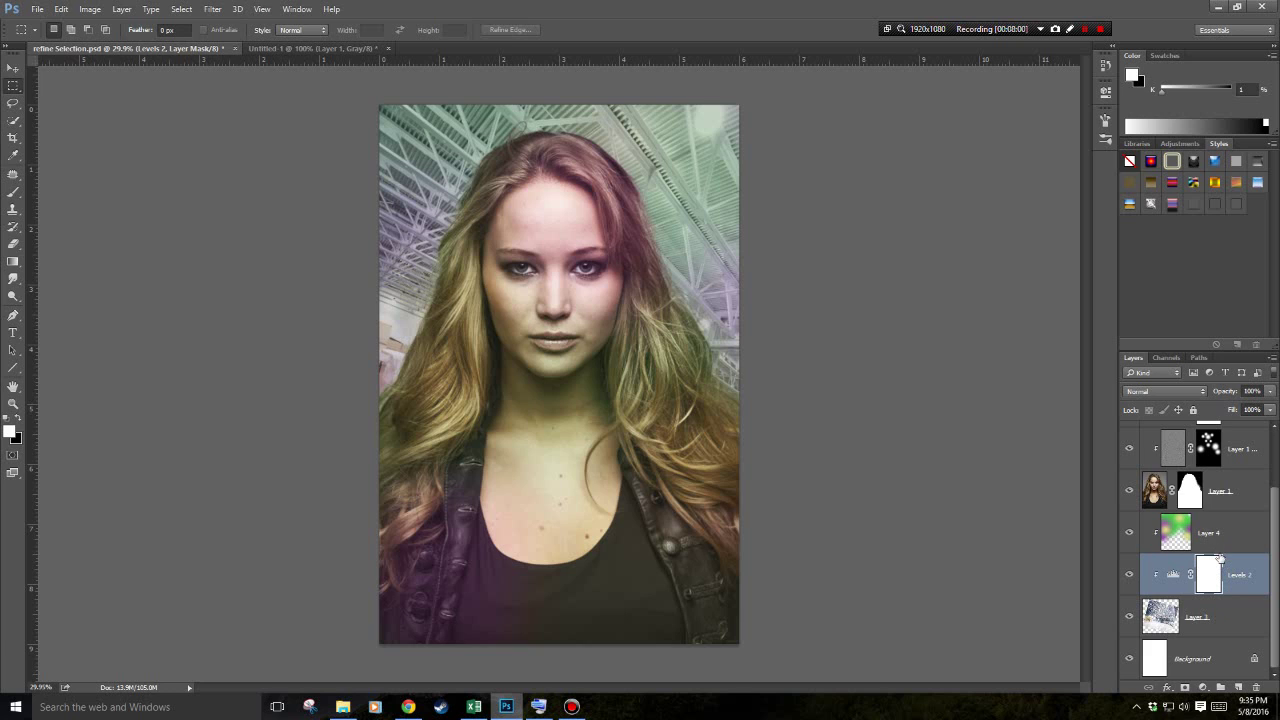
pyautogui.scroll(2, 1221, 560)
pyautogui.scroll(-2, 1220, 540)
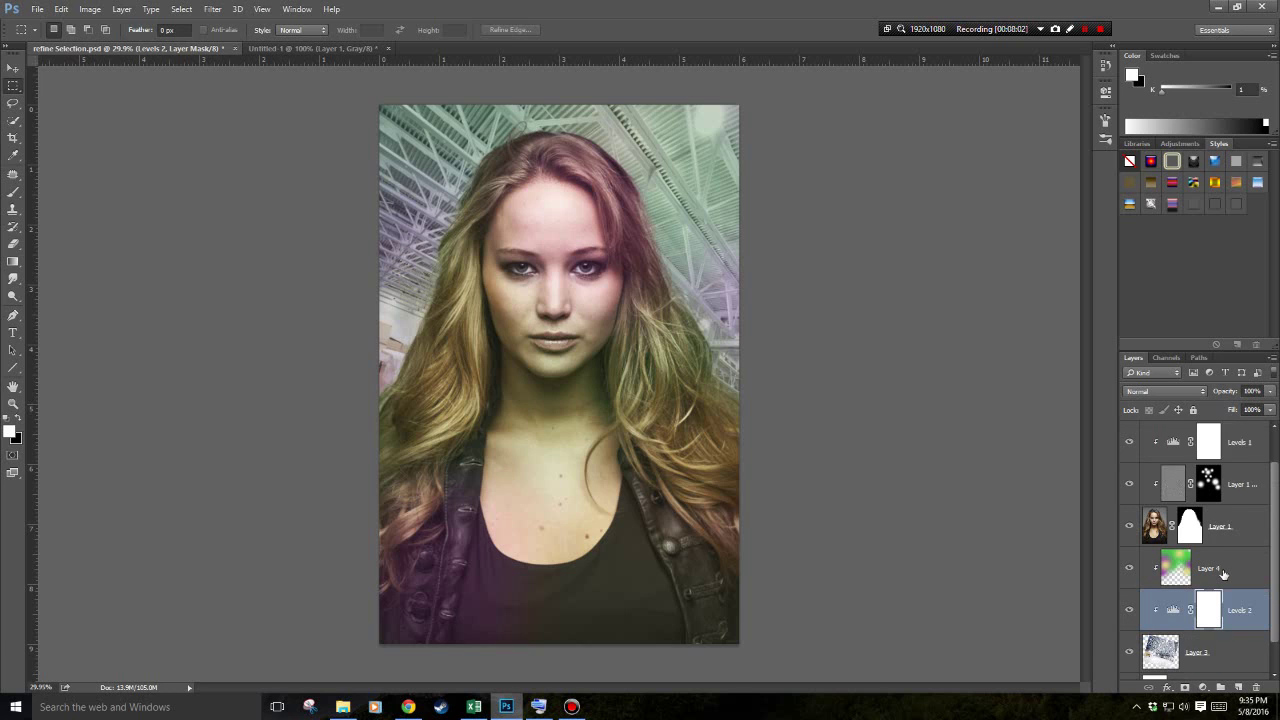
pyautogui.moveTo(1196, 349); pyautogui.dragTo(1196, 220)
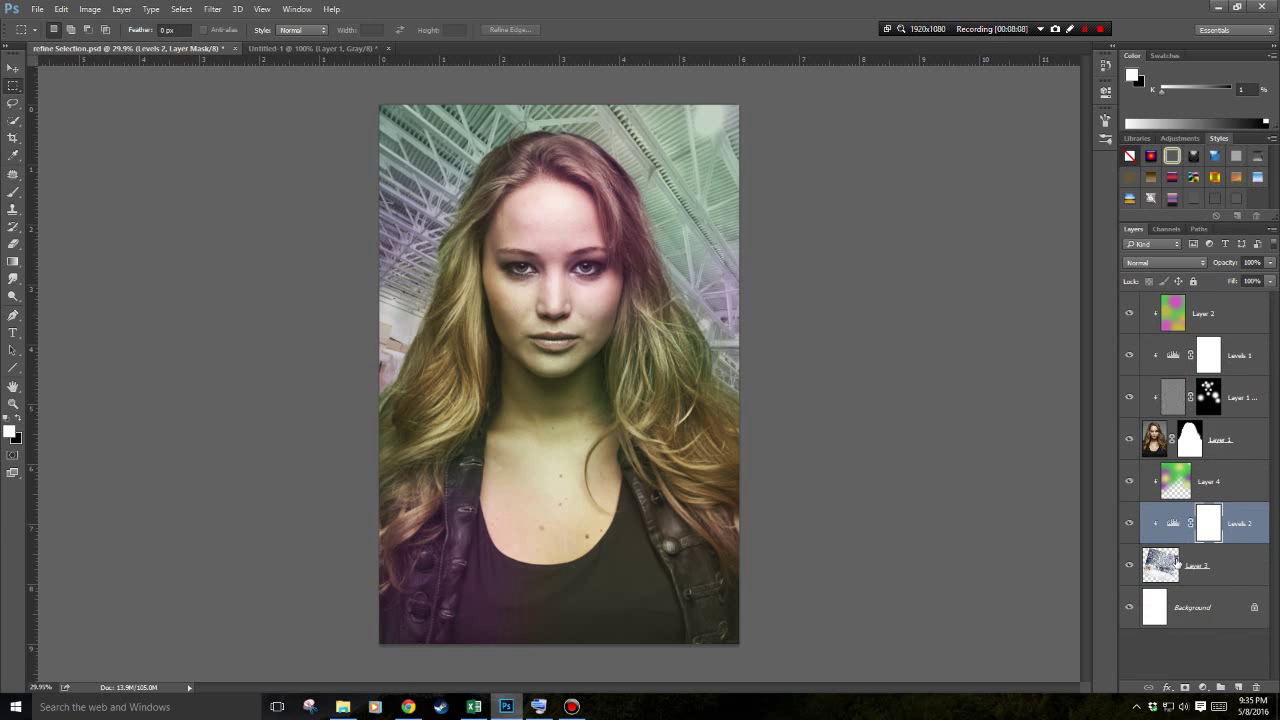
# Select Layer 3 and the portrait Layer 1, then bring up the warehouse result in Chrome.
pyautogui.click(1180, 574)
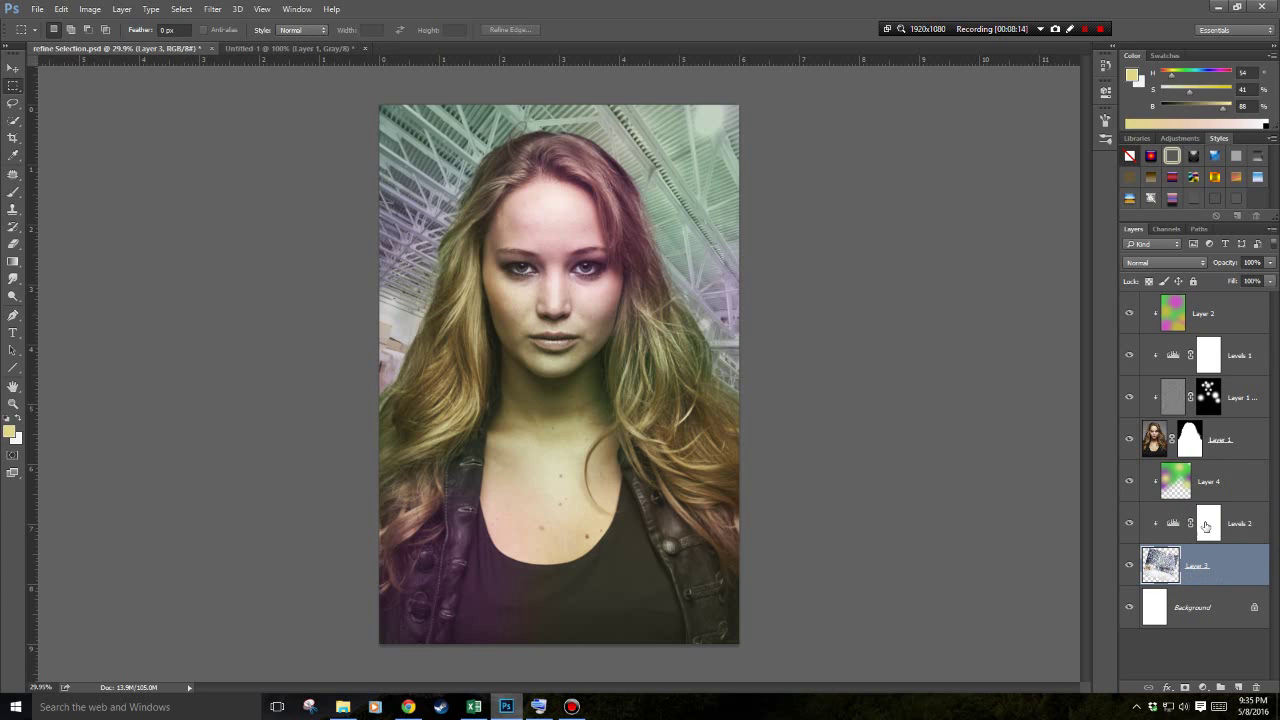
pyautogui.click(1238, 440)
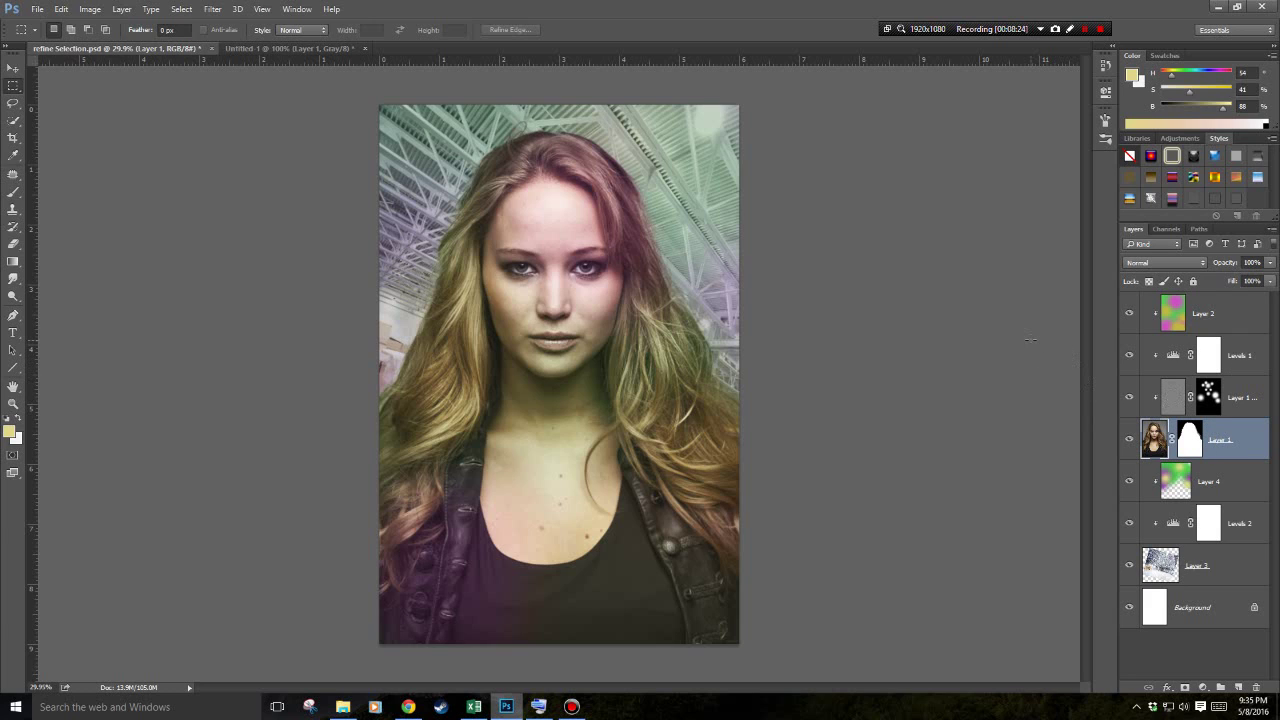
pyautogui.click(1182, 566)
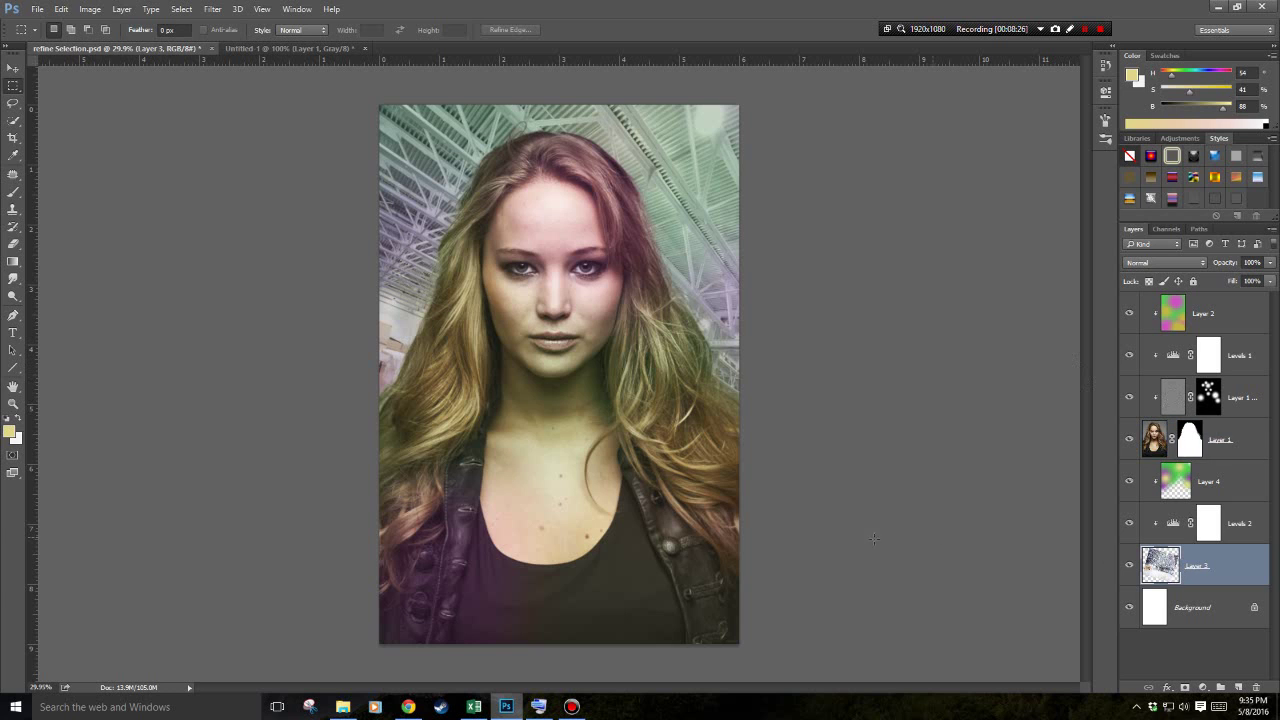
pyautogui.click(408, 706)
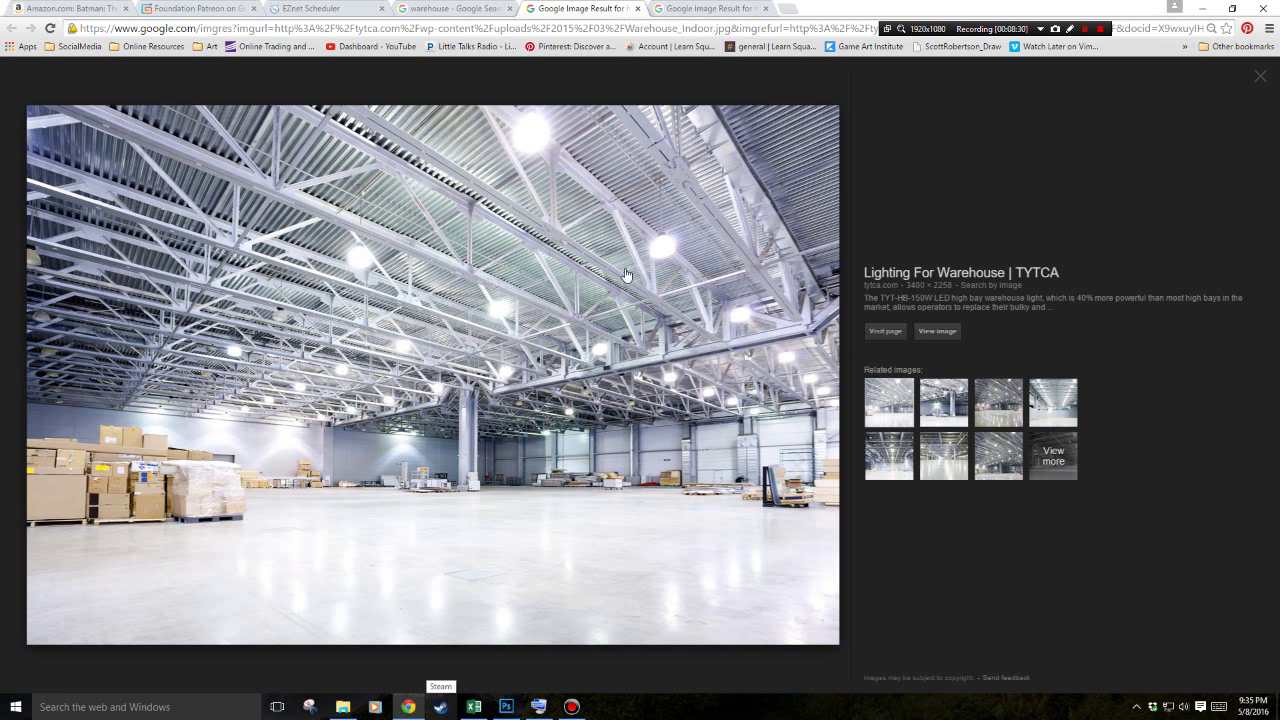
# Copy the empty grey warehouse photo from the next Google Images tab and return to Photoshop.
pyautogui.click(690, 8)
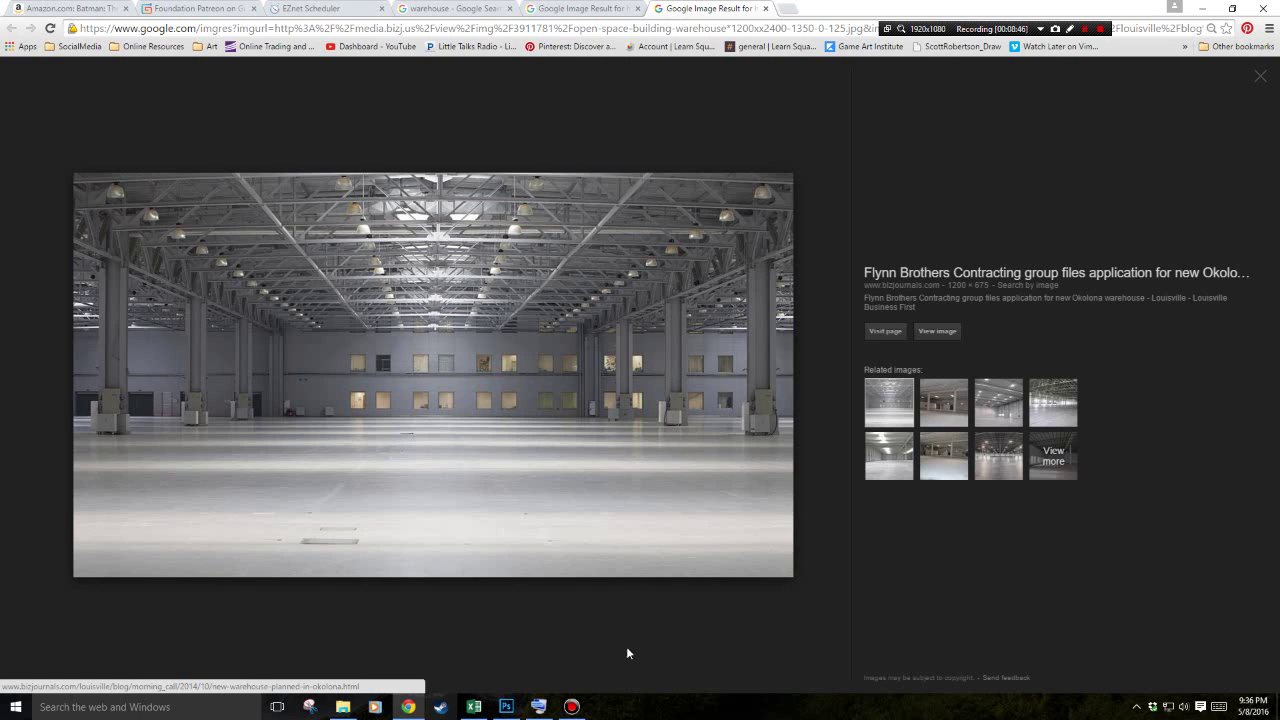
pyautogui.click(507, 709)
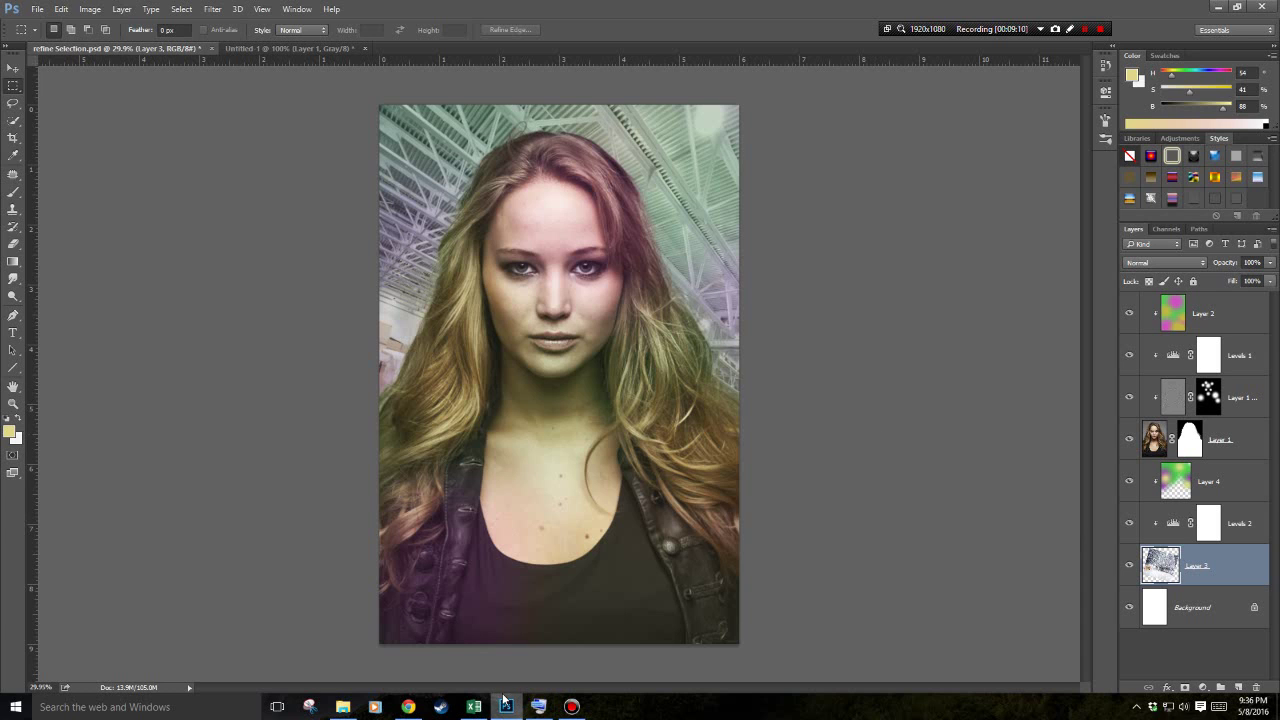
pyautogui.click(409, 708)
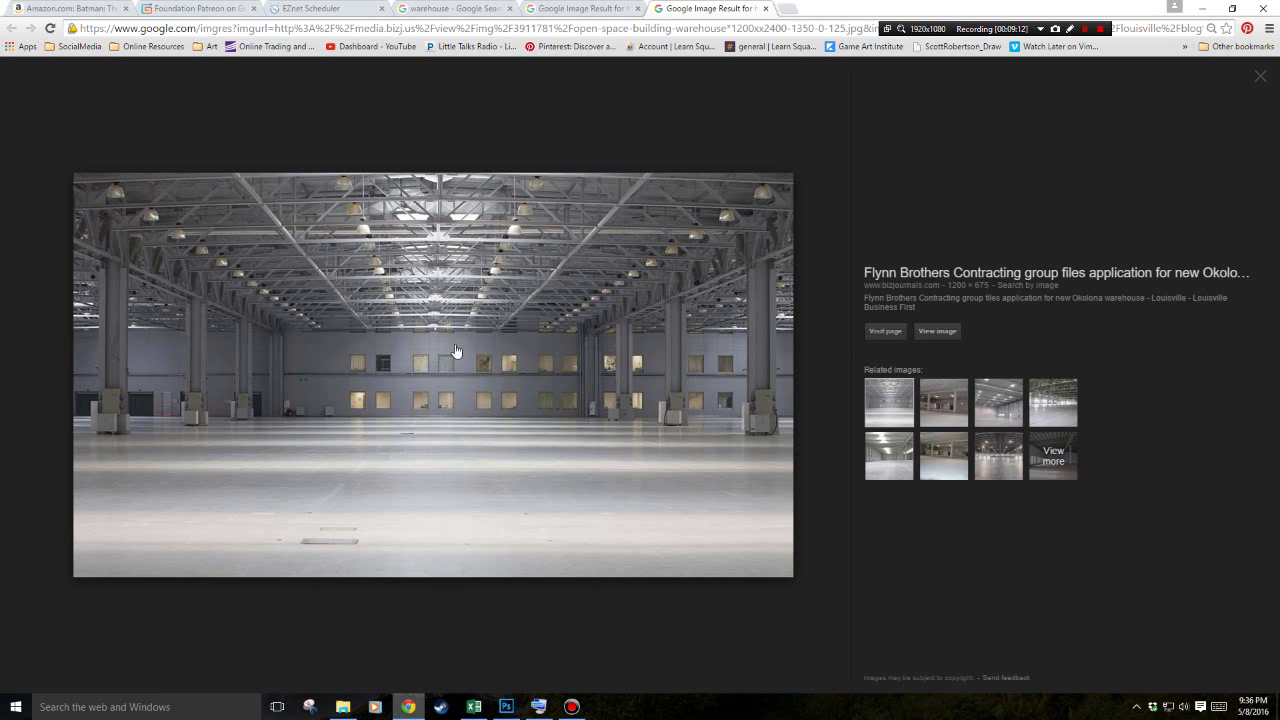
pyautogui.rightClick(481, 339)
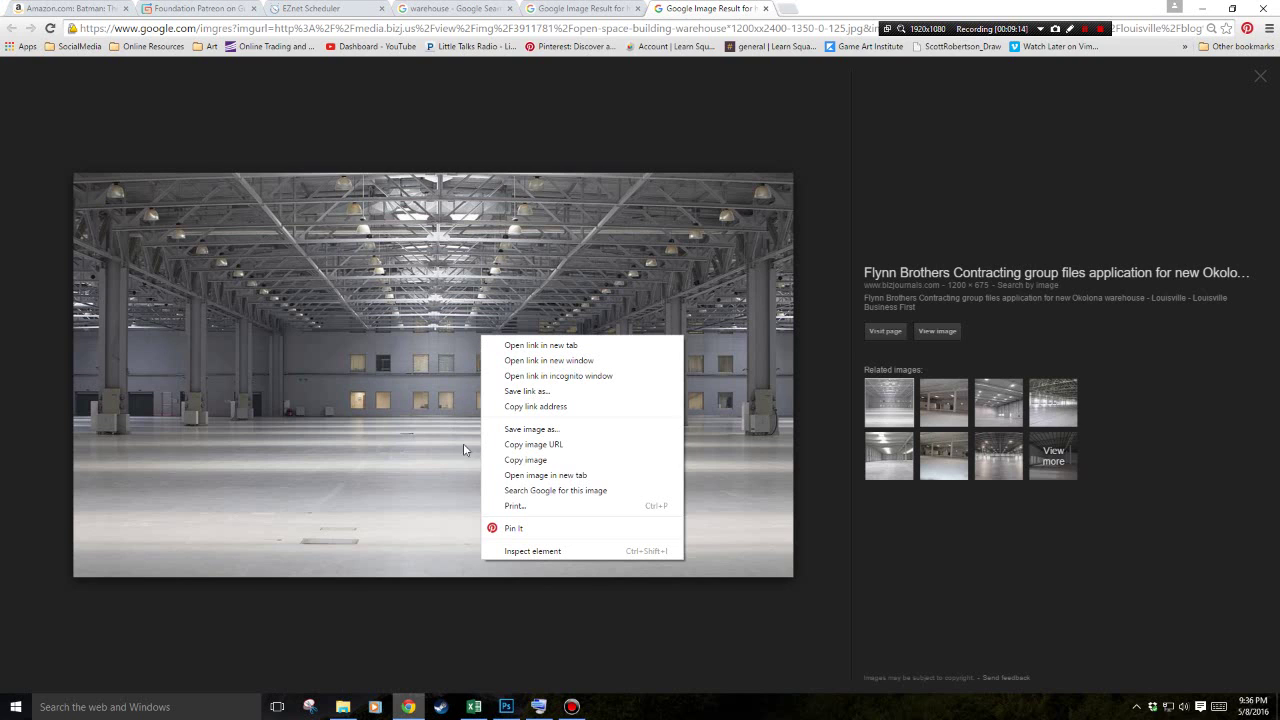
pyautogui.click(519, 462)
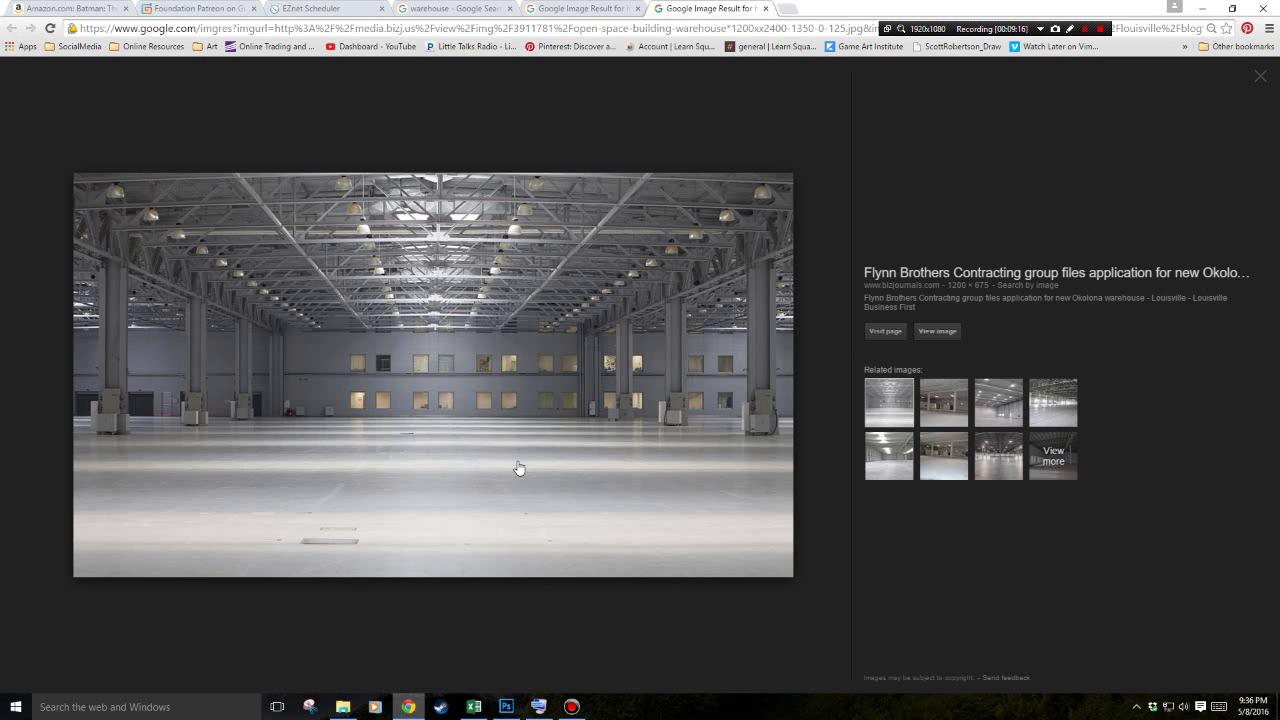
pyautogui.click(506, 707)
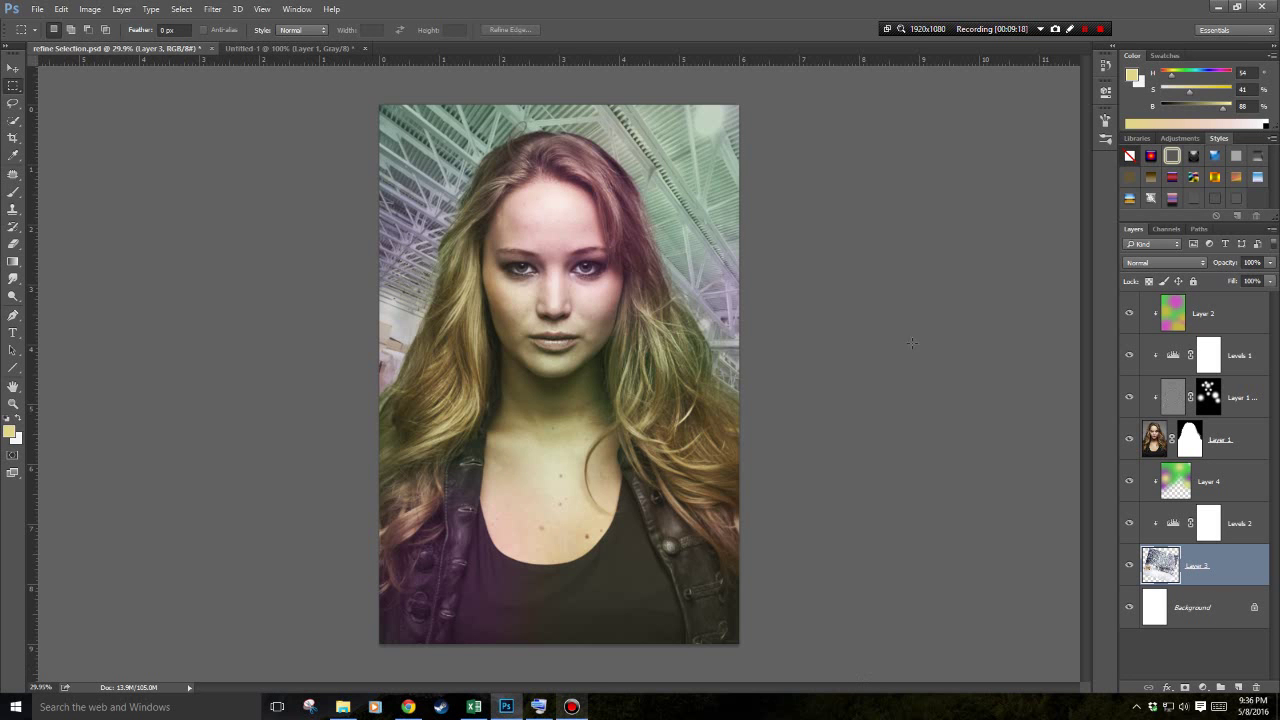
# Paste the warehouse photo as Layer 5 just below Layer 1 and release its clipping mask.
pyautogui.click(63, 9)
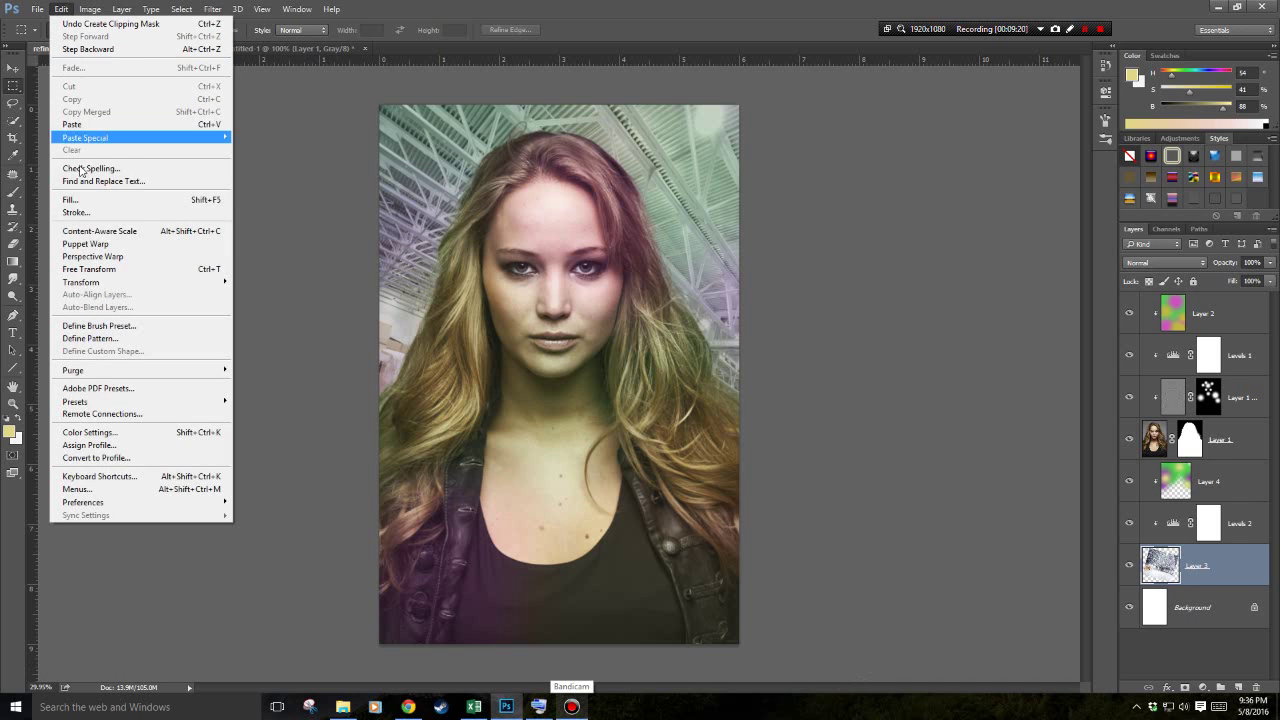
pyautogui.click(90, 125)
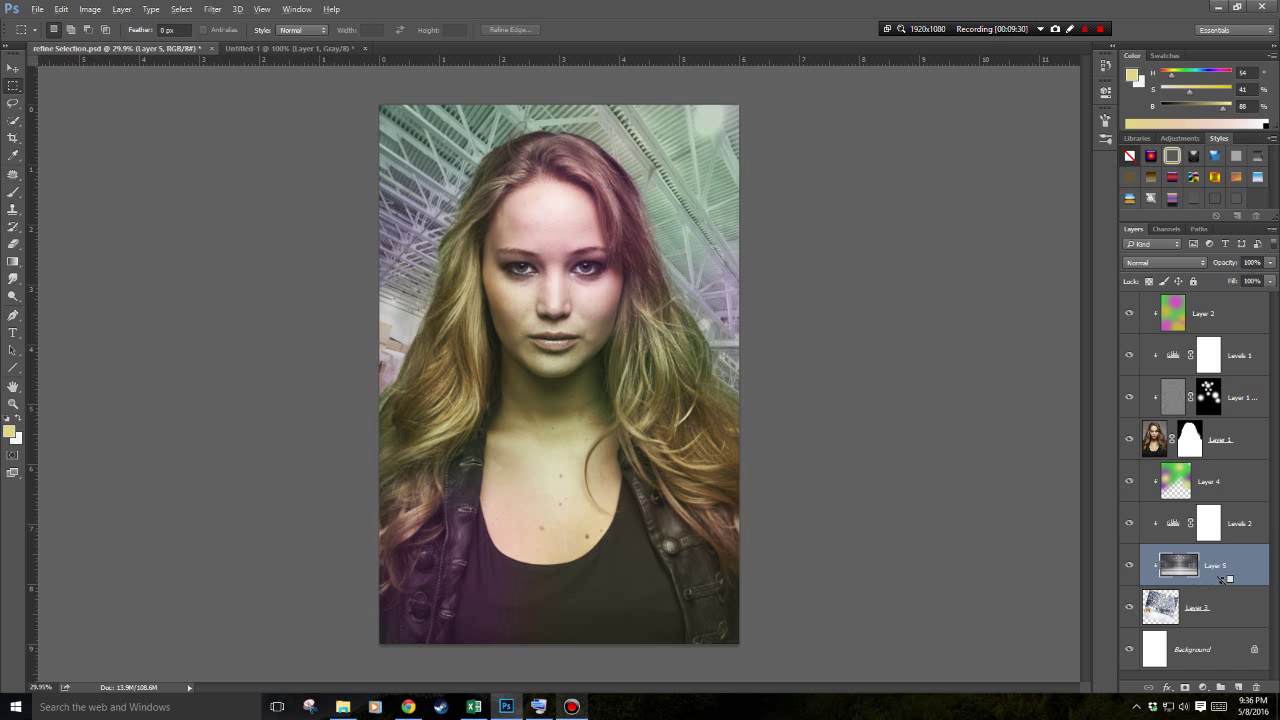
pyautogui.press('alt')
pyautogui.moveTo(1191, 568); pyautogui.dragTo(1197, 468)
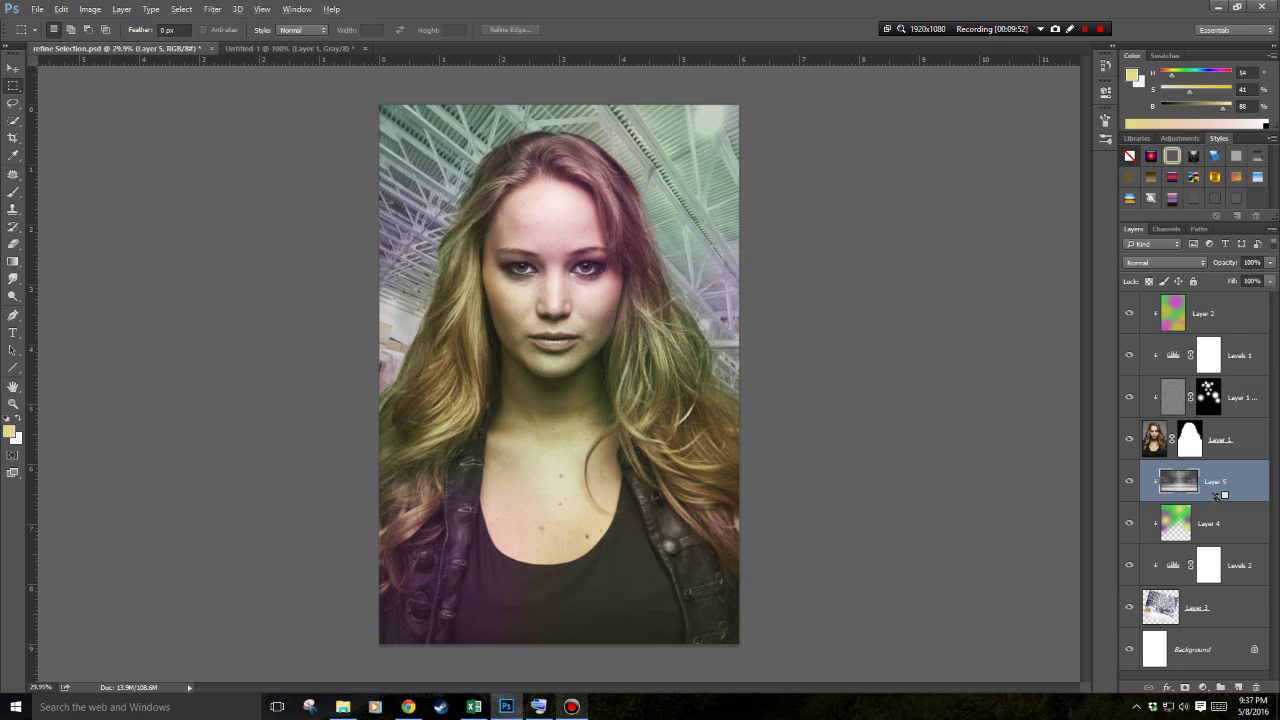
pyautogui.keyDown('alt'); pyautogui.click(1216, 496); pyautogui.keyUp('alt')
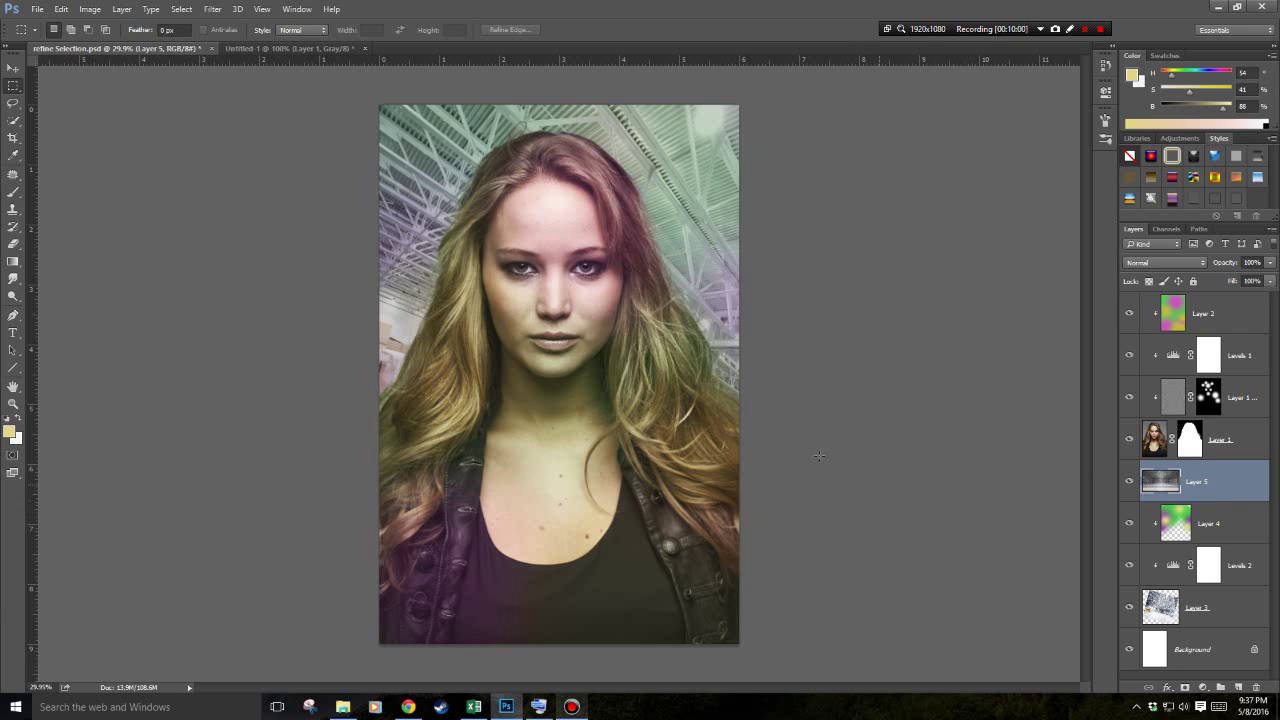
# Move the Layer 5 warehouse photo up and right, behind her head.
pyautogui.press('v')
pyautogui.moveTo(640, 400); pyautogui.dragTo(715, 382)
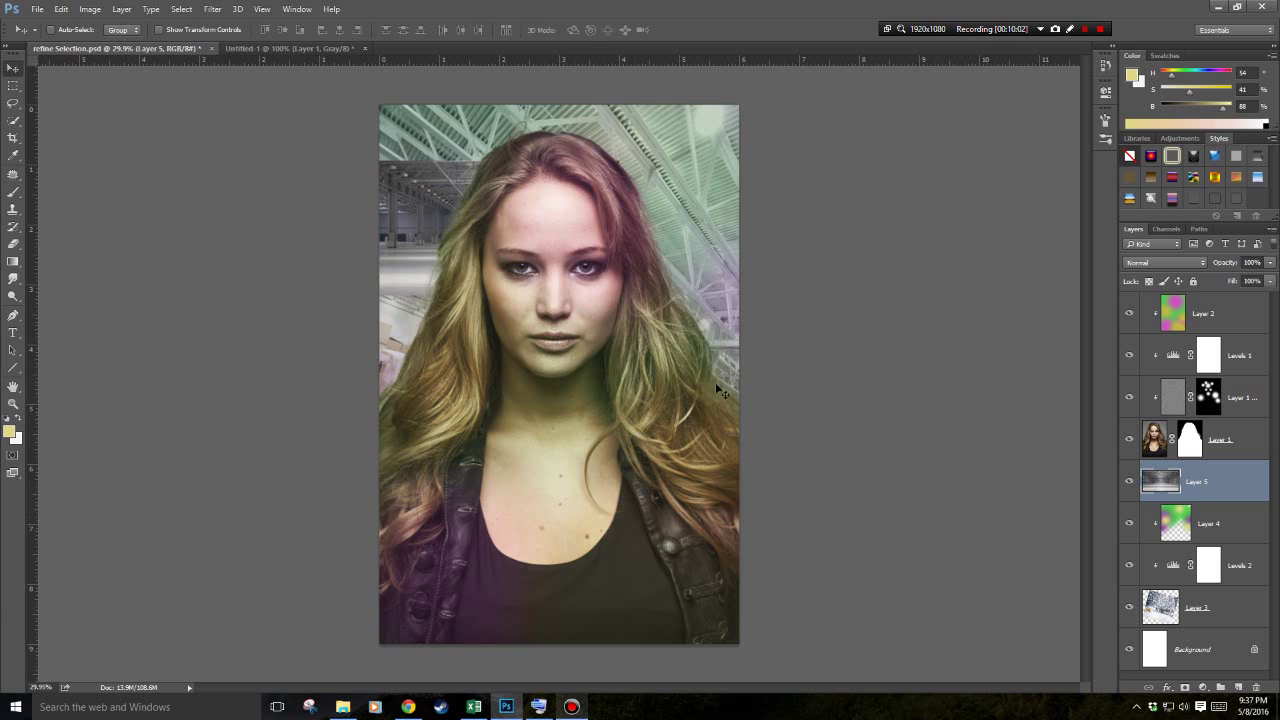
pyautogui.moveTo(600, 305); pyautogui.dragTo(689, 283)
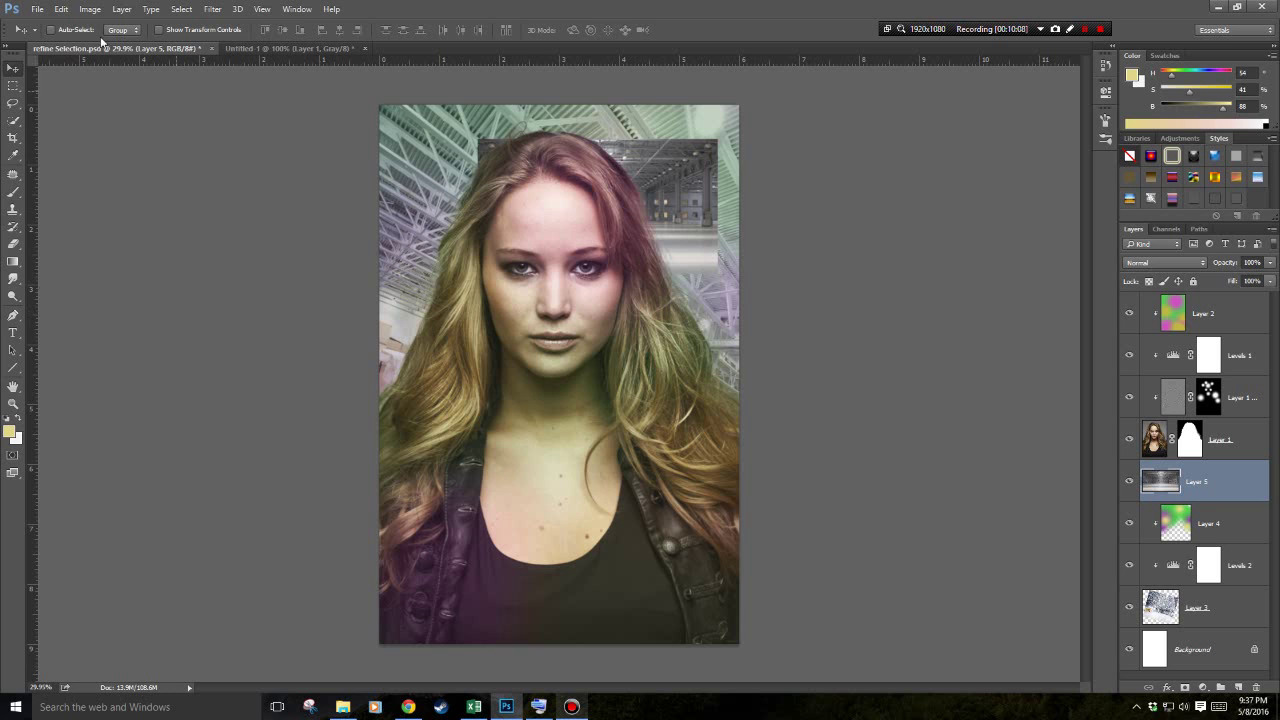
pyautogui.click(62, 9)
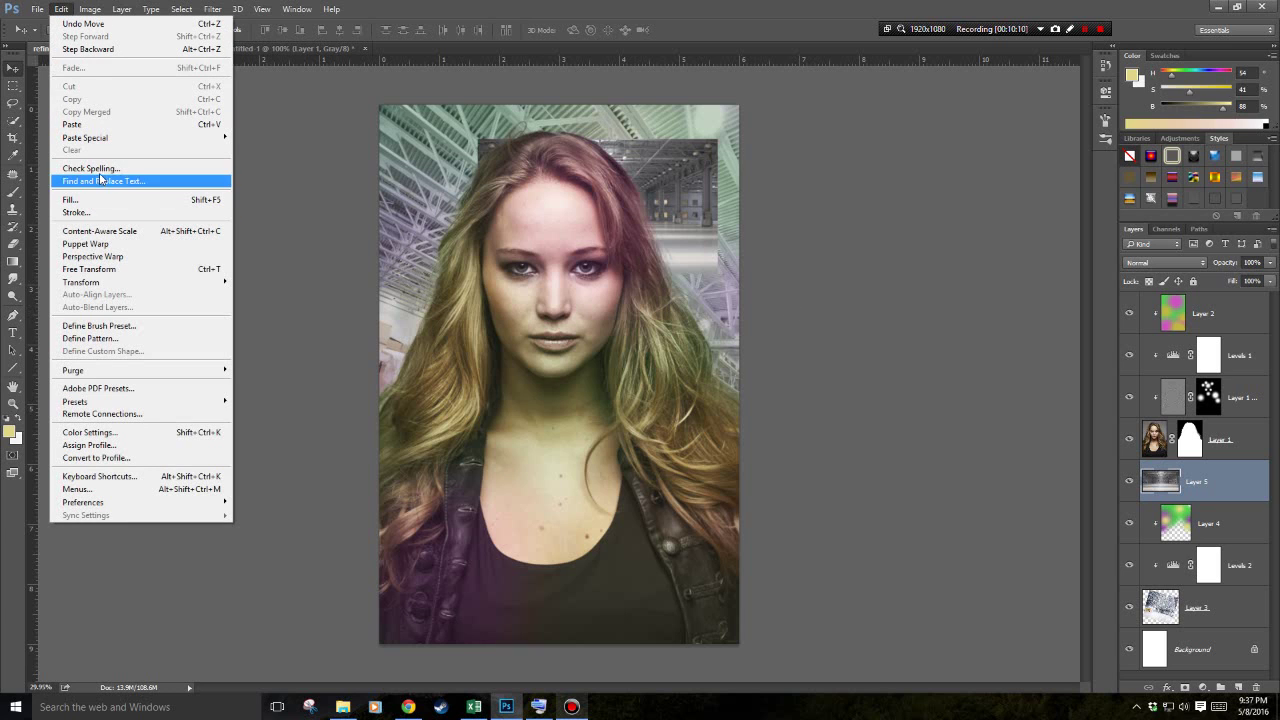
# Free-transform Layer 5, stretching it taller and wider and tilting it slightly.
pyautogui.click(92, 269)
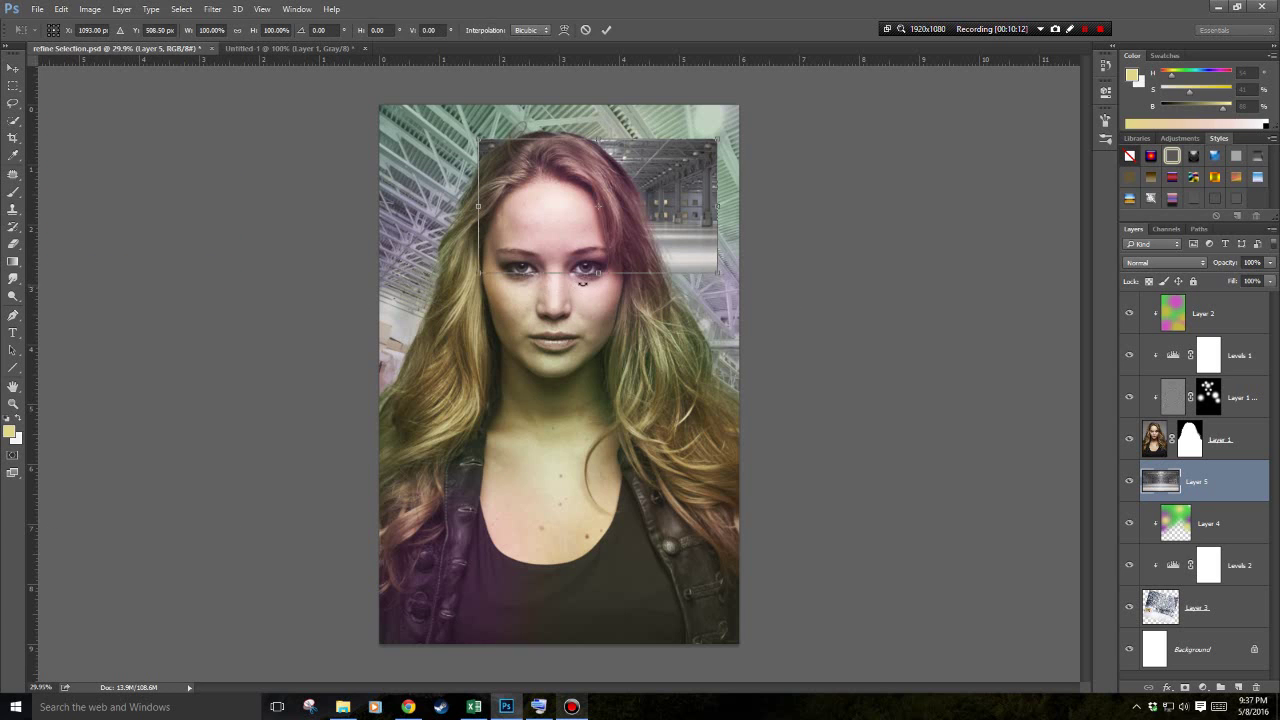
pyautogui.moveTo(600, 272); pyautogui.dragTo(600, 319)
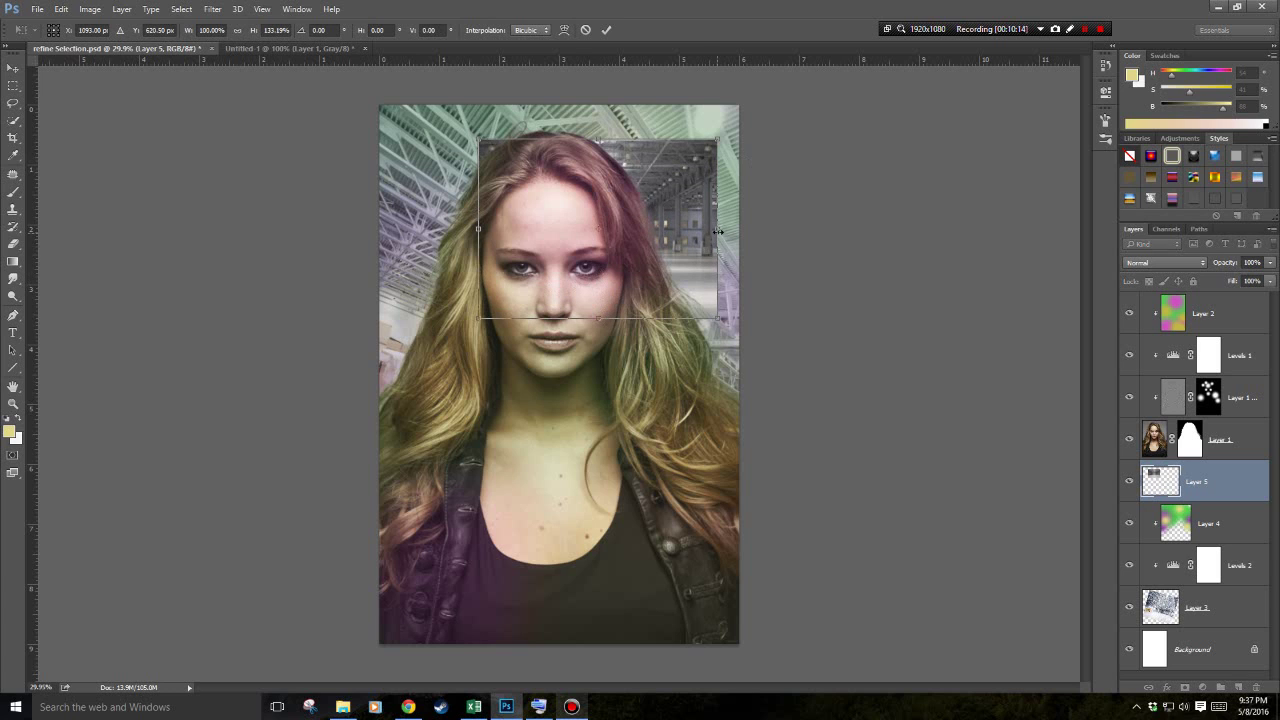
pyautogui.moveTo(718, 231); pyautogui.dragTo(739, 231)
pyautogui.moveTo(479, 229); pyautogui.dragTo(429, 229)
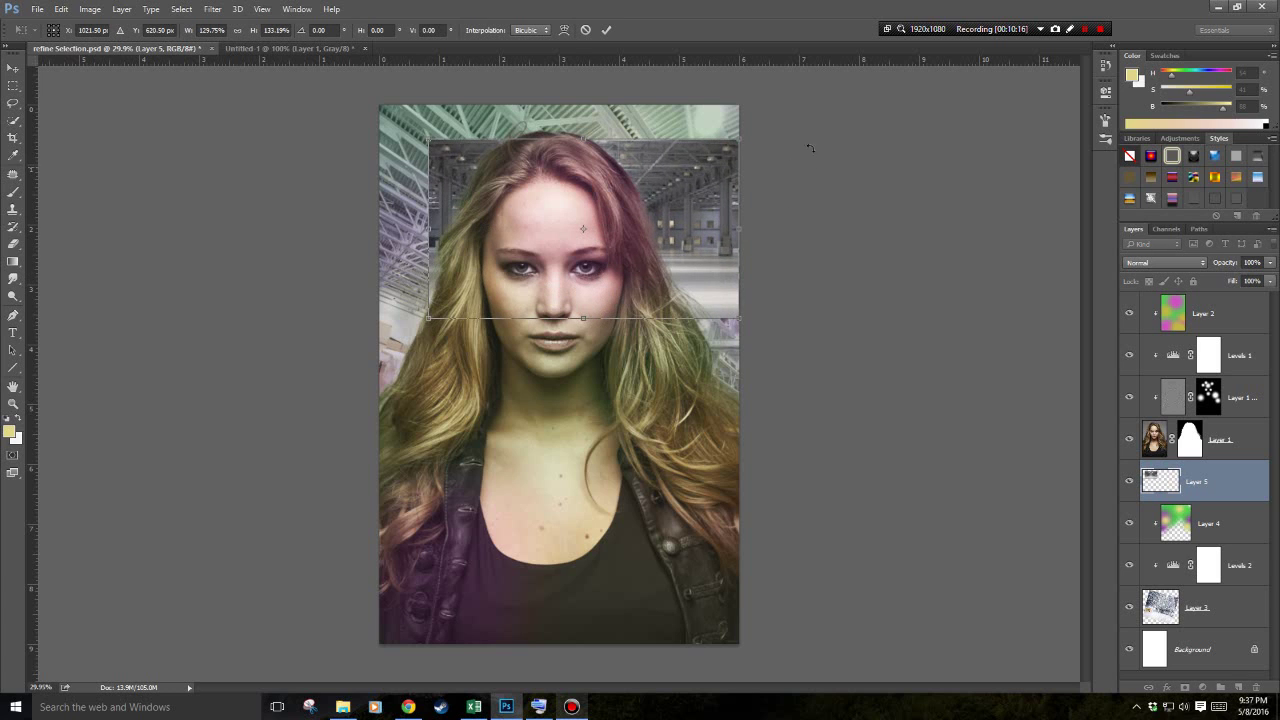
pyautogui.moveTo(810, 148); pyautogui.dragTo(800, 176)
pyautogui.moveTo(688, 274); pyautogui.dragTo(758, 265)
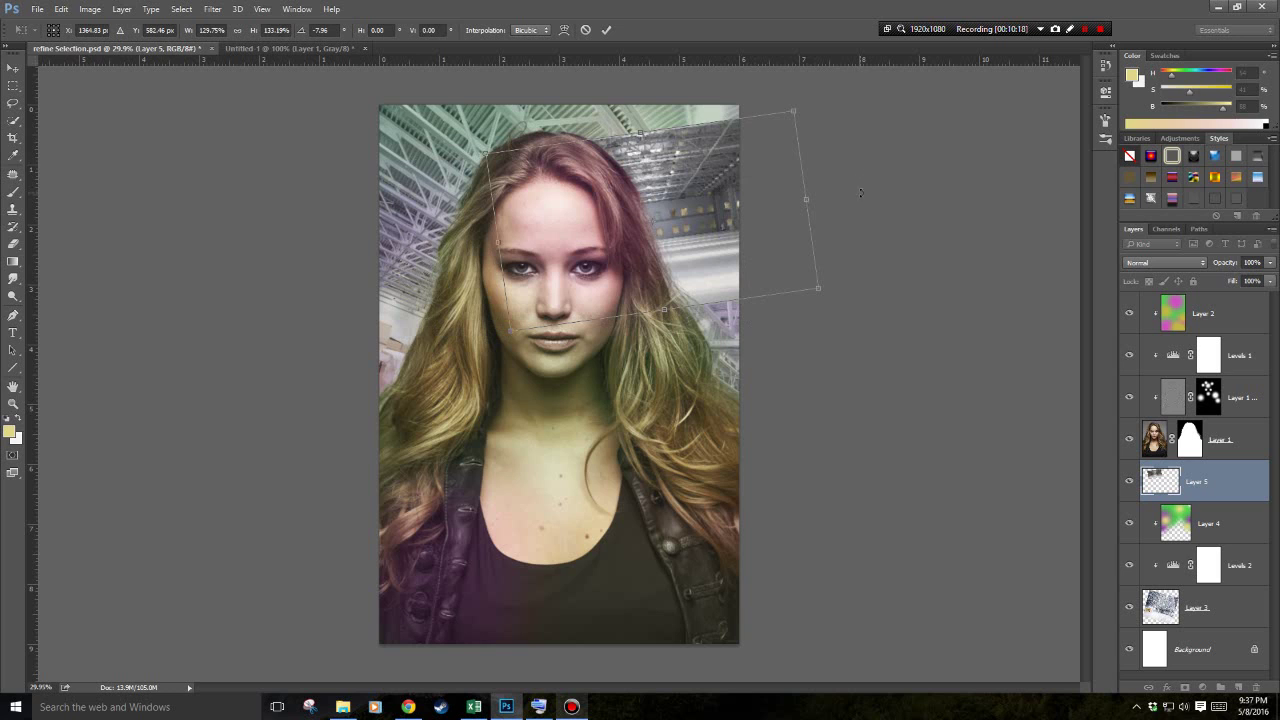
pyautogui.moveTo(860, 193); pyautogui.dragTo(862, 208)
# Extend Layer 5 further down, up and left, enlarge it, and commit the transform.
pyautogui.moveTo(665, 313); pyautogui.dragTo(668, 378)
pyautogui.moveTo(700, 280); pyautogui.dragTo(721, 344)
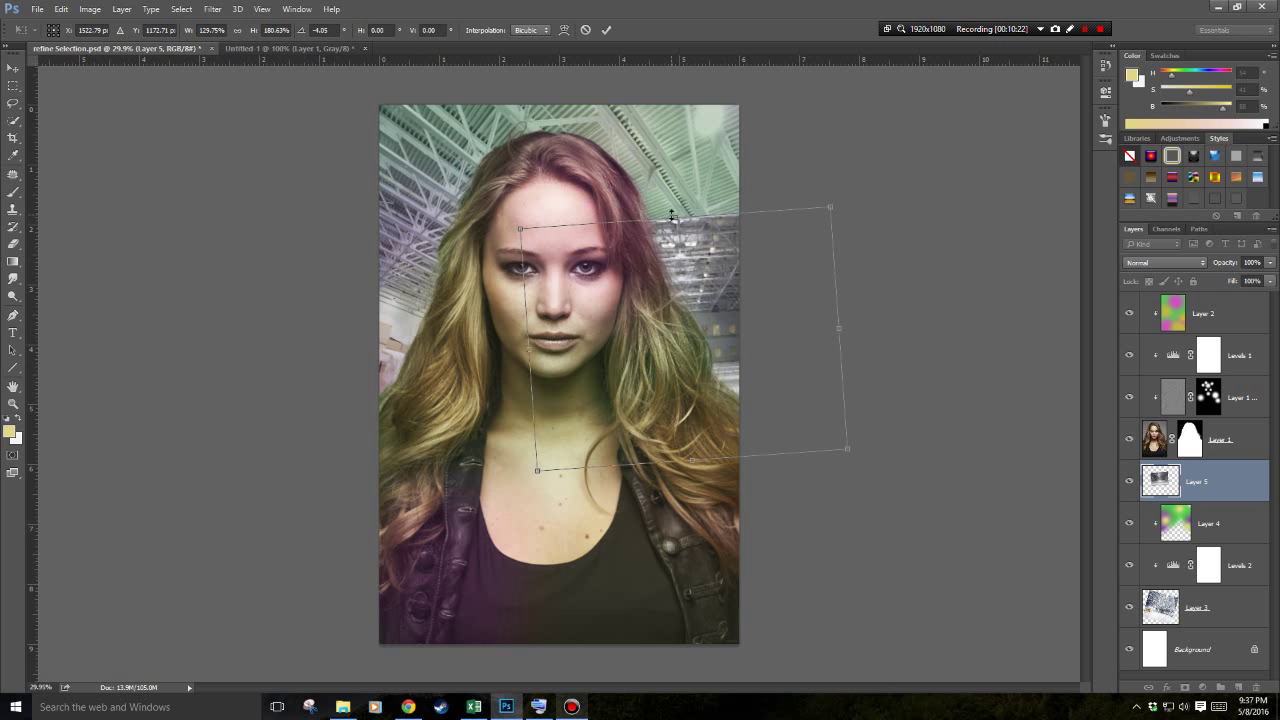
pyautogui.moveTo(671, 214); pyautogui.dragTo(661, 163)
pyautogui.moveTo(526, 324); pyautogui.dragTo(444, 326)
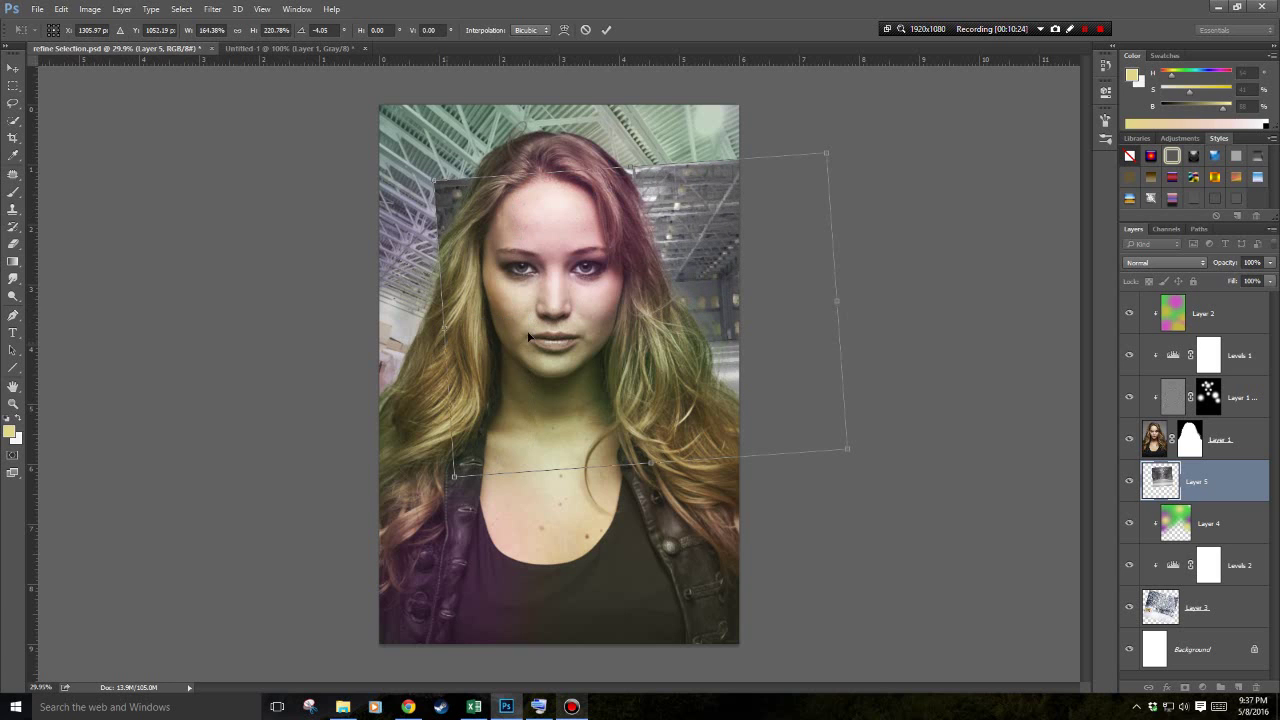
pyautogui.moveTo(822, 145); pyautogui.dragTo(815, 124)
pyautogui.moveTo(721, 192); pyautogui.dragTo(730, 201)
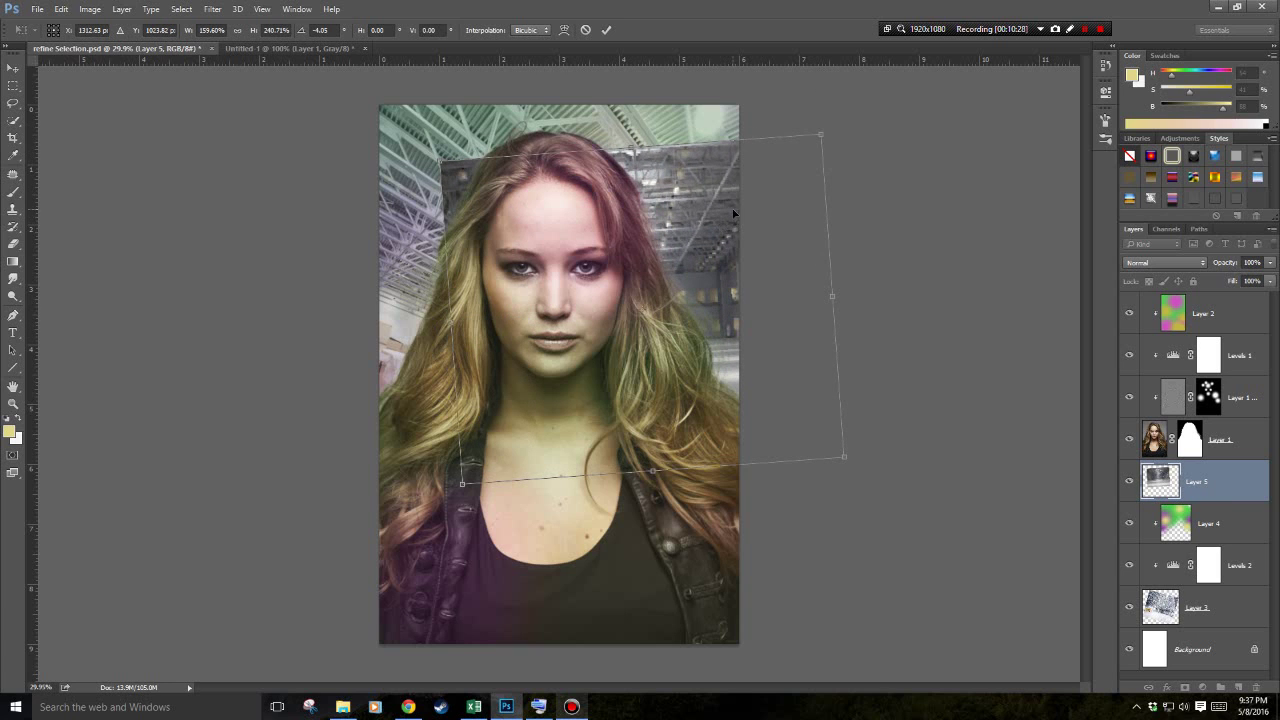
pyautogui.press('Return')
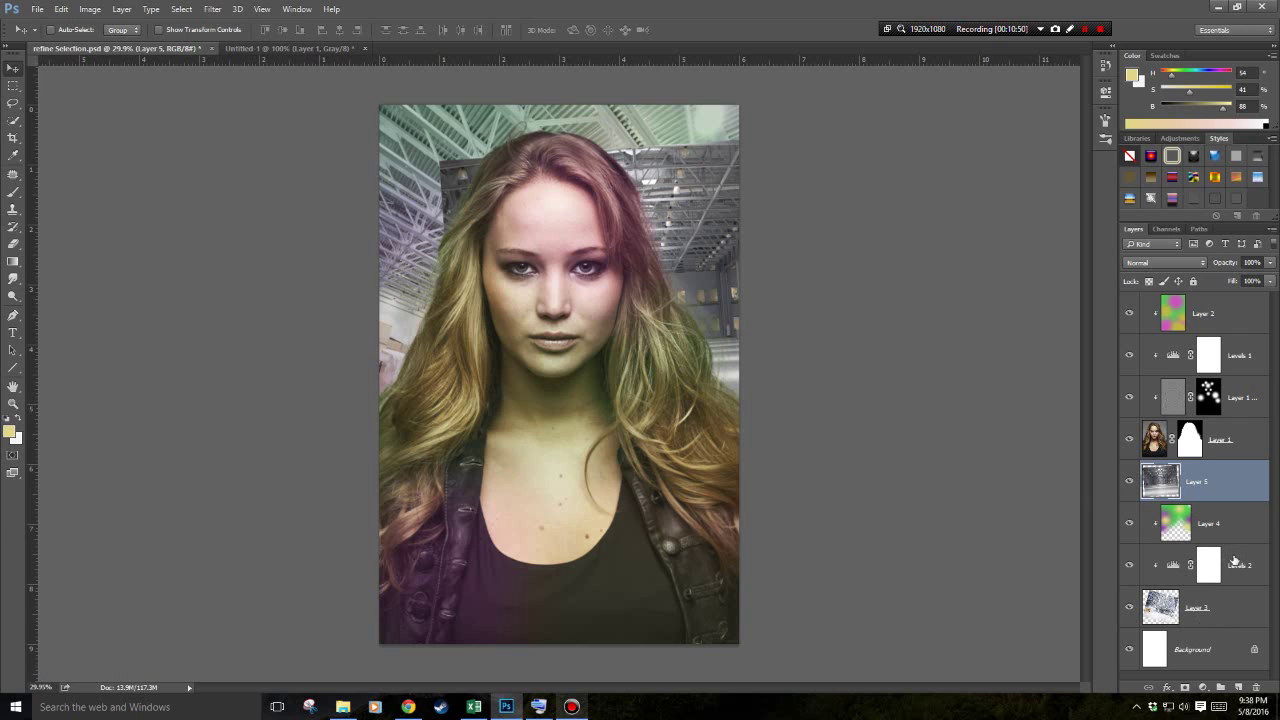
# Add a Levels adjustment layer with output levels 30 and 231.
pyautogui.click(1204, 688)
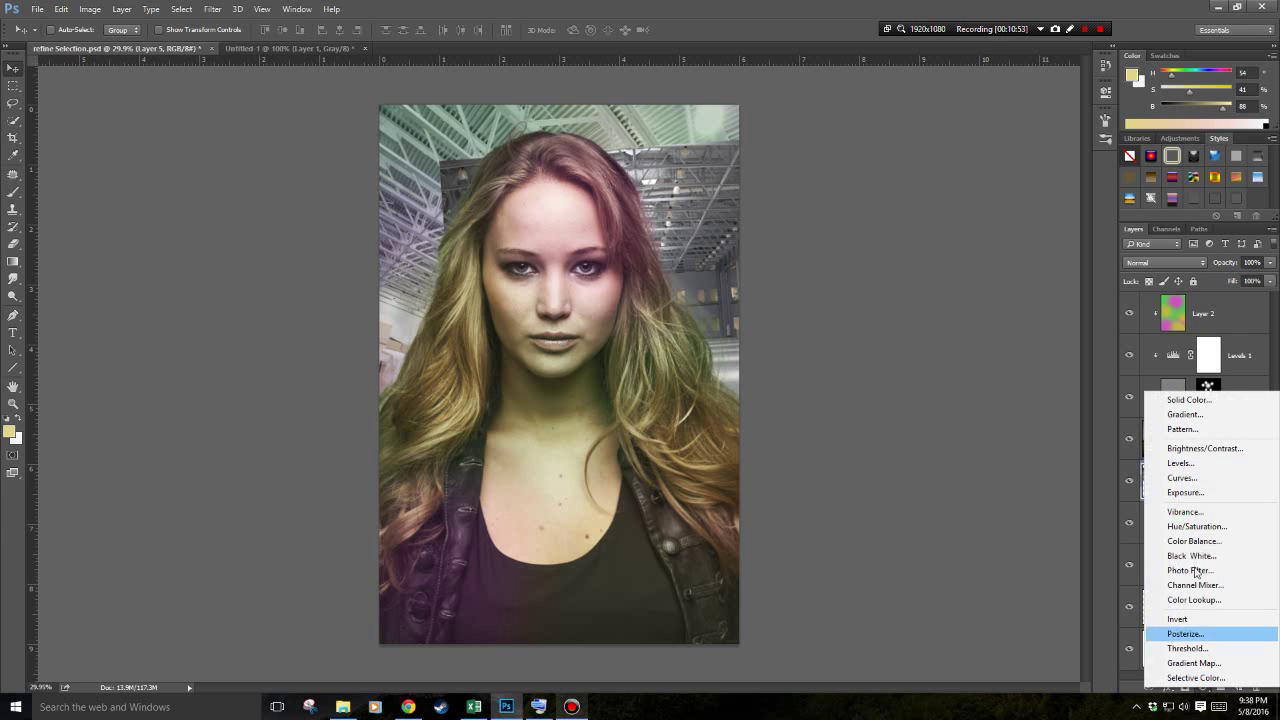
pyautogui.click(1193, 465)
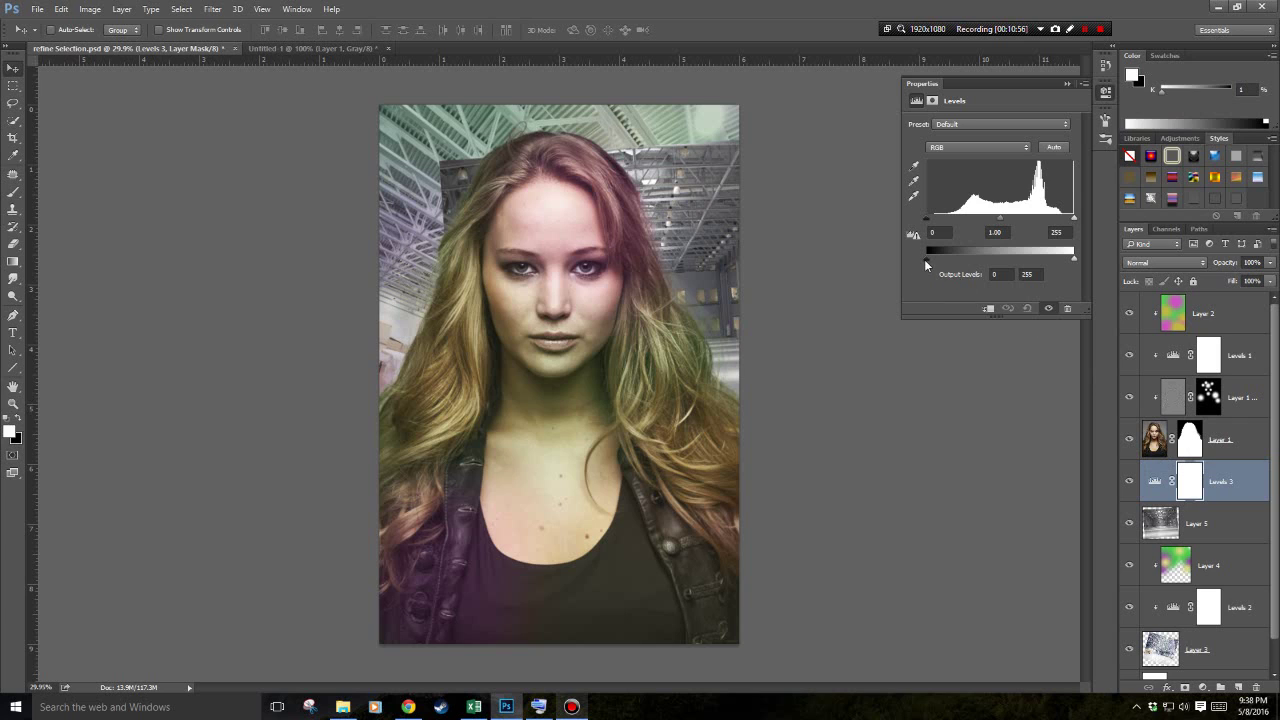
pyautogui.moveTo(925, 263); pyautogui.dragTo(937, 263)
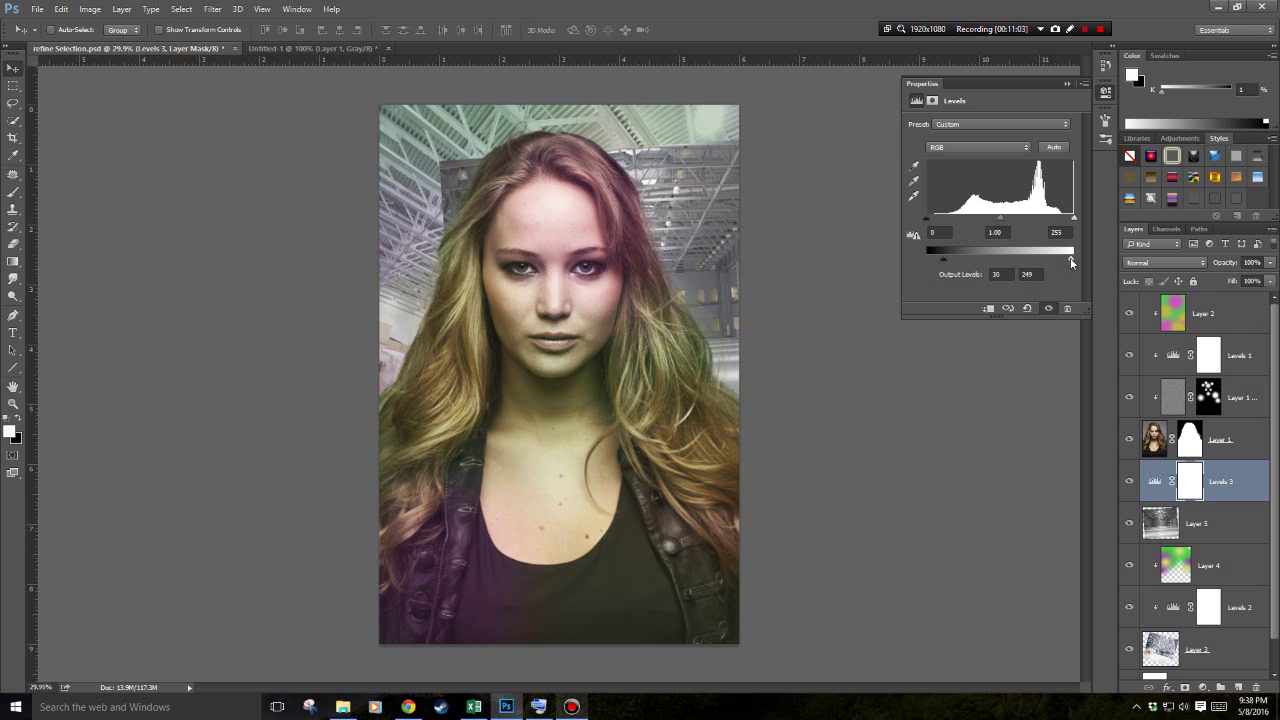
pyautogui.moveTo(1063, 258); pyautogui.dragTo(1059, 258)
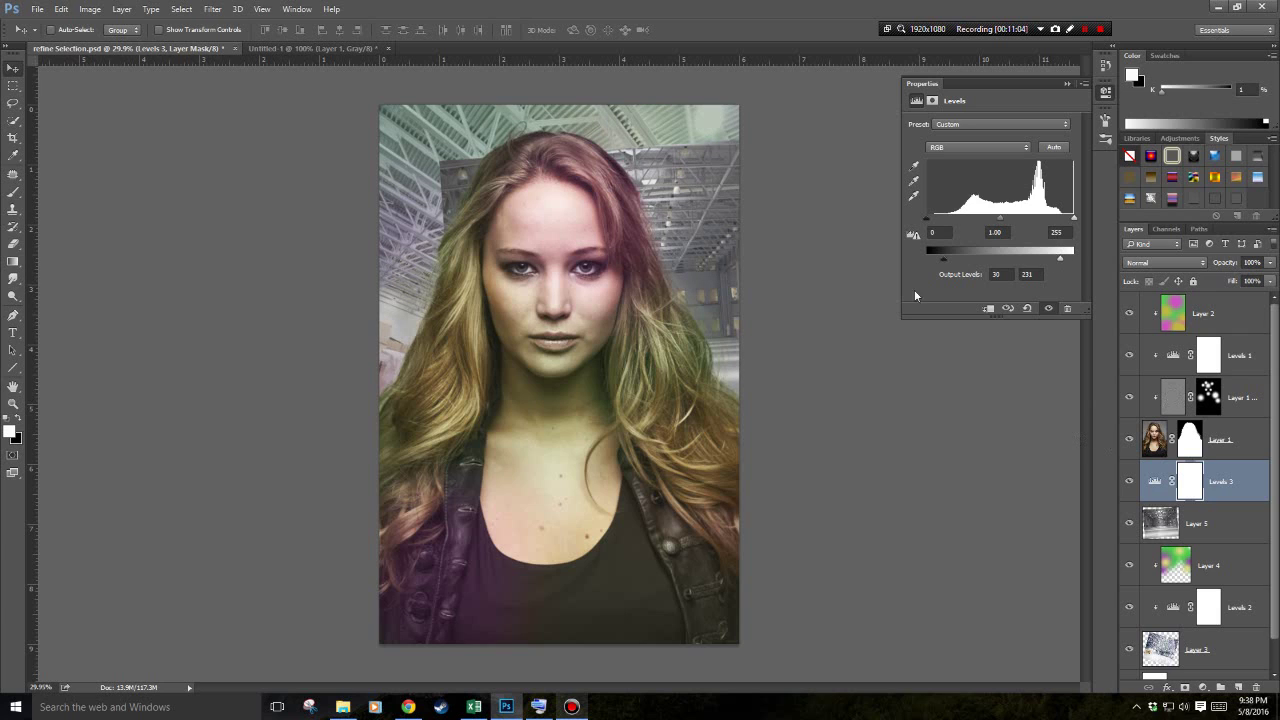
pyautogui.click(1068, 84)
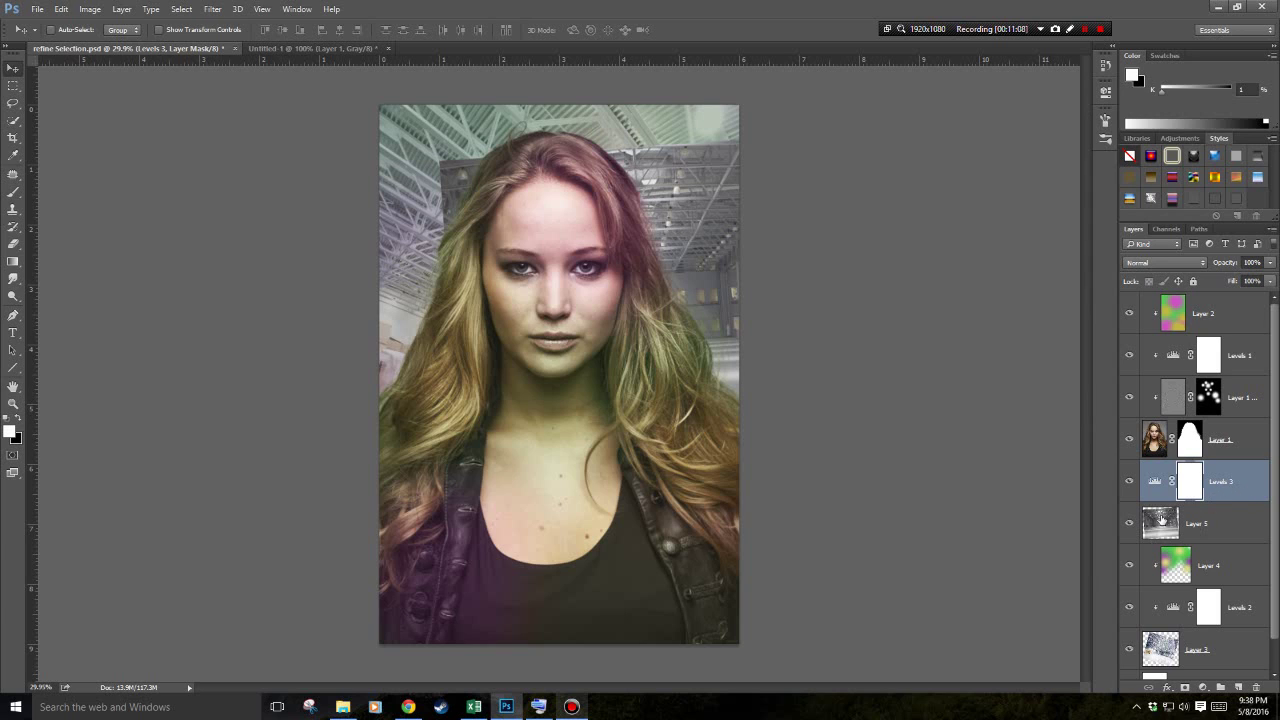
# Clip Levels 3 to the warehouse layer, Layer 5.
pyautogui.click(1161, 520)
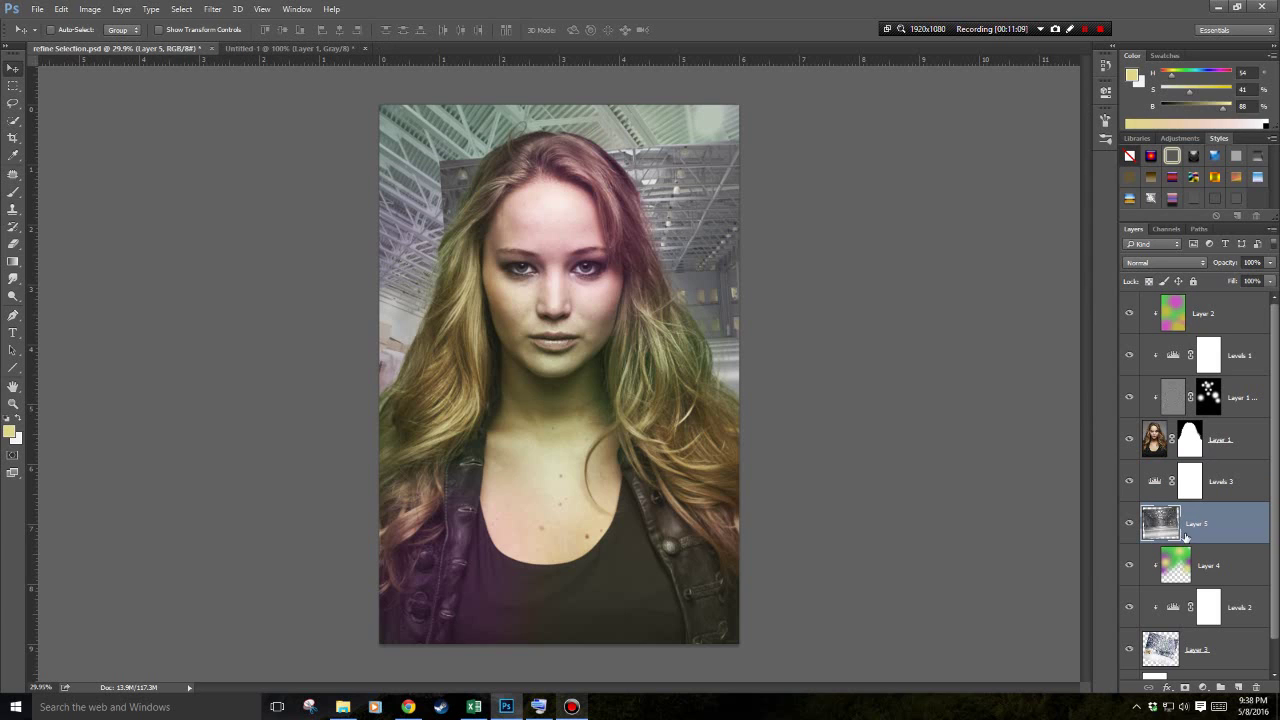
pyautogui.click(1220, 492)
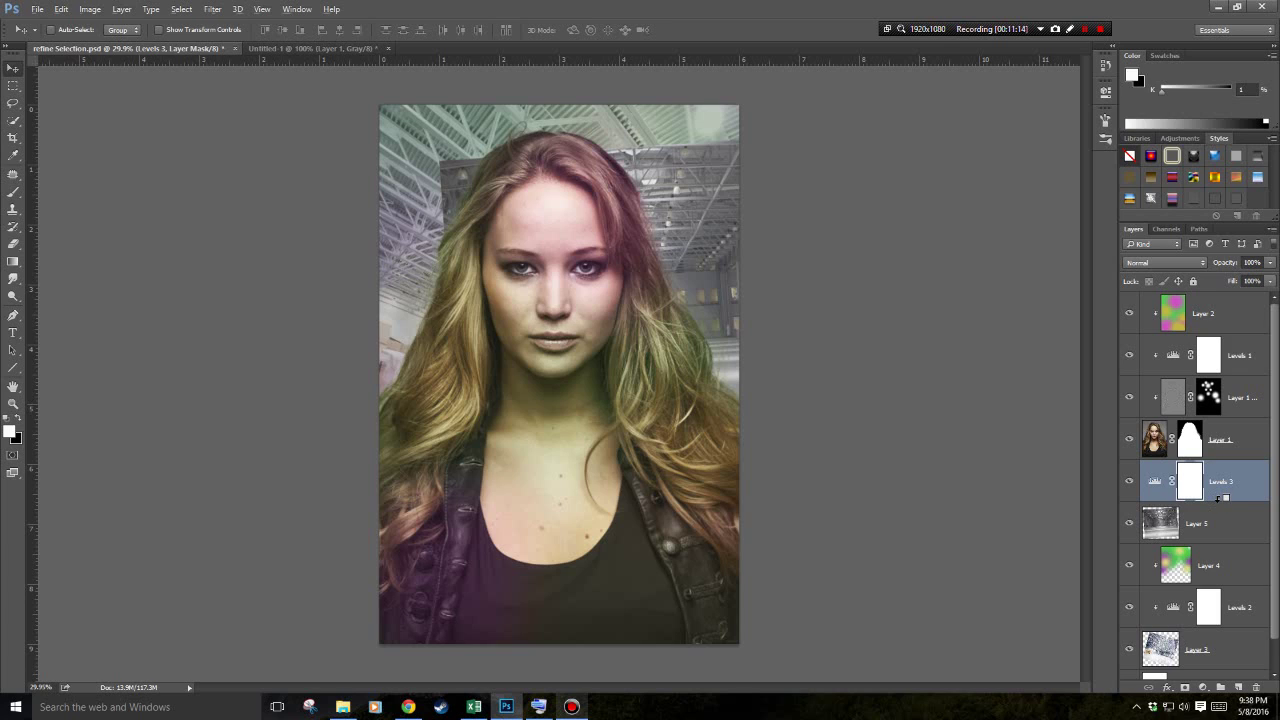
pyautogui.keyDown('alt'); pyautogui.click(1218, 499); pyautogui.keyUp('alt')
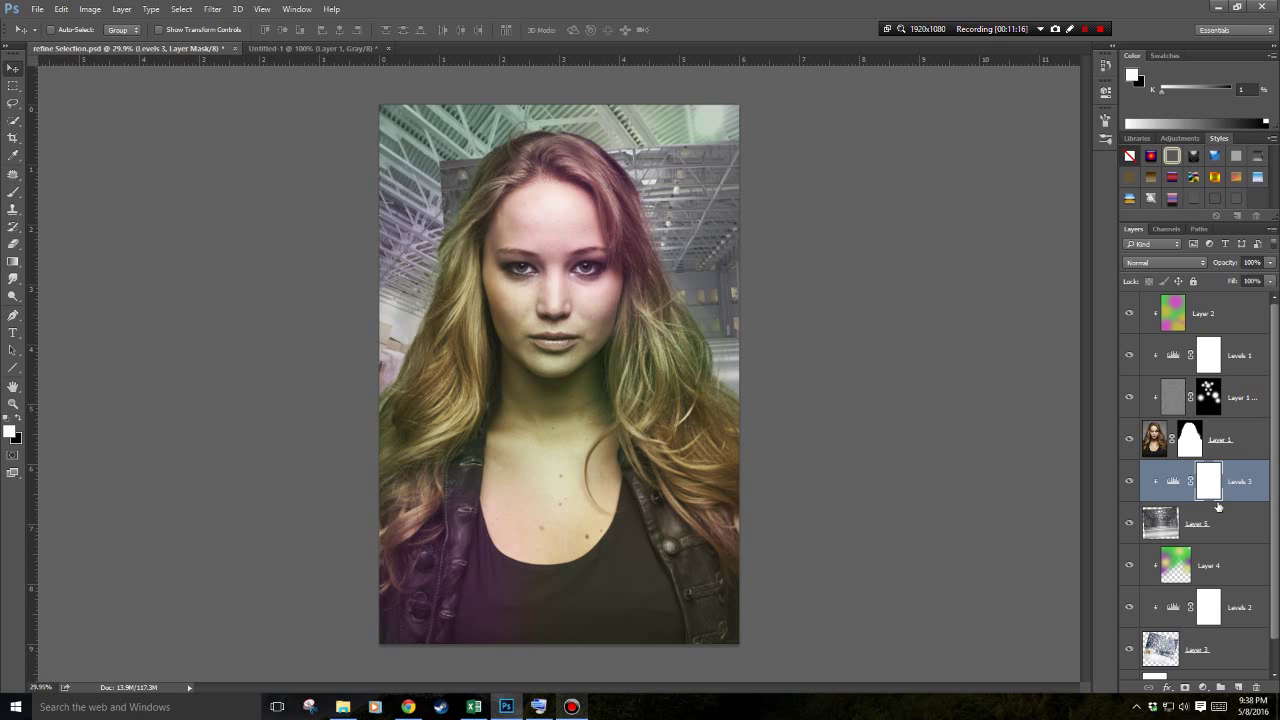
# Add a new Layer 6 in Color blend mode at about 21% opacity.
pyautogui.click(1238, 688)
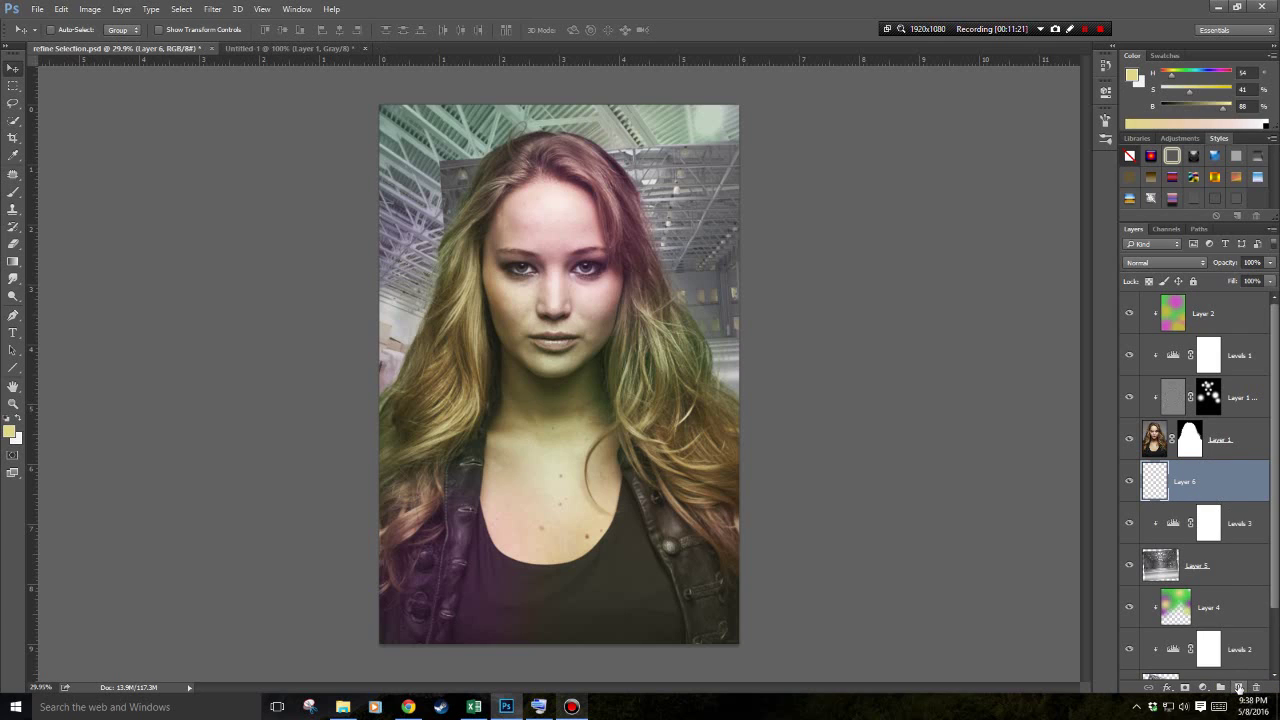
pyautogui.click(1176, 262)
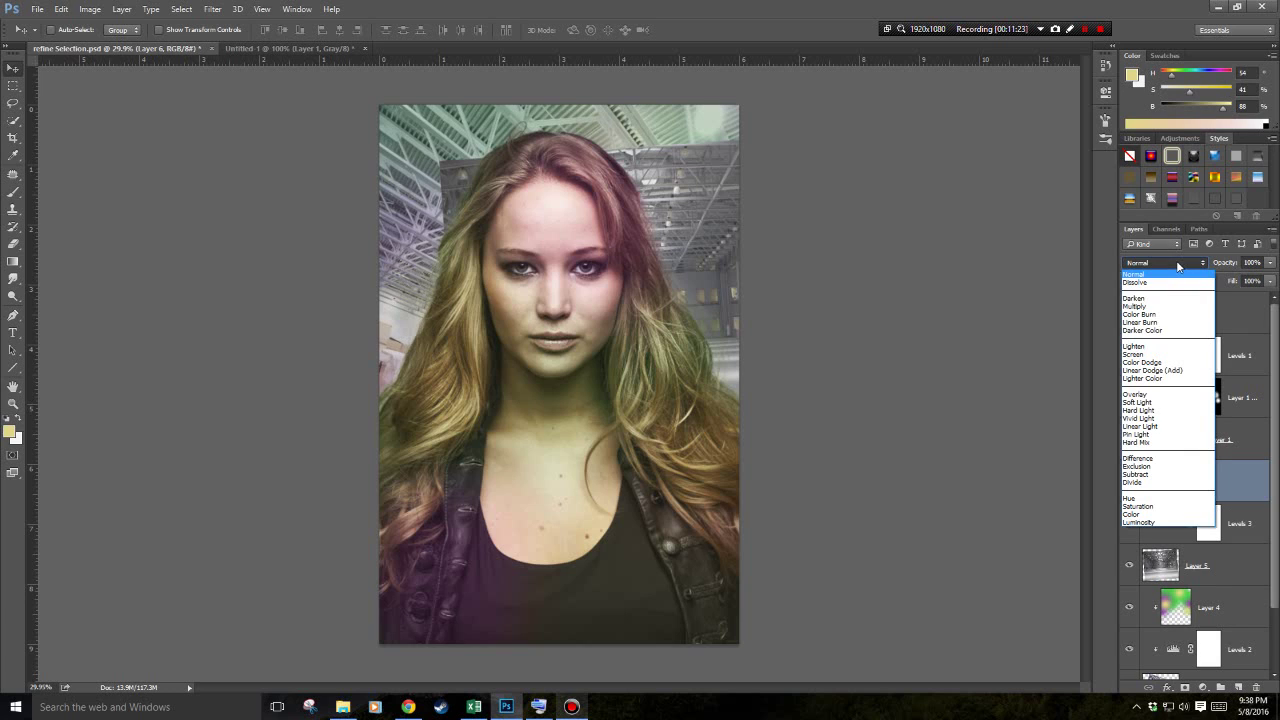
pyautogui.click(1149, 515)
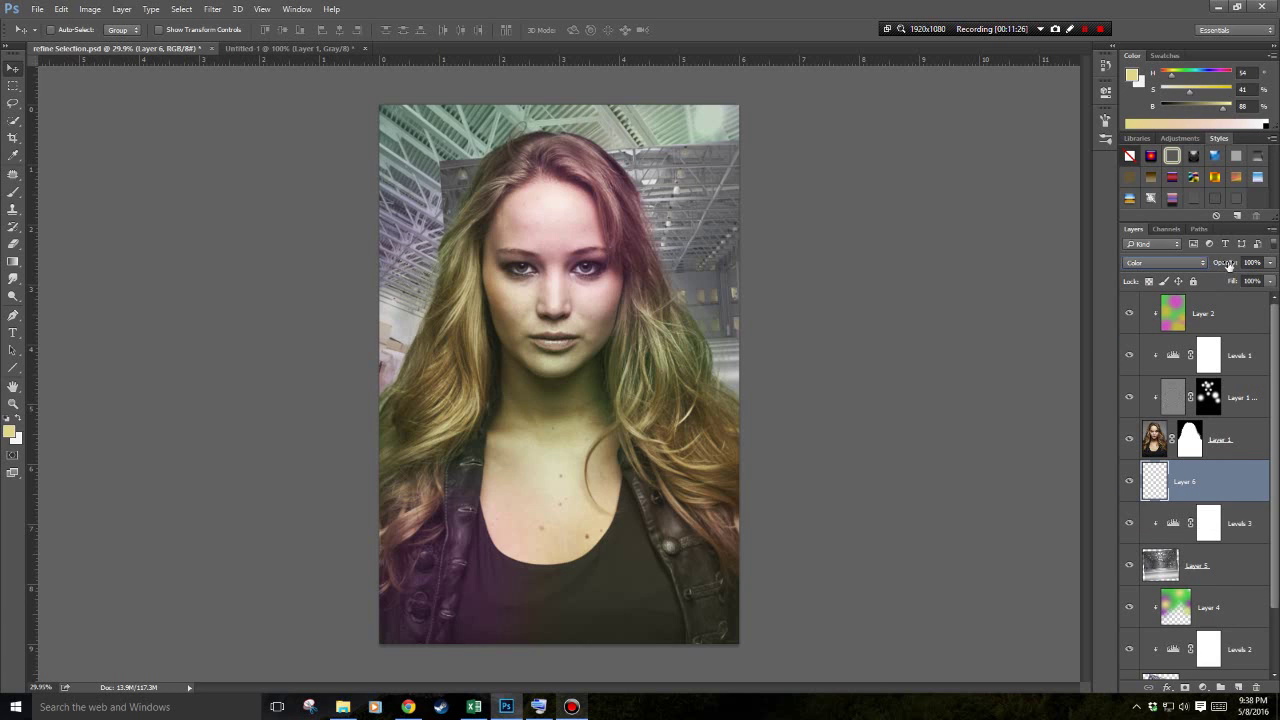
pyautogui.moveTo(1229, 264); pyautogui.dragTo(1178, 278)
# Paint dark green over the background on Layer 6 with the brush.
pyautogui.click(13, 192)
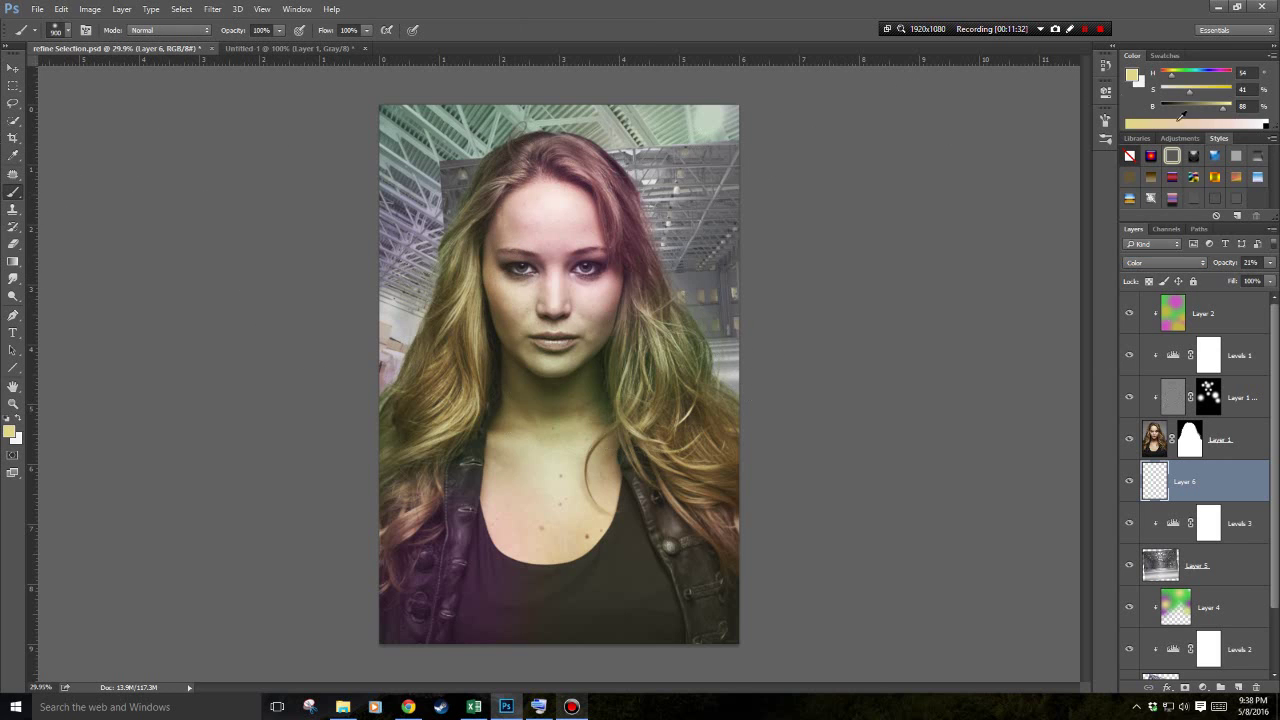
pyautogui.click(1132, 75)
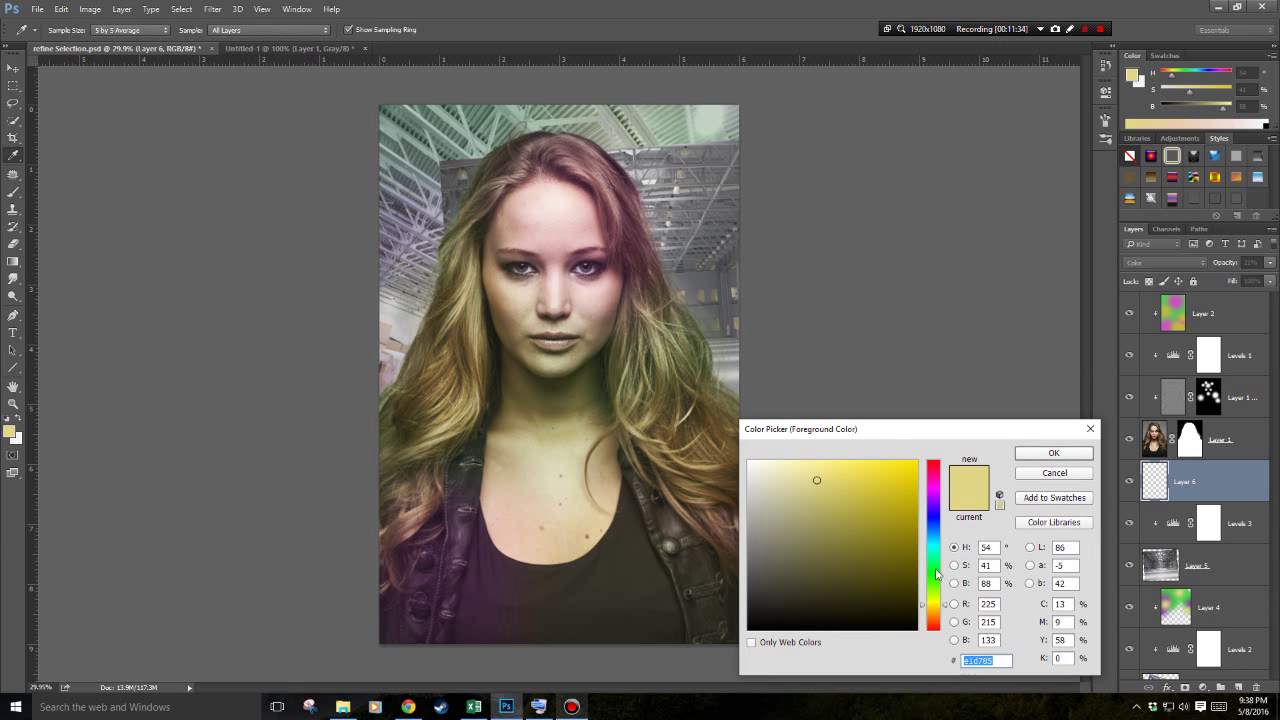
pyautogui.click(932, 566)
pyautogui.click(884, 516)
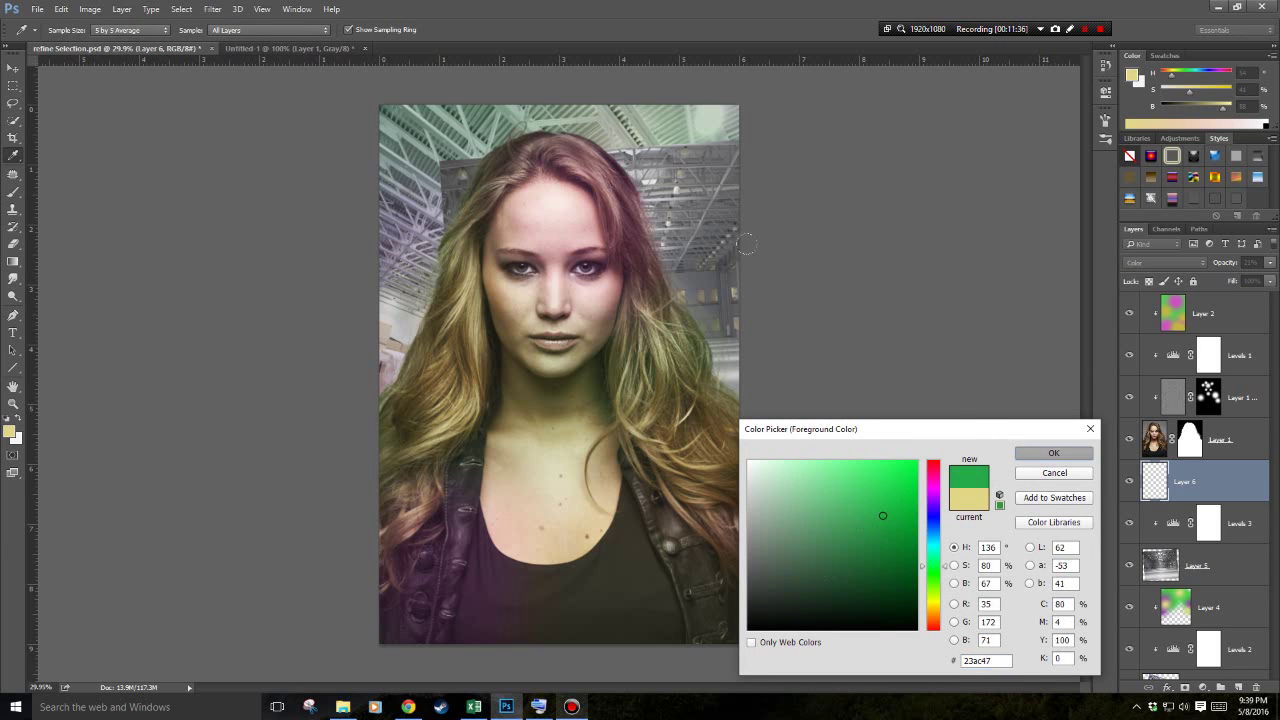
pyautogui.click(1053, 453)
pyautogui.moveTo(722, 232)
pyautogui.mouseDown()
pyautogui.moveTo(478, 272)
pyautogui.moveTo(794, 302)
pyautogui.moveTo(544, 241)
pyautogui.moveTo(714, 291)
pyautogui.mouseUp()
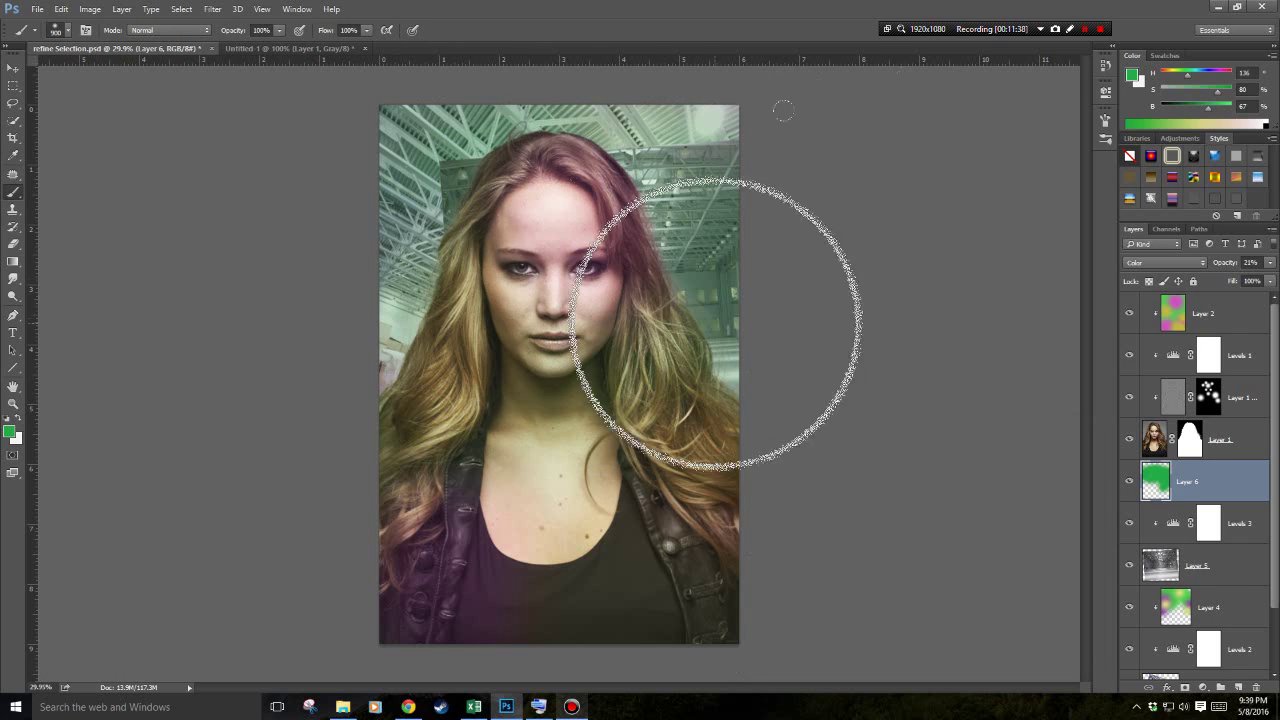
# Paint magenta b736b9 over the upper-left background and hair.
pyautogui.click(1130, 77)
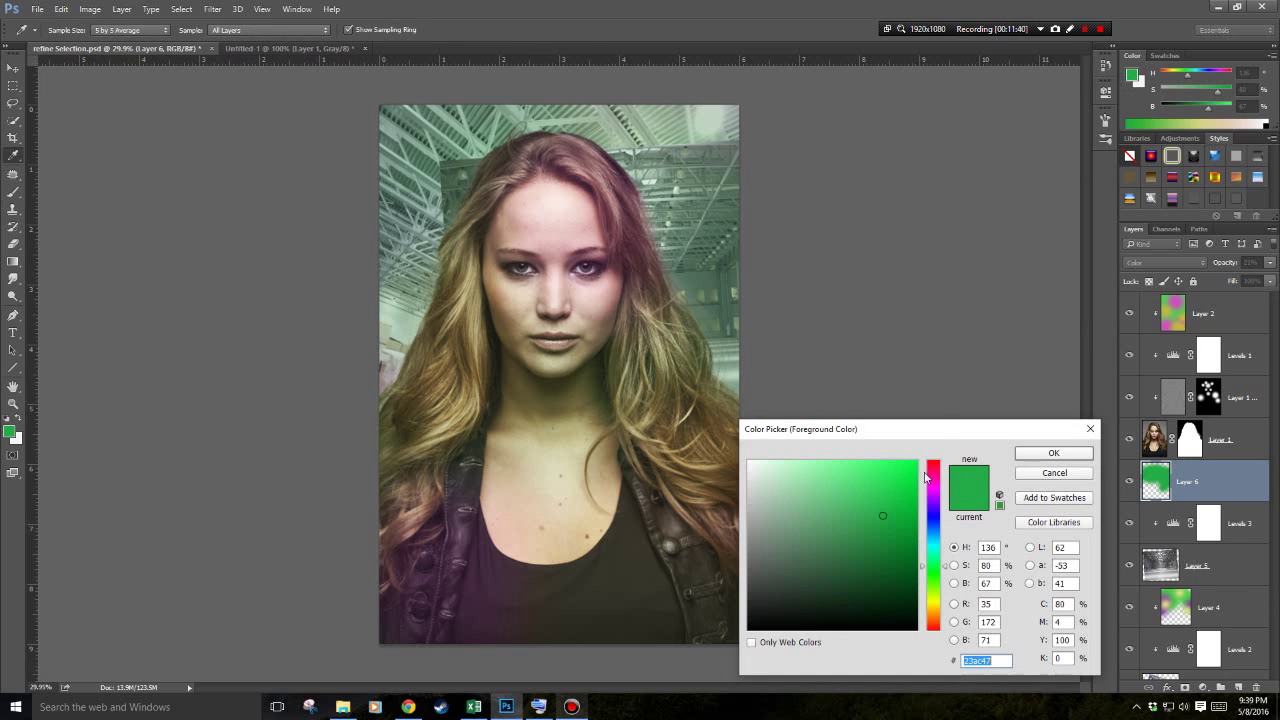
pyautogui.click(929, 490)
pyautogui.click(868, 507)
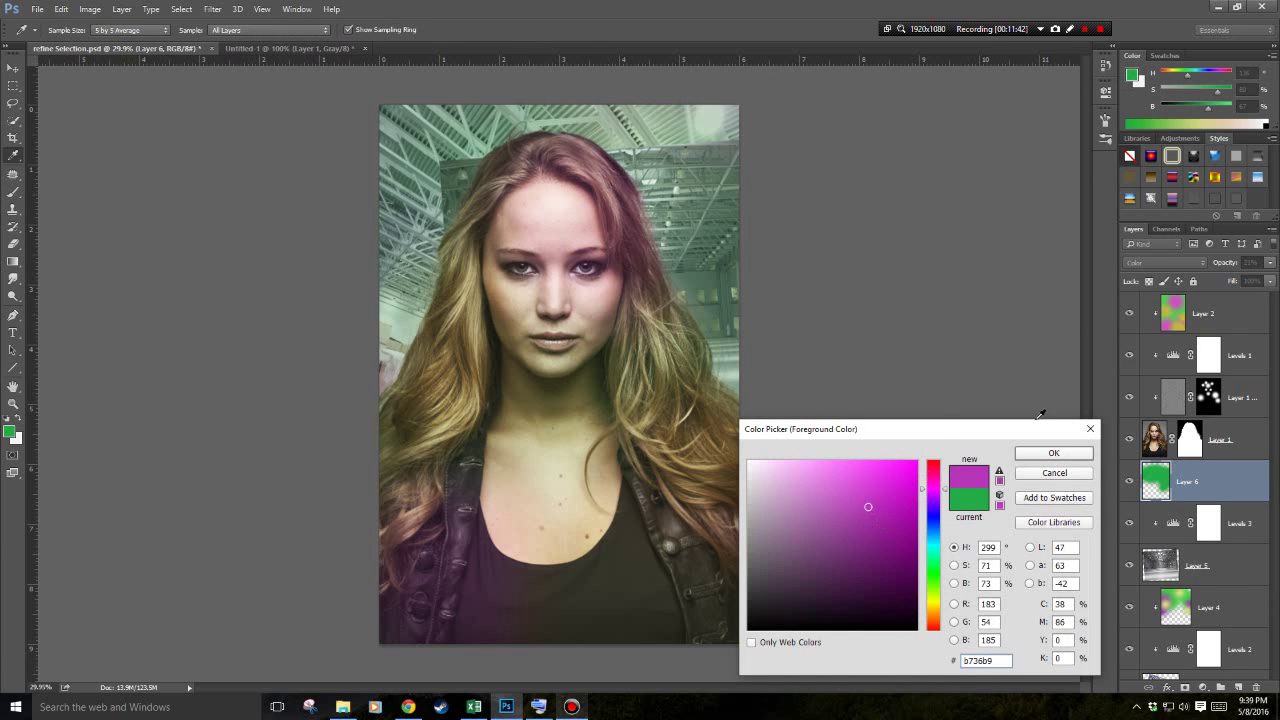
pyautogui.click(1050, 455)
pyautogui.moveTo(471, 314)
pyautogui.mouseDown()
pyautogui.moveTo(559, 213)
pyautogui.moveTo(700, 171)
pyautogui.mouseUp()
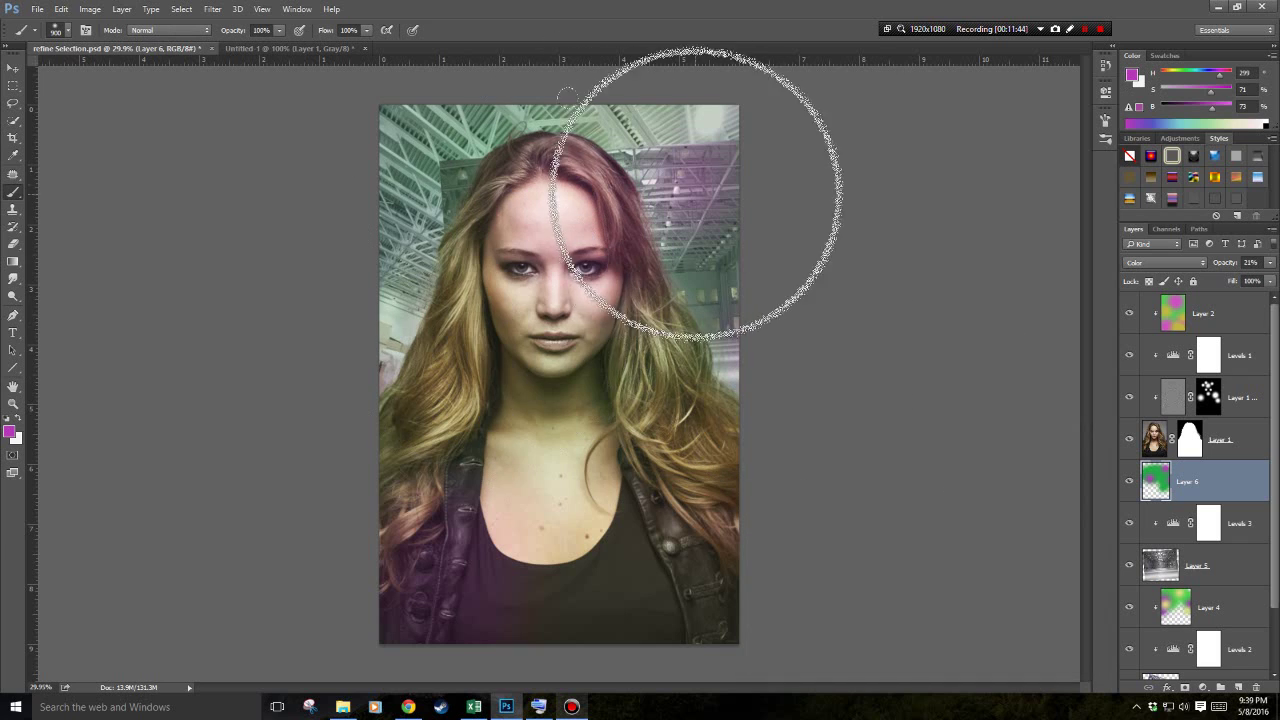
pyautogui.moveTo(440, 400); pyautogui.dragTo(514, 143)
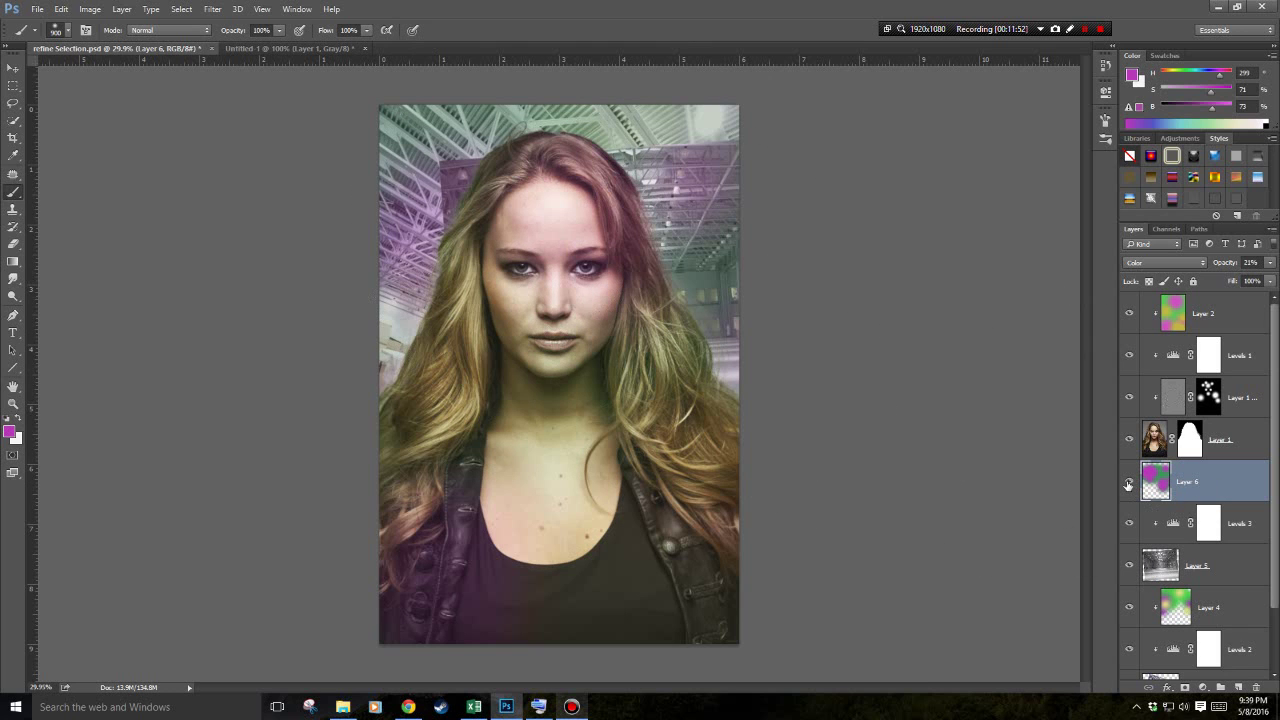
# Resize the brush down to 125 and toggle Layer 6 off and on to compare.
pyautogui.press(']')
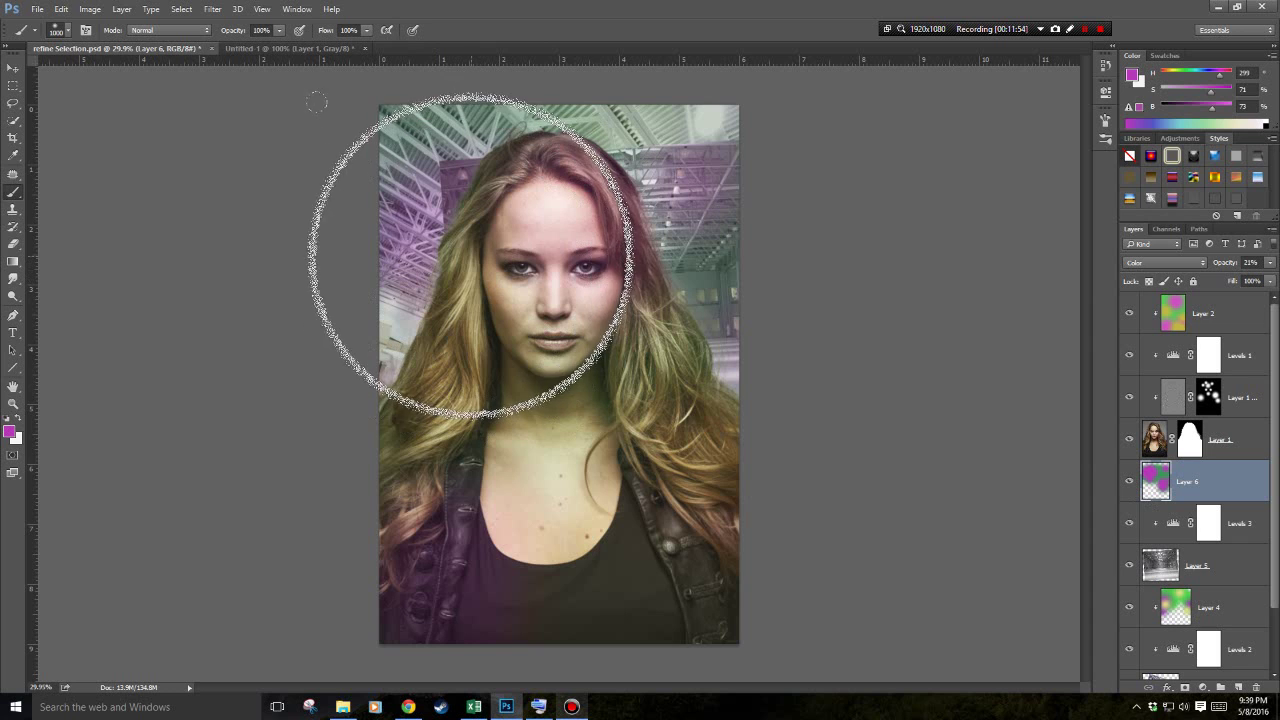
pyautogui.press('[')
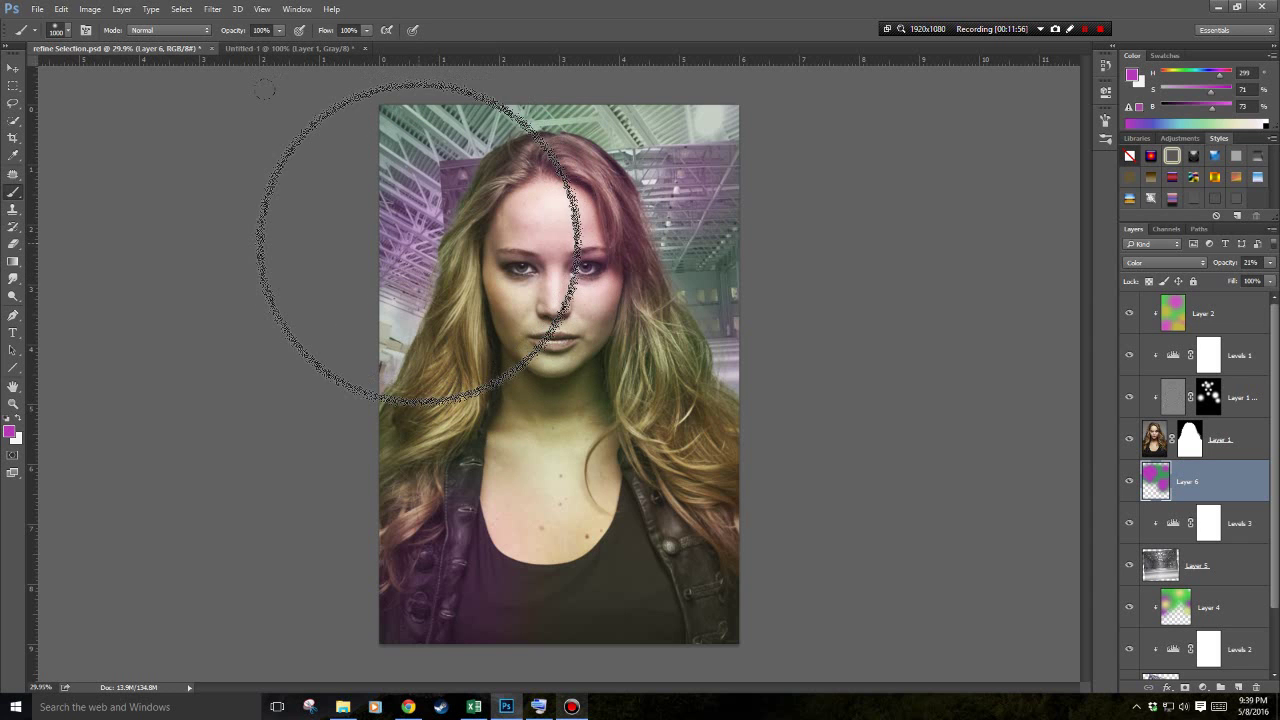
pyautogui.press('[')
pyautogui.press('[')
pyautogui.press('[')
pyautogui.press('[')
pyautogui.press('[')
pyautogui.press('[')
pyautogui.press('[')
pyautogui.press('[')
pyautogui.press('[')
pyautogui.press('[')
pyautogui.press('[')
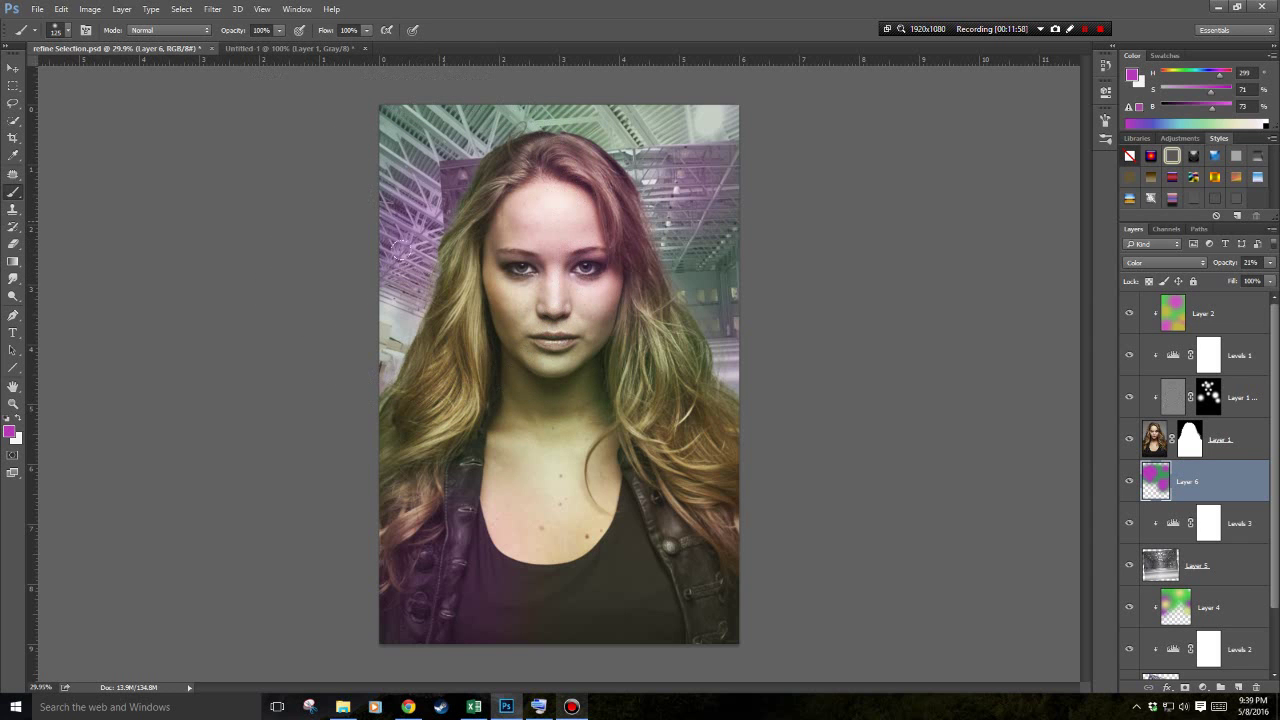
pyautogui.click(1131, 484)
pyautogui.click(1131, 484)
# Compare the background with and without Layer 6's tint.
pyautogui.click(1131, 484)
pyautogui.click(1131, 484)
pyautogui.click(1131, 484)
pyautogui.click(1130, 485)
# Clip Layer 6 onto the Levels 3 adjustment below it.
pyautogui.click(1182, 569)
pyautogui.click(1210, 481)
pyautogui.keyDown('alt'); pyautogui.click(1208, 510); pyautogui.keyUp('alt')
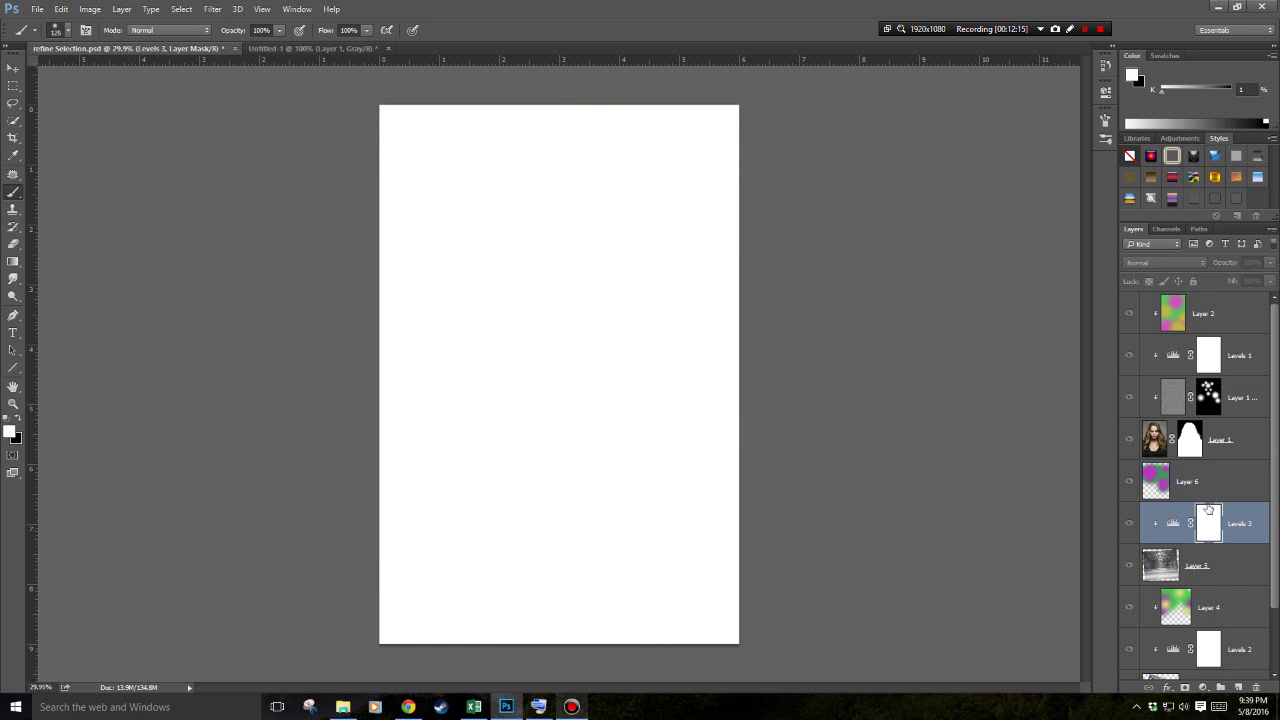
pyautogui.click(1224, 498)
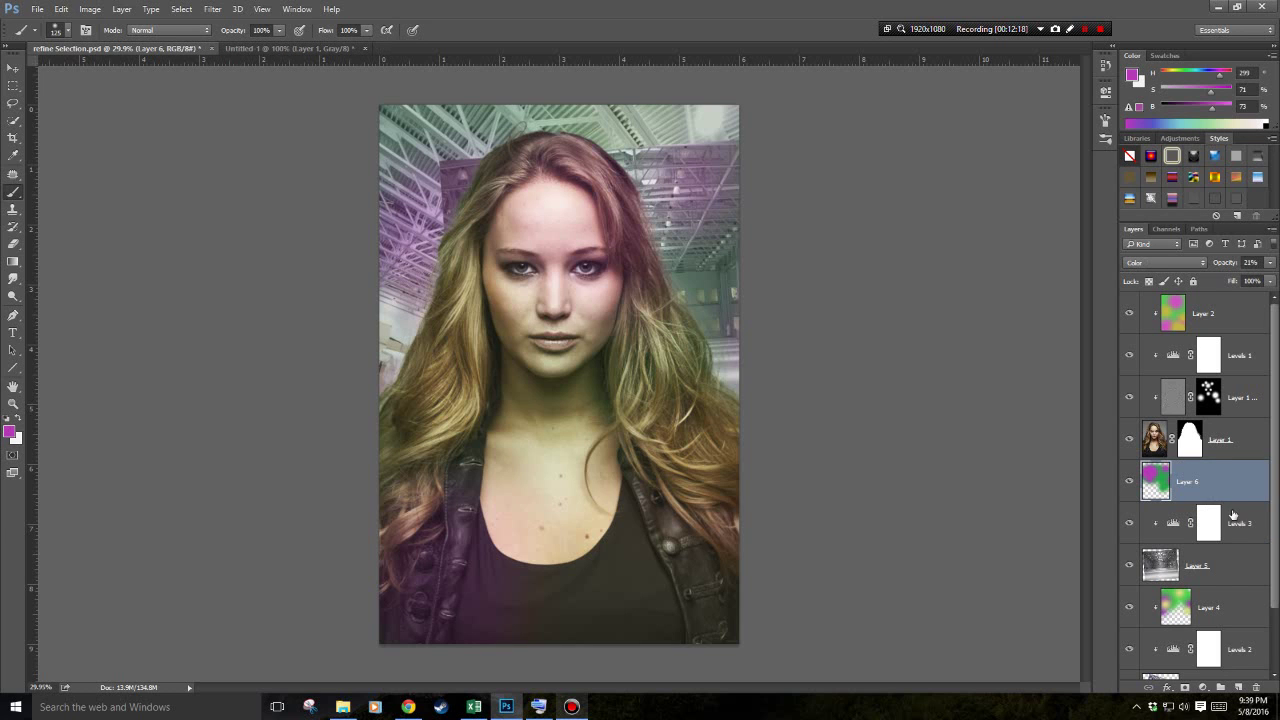
pyautogui.keyDown('alt'); pyautogui.click(1220, 503); pyautogui.keyUp('alt')
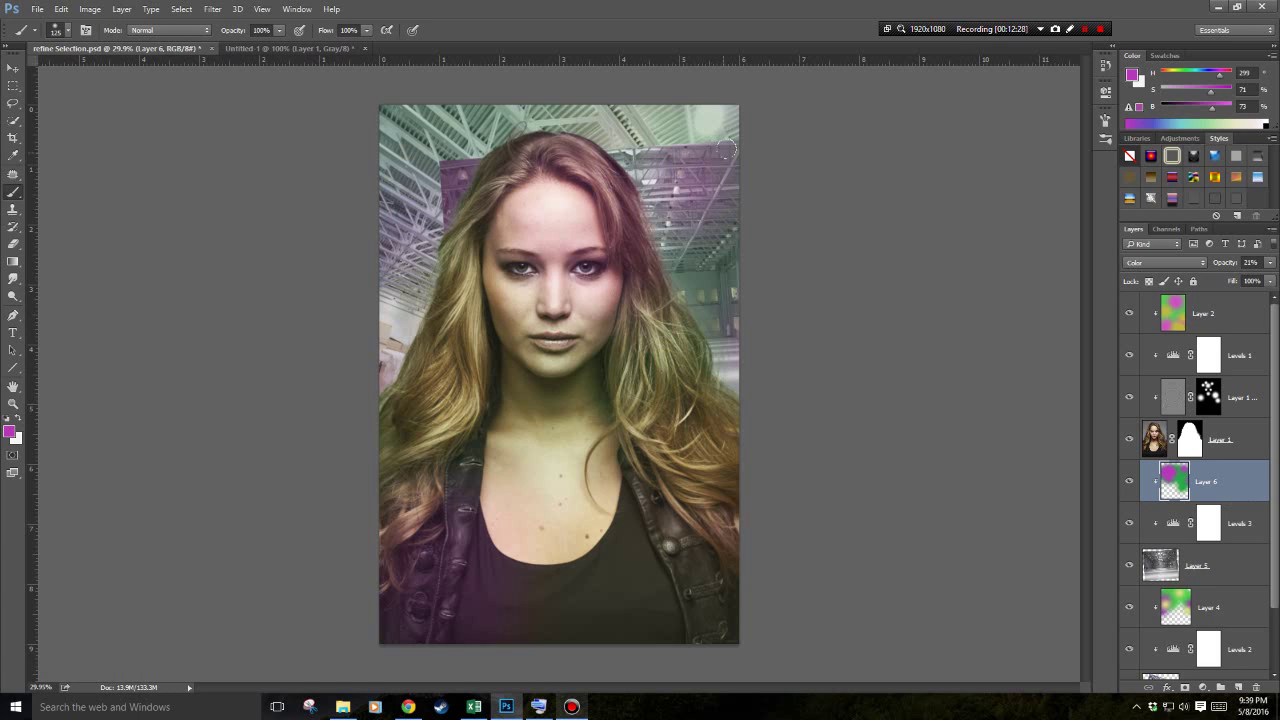
pyautogui.click(1170, 556)
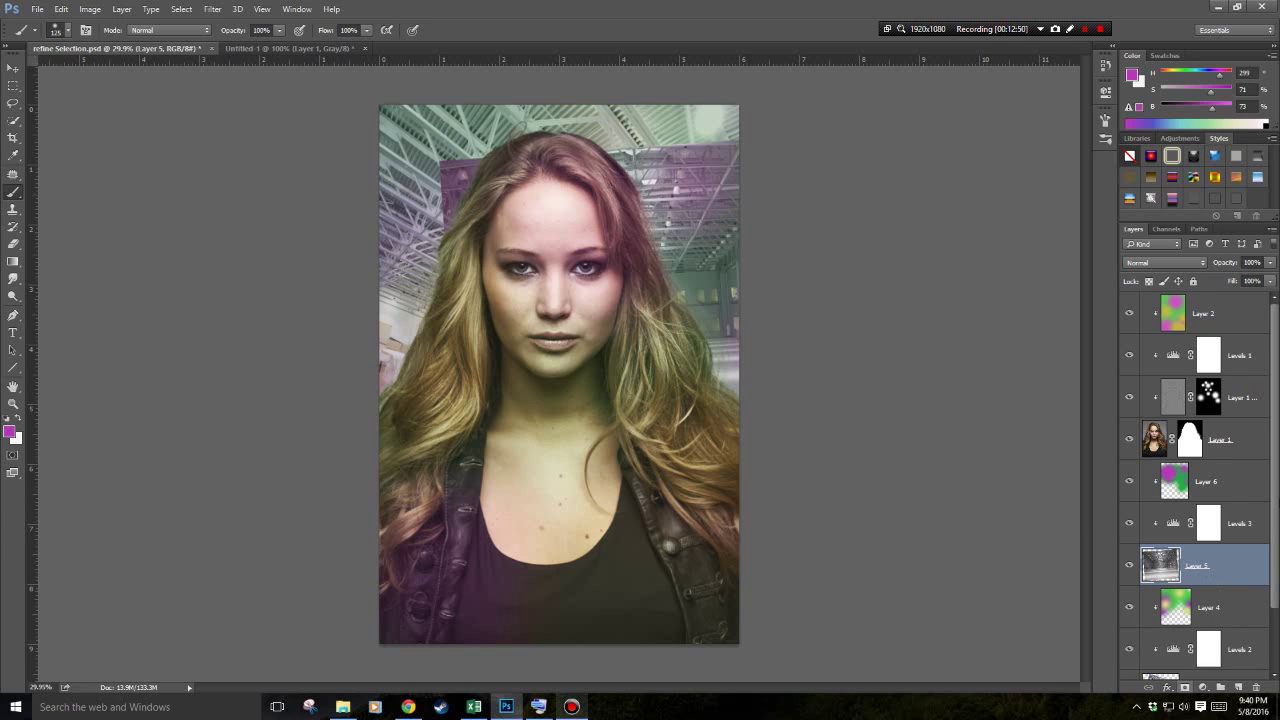
# Add a mask to Layer 5, hiding it above the hair and restoring the right edge.
pyautogui.click(1183, 690)
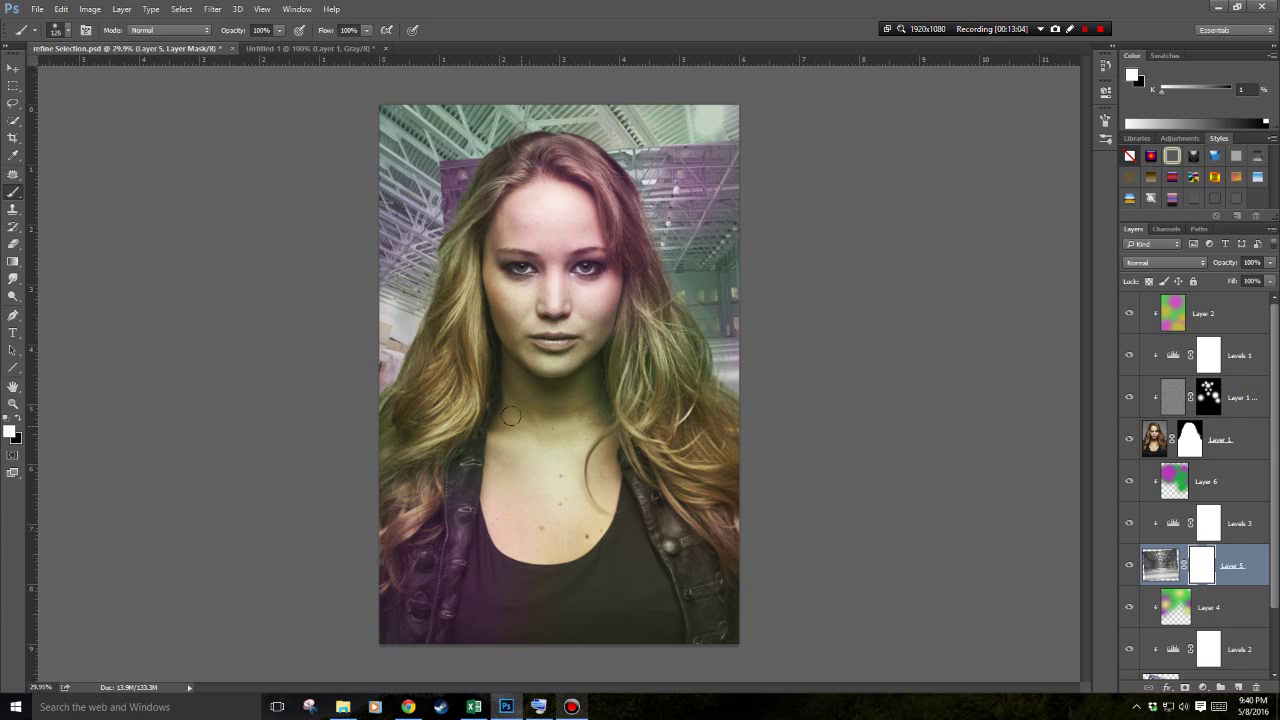
pyautogui.moveTo(1166, 91); pyautogui.dragTo(1230, 89)
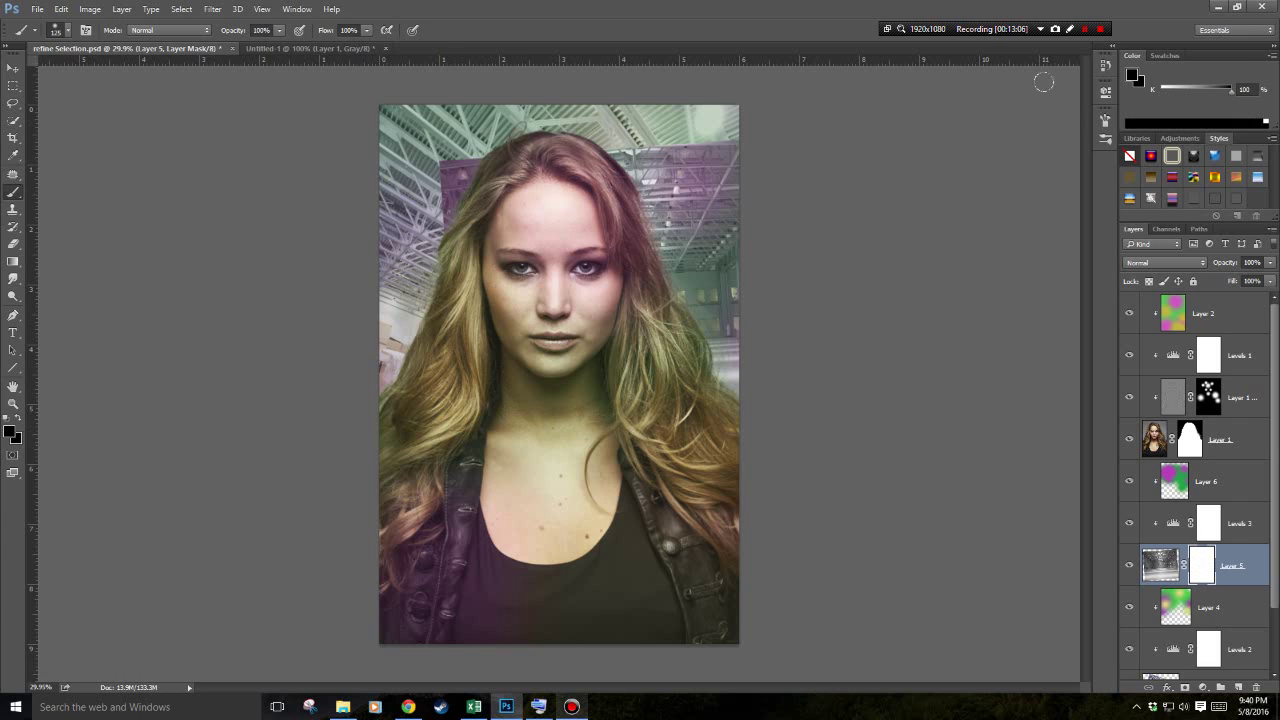
pyautogui.moveTo(715, 148)
pyautogui.mouseDown()
pyautogui.moveTo(660, 200)
pyautogui.moveTo(652, 240)
pyautogui.moveTo(725, 195)
pyautogui.moveTo(700, 300)
pyautogui.moveTo(720, 210)
pyautogui.moveTo(673, 245)
pyautogui.mouseUp()
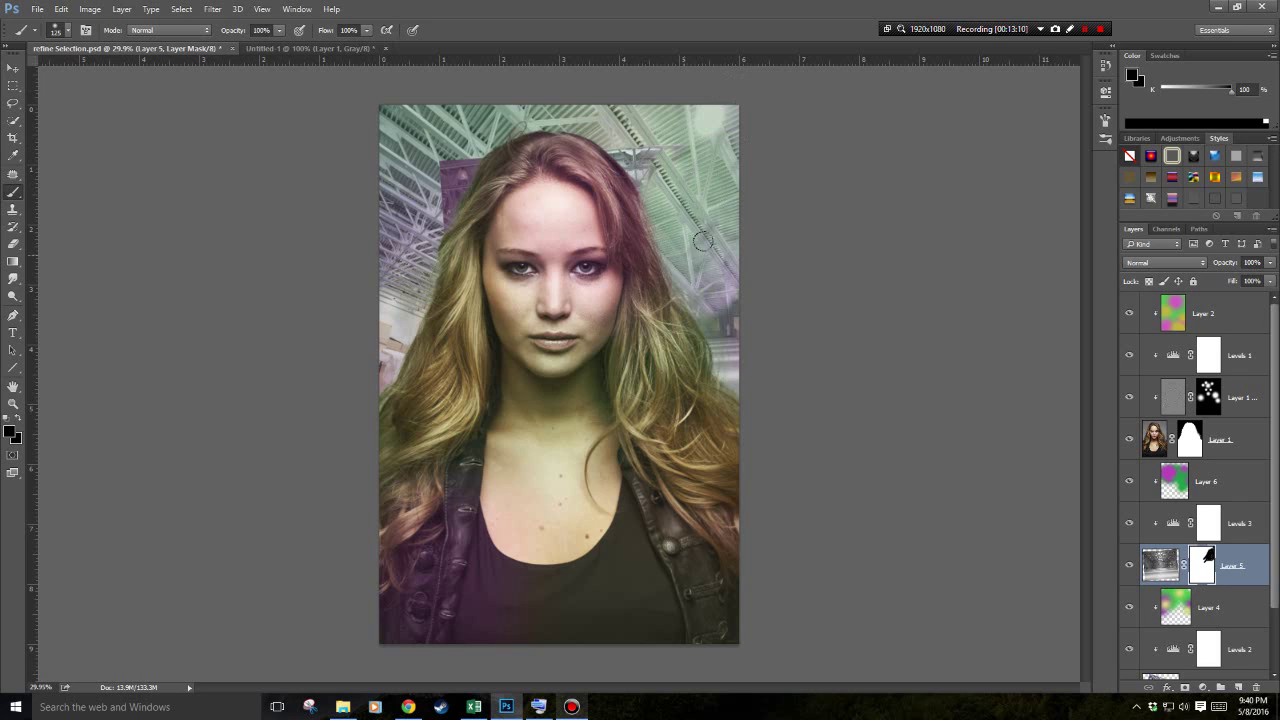
pyautogui.moveTo(1198, 89); pyautogui.dragTo(1150, 93)
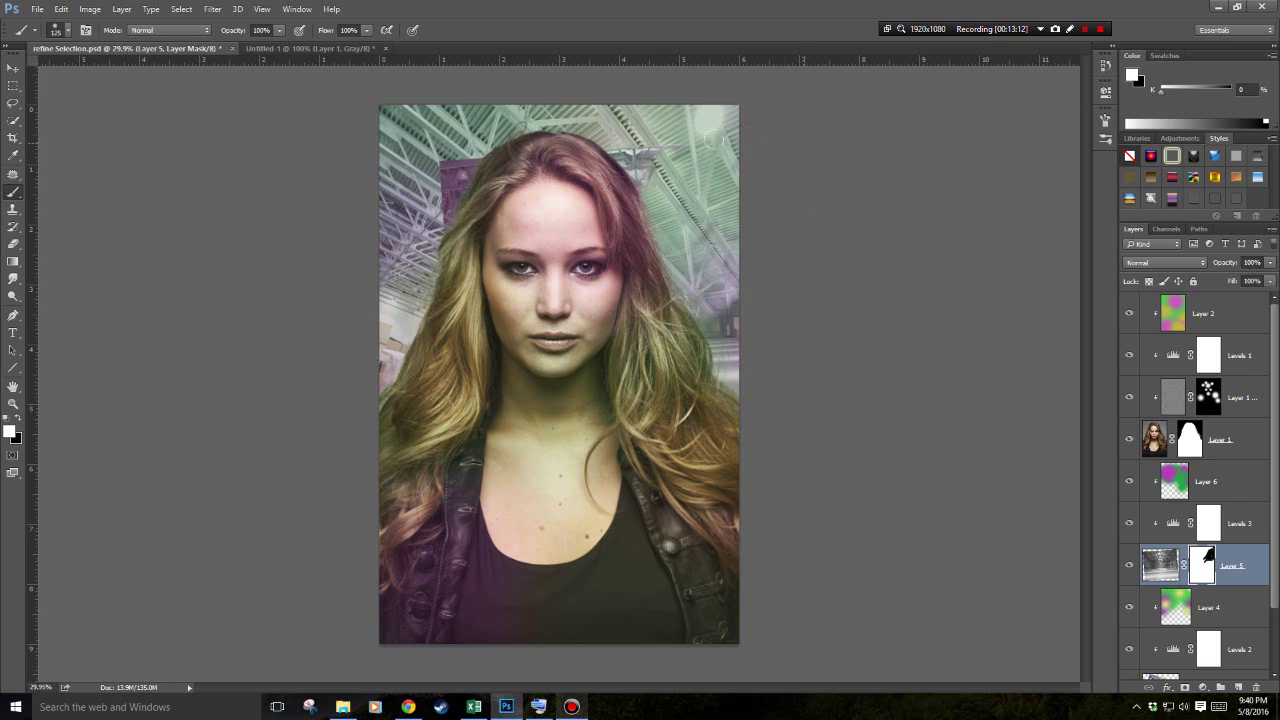
pyautogui.moveTo(715, 140)
pyautogui.mouseDown()
pyautogui.moveTo(615, 195)
pyautogui.moveTo(666, 238)
pyautogui.moveTo(732, 259)
pyautogui.moveTo(704, 290)
pyautogui.moveTo(764, 311)
pyautogui.moveTo(729, 264)
pyautogui.moveTo(778, 289)
pyautogui.moveTo(742, 363)
pyautogui.moveTo(640, 421)
pyautogui.moveTo(682, 381)
pyautogui.mouseUp()
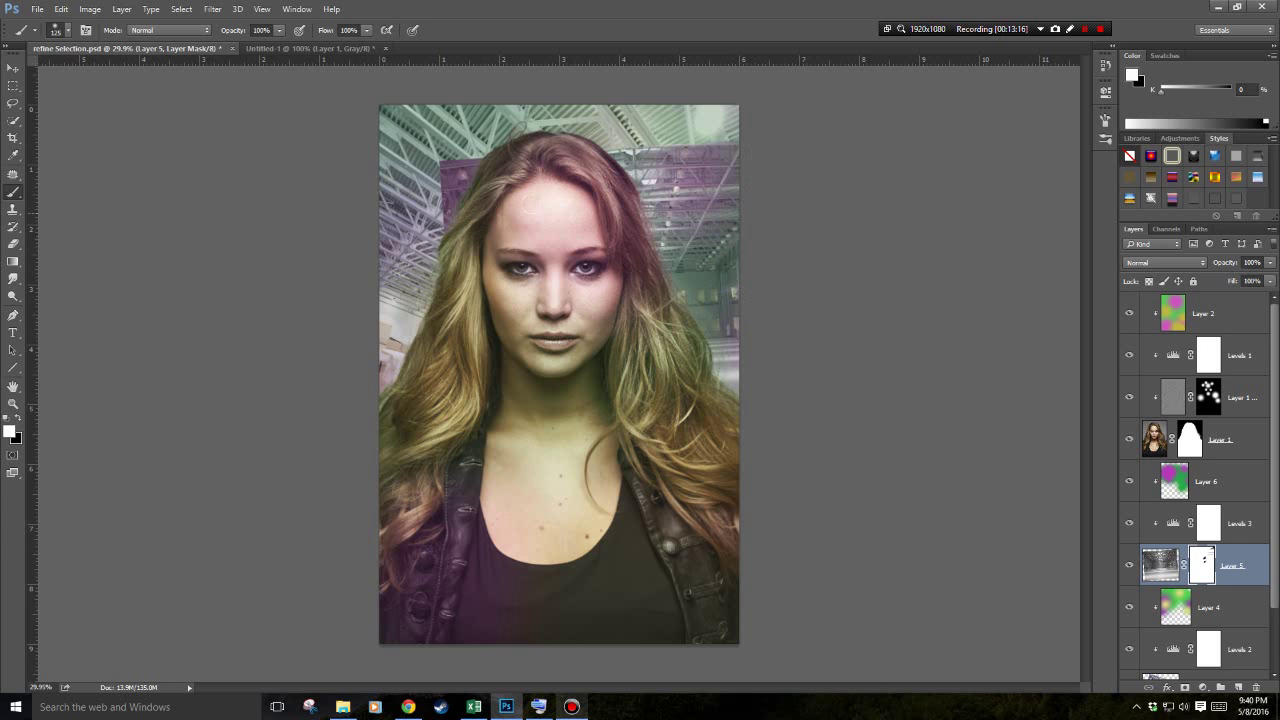
# Splatter black holes across the top of Layer 5's mask with the 2500 px splatter brush.
pyautogui.click(70, 35)
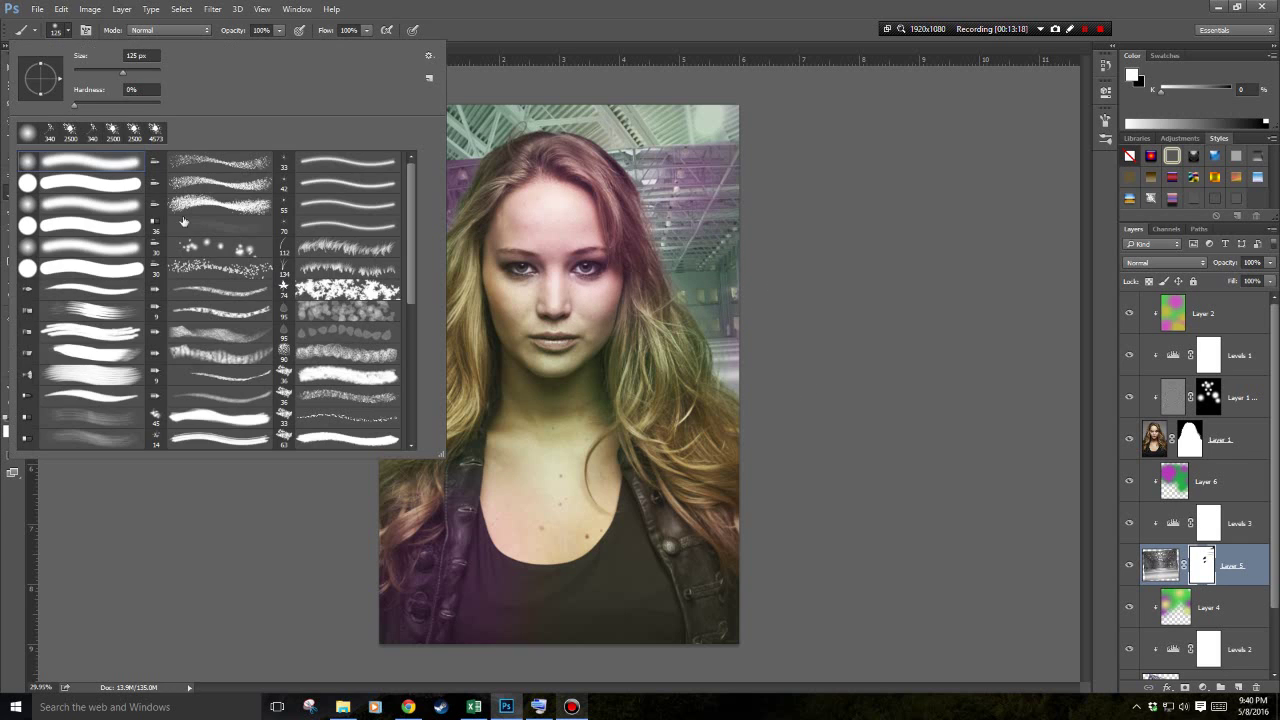
pyautogui.moveTo(411, 215); pyautogui.dragTo(413, 380)
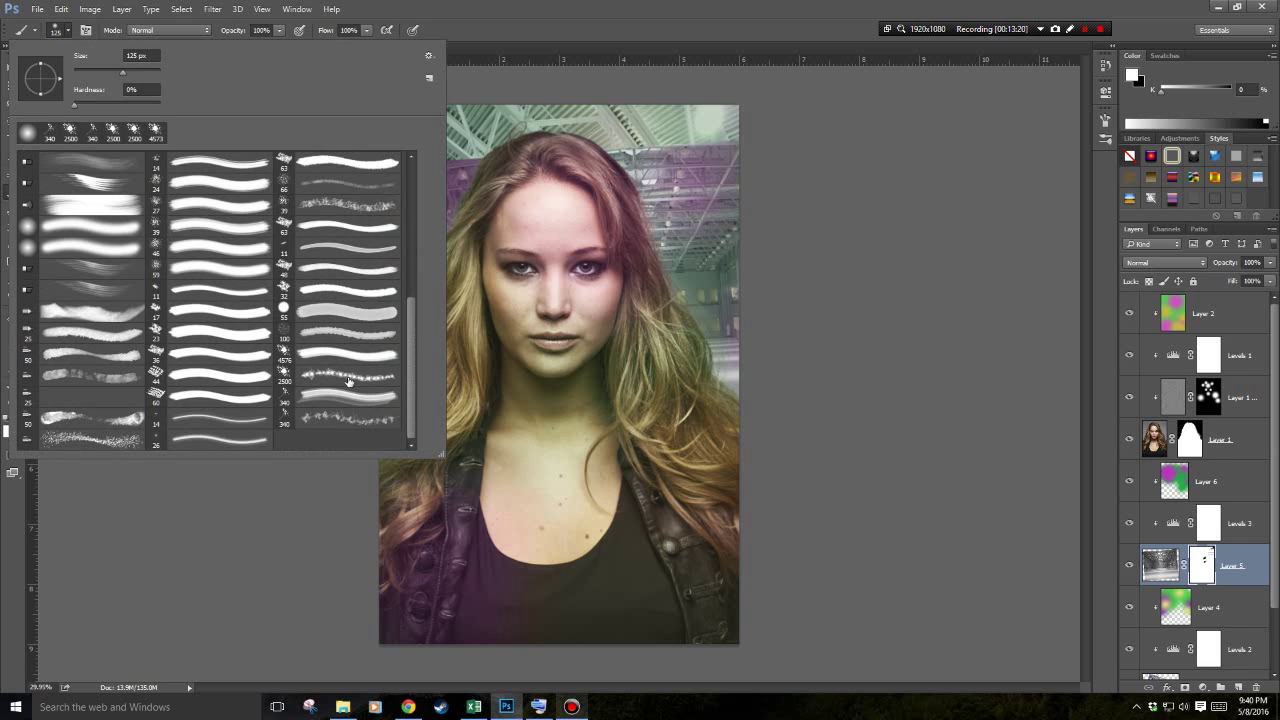
pyautogui.click(344, 377)
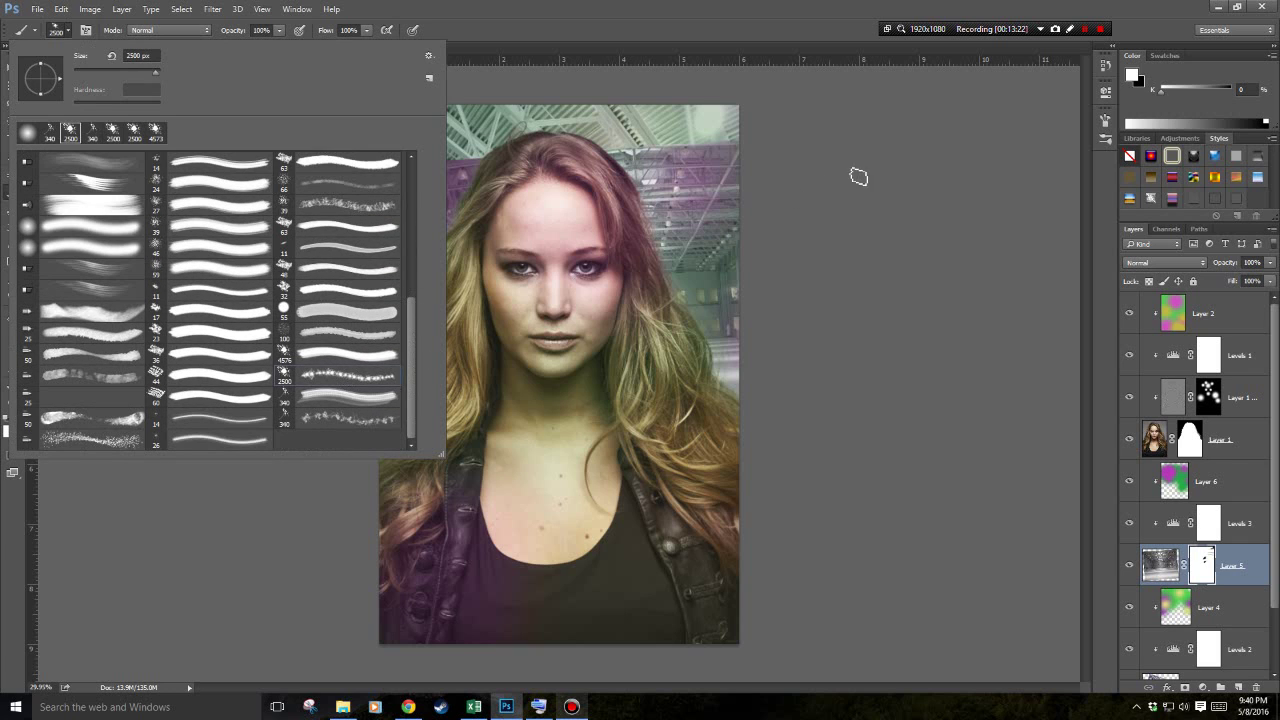
pyautogui.click(866, 160)
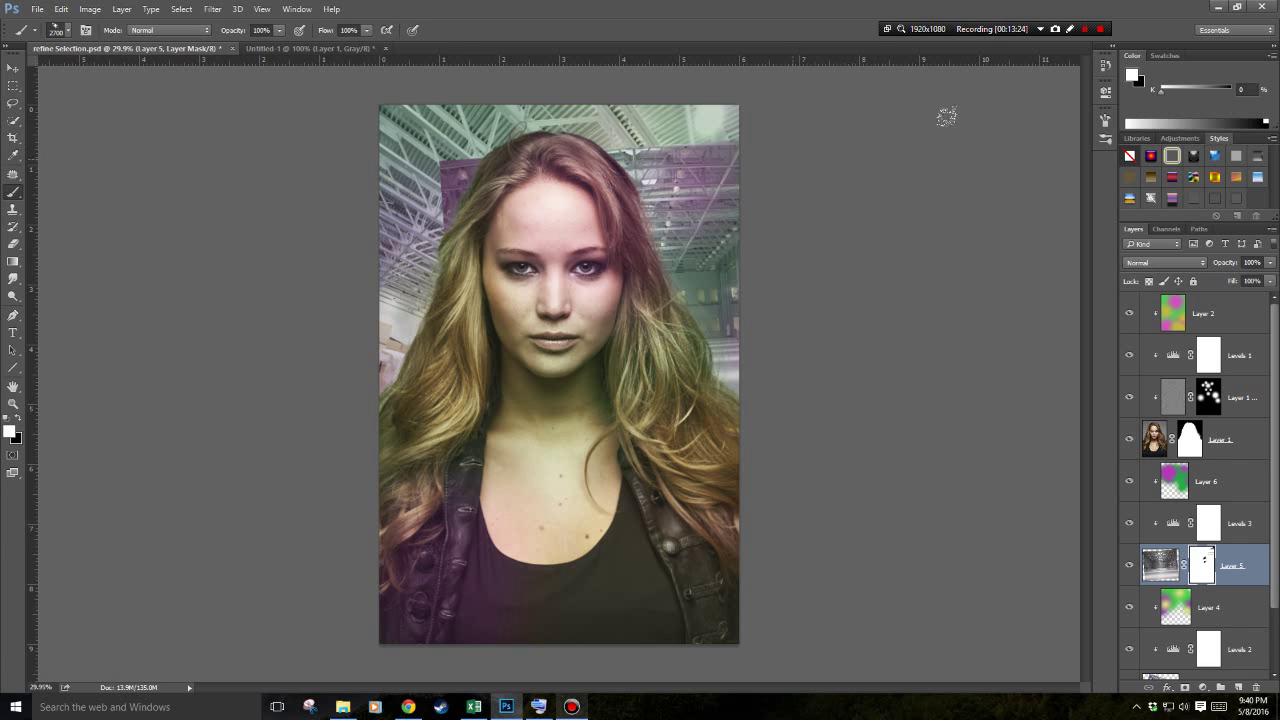
pyautogui.press('x')
pyautogui.moveTo(962, 114)
pyautogui.mouseDown()
pyautogui.moveTo(797, 86)
pyautogui.moveTo(491, 98)
pyautogui.moveTo(247, 157)
pyautogui.mouseUp()
pyautogui.moveTo(278, 200)
pyautogui.mouseDown()
pyautogui.moveTo(458, 400)
pyautogui.moveTo(678, 515)
pyautogui.moveTo(663, 410)
pyautogui.moveTo(675, 215)
pyautogui.mouseUp()
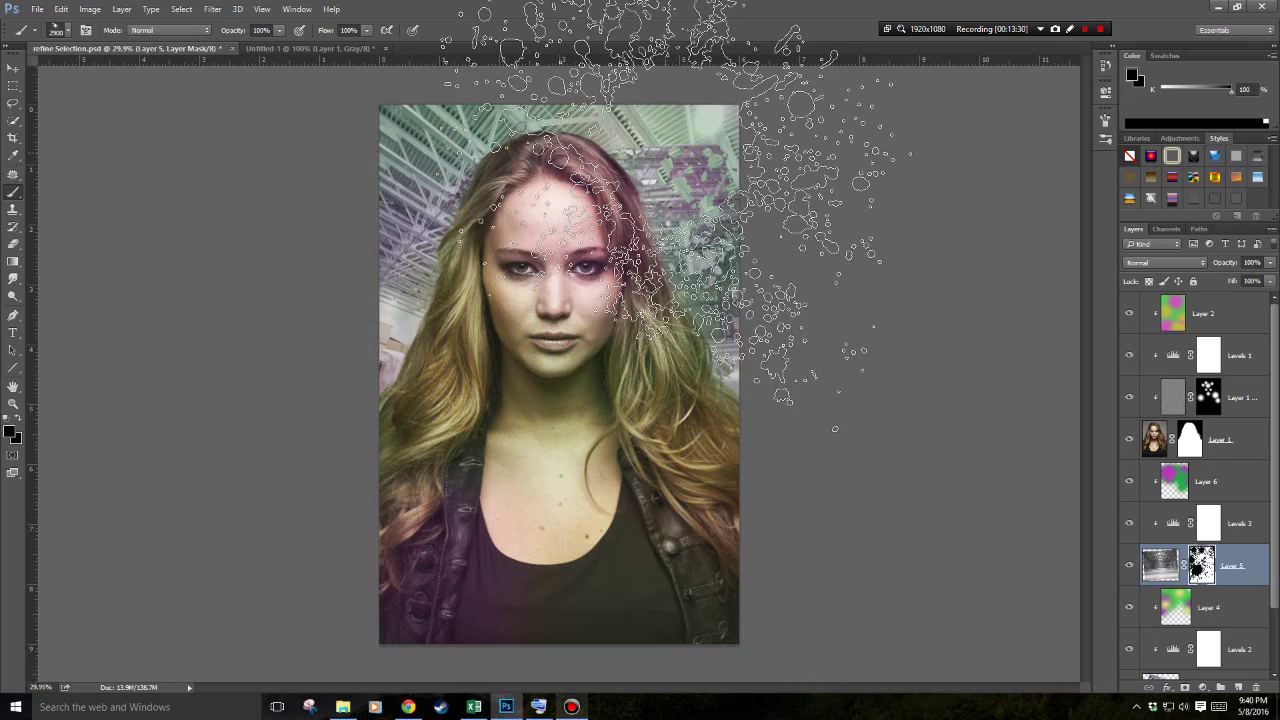
# Shrink the splatter brush to 500 and mask out the purple flower texture at top right.
pyautogui.press('[')
pyautogui.press('[')
pyautogui.press('[')
pyautogui.press('[')
pyautogui.press('[')
pyautogui.press('[')
pyautogui.press('[')
pyautogui.press('[')
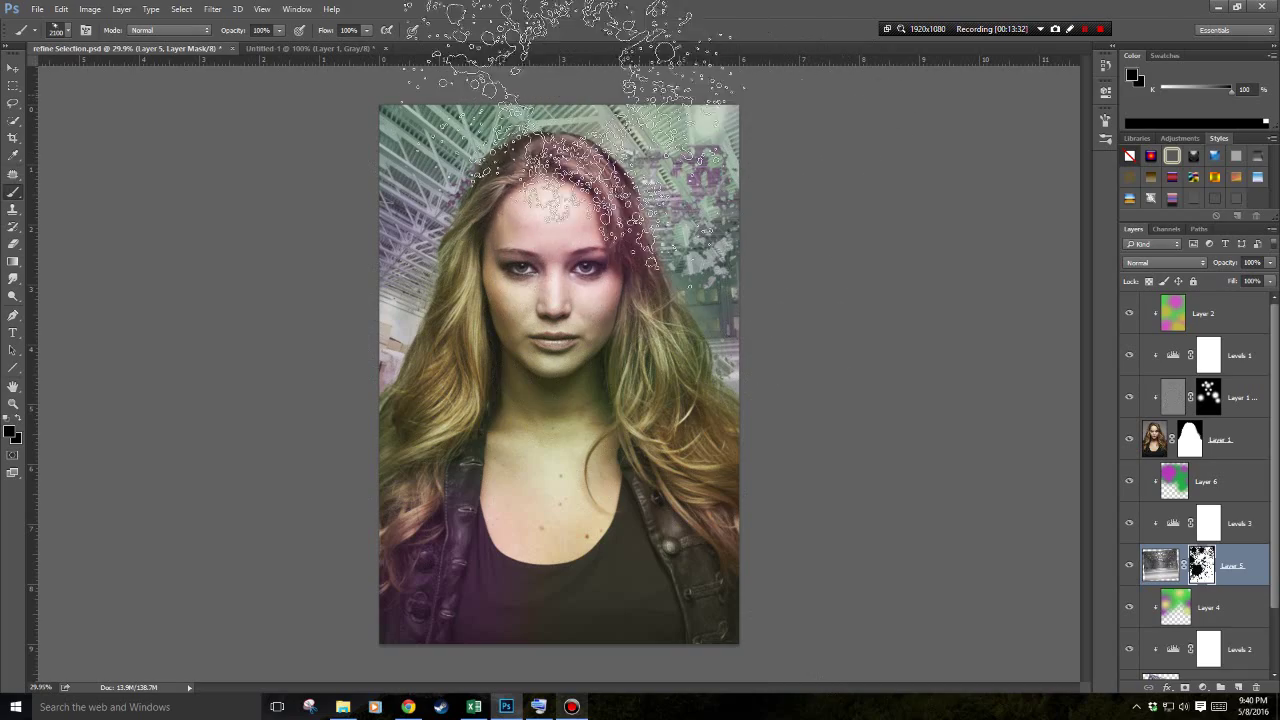
pyautogui.press('[')
pyautogui.press('[')
pyautogui.press('[')
pyautogui.press('[')
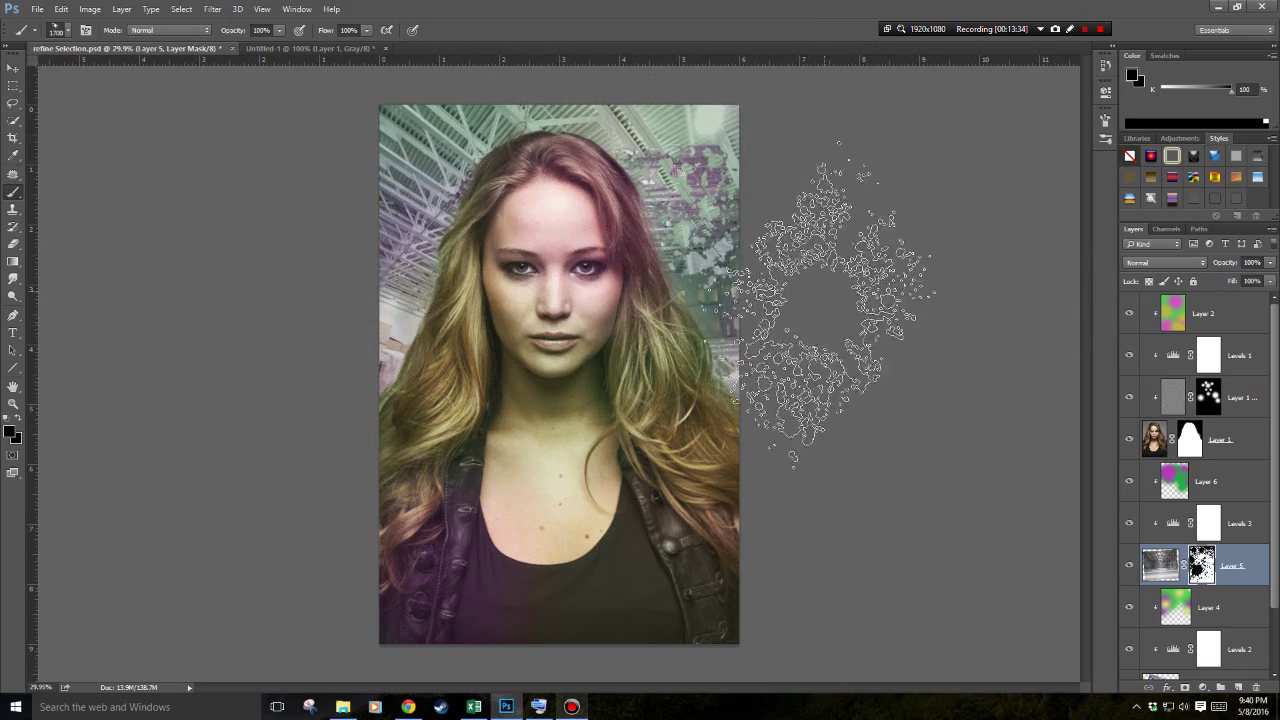
pyautogui.press('[')
pyautogui.press('[')
pyautogui.press('[')
pyautogui.press('[')
pyautogui.press('[')
pyautogui.press('[')
pyautogui.press('[')
pyautogui.press('[')
pyautogui.press('[')
pyautogui.press('[')
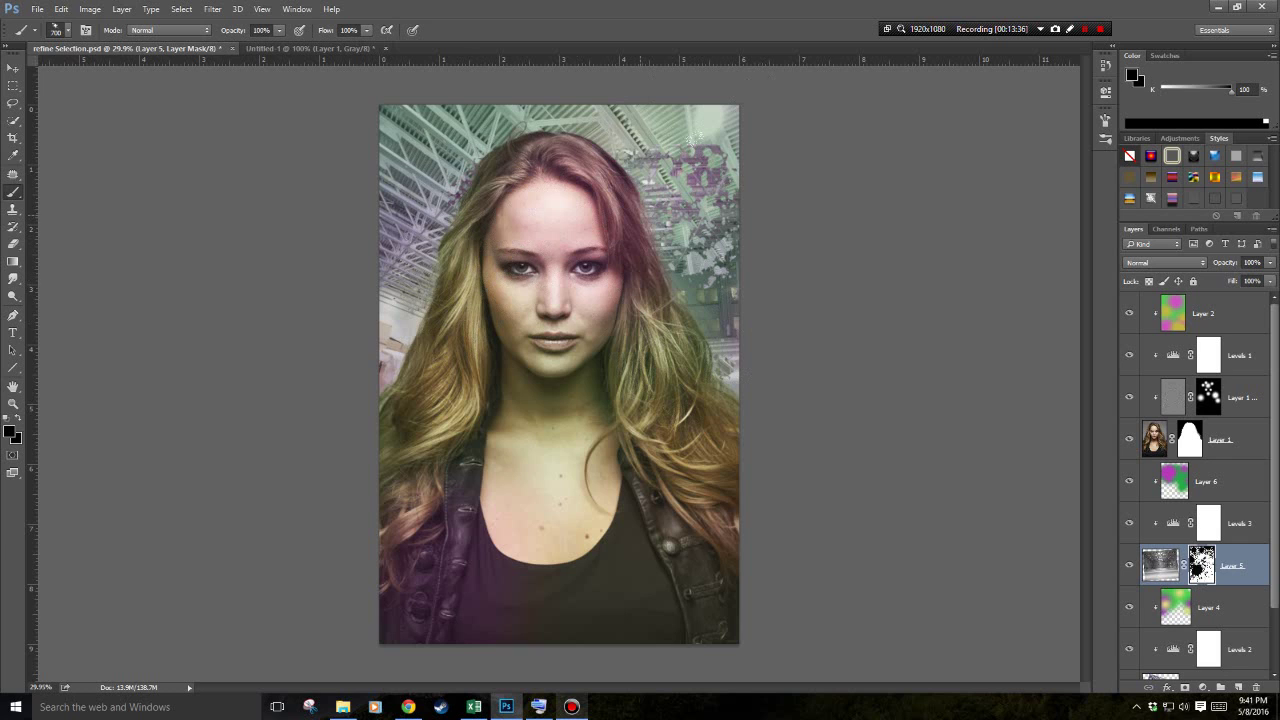
pyautogui.press('[')
pyautogui.press('[')
pyautogui.moveTo(690, 160); pyautogui.dragTo(724, 204)
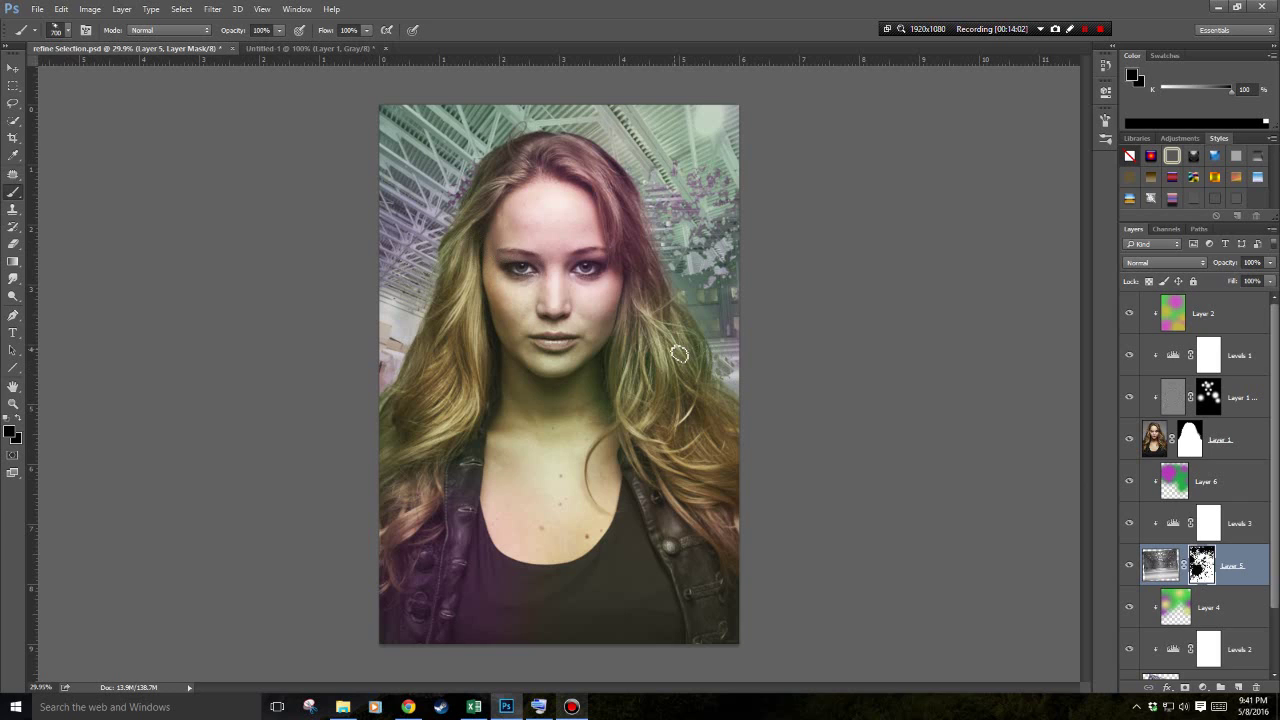
# Try a magenta splatter across the face and chest on Layer 1, then undo it.
pyautogui.click(1228, 443)
pyautogui.moveTo(564, 370)
pyautogui.mouseDown()
pyautogui.moveTo(713, 332)
pyautogui.moveTo(751, 343)
pyautogui.mouseUp()
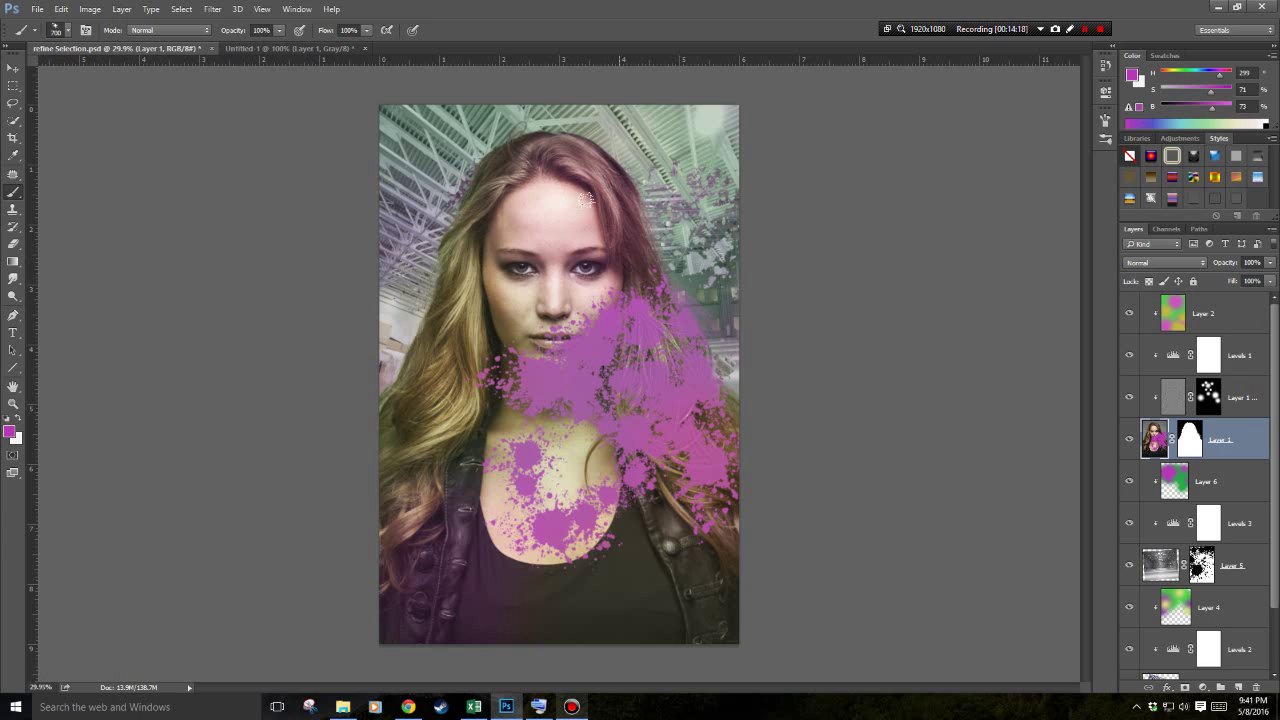
pyautogui.click(61, 9)
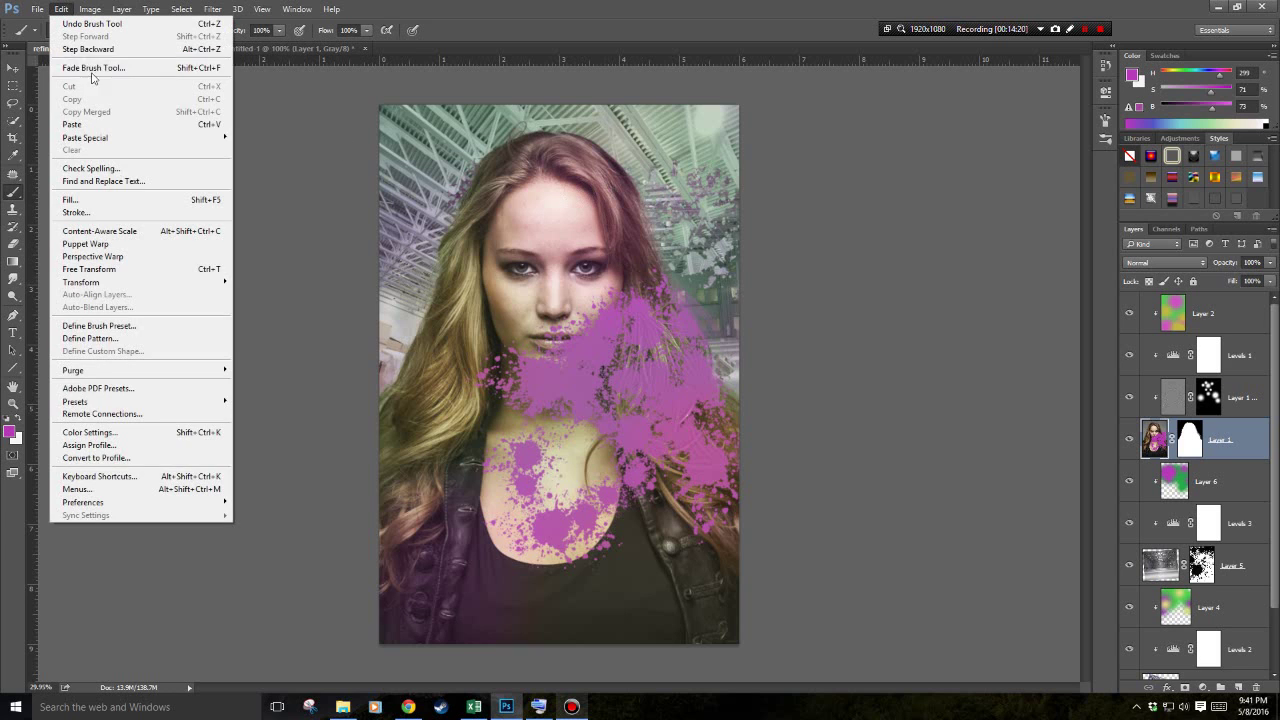
pyautogui.click(90, 49)
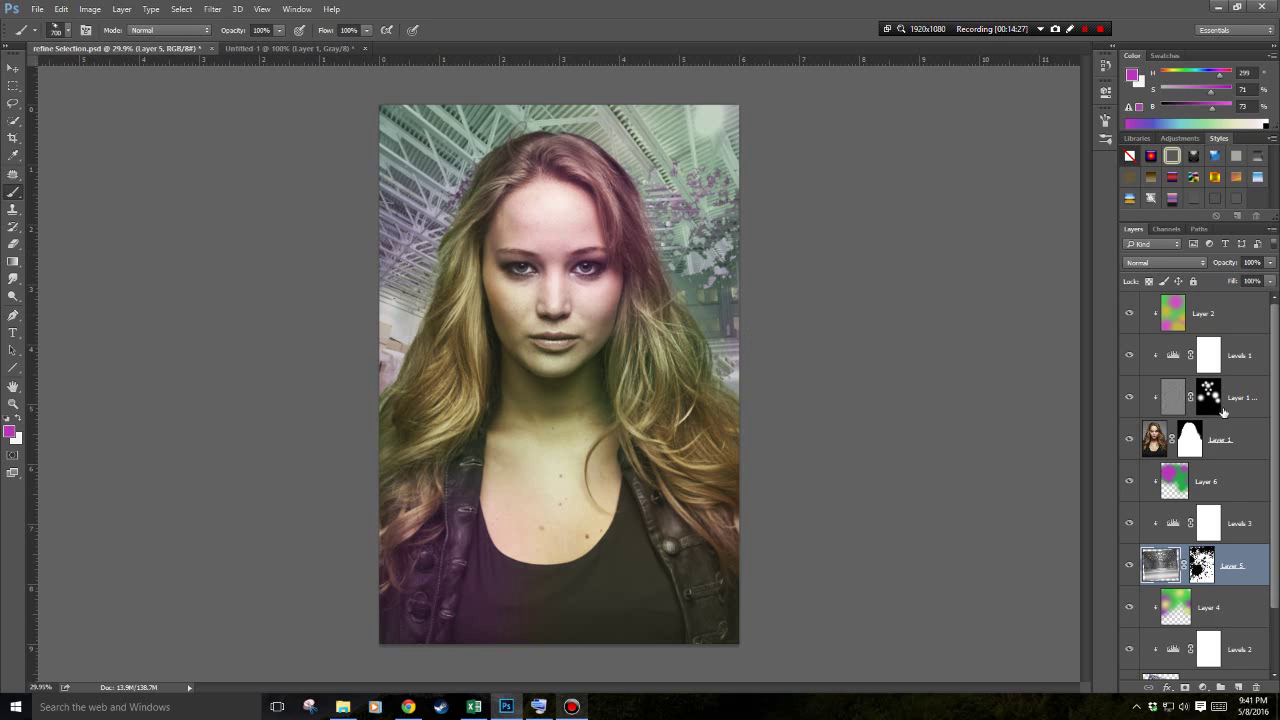
# Target Layer 1's mask, switch to its pixels, then back to the mask.
pyautogui.click(1190, 440)
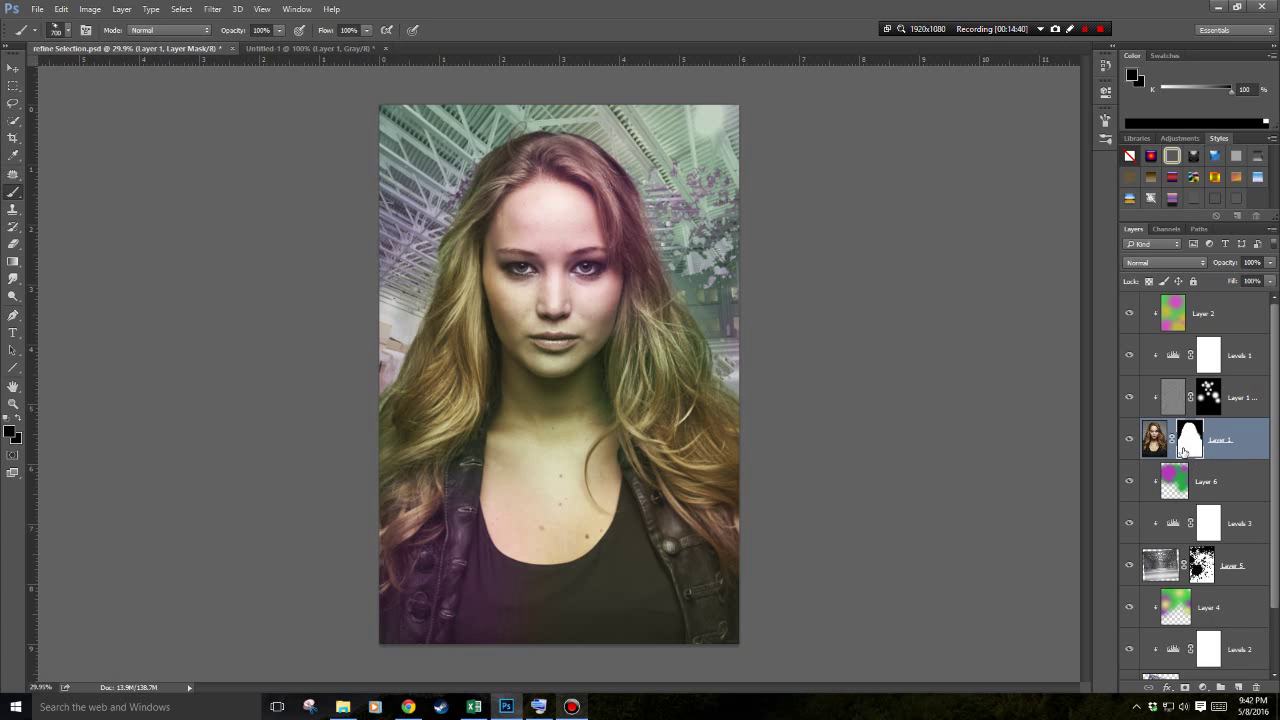
pyautogui.click(1240, 446)
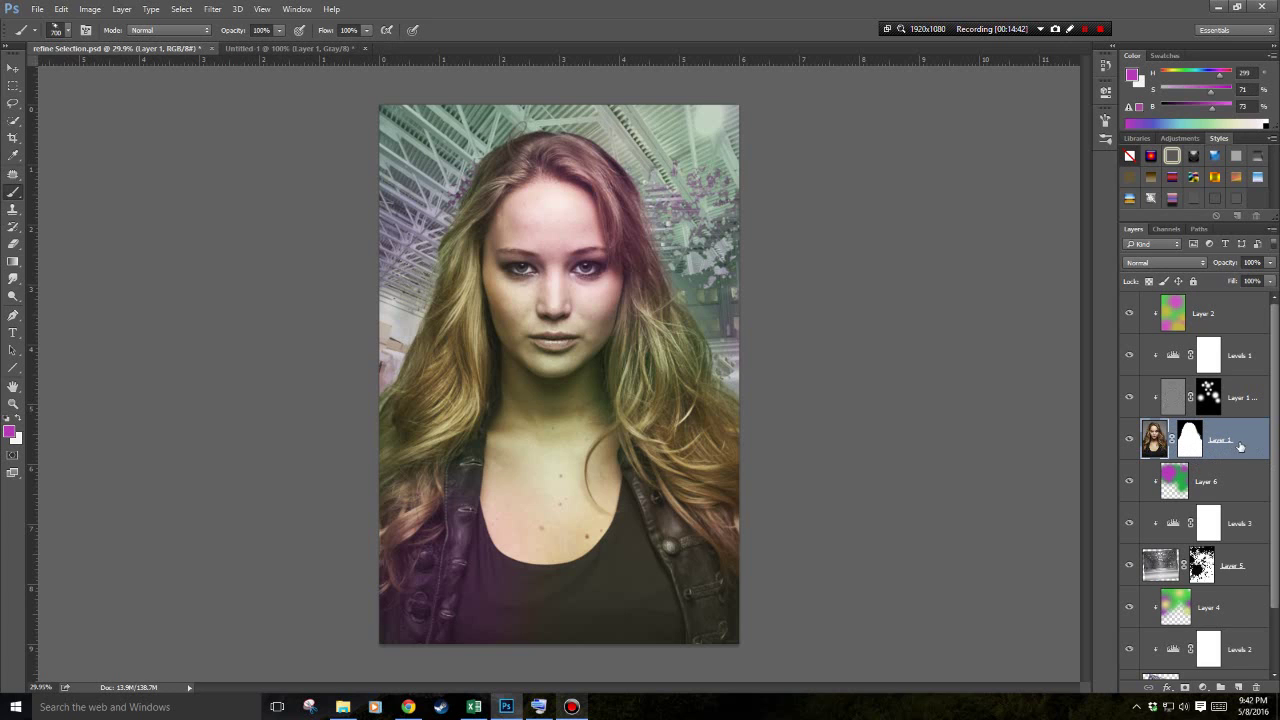
pyautogui.click(1189, 443)
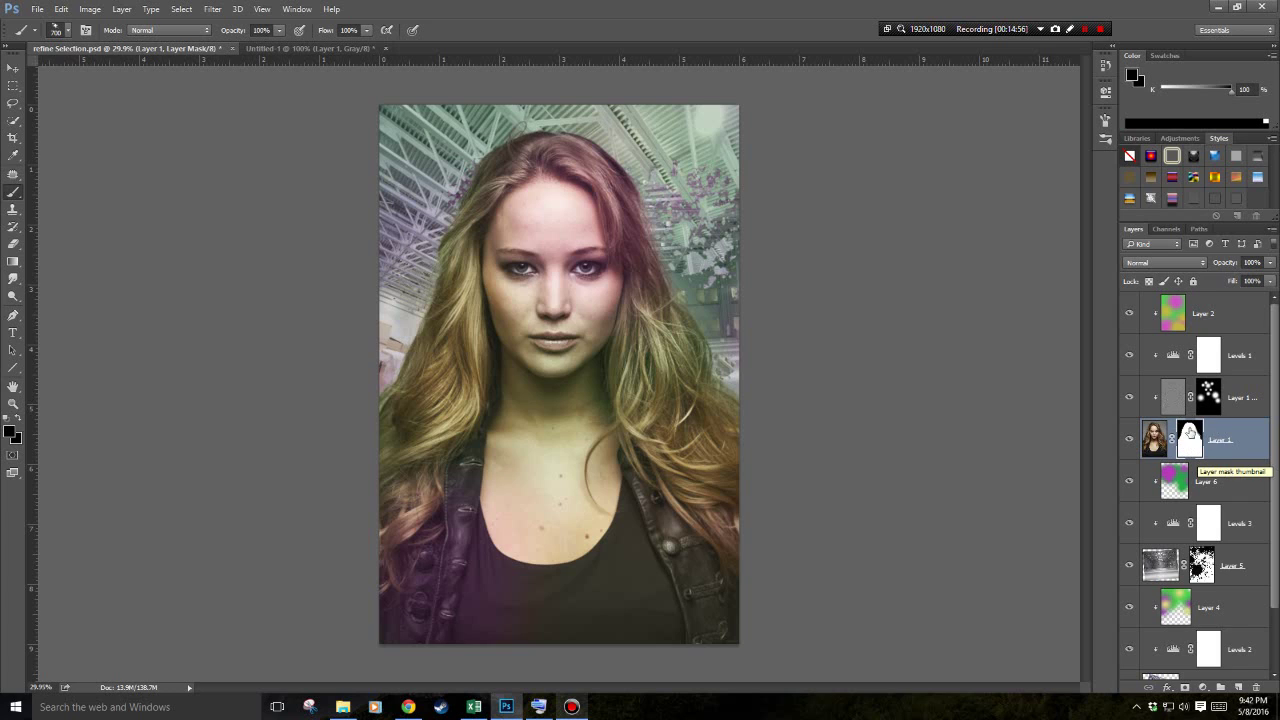
# Add a second mask to Layer 1 and splatter away the right side and left hair.
pyautogui.click(1184, 688)
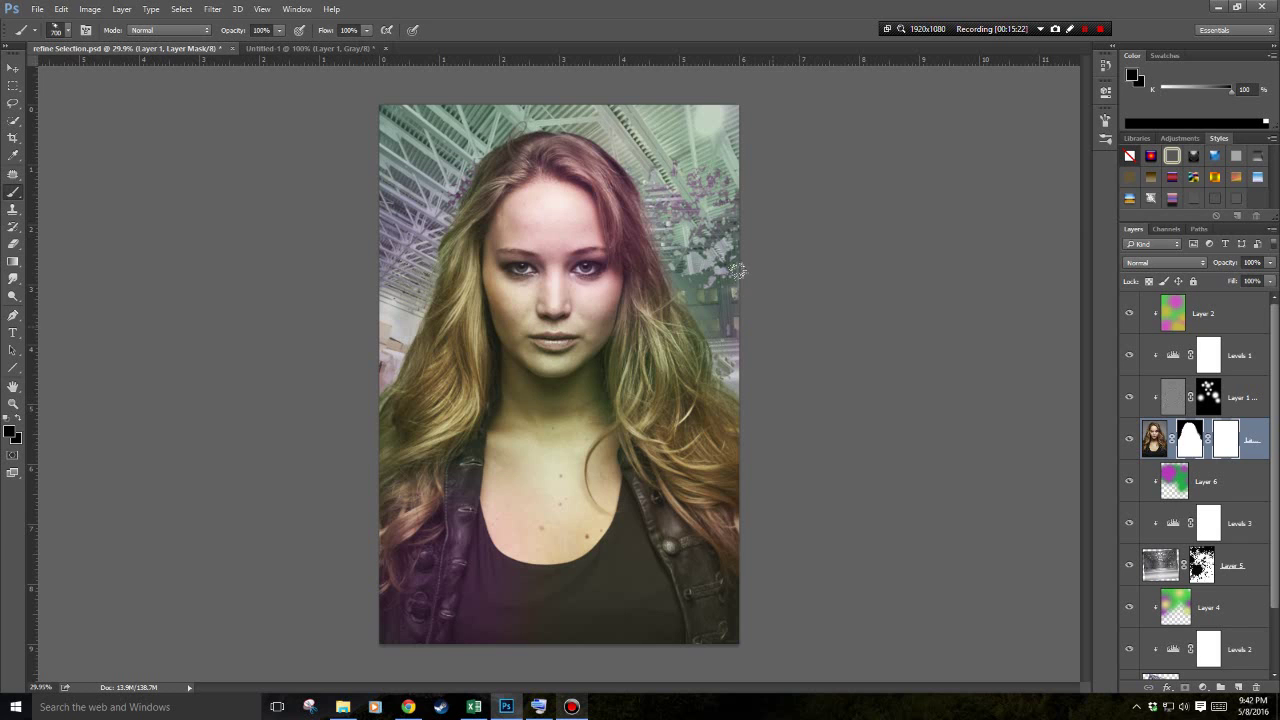
pyautogui.moveTo(714, 336); pyautogui.dragTo(622, 536)
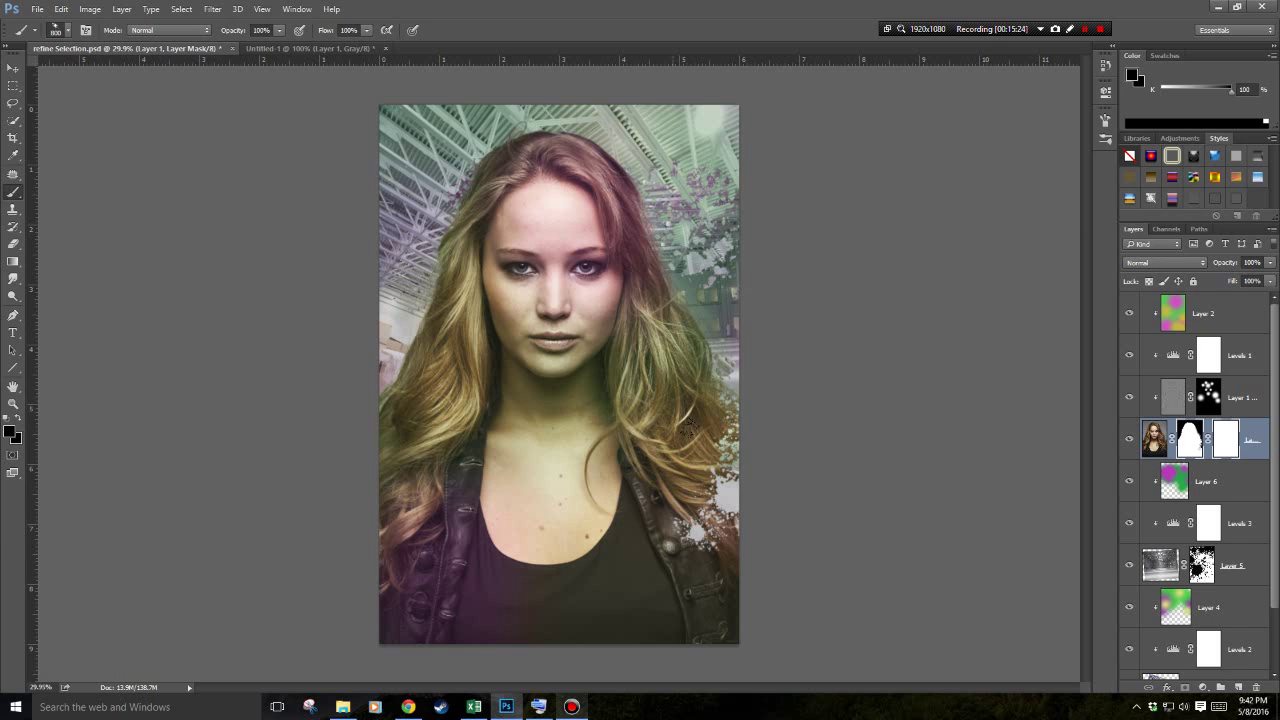
pyautogui.press(']')
pyautogui.press(']')
pyautogui.press(']')
pyautogui.moveTo(680, 325); pyautogui.dragTo(645, 440)
pyautogui.press(']')
pyautogui.press(']')
pyautogui.press(']')
pyautogui.press(']')
pyautogui.press(']')
pyautogui.moveTo(346, 423)
pyautogui.mouseDown()
pyautogui.moveTo(456, 497)
pyautogui.moveTo(436, 490)
pyautogui.moveTo(596, 490)
pyautogui.moveTo(556, 345)
pyautogui.moveTo(506, 390)
pyautogui.moveTo(551, 200)
pyautogui.moveTo(591, 290)
pyautogui.moveTo(421, 290)
pyautogui.moveTo(510, 425)
pyautogui.mouseUp()
pyautogui.press('[')
pyautogui.press('[')
pyautogui.press('[')
pyautogui.press('[')
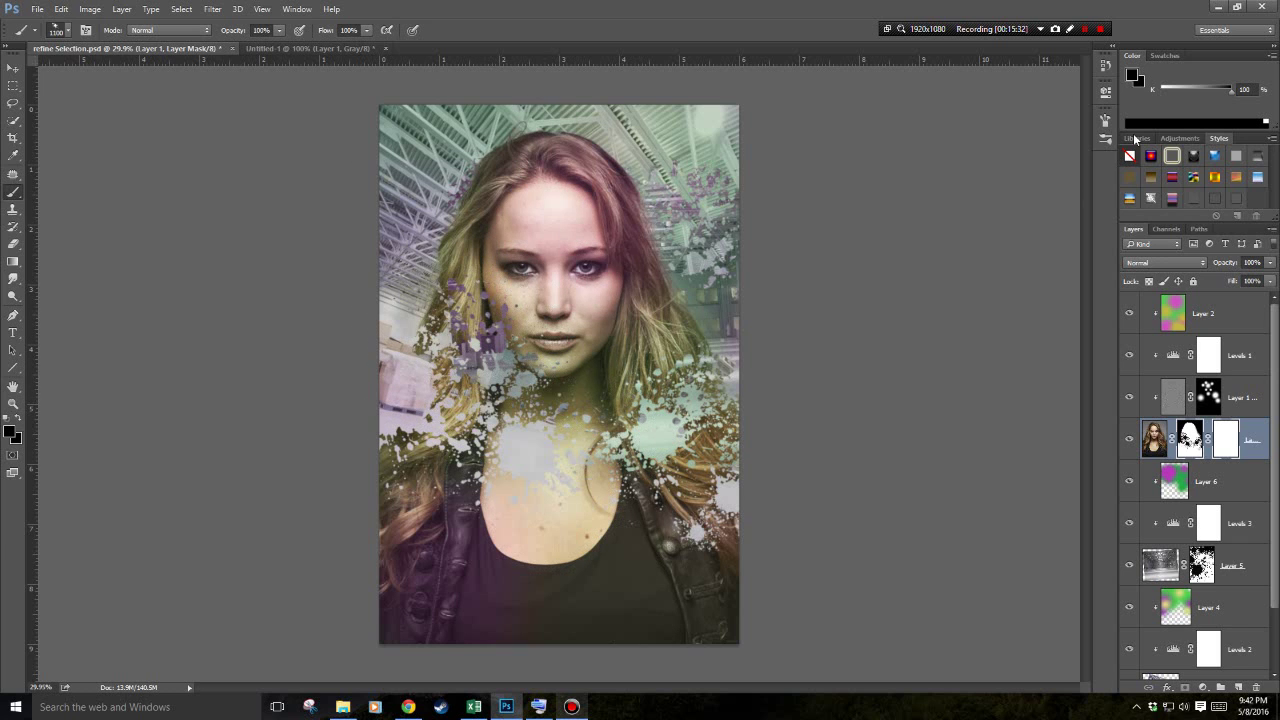
# Paint white at 900 px over the chin, face and left hair, then step back the splatter strokes.
pyautogui.press('x')
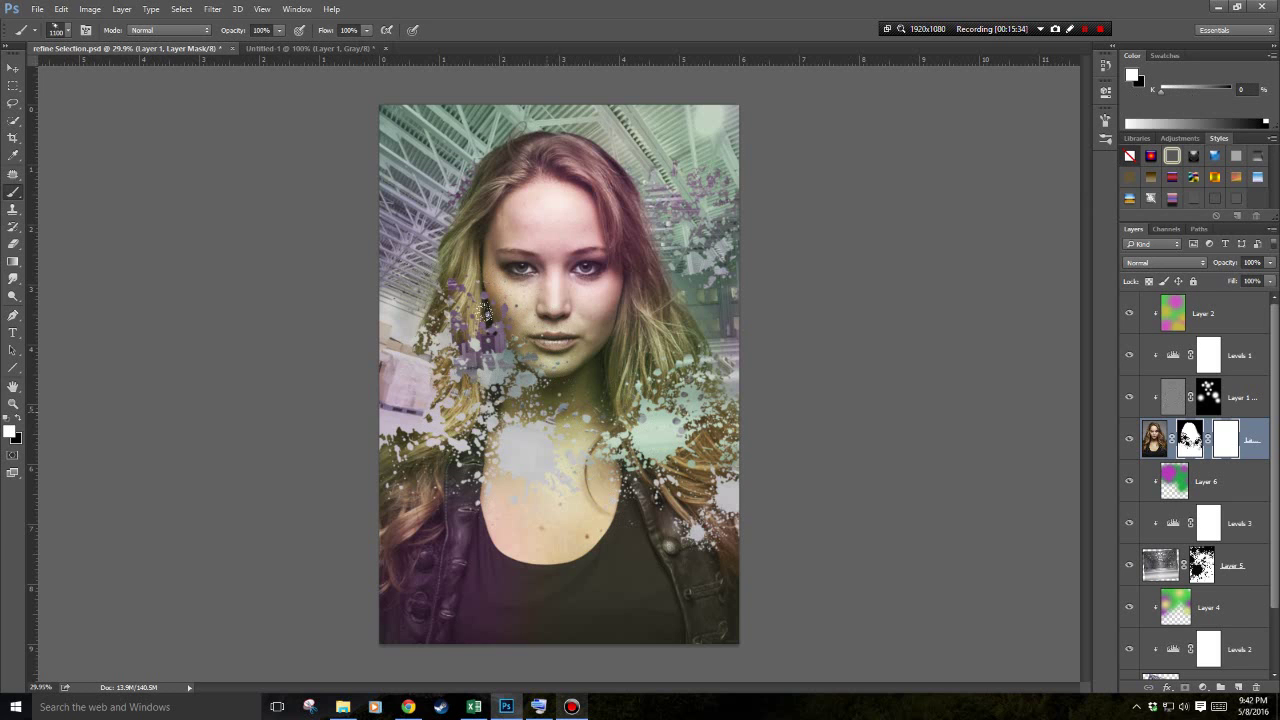
pyautogui.press('[')
pyautogui.press('[')
pyautogui.press('[')
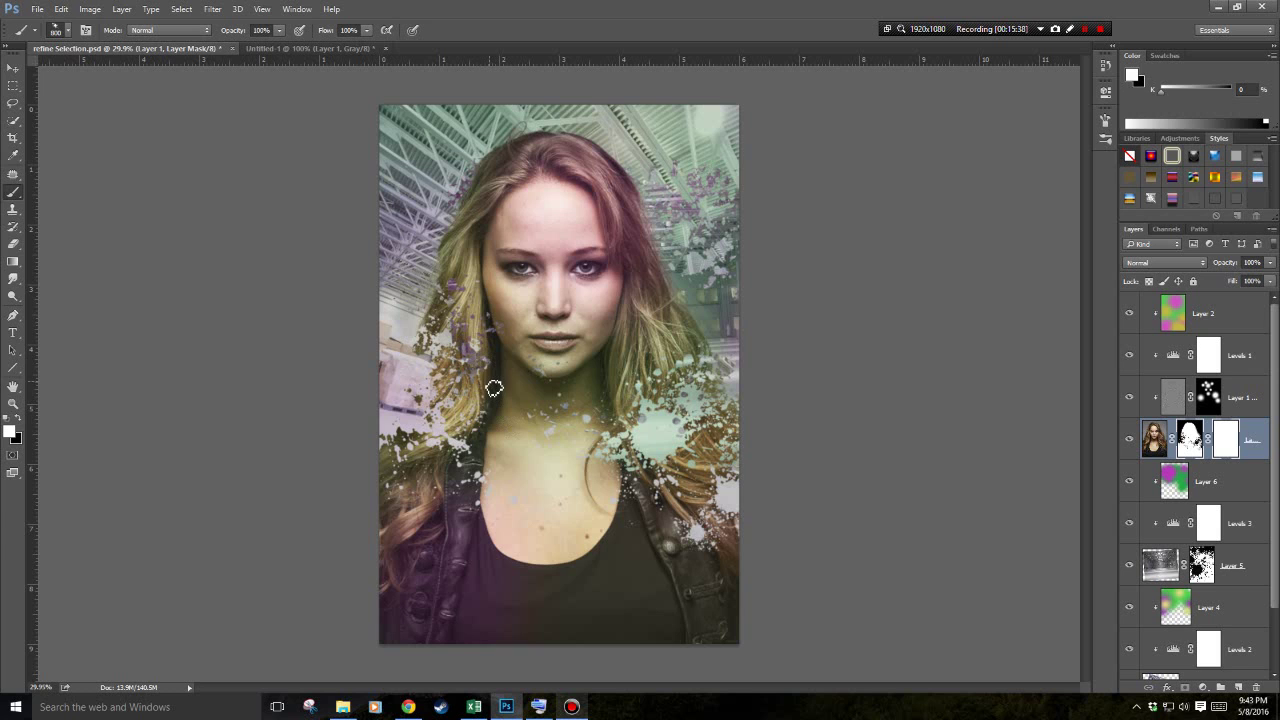
pyautogui.press(']')
pyautogui.press(']')
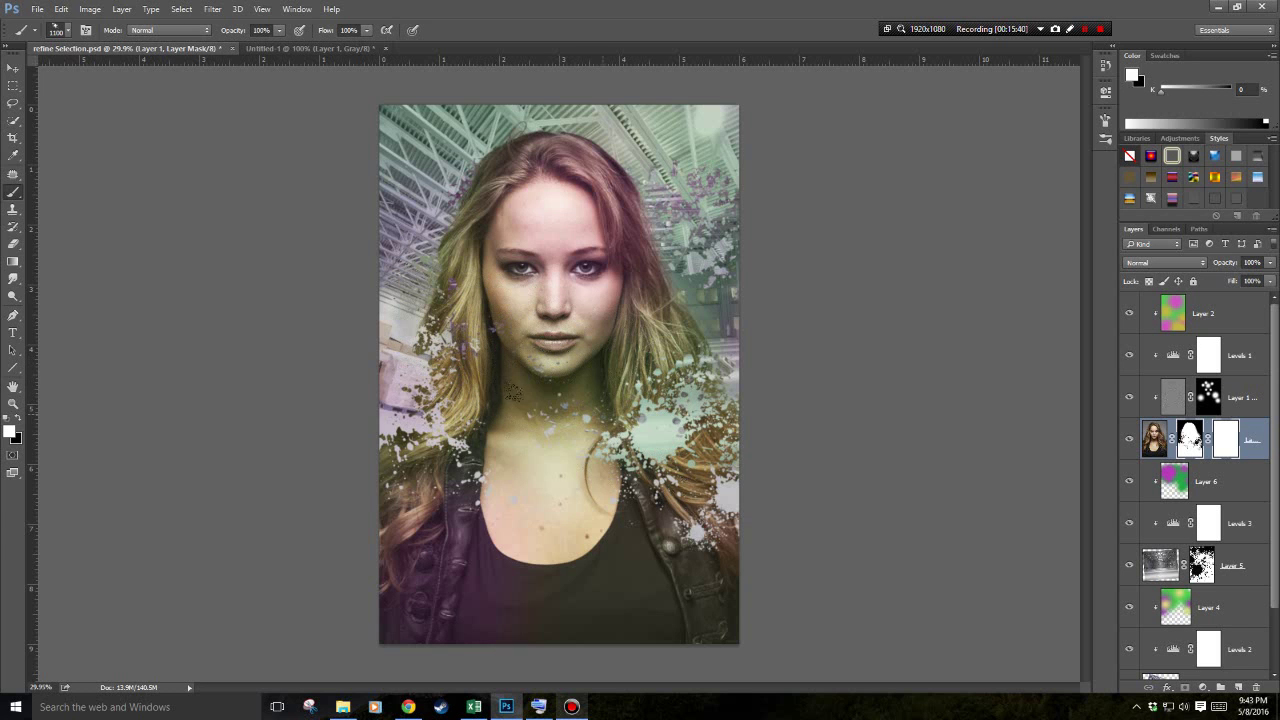
pyautogui.press('[')
pyautogui.click(588, 373)
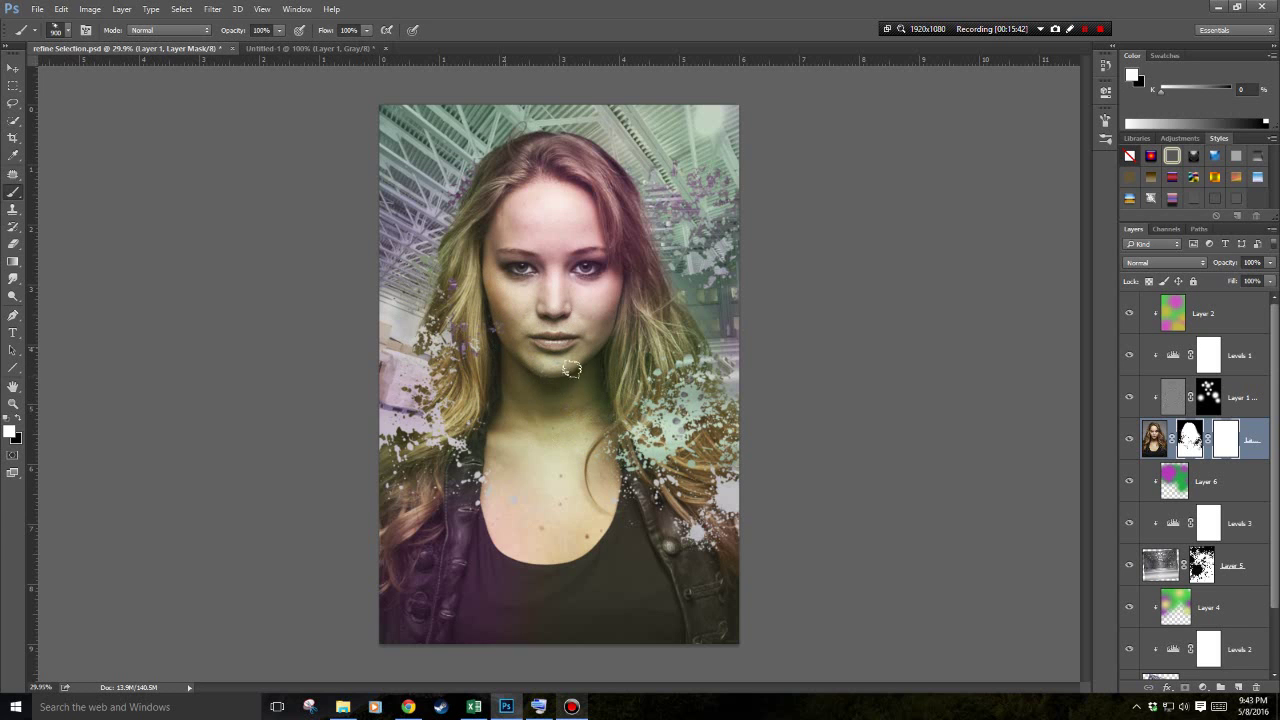
pyautogui.click(448, 263)
pyautogui.moveTo(402, 325); pyautogui.dragTo(416, 369)
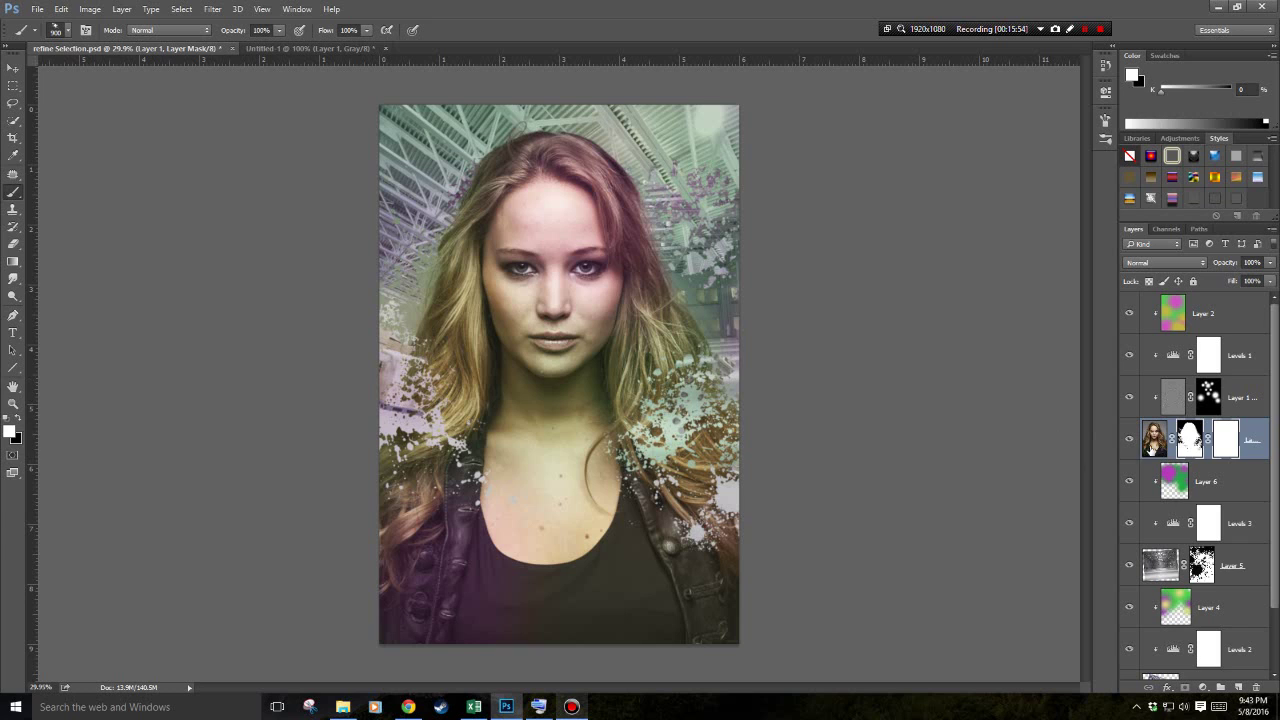
pyautogui.hotkey('ctrl', 'alt', 'z')
pyautogui.hotkey('ctrl', 'alt', 'z')
pyautogui.hotkey('ctrl', 'alt', 'z')
pyautogui.hotkey('ctrl', 'alt', 'z')
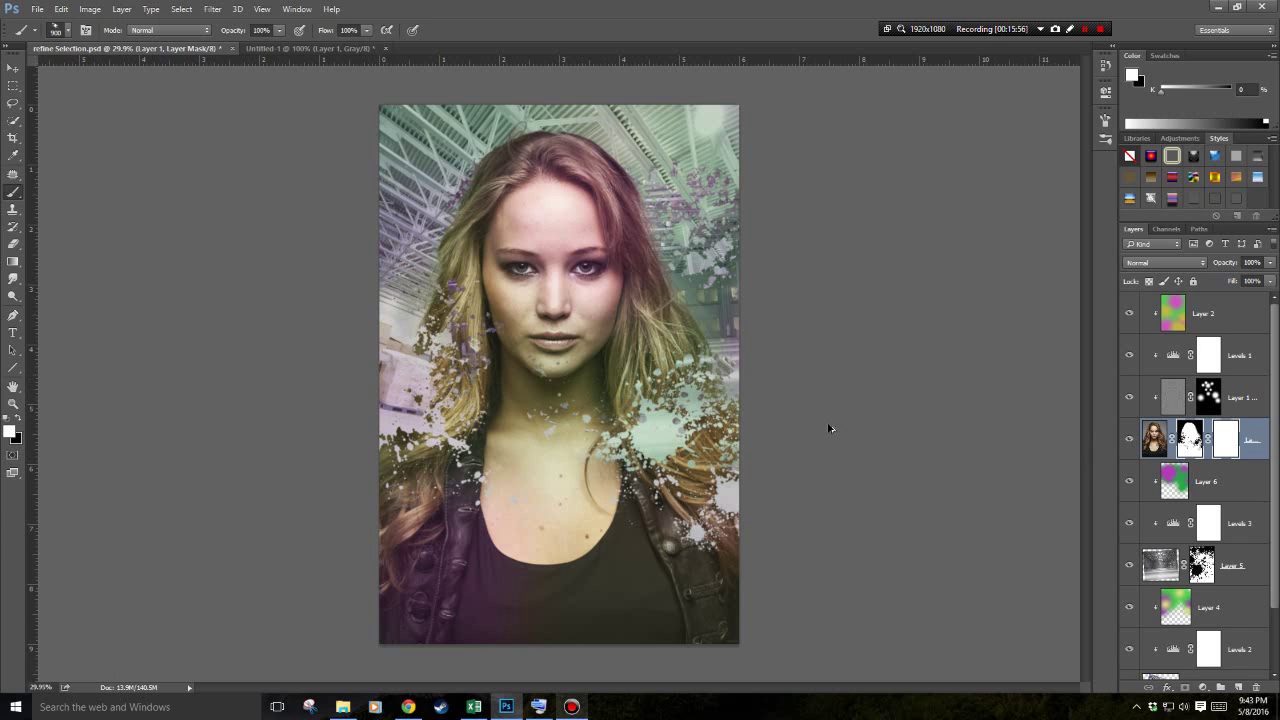
pyautogui.hotkey('ctrl', 'alt', 'z')
pyautogui.hotkey('ctrl', 'alt', 'z')
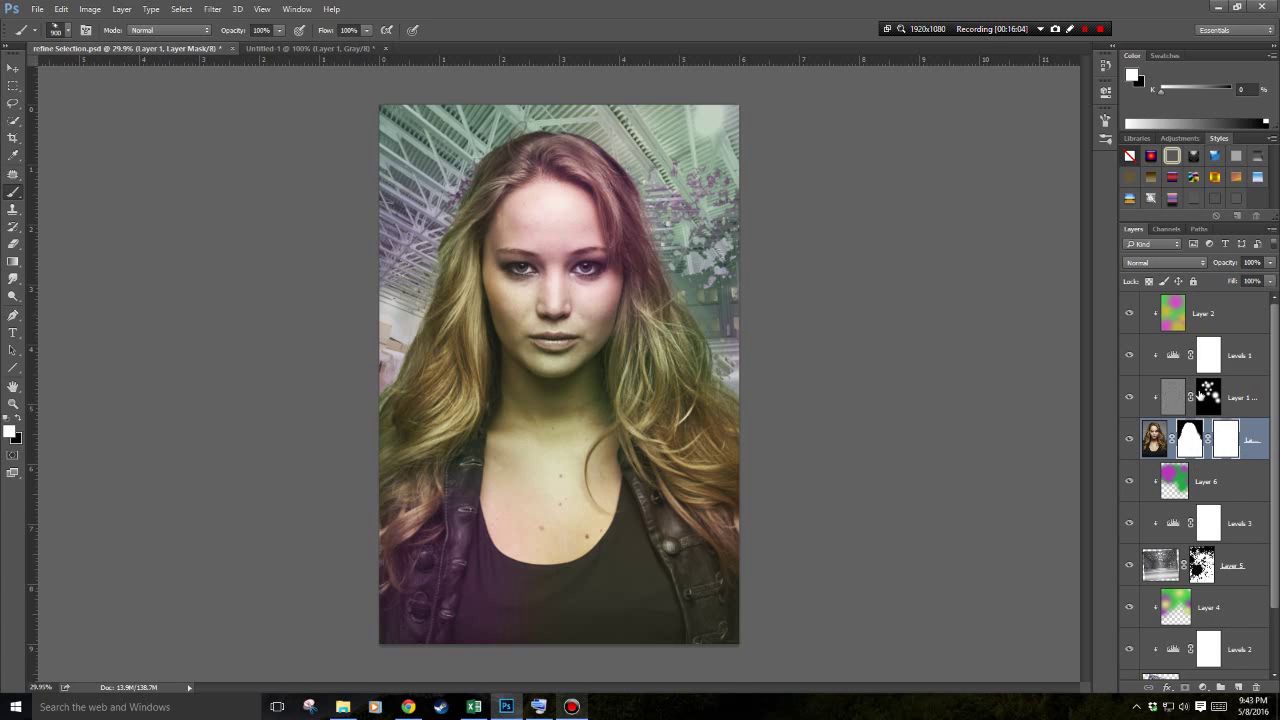
# Stamp magenta splatter on Layer 1's left hair pixels, then undo it.
pyautogui.click(1156, 440)
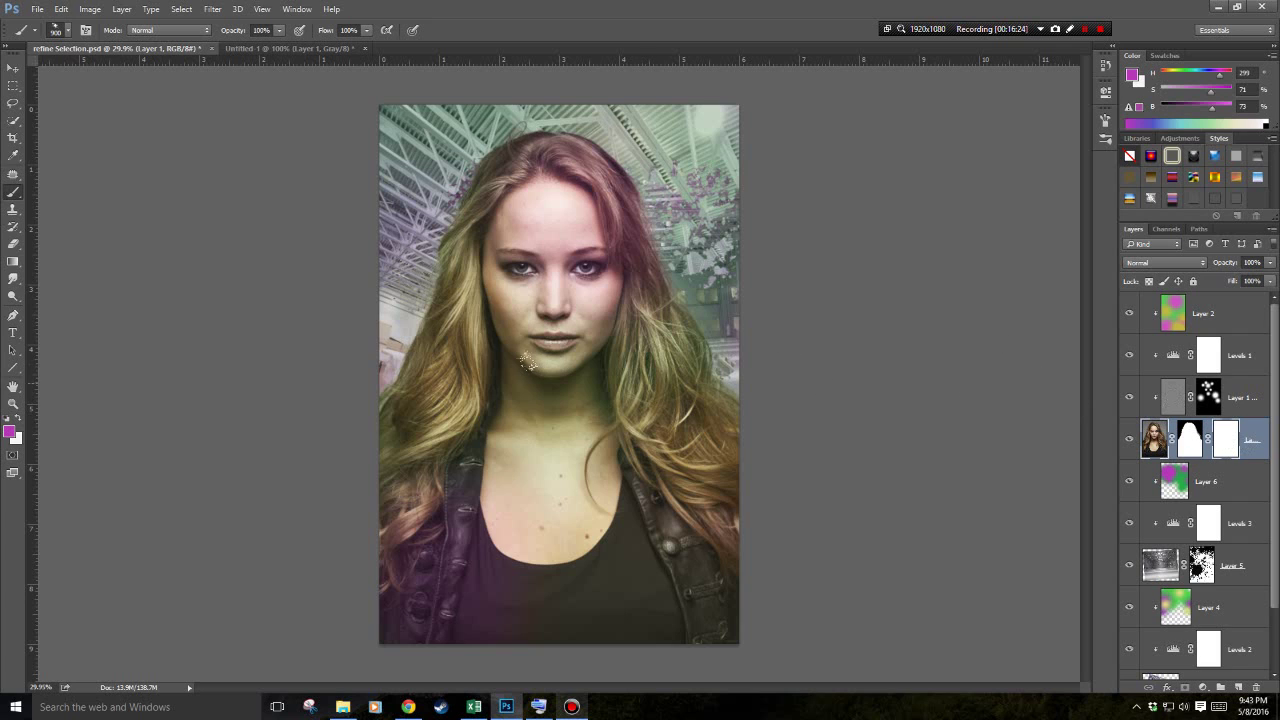
pyautogui.moveTo(415, 375); pyautogui.dragTo(395, 470)
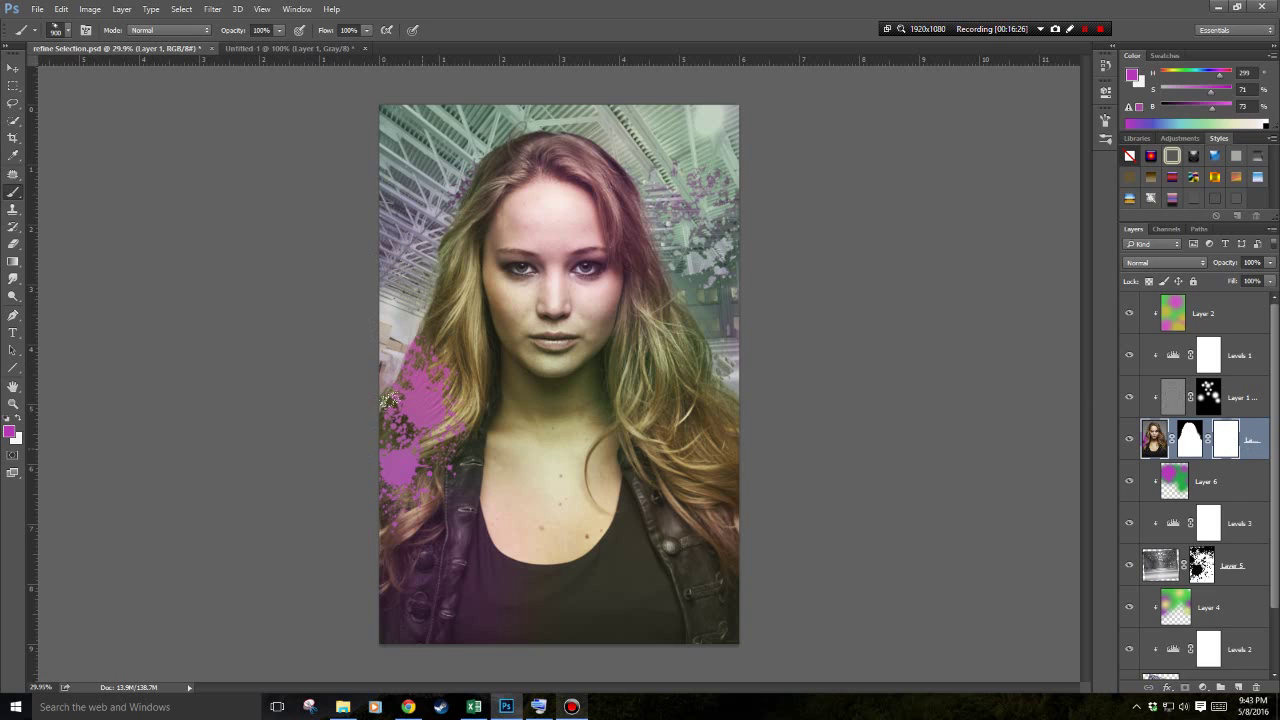
pyautogui.hotkey('ctrl', 'z')
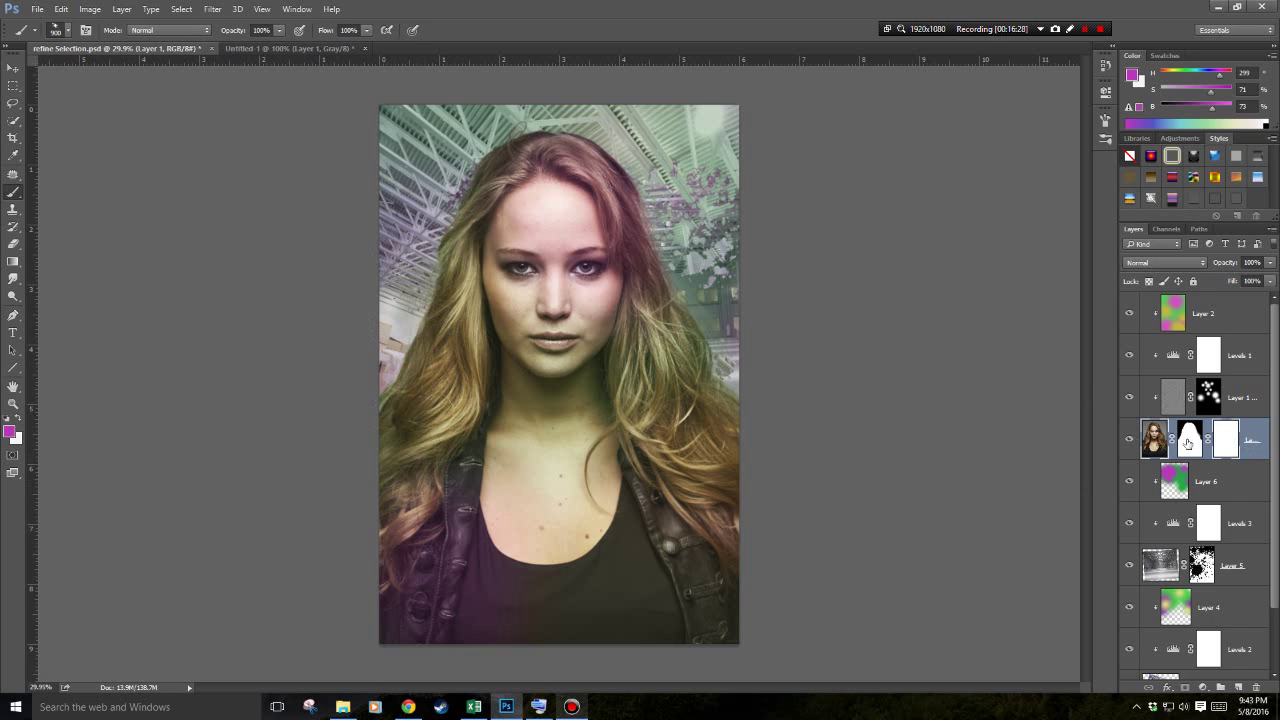
# Splatter black on Layer 1's mask over the left hair, then undo it.
pyautogui.click(1188, 443)
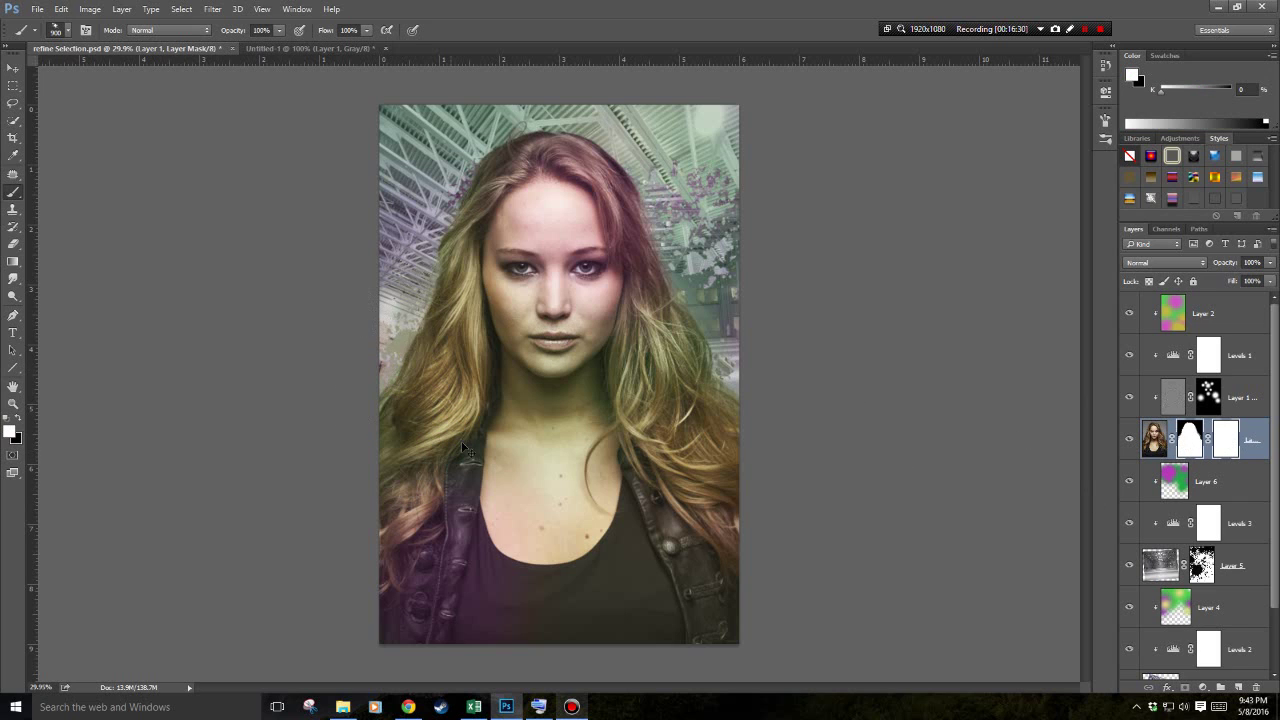
pyautogui.press('x')
pyautogui.moveTo(320, 400)
pyautogui.mouseDown()
pyautogui.moveTo(329, 471)
pyautogui.moveTo(272, 483)
pyautogui.mouseUp()
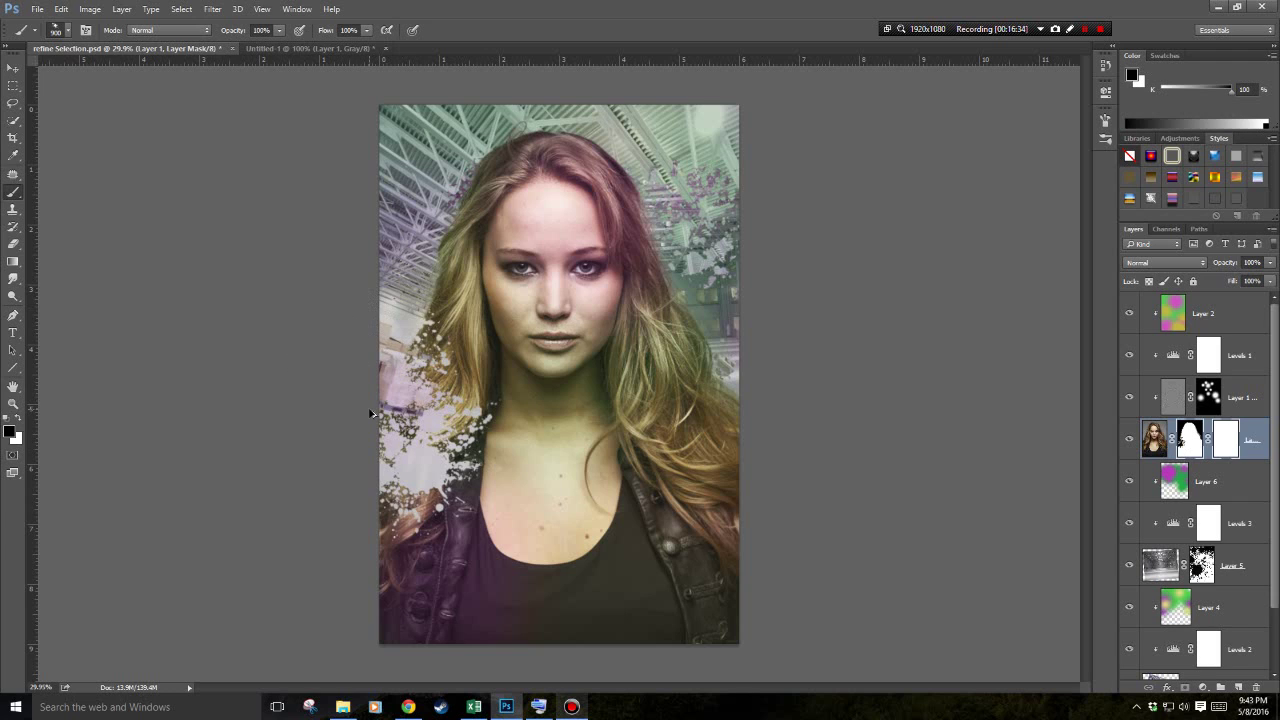
pyautogui.hotkey('ctrl', 'z')
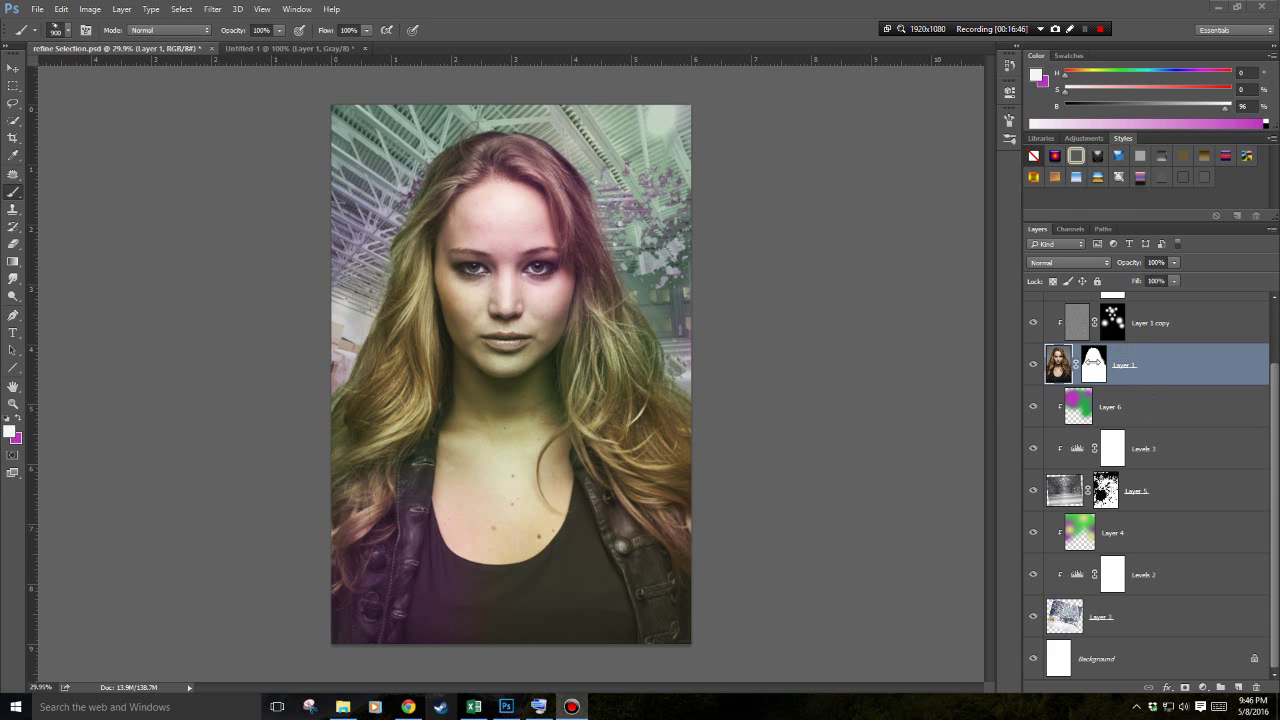
pyautogui.click(1092, 362)
pyautogui.press('d')
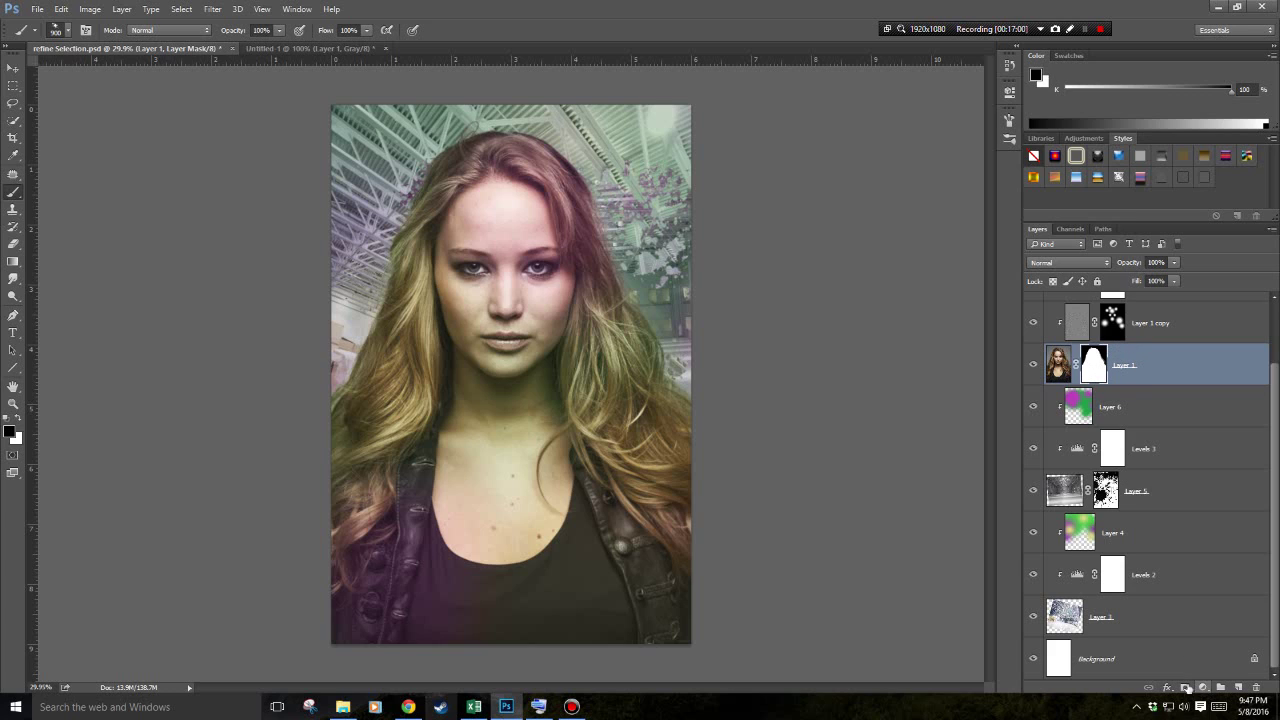
pyautogui.click(1185, 689)
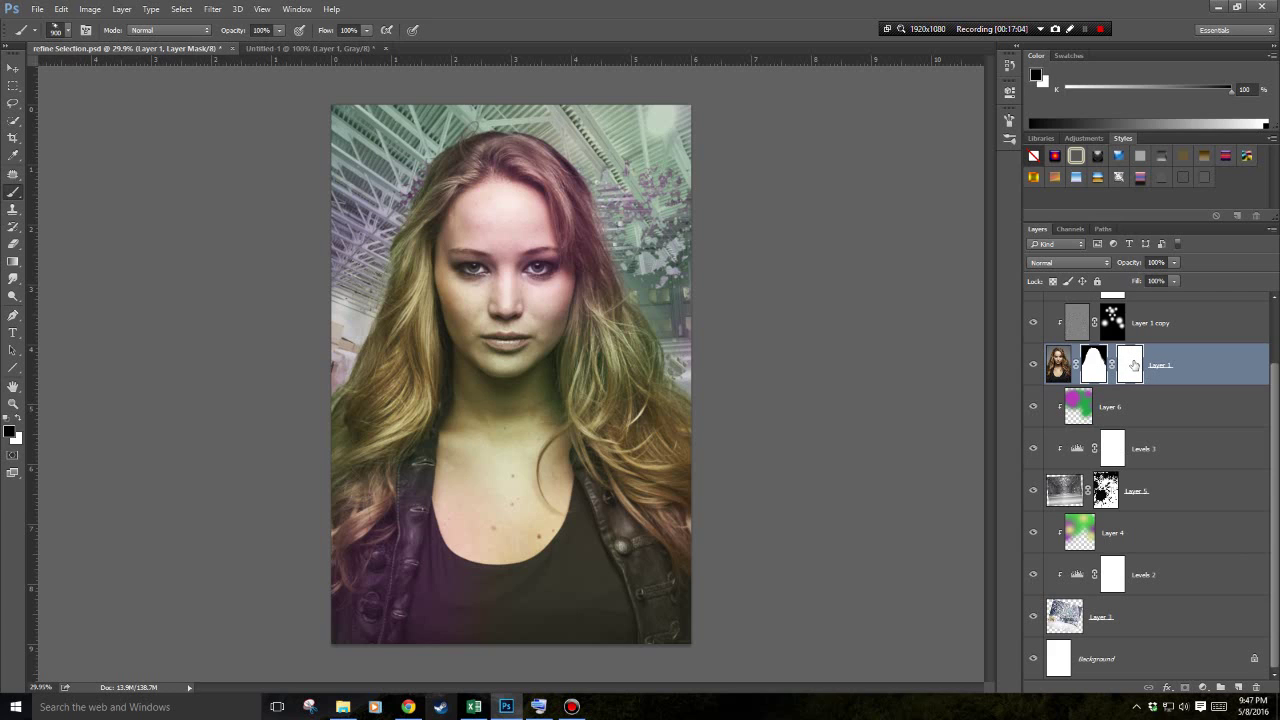
pyautogui.moveTo(1133, 365); pyautogui.dragTo(1258, 689)
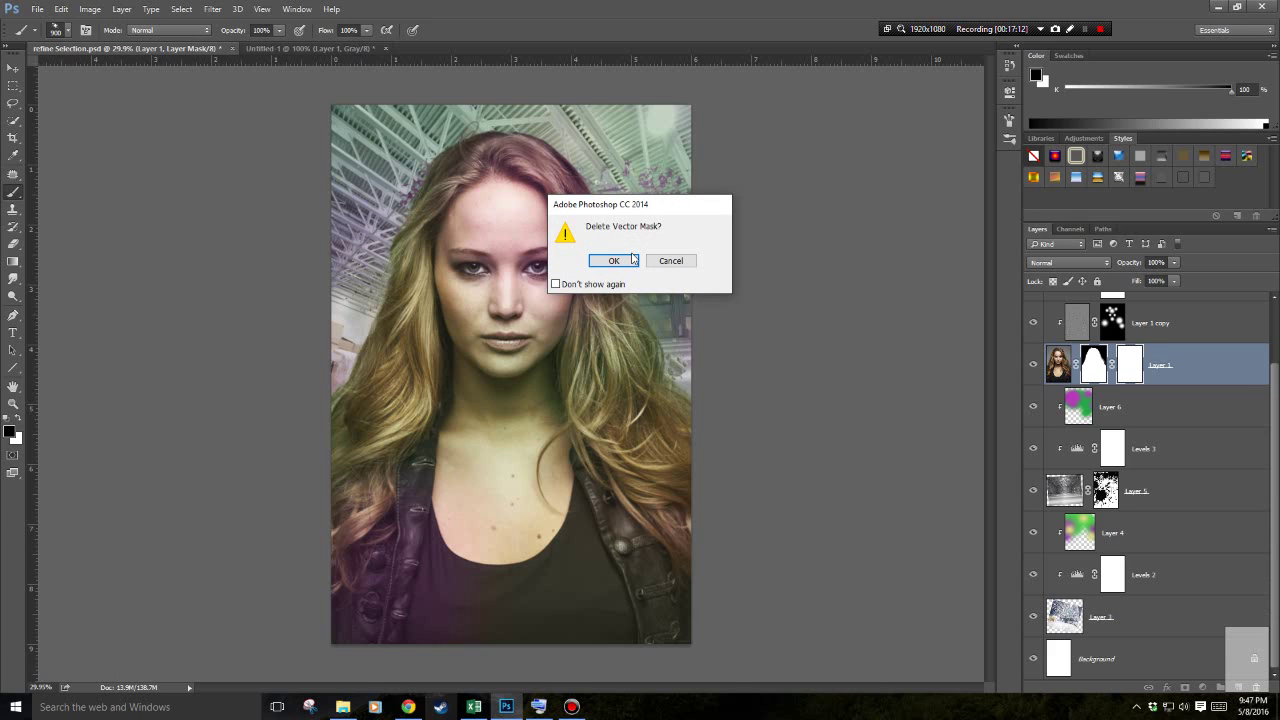
pyautogui.click(620, 256)
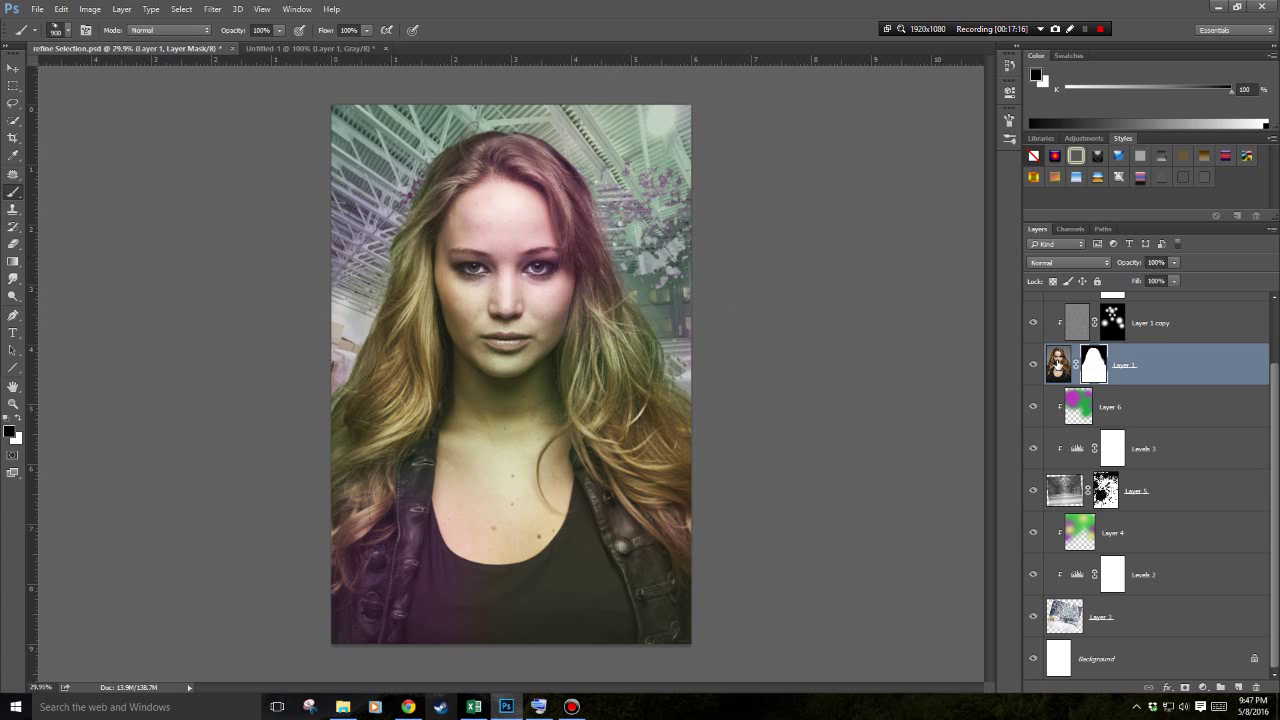
pyautogui.click(1058, 364)
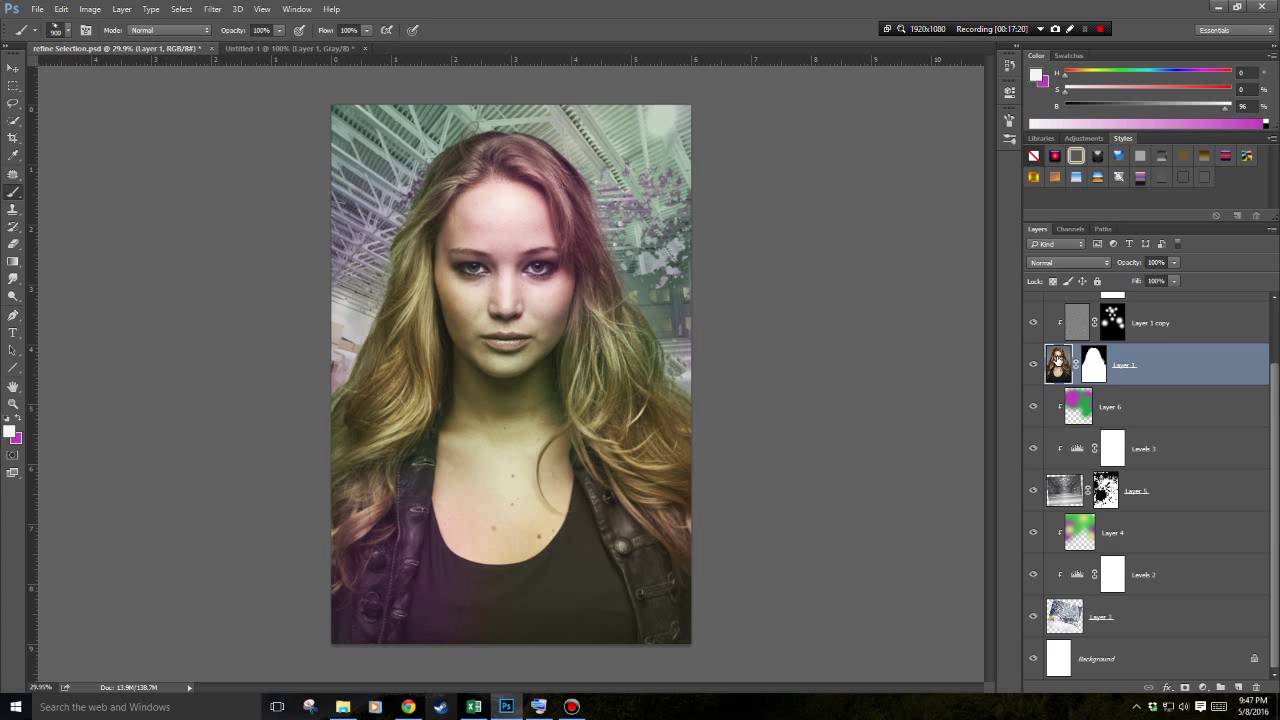
pyautogui.click(1097, 370)
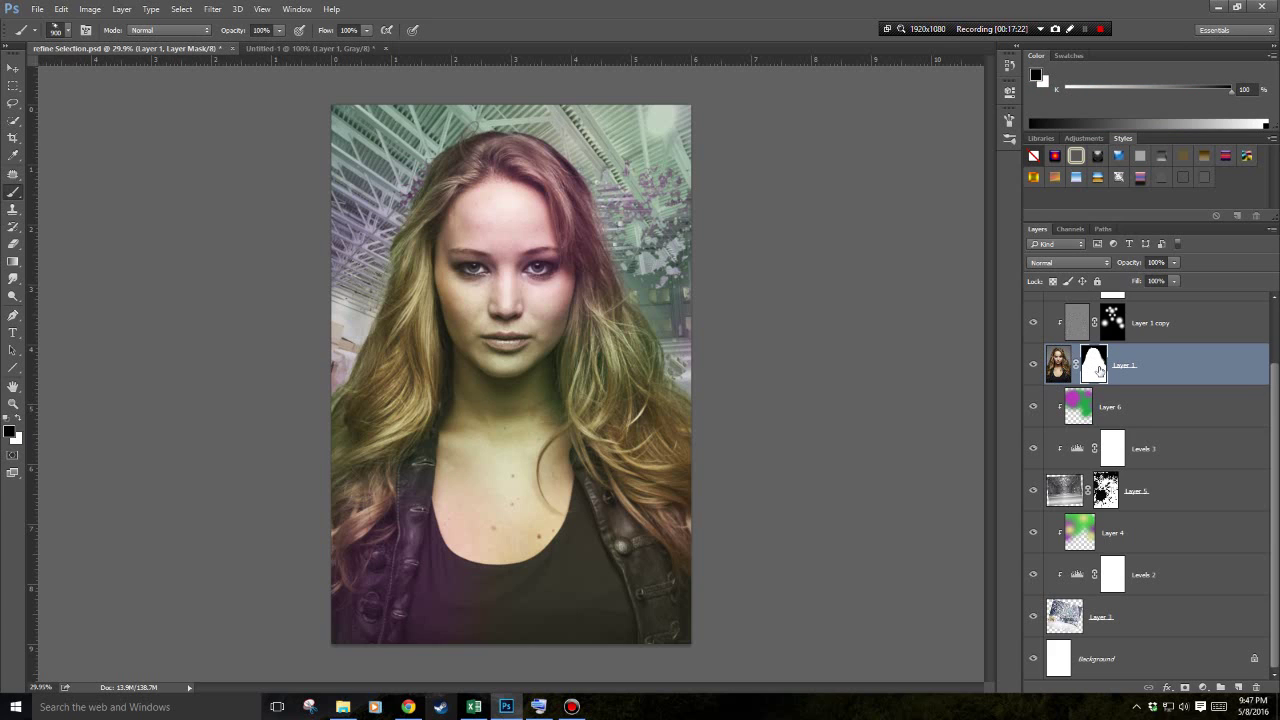
pyautogui.click(1058, 364)
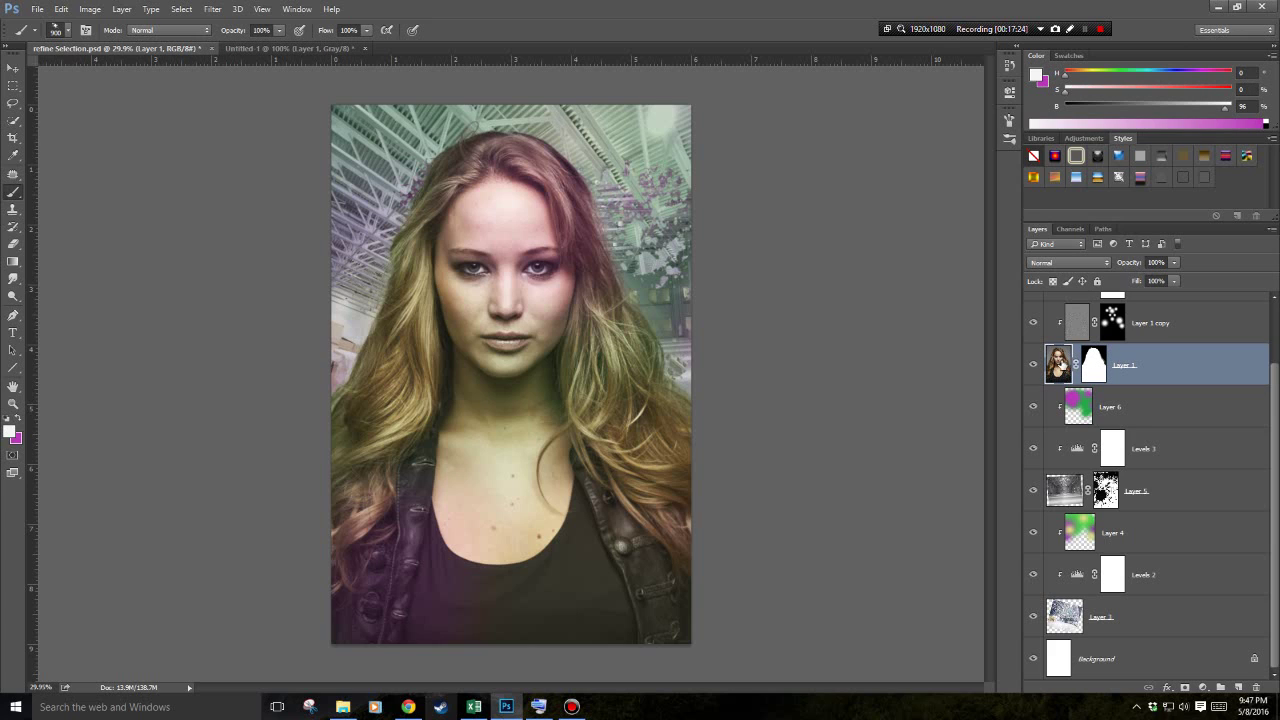
pyautogui.click(1186, 689)
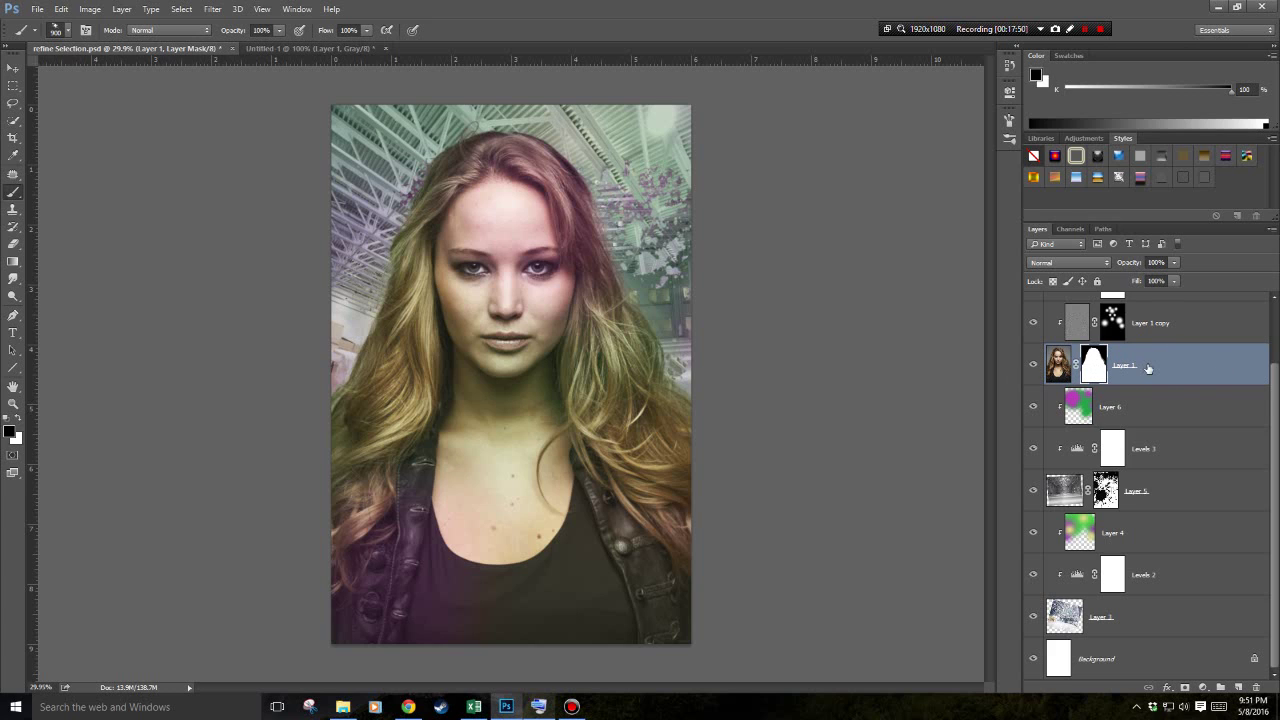
# Duplicate Layer 1 as Layer 1 copy 2 and hide the original Layer 1.
pyautogui.rightClick(1150, 369)
pyautogui.click(1210, 371)
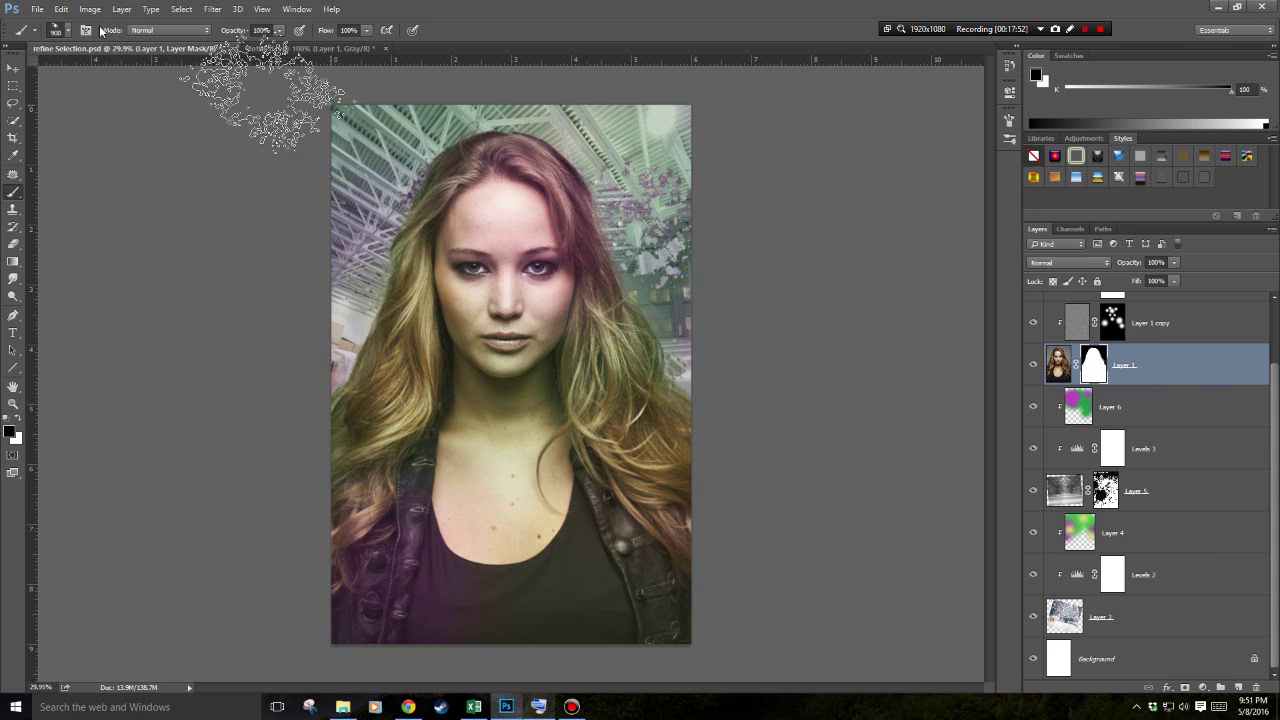
pyautogui.click(61, 9)
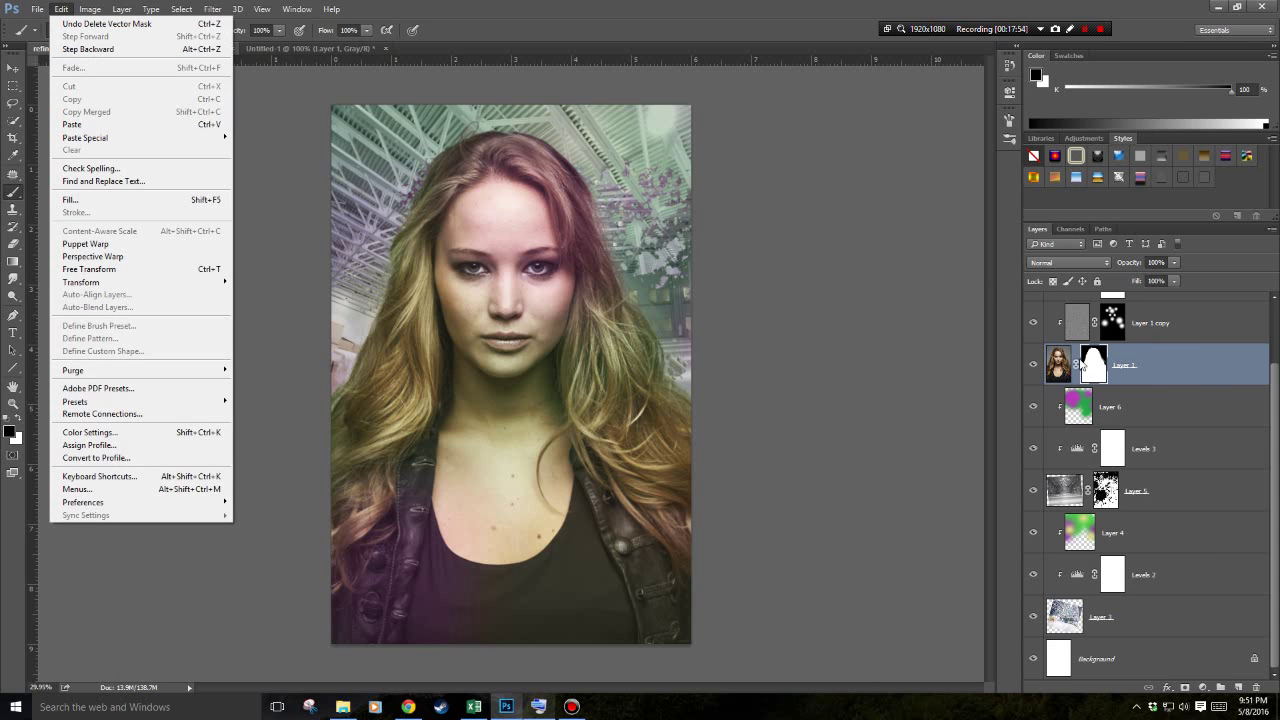
pyautogui.click(1138, 369)
pyautogui.moveTo(1160, 364); pyautogui.dragTo(1240, 688)
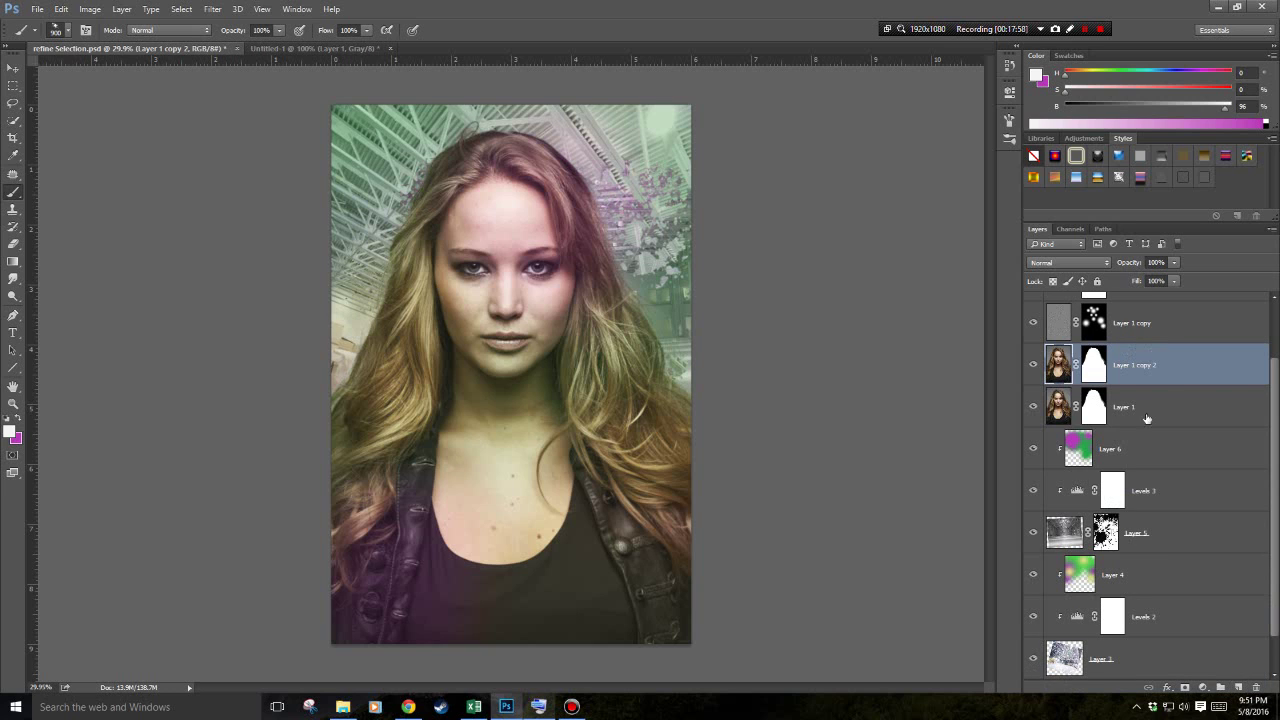
pyautogui.click(1033, 408)
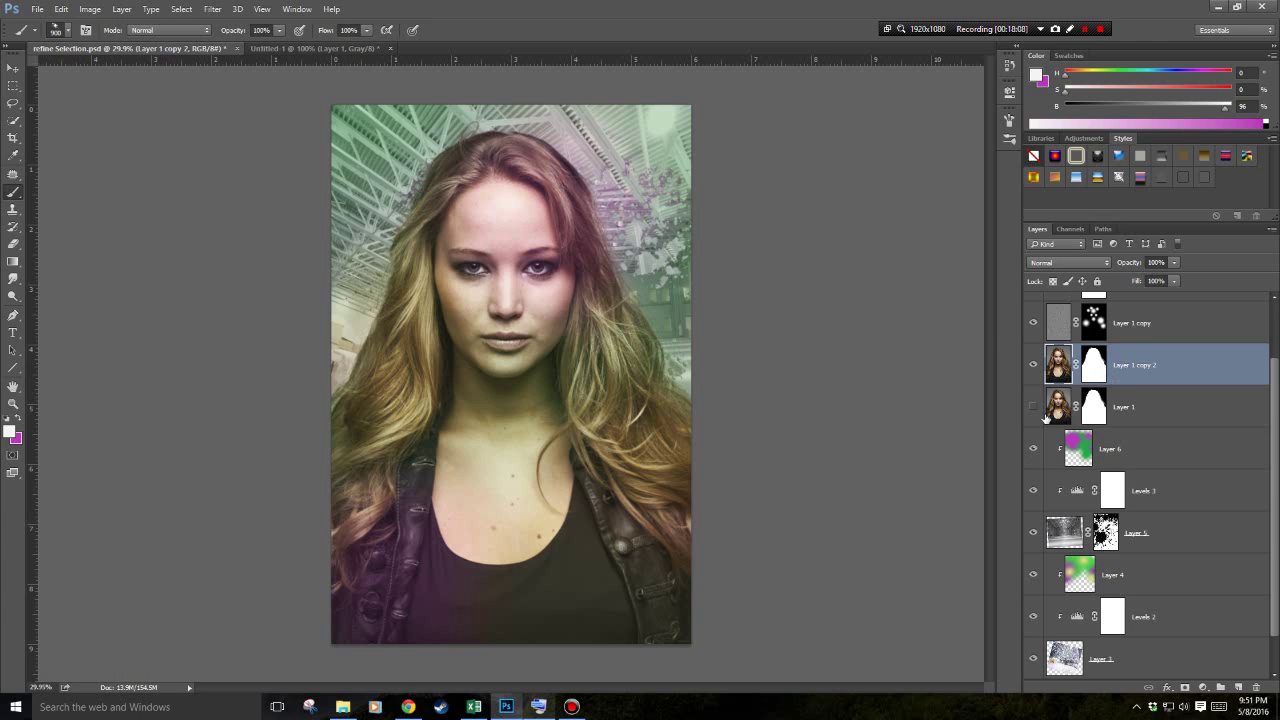
# On Layer 1 copy 2's mask, scatter the left and right hair edges into speckles.
pyautogui.click(1093, 403)
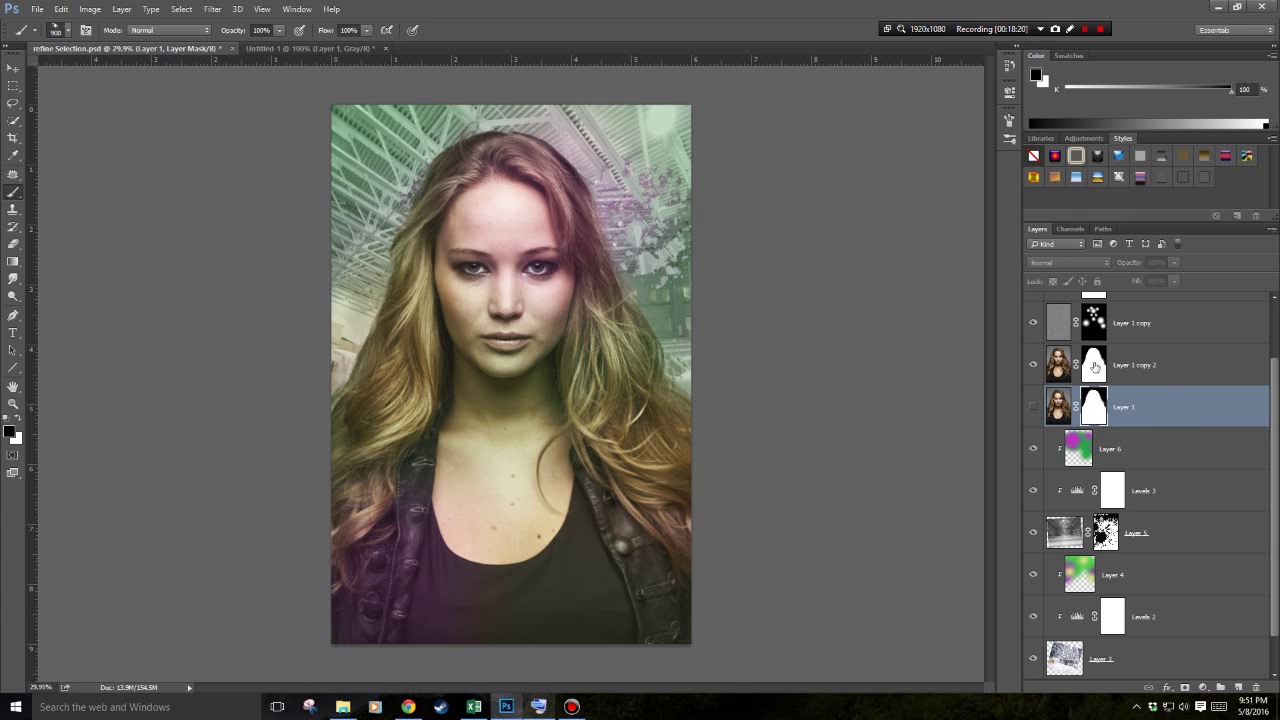
pyautogui.click(1096, 368)
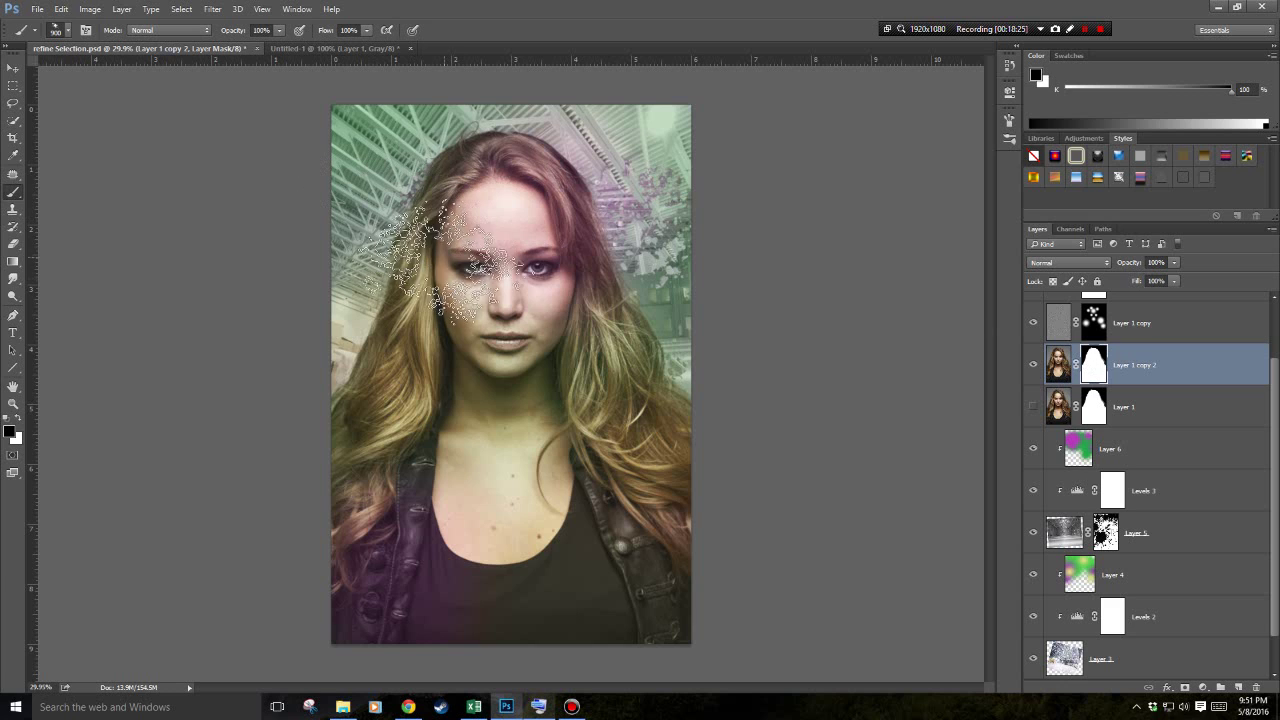
pyautogui.click(300, 365)
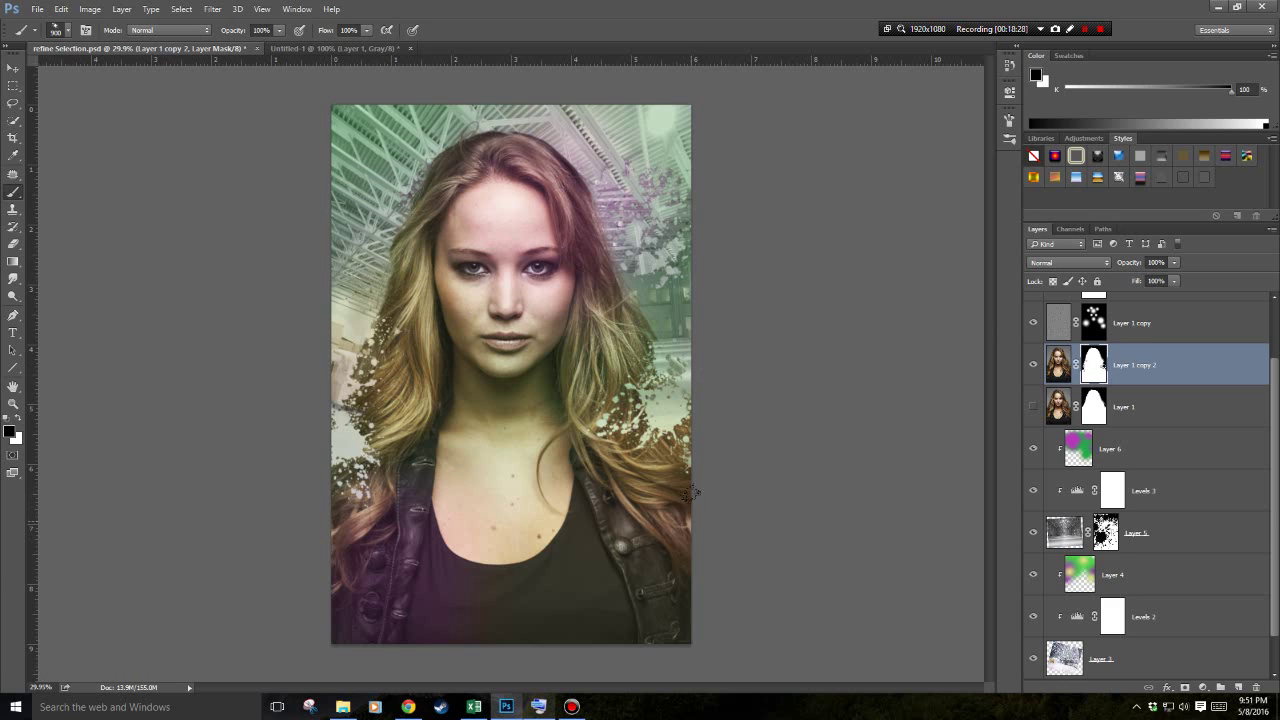
pyautogui.moveTo(696, 492); pyautogui.dragTo(664, 474)
pyautogui.press('alt')
# Clip Layer 1 copy, Levels 1 and Layer 2 onto Layer 1 copy 2.
pyautogui.scroll(1, 1116, 496)
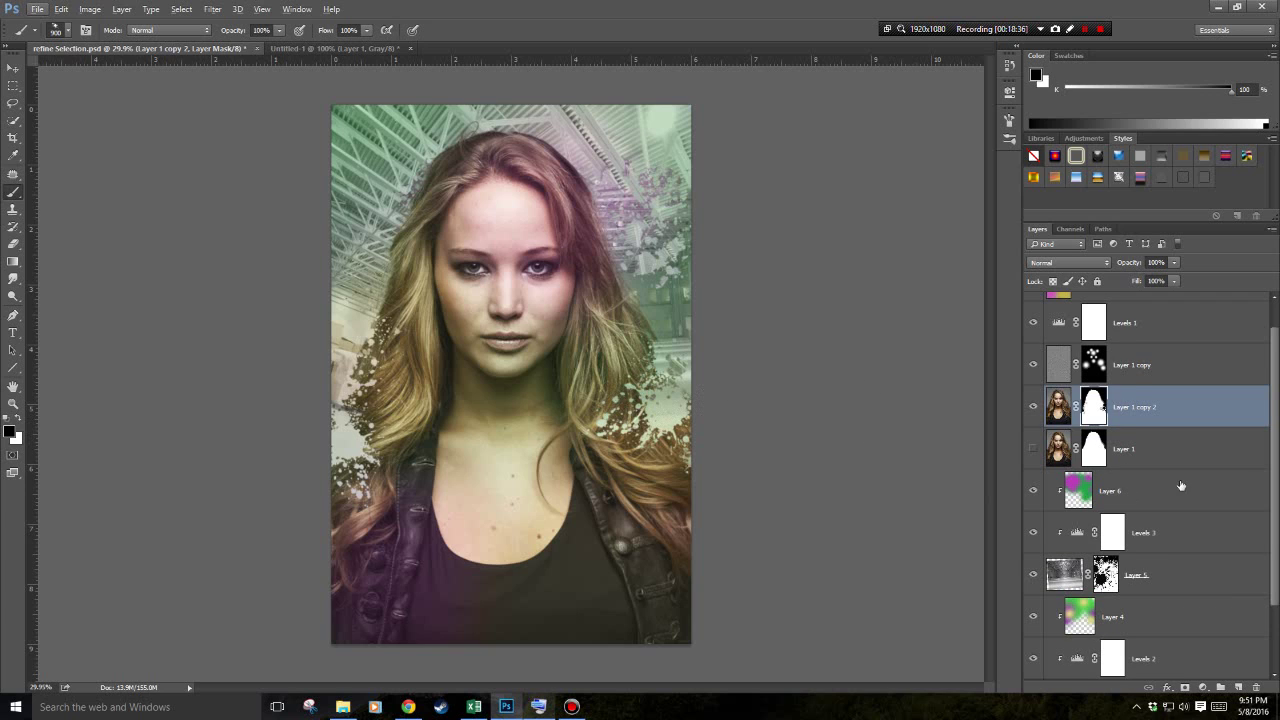
pyautogui.scroll(1, 1181, 486)
pyautogui.click(1062, 450)
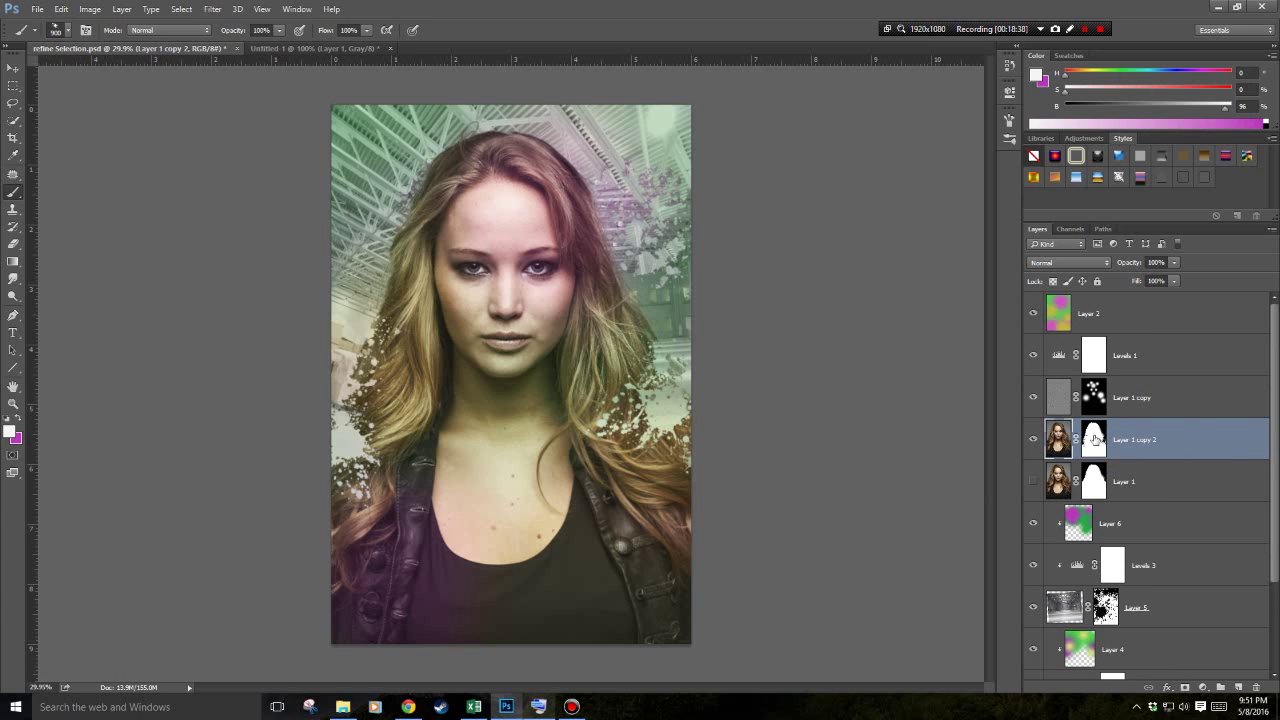
pyautogui.click(1203, 412)
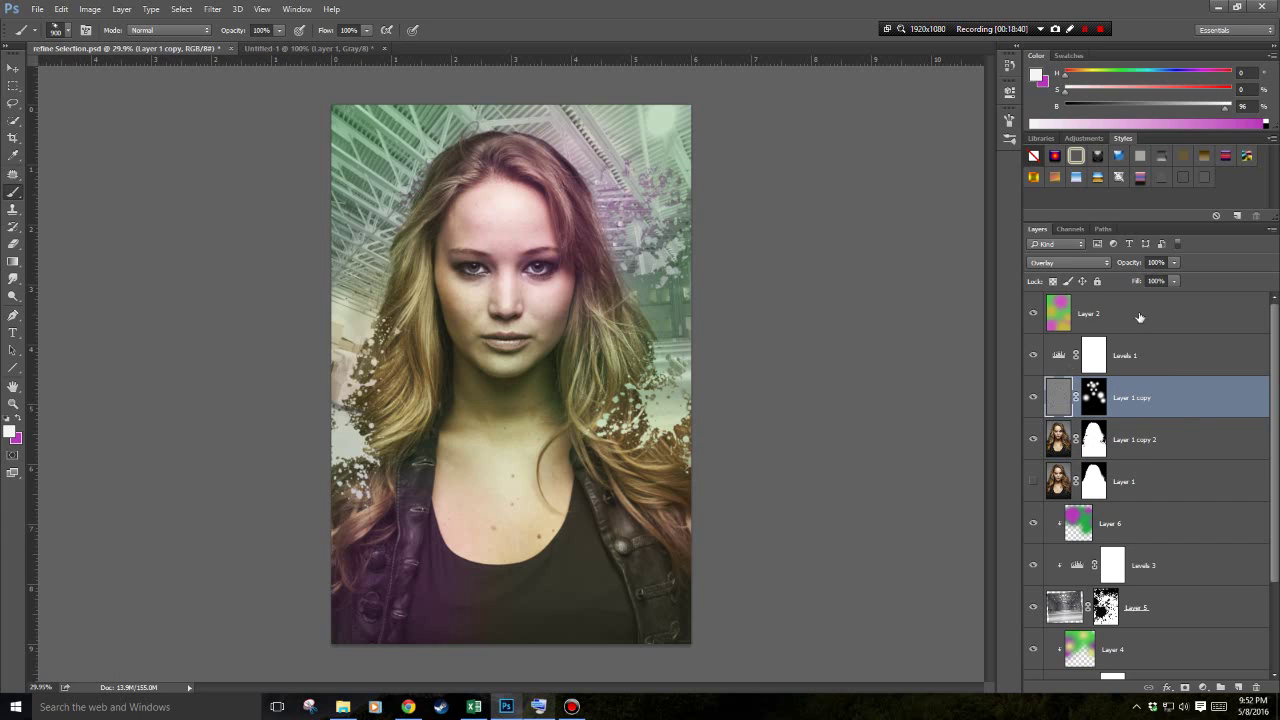
pyautogui.press('alt')
pyautogui.keyDown('alt'); pyautogui.click(1064, 416); pyautogui.keyUp('alt')
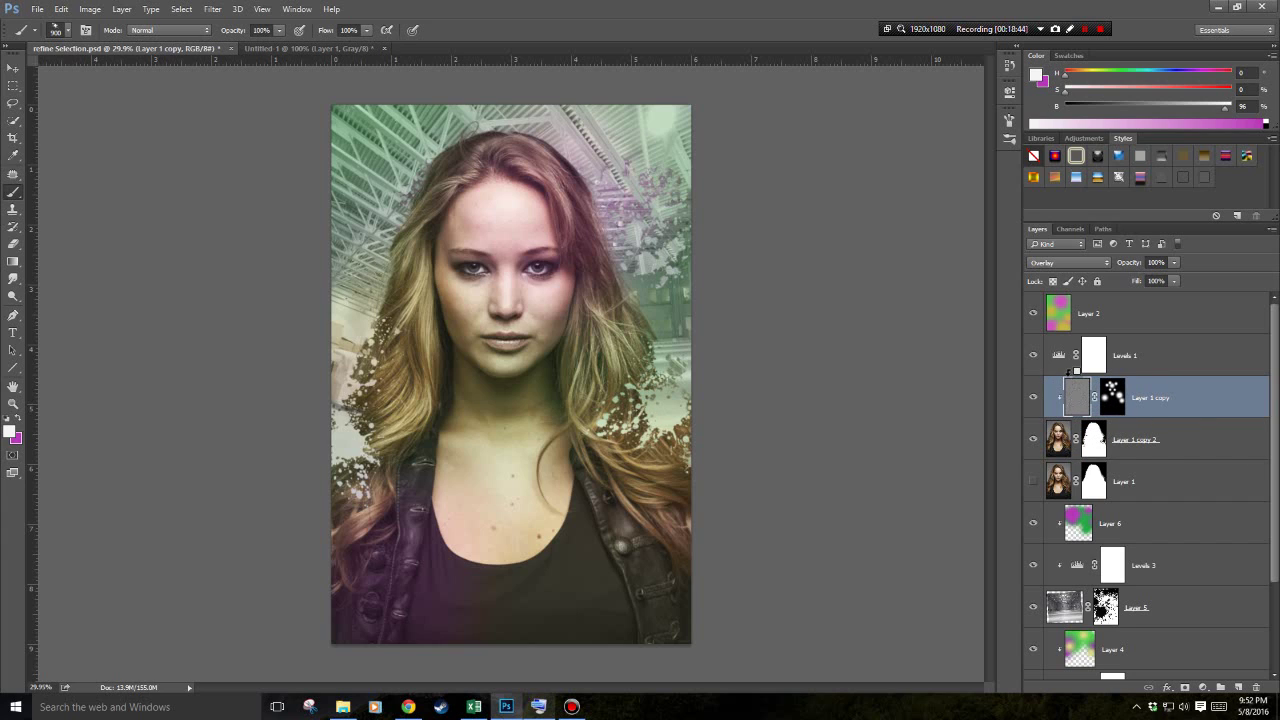
pyautogui.keyDown('alt'); pyautogui.click(1068, 372); pyautogui.keyUp('alt')
pyautogui.keyDown('alt'); pyautogui.click(1064, 334); pyautogui.keyUp('alt')
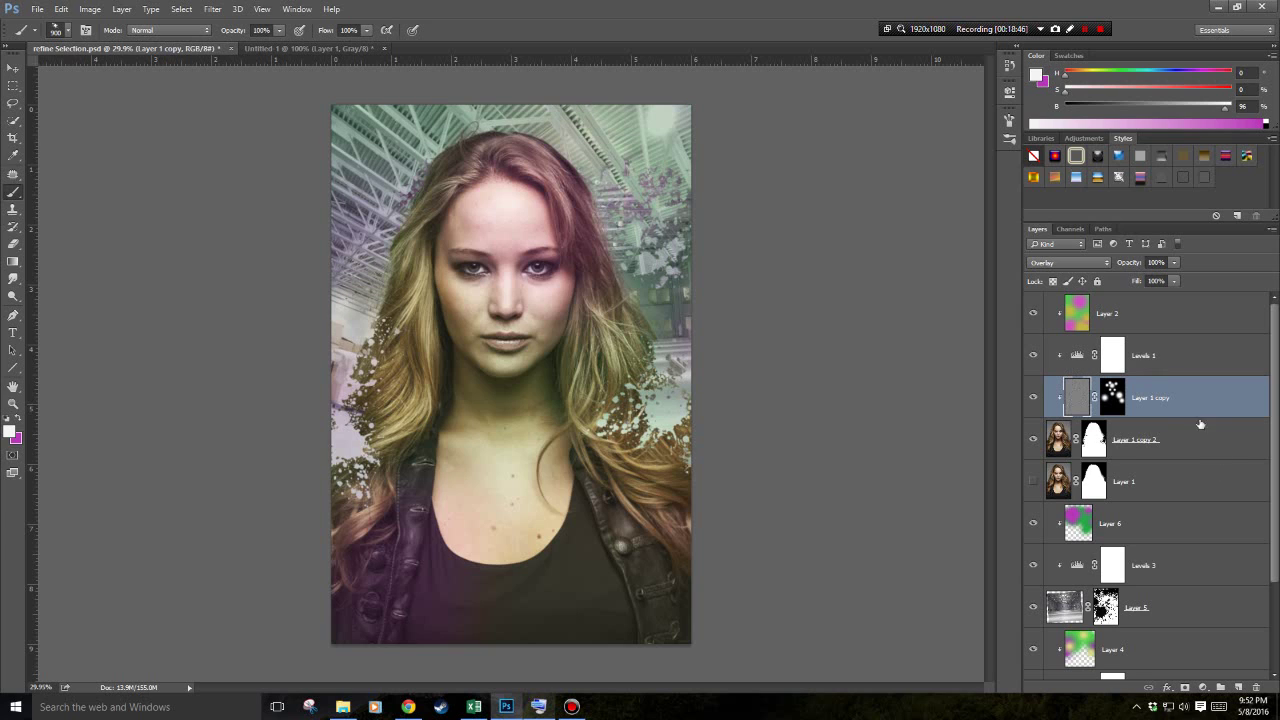
pyautogui.click(1118, 443)
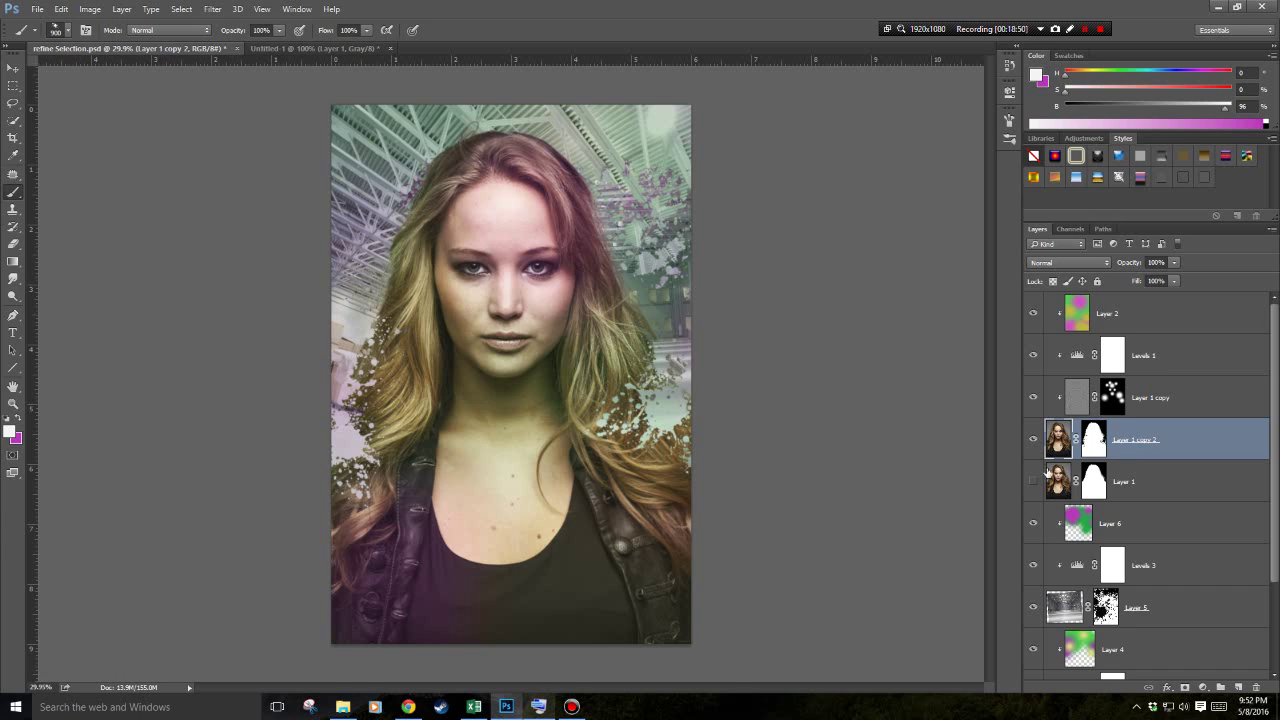
# Toggle the Layer 3 background off and on to compare.
pyautogui.scroll(-1, 1160, 458)
pyautogui.click(1170, 445)
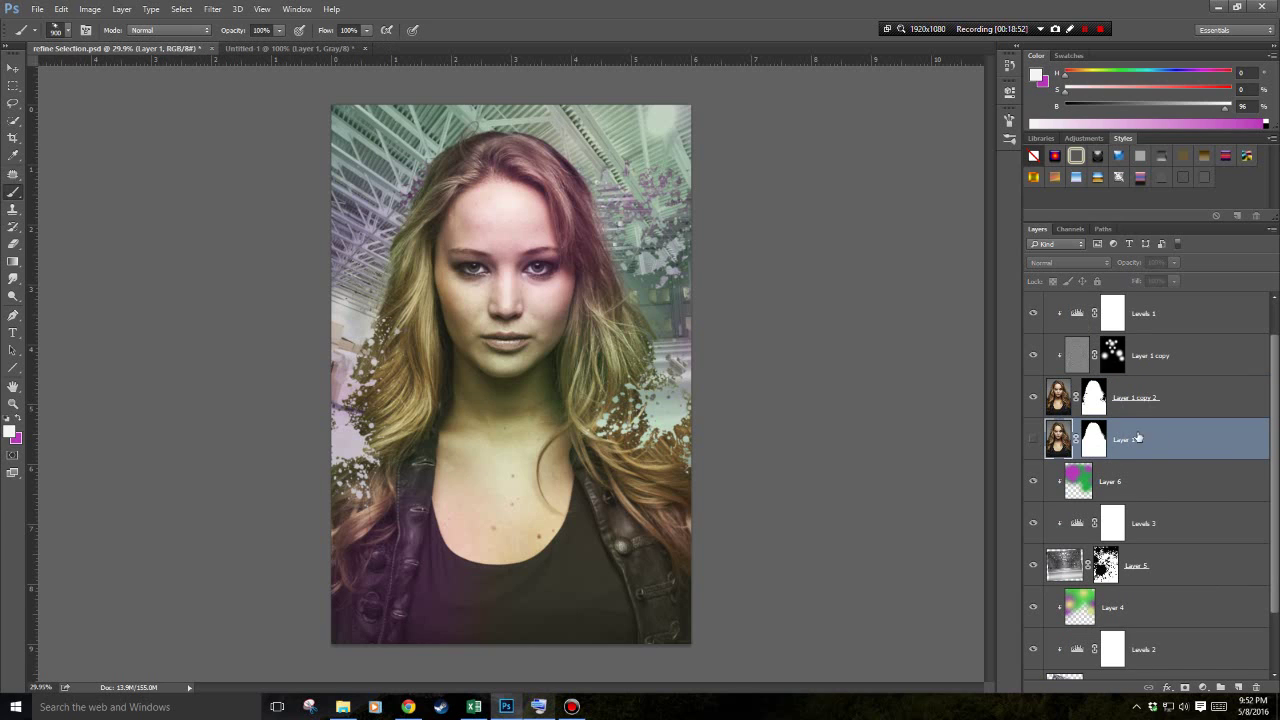
pyautogui.scroll(-2, 1160, 470)
pyautogui.click(1150, 488)
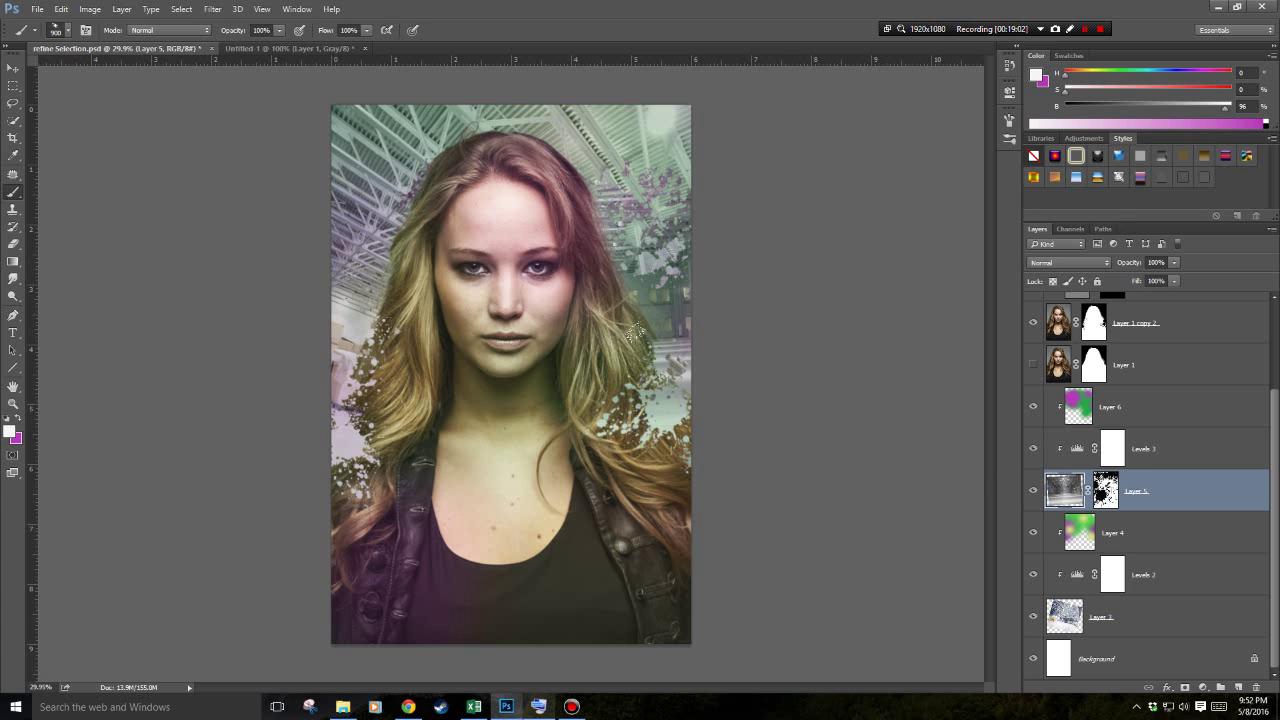
pyautogui.click(1068, 614)
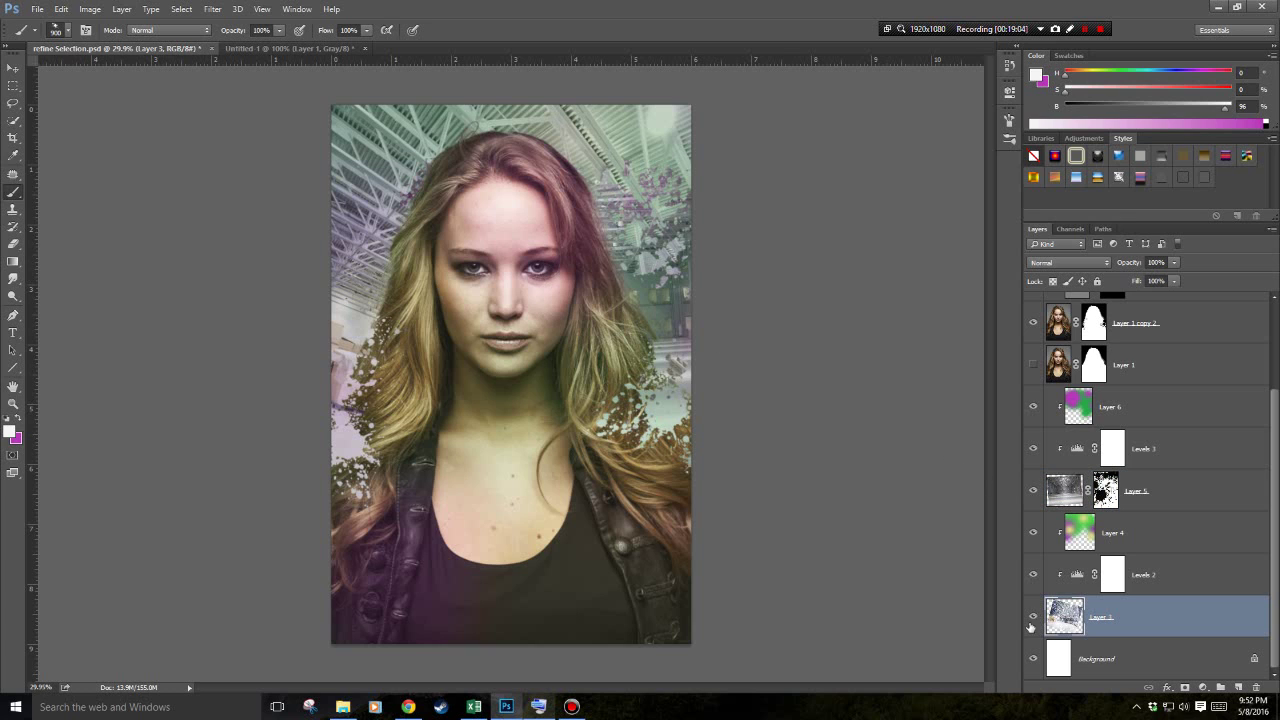
pyautogui.click(1032, 618)
pyautogui.click(1032, 618)
pyautogui.scroll(3, 1121, 506)
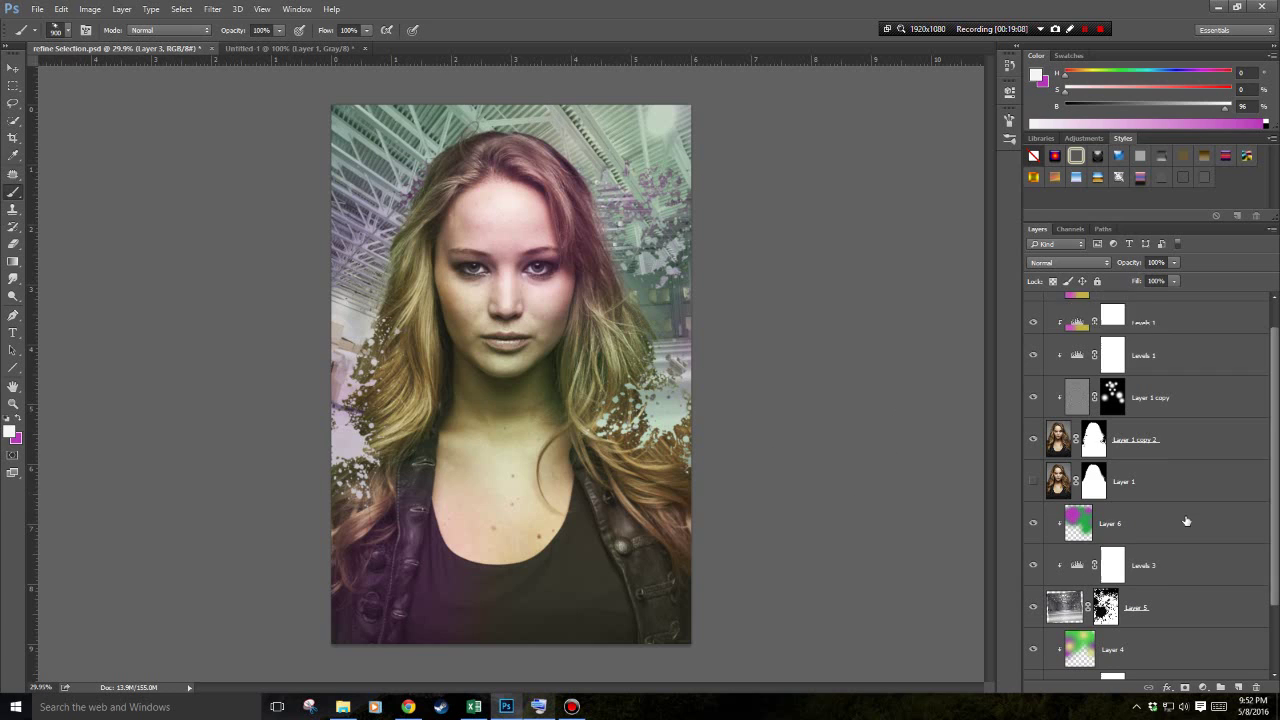
# Add a new Layer 7 at the top and choose saturated magenta with a 1600 px brush.
pyautogui.click(1238, 690)
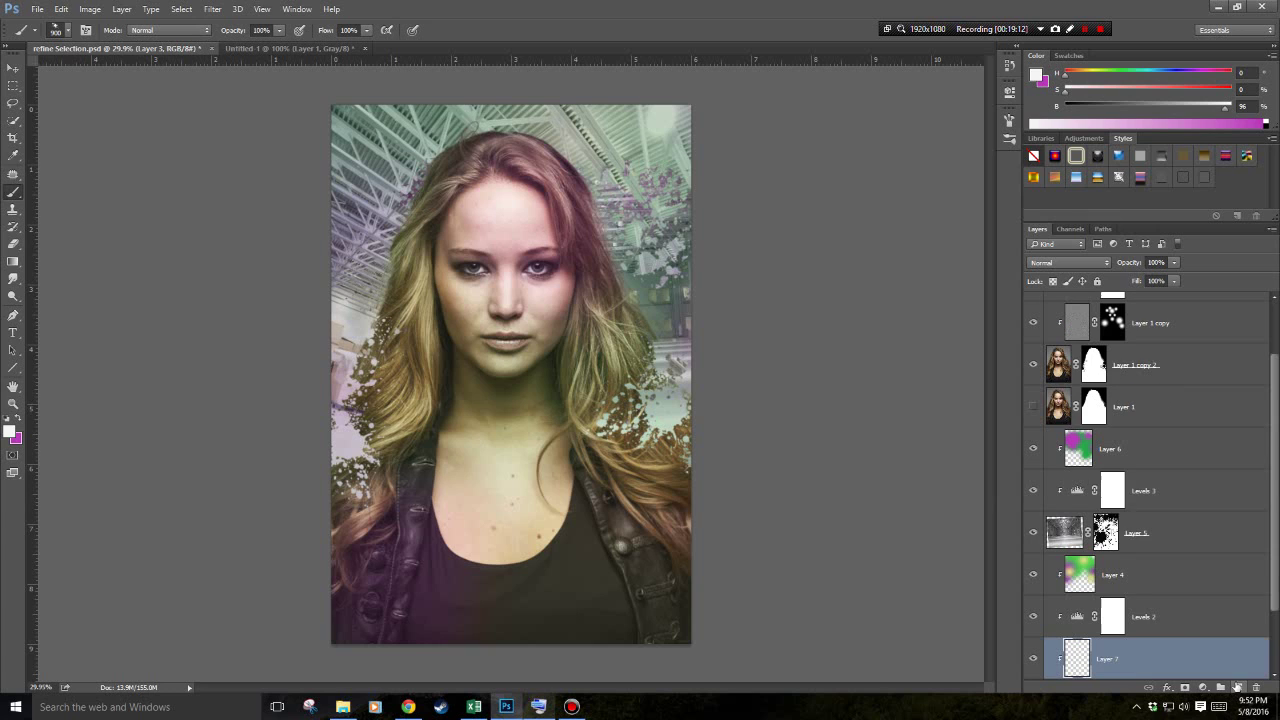
pyautogui.moveTo(1130, 667); pyautogui.dragTo(1118, 300)
pyautogui.press(']')
pyautogui.press(']')
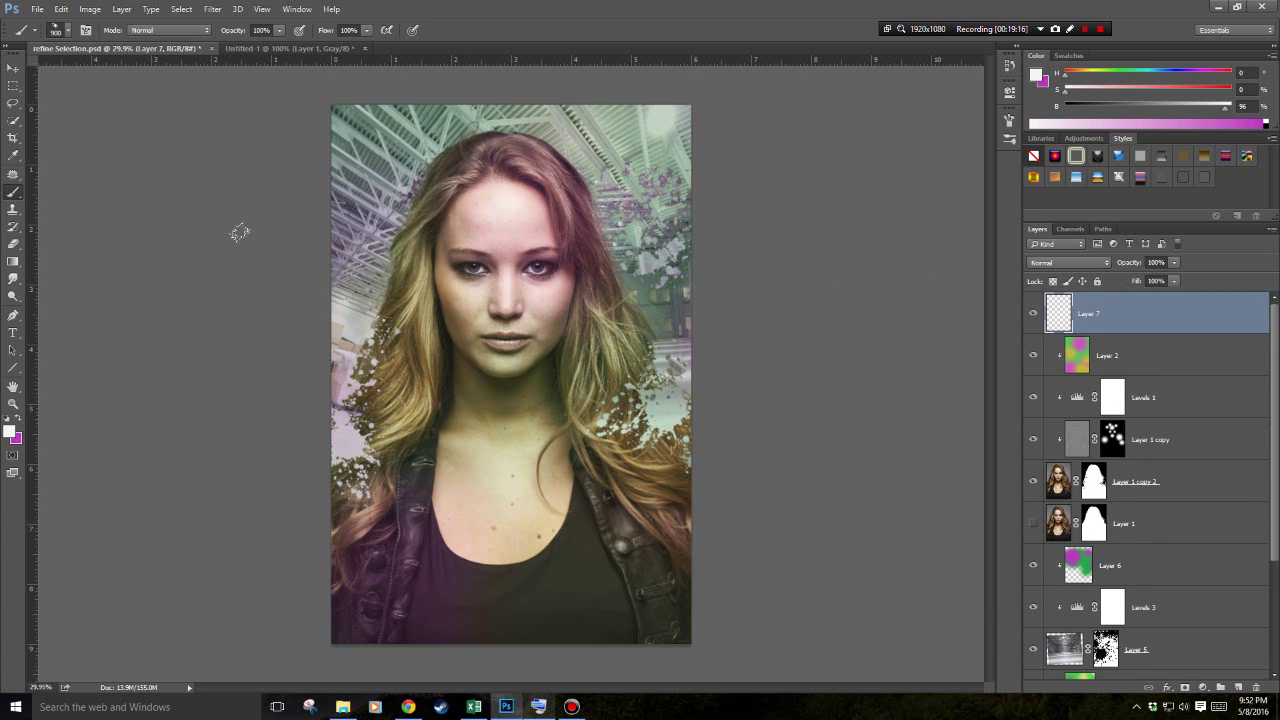
pyautogui.press(']')
pyautogui.press(']')
pyautogui.press(']')
pyautogui.press(']')
pyautogui.press(']')
pyautogui.click(1036, 78)
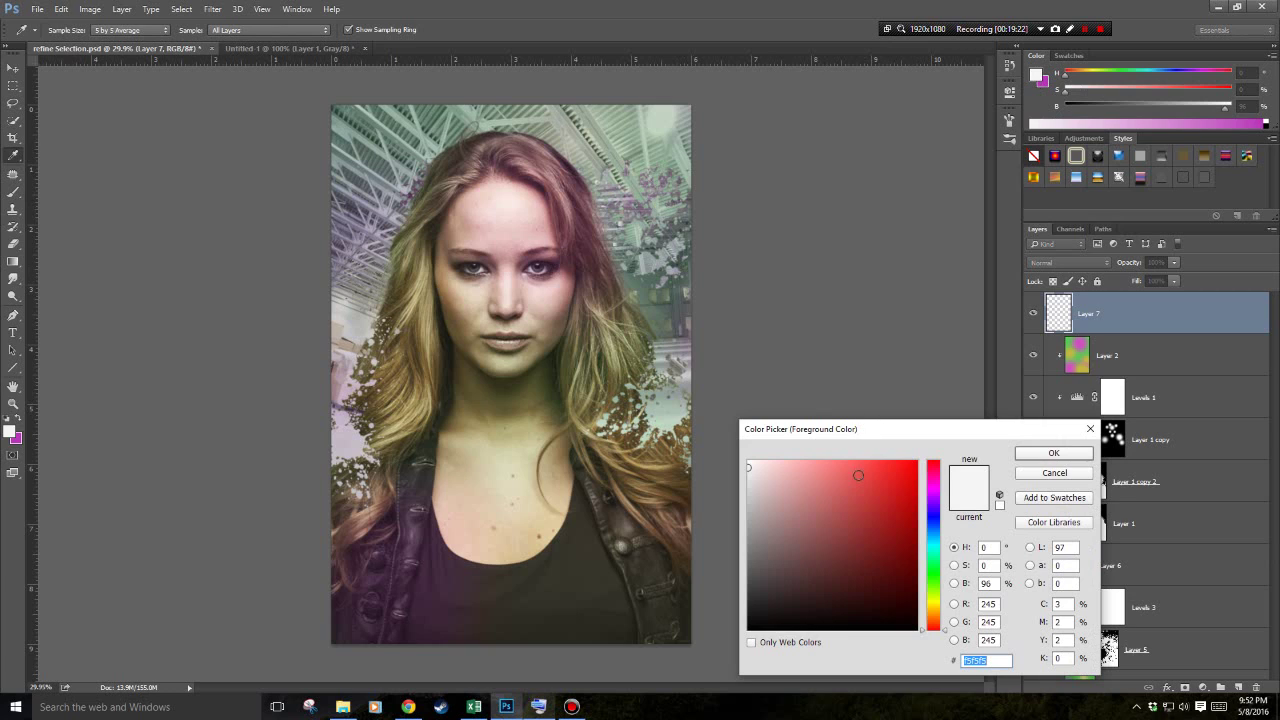
pyautogui.click(936, 491)
pyautogui.click(868, 510)
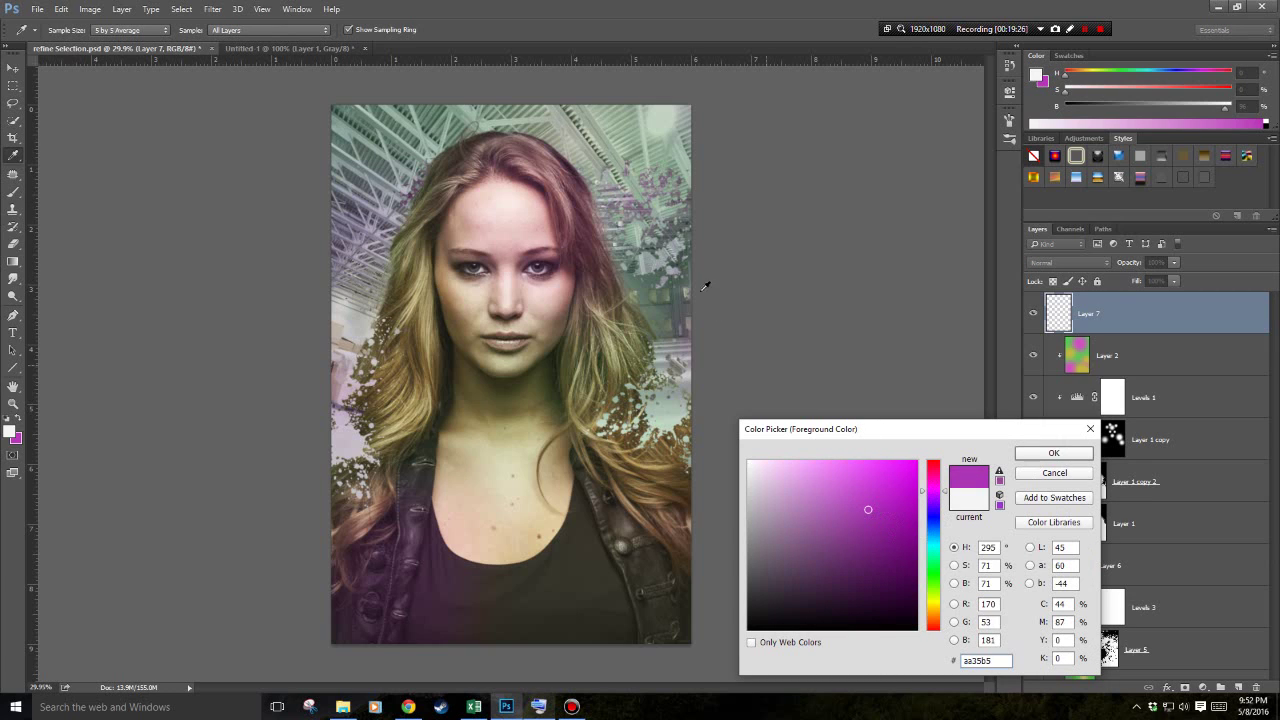
pyautogui.click(1054, 454)
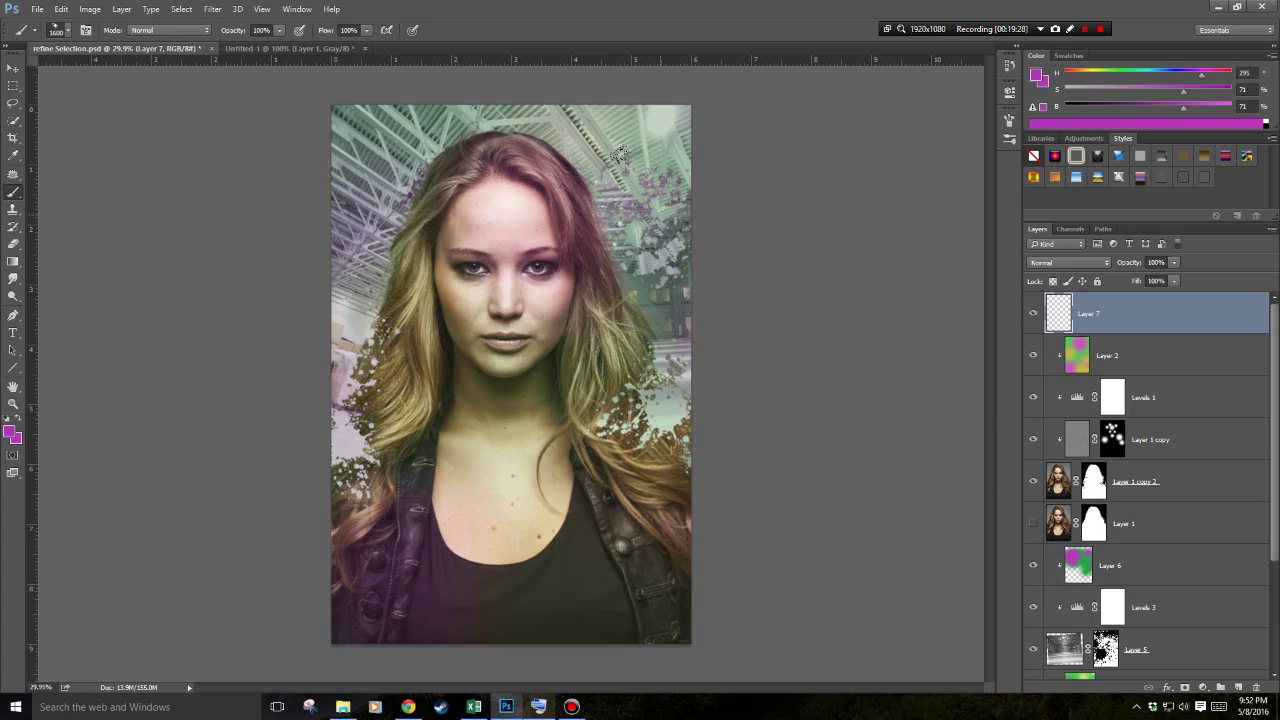
# Splatter magenta down the right side, lower half, left edge and upper left.
pyautogui.moveTo(603, 100)
pyautogui.mouseDown()
pyautogui.moveTo(645, 250)
pyautogui.moveTo(640, 480)
pyautogui.mouseUp()
pyautogui.press(']')
pyautogui.press(']')
pyautogui.press(']')
pyautogui.press(']')
pyautogui.press(']')
pyautogui.press(']')
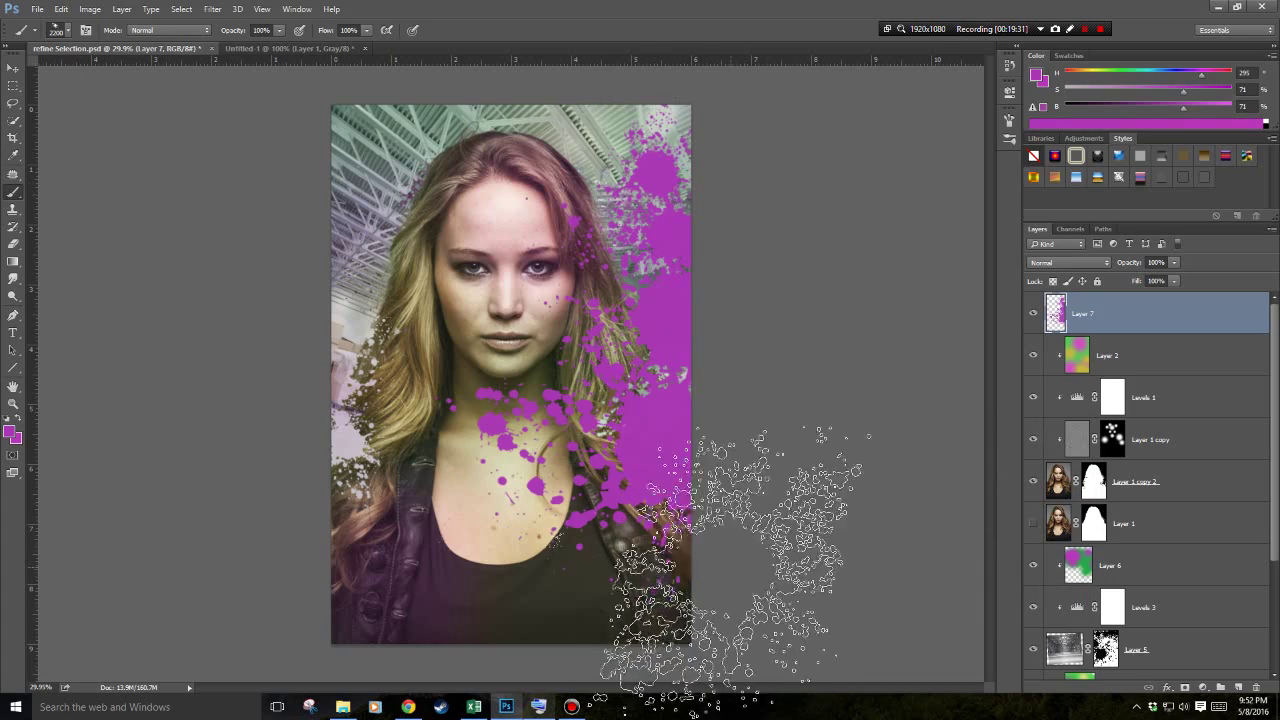
pyautogui.moveTo(185, 335)
pyautogui.mouseDown()
pyautogui.moveTo(480, 640)
pyautogui.moveTo(500, 690)
pyautogui.mouseUp()
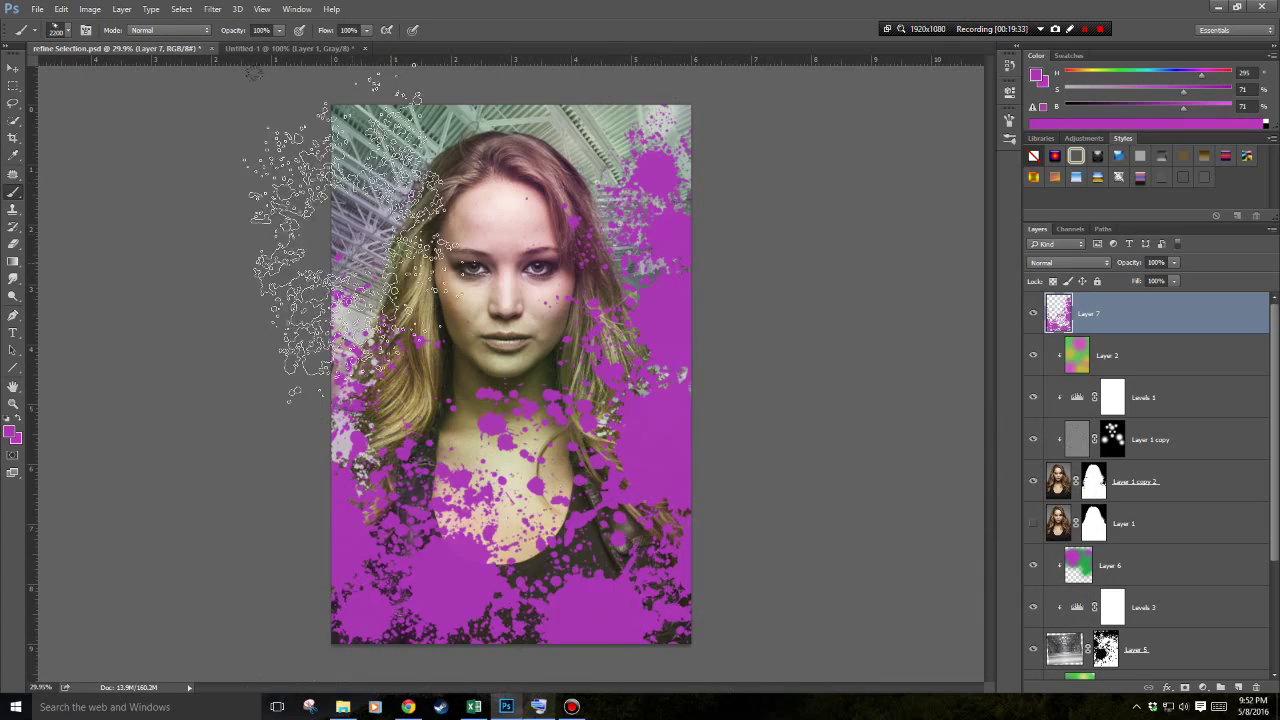
pyautogui.click(385, 50)
pyautogui.press(']')
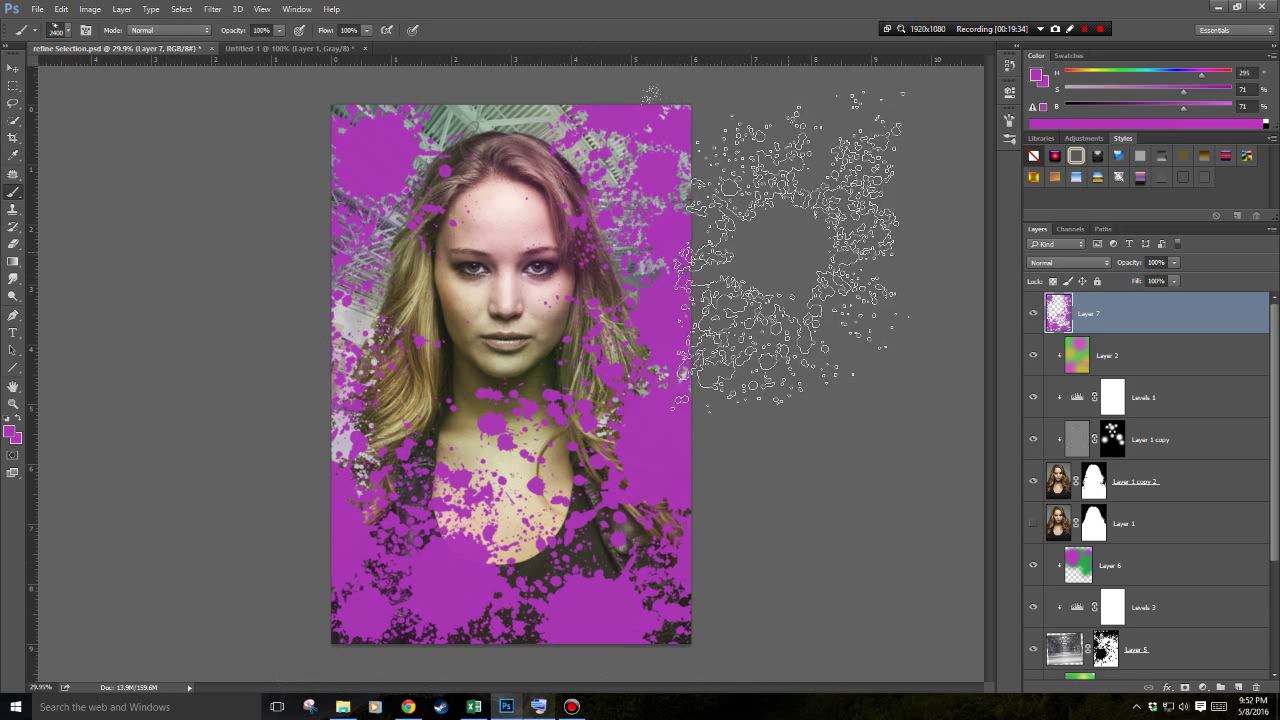
# Switch to the 340 px splatter brush and enlarge it to 500.
pyautogui.click(70, 31)
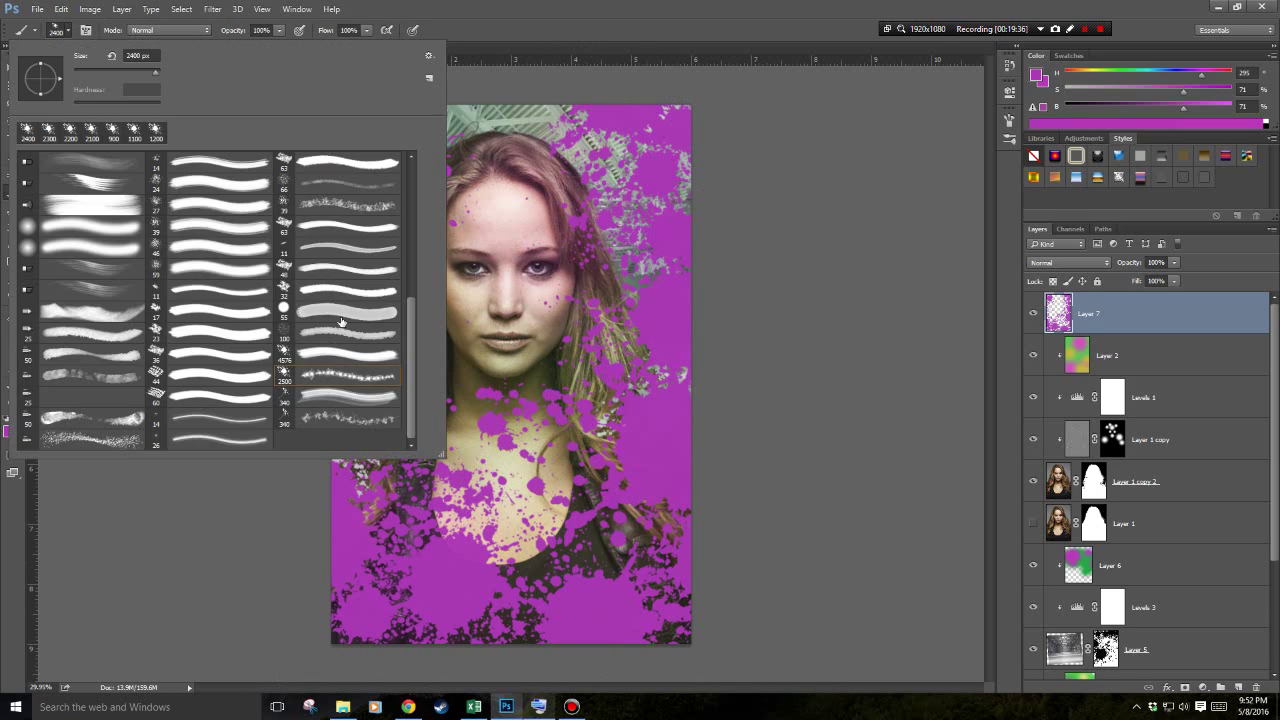
pyautogui.click(345, 420)
pyautogui.click(760, 215)
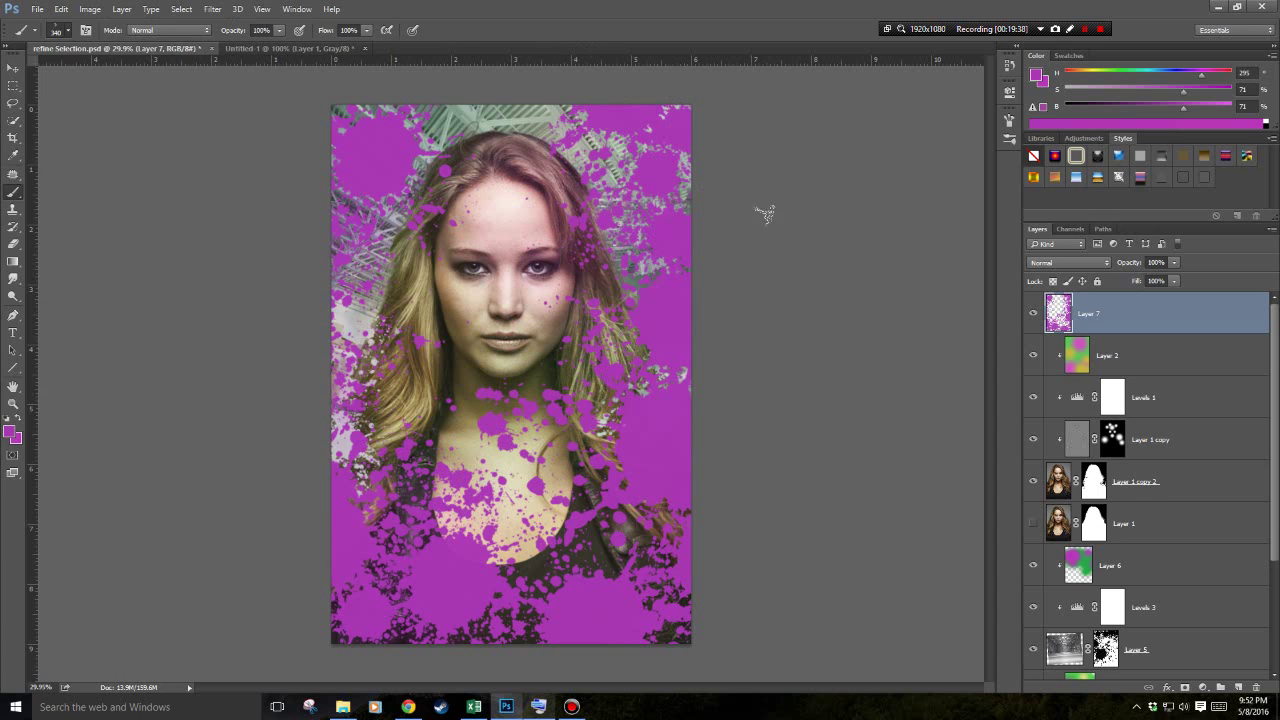
pyautogui.press(']')
pyautogui.press(']')
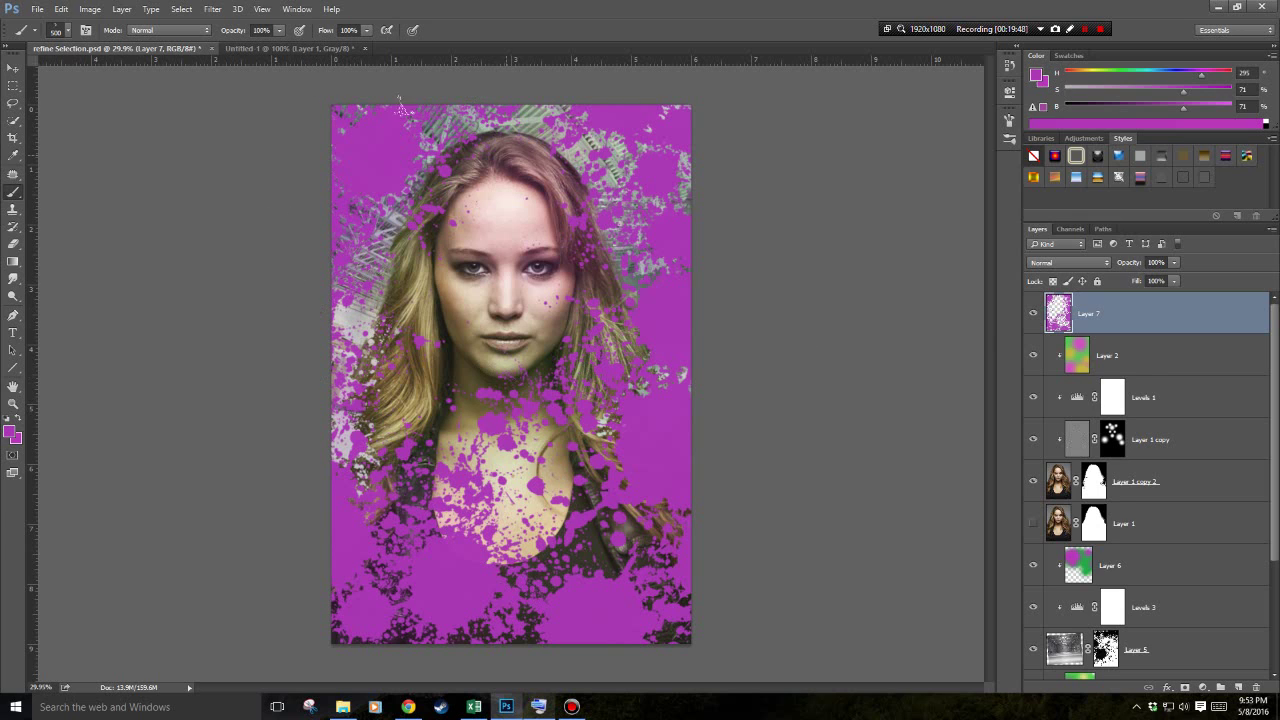
pyautogui.click(66, 32)
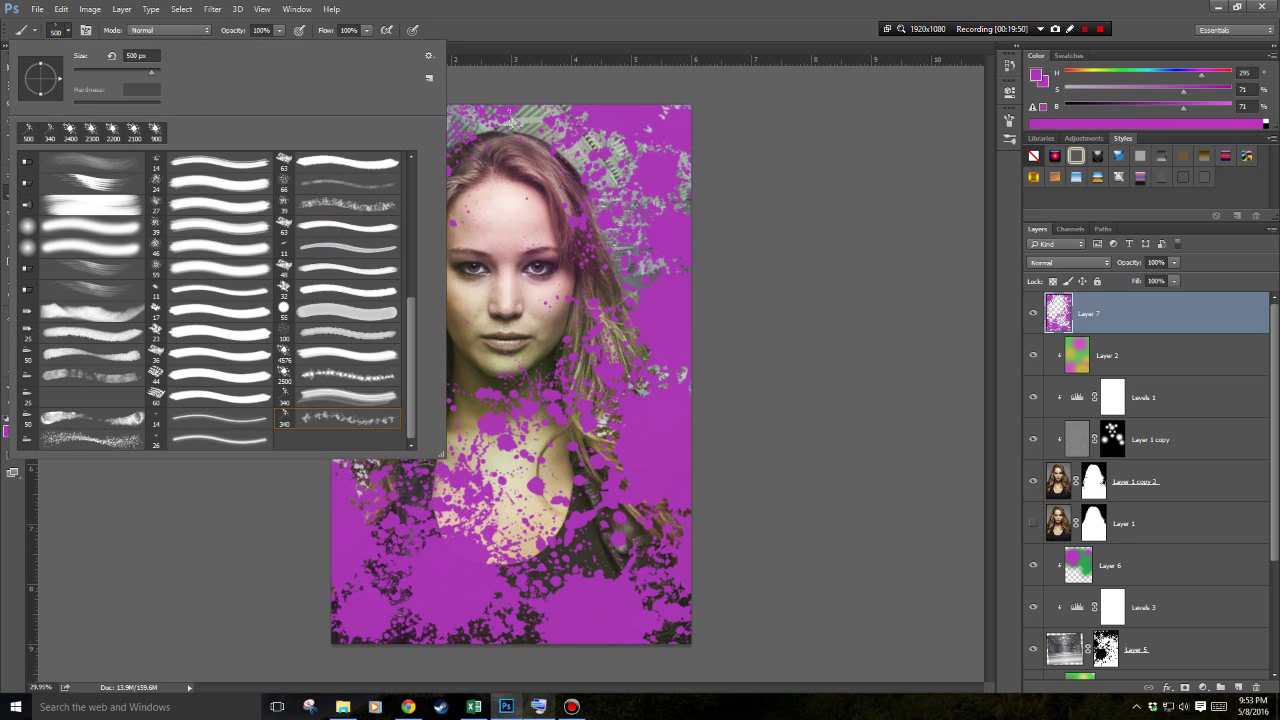
pyautogui.click(734, 125)
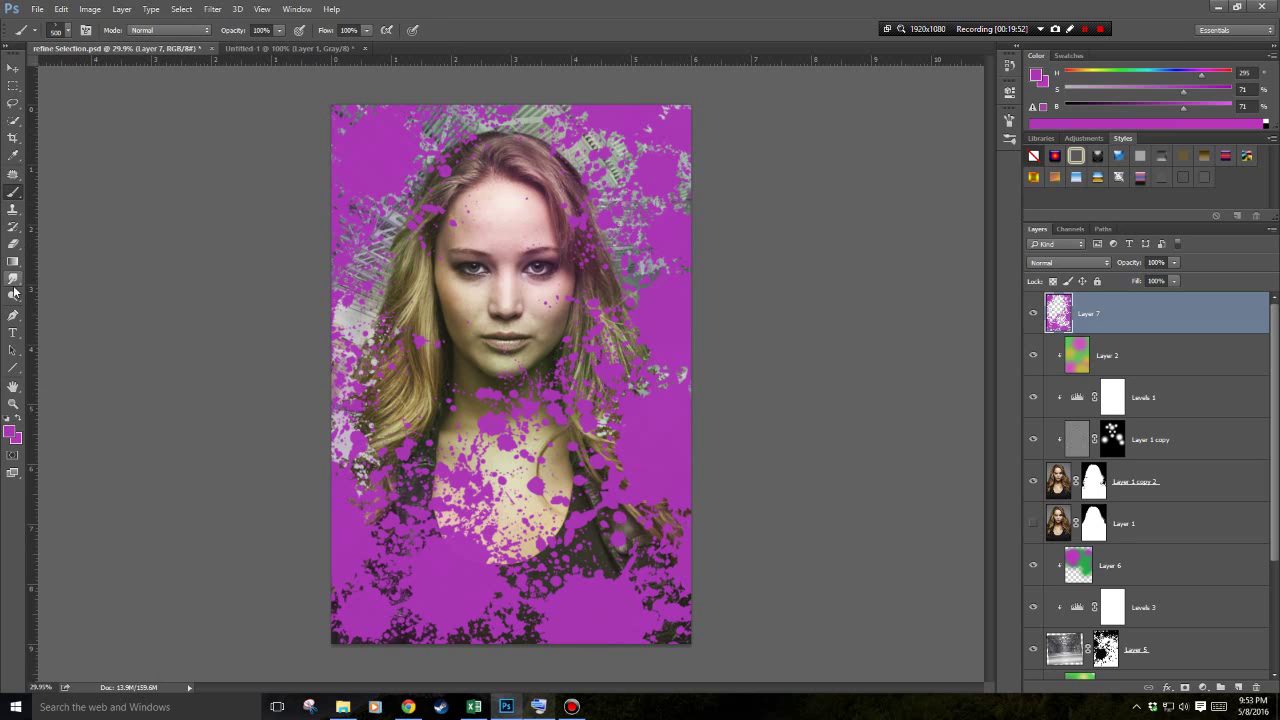
# Erase magenta from the face and hair with a 2500 px splatter eraser, then add Layer 8.
pyautogui.click(15, 246)
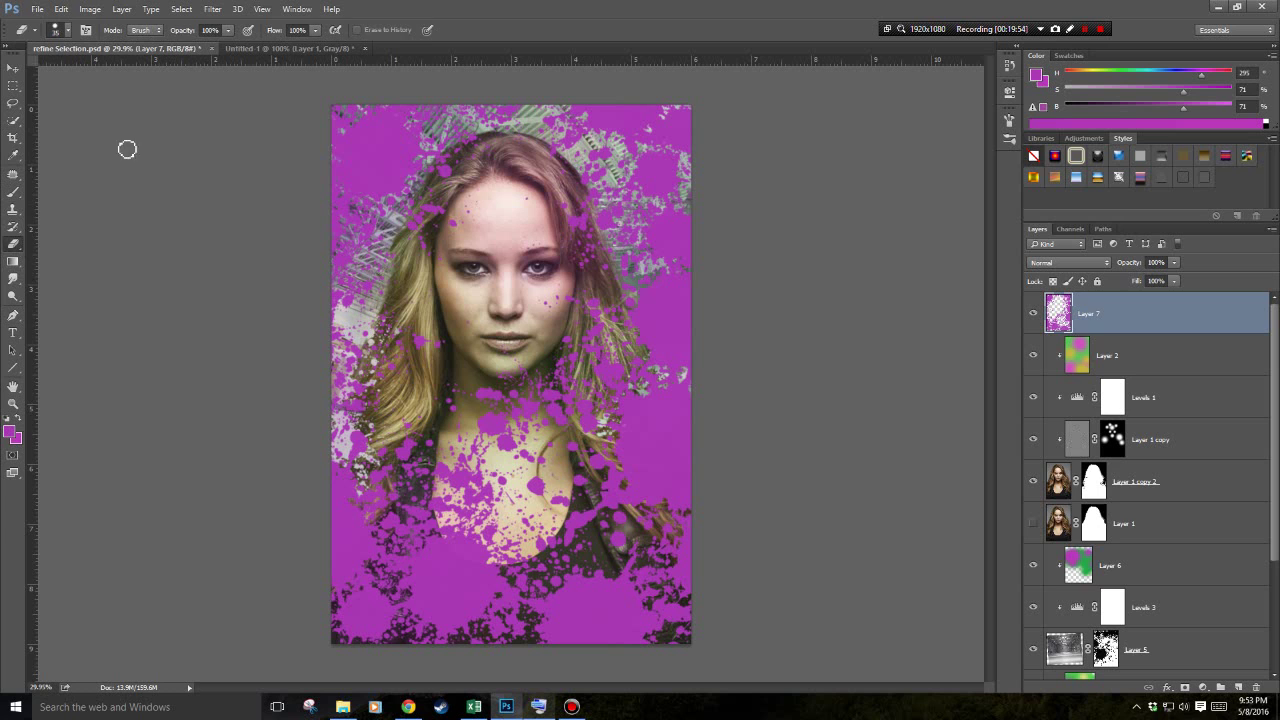
pyautogui.click(70, 32)
pyautogui.click(361, 372)
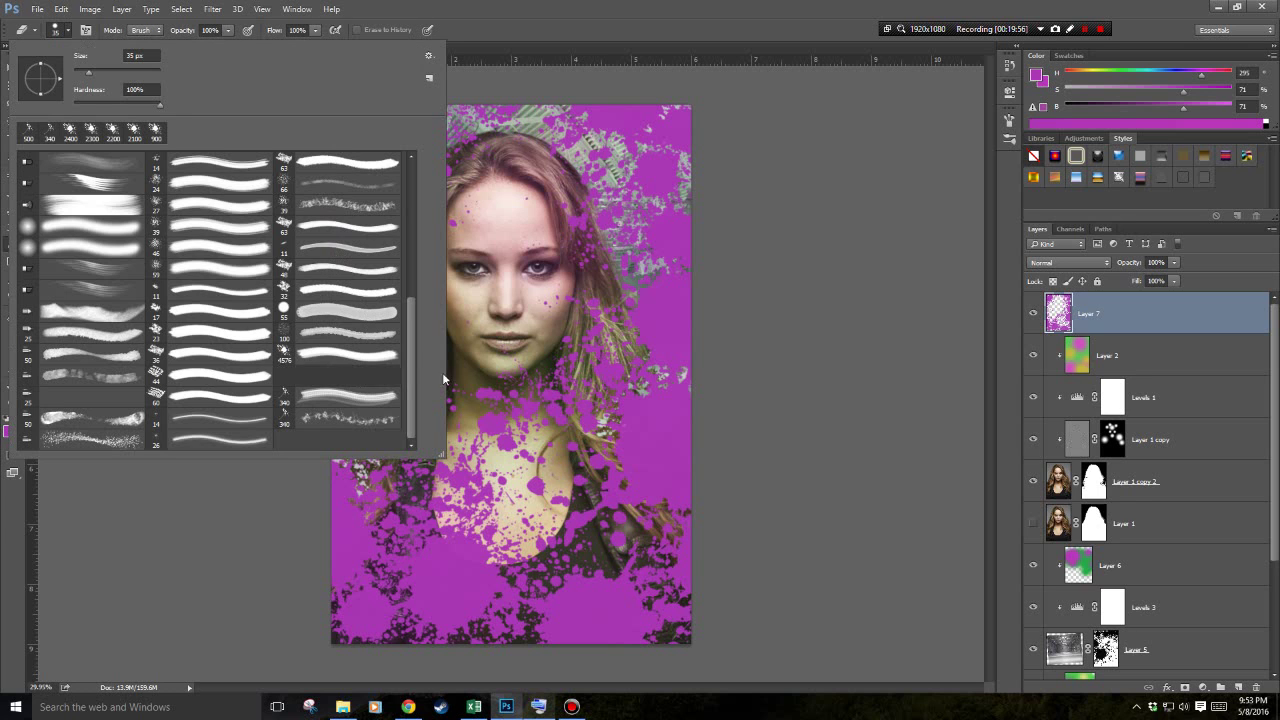
pyautogui.press('Return')
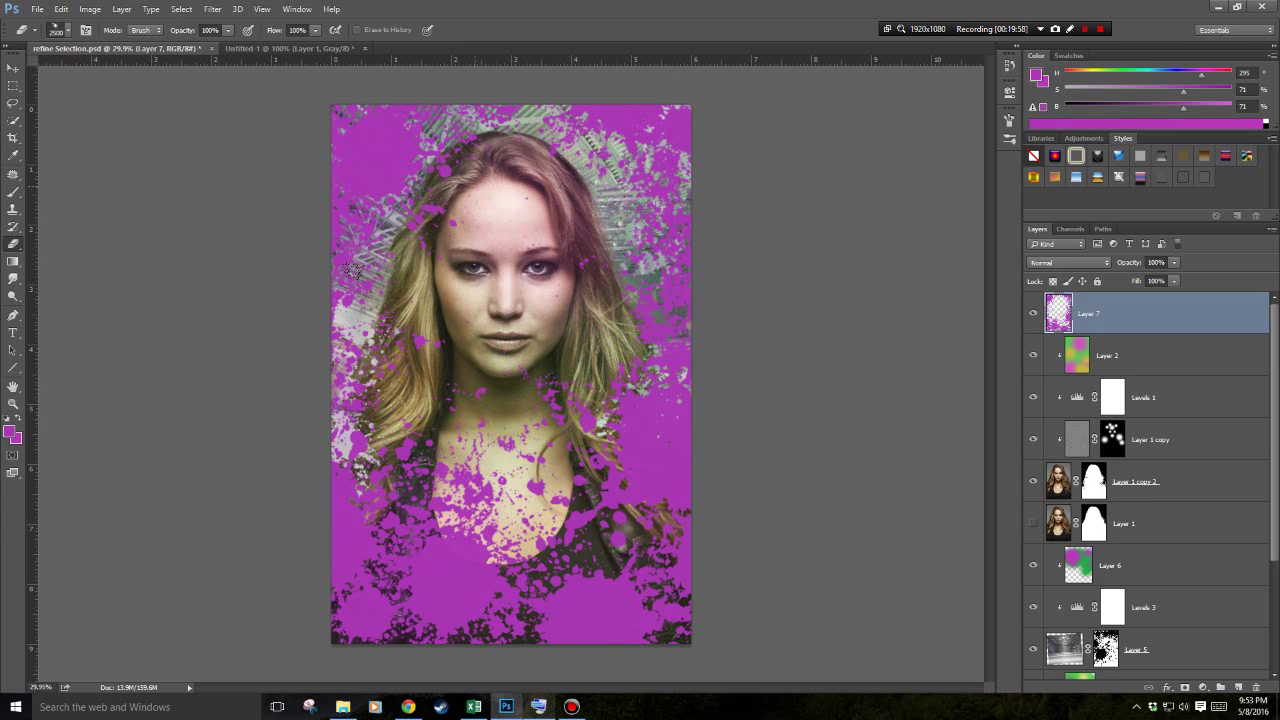
pyautogui.click(495, 425)
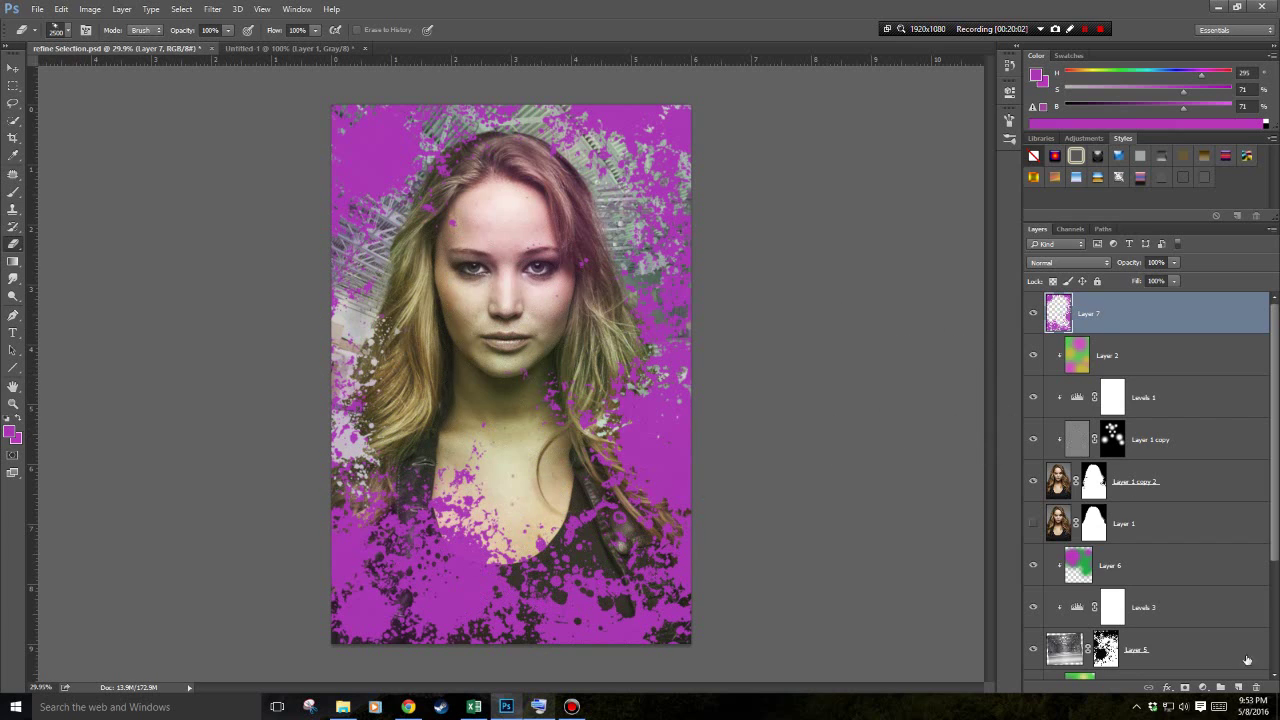
pyautogui.click(1238, 688)
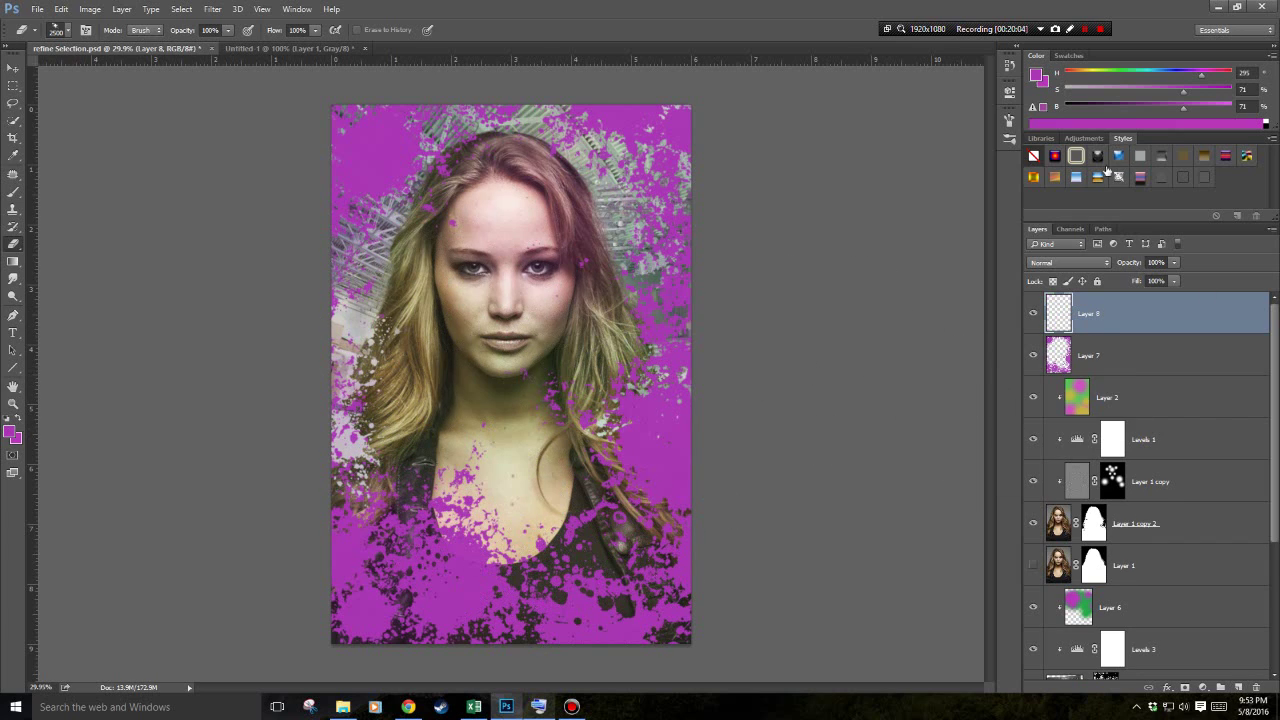
# Set the foreground colour to a green in the Color Picker.
pyautogui.click(1038, 76)
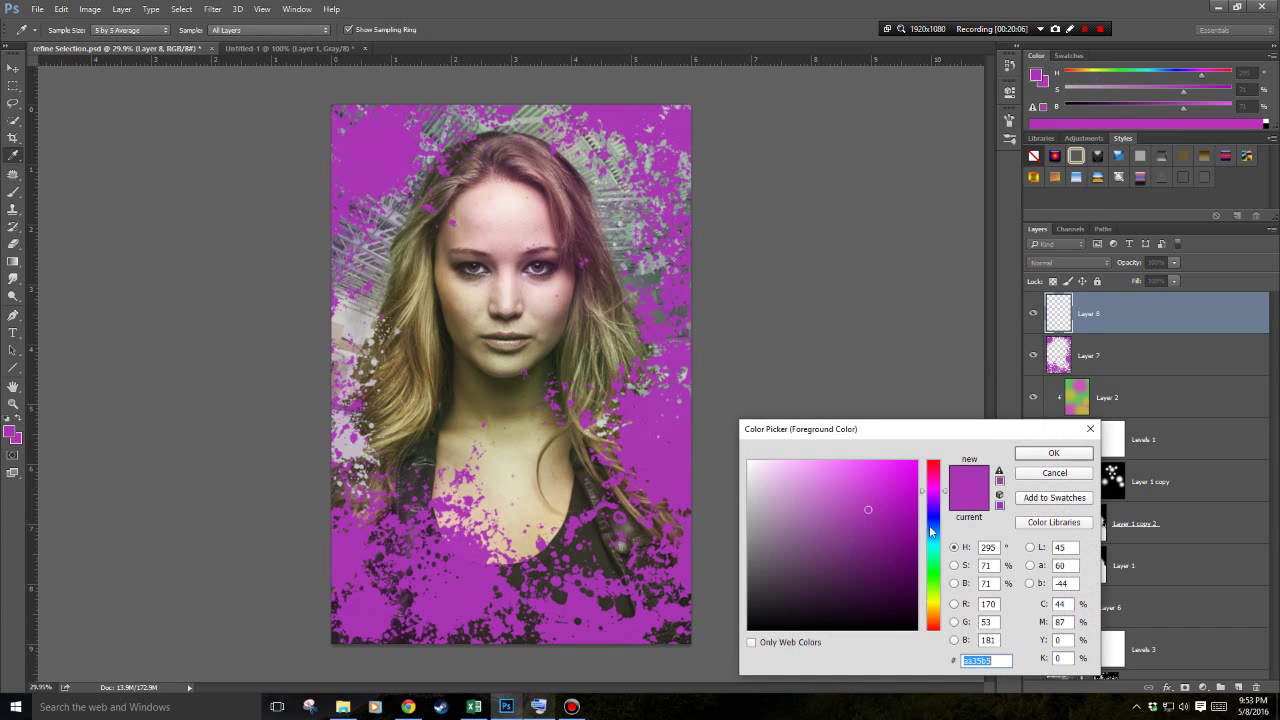
pyautogui.click(937, 574)
pyautogui.click(889, 529)
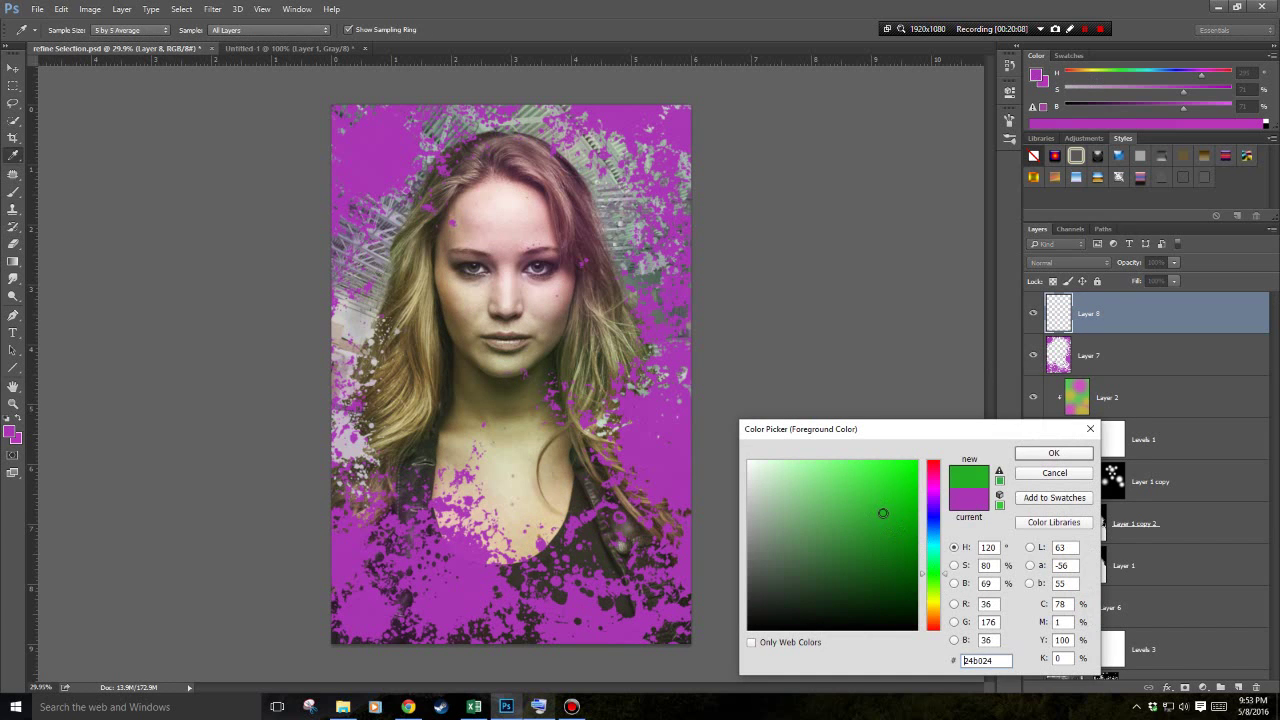
pyautogui.click(1053, 453)
# Stamp green splatter down the right side of Layer 8 with the splatter brush.
pyautogui.press('e')
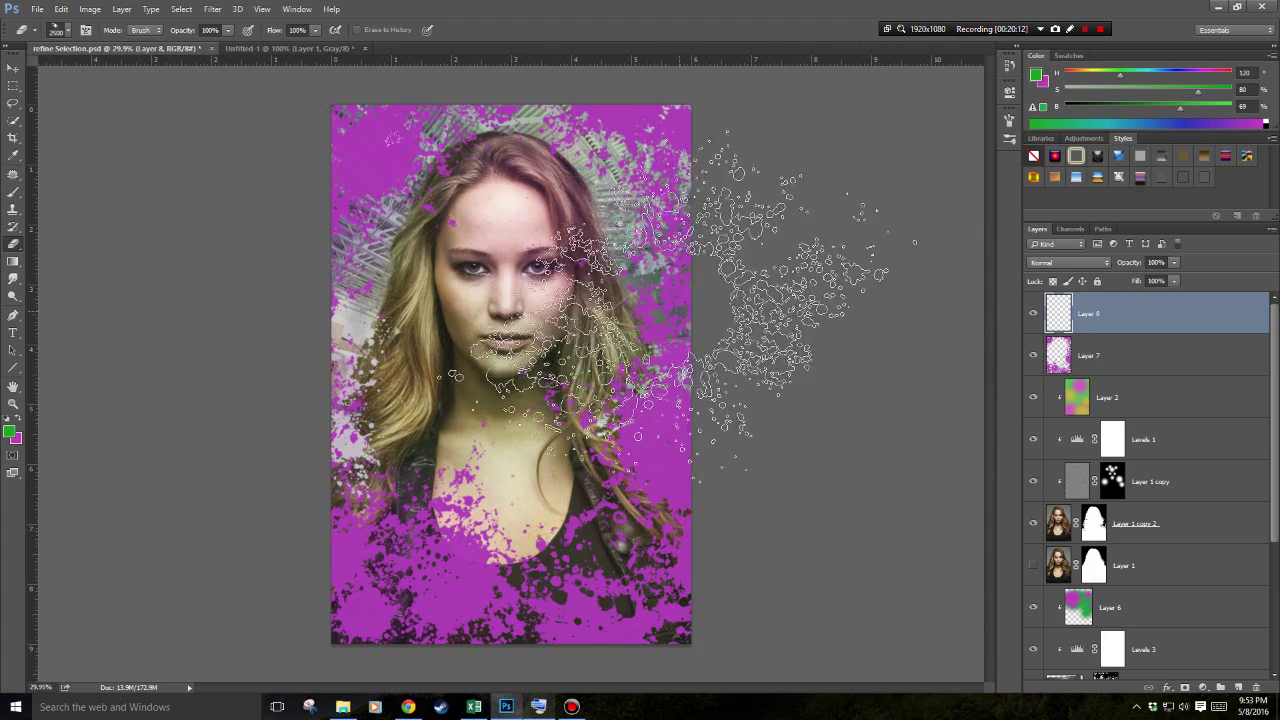
pyautogui.press('b')
pyautogui.click(638, 397)
pyautogui.click(628, 395)
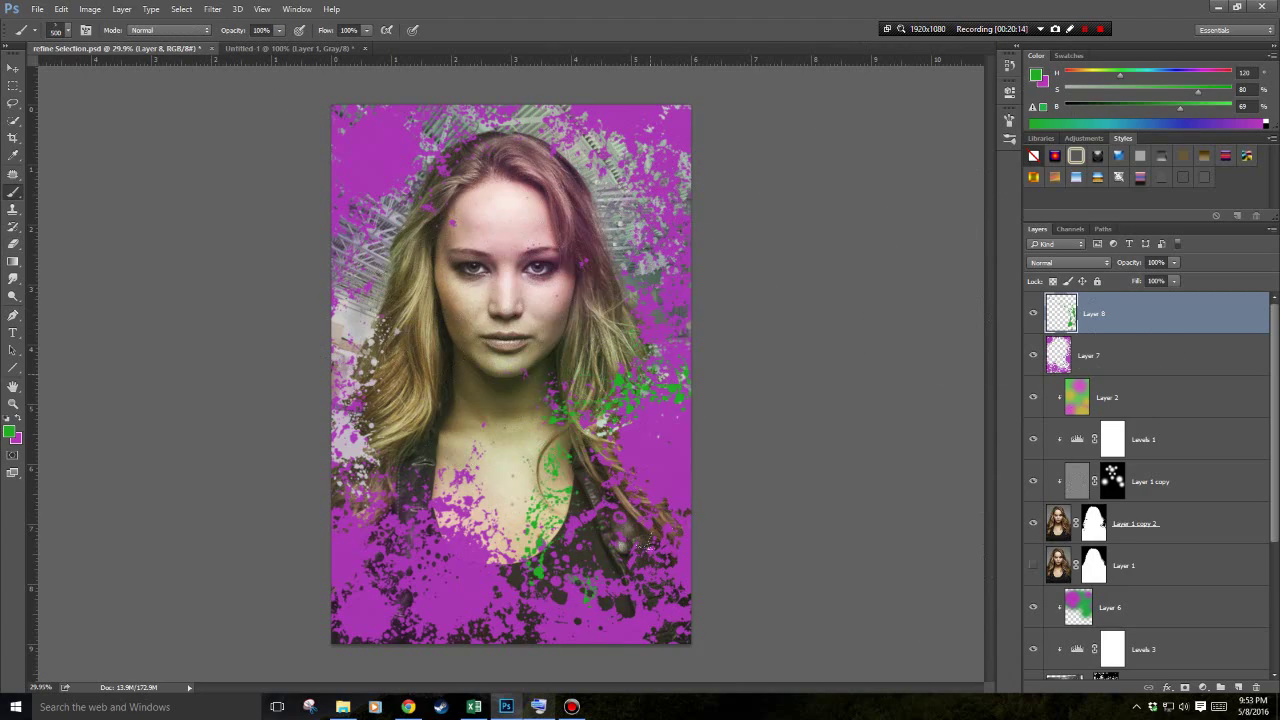
pyautogui.click(648, 545)
# Enlarge the brush to 1100 then 1200 px and stamp green splatter at the lower left, left edge and chest.
pyautogui.press(']')
pyautogui.press(']')
pyautogui.press(']')
pyautogui.press(']')
pyautogui.press(']')
pyautogui.press(']')
pyautogui.press(']')
pyautogui.press(']')
pyautogui.press(']')
pyautogui.press(']')
pyautogui.press(']')
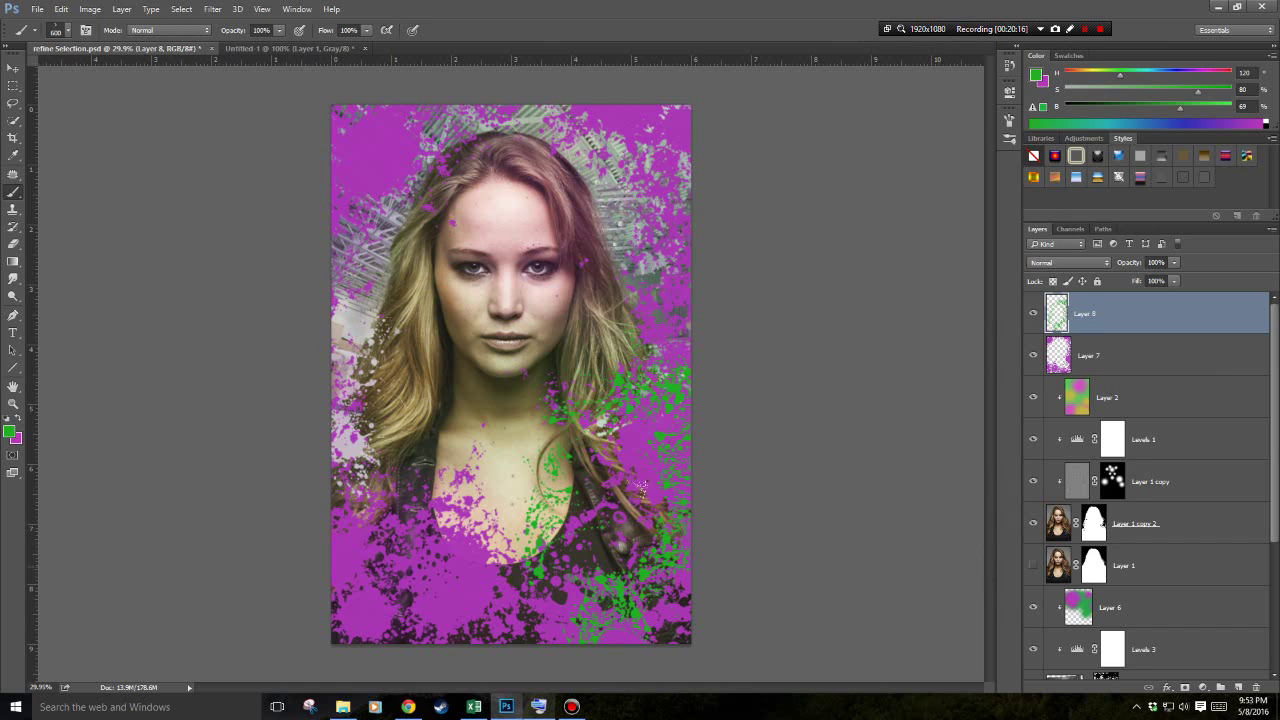
pyautogui.click(330, 540)
pyautogui.click(420, 555)
pyautogui.press(']')
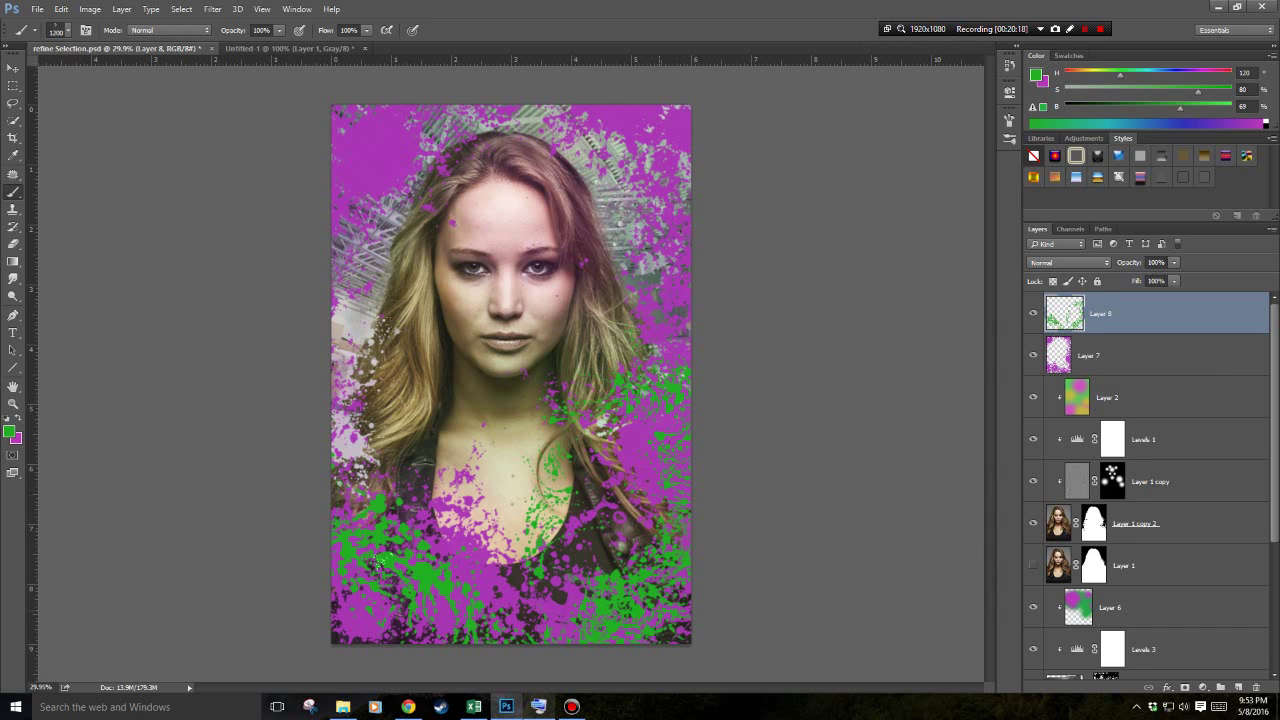
pyautogui.click(450, 540)
pyautogui.click(356, 215)
pyautogui.click(560, 430)
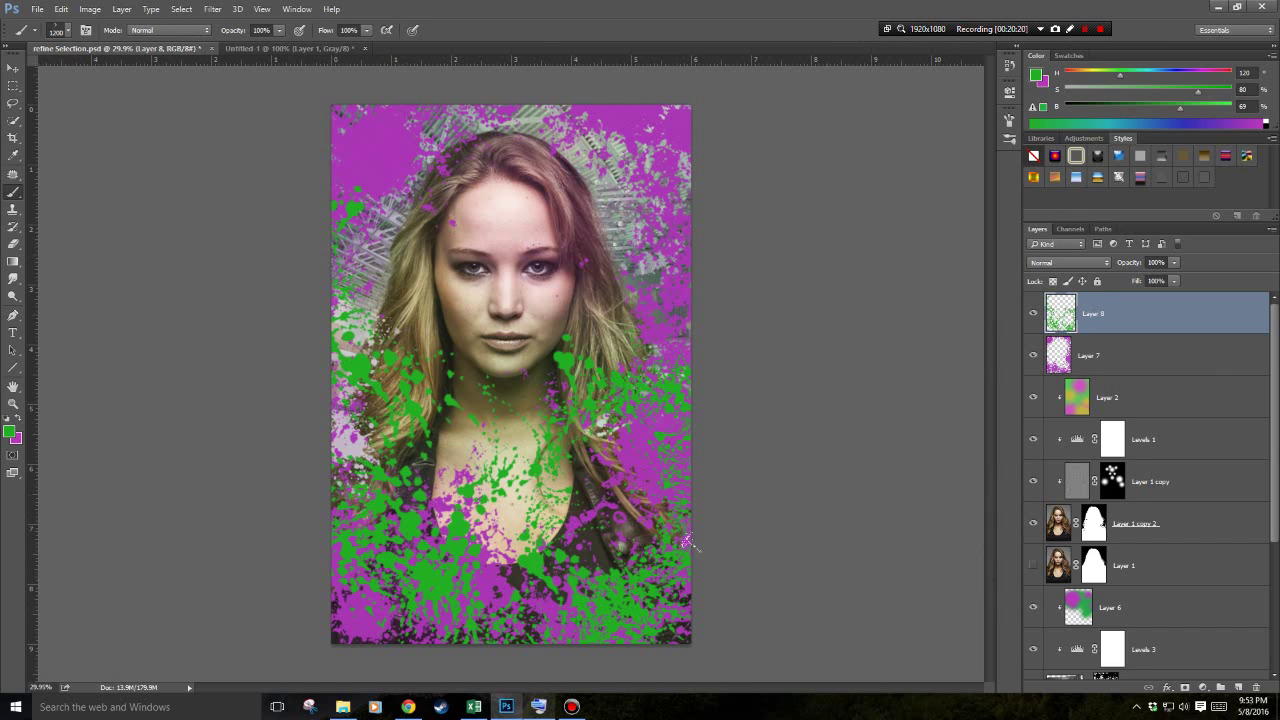
# Erase green splatter from the chest and right shoulder, enlarging the eraser to 2500 px.
pyautogui.press('e')
pyautogui.click(456, 490)
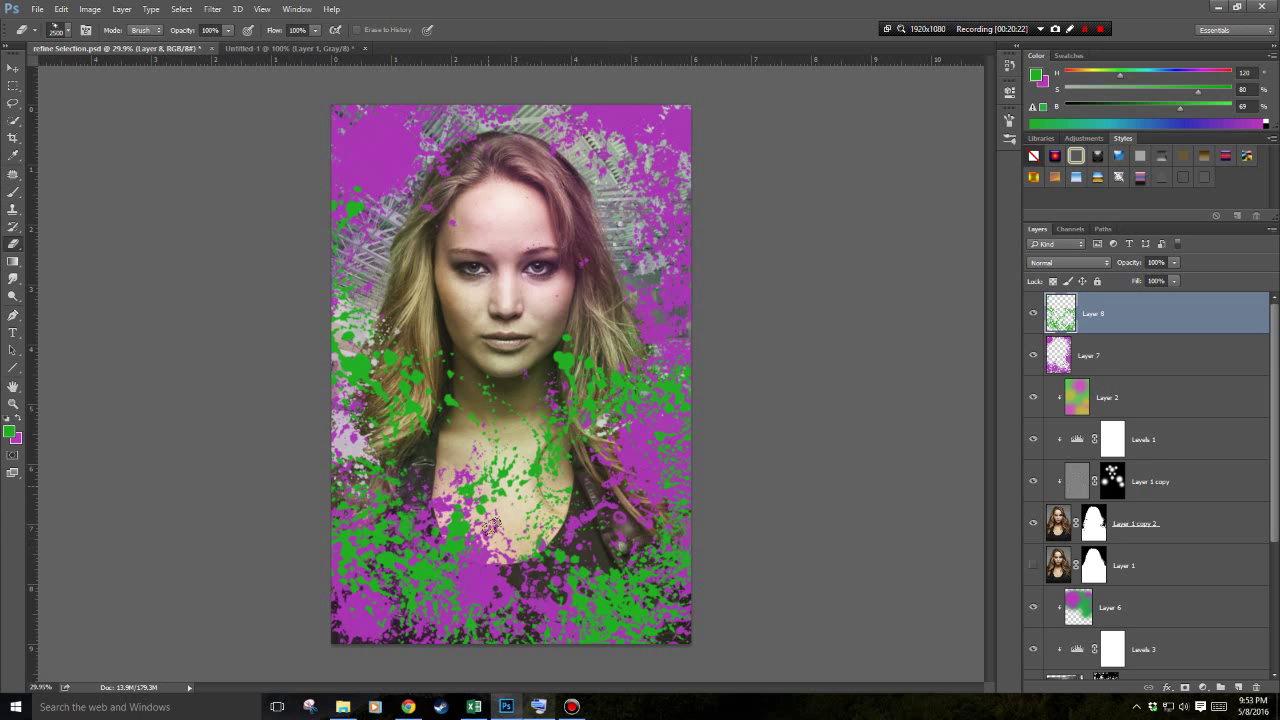
pyautogui.click(456, 490)
pyautogui.press(']')
pyautogui.press(']')
pyautogui.press(']')
pyautogui.press(']')
pyautogui.press(']')
pyautogui.press(']')
pyautogui.press(']')
pyautogui.press(']')
pyautogui.press(']')
pyautogui.press(']')
pyautogui.press(']')
pyautogui.press(']')
pyautogui.press(']')
pyautogui.click(560, 470)
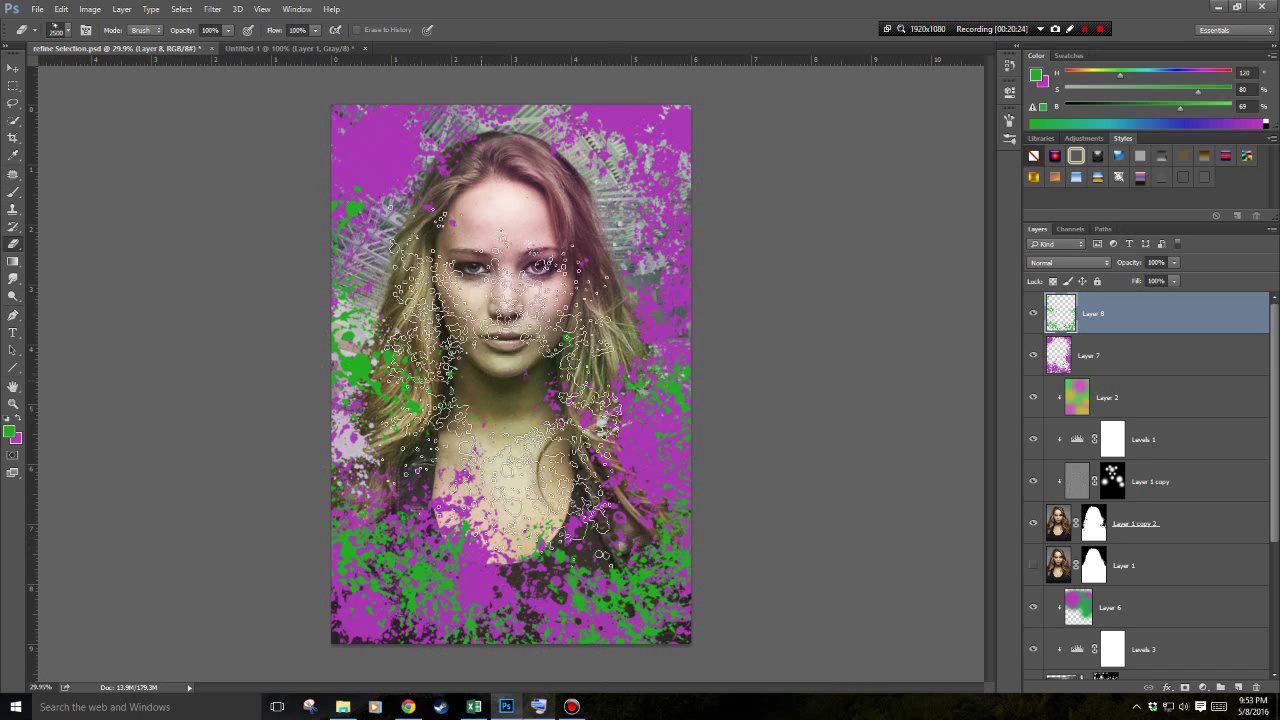
# Switch back to the splatter brush, check the brush presets, and set it to 2500 px.
pyautogui.press('b')
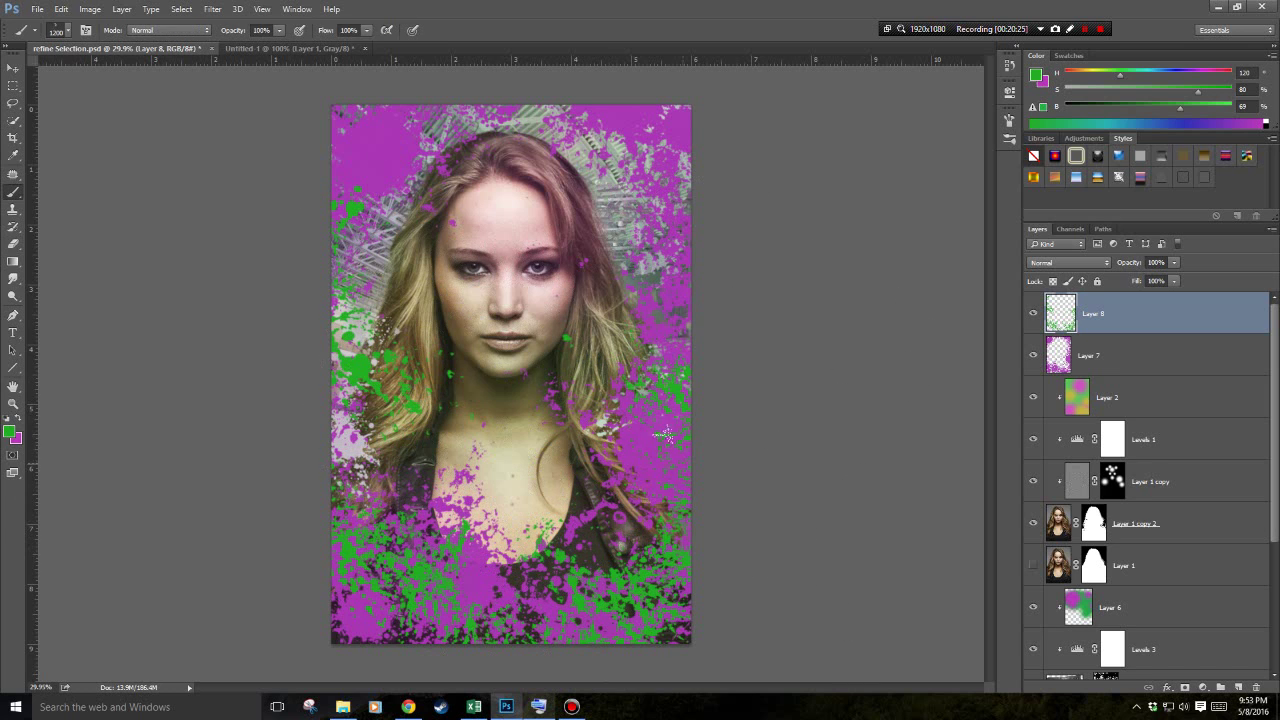
pyautogui.click(60, 30)
pyautogui.scroll(3, 305, 343)
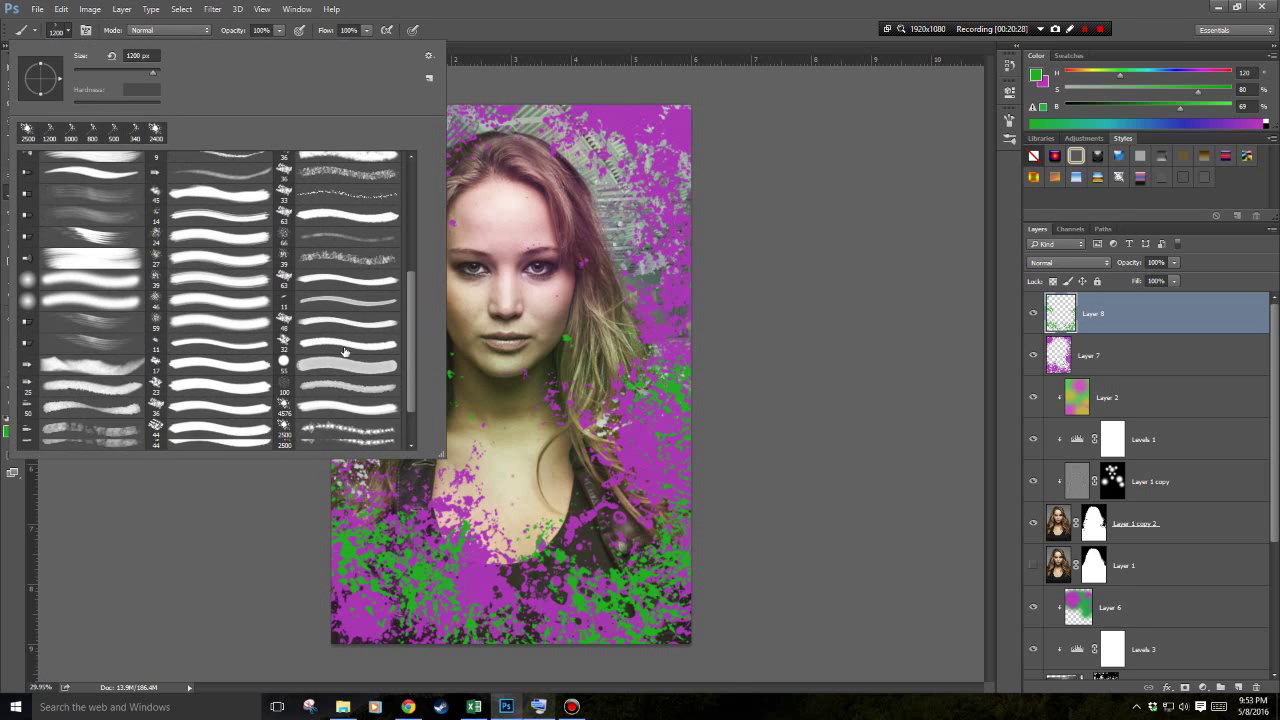
pyautogui.scroll(-3, 305, 343)
pyautogui.press(']')
pyautogui.press(']')
pyautogui.press(']')
pyautogui.press(']')
pyautogui.press(']')
pyautogui.press(']')
pyautogui.press(']')
pyautogui.press(']')
pyautogui.press(']')
pyautogui.press(']')
pyautogui.press(']')
pyautogui.press(']')
pyautogui.press(']')
pyautogui.click(692, 262)
# Try green splatter stamps on the right side, neck and chest, undoing each unwanted one.
pyautogui.click(640, 330)
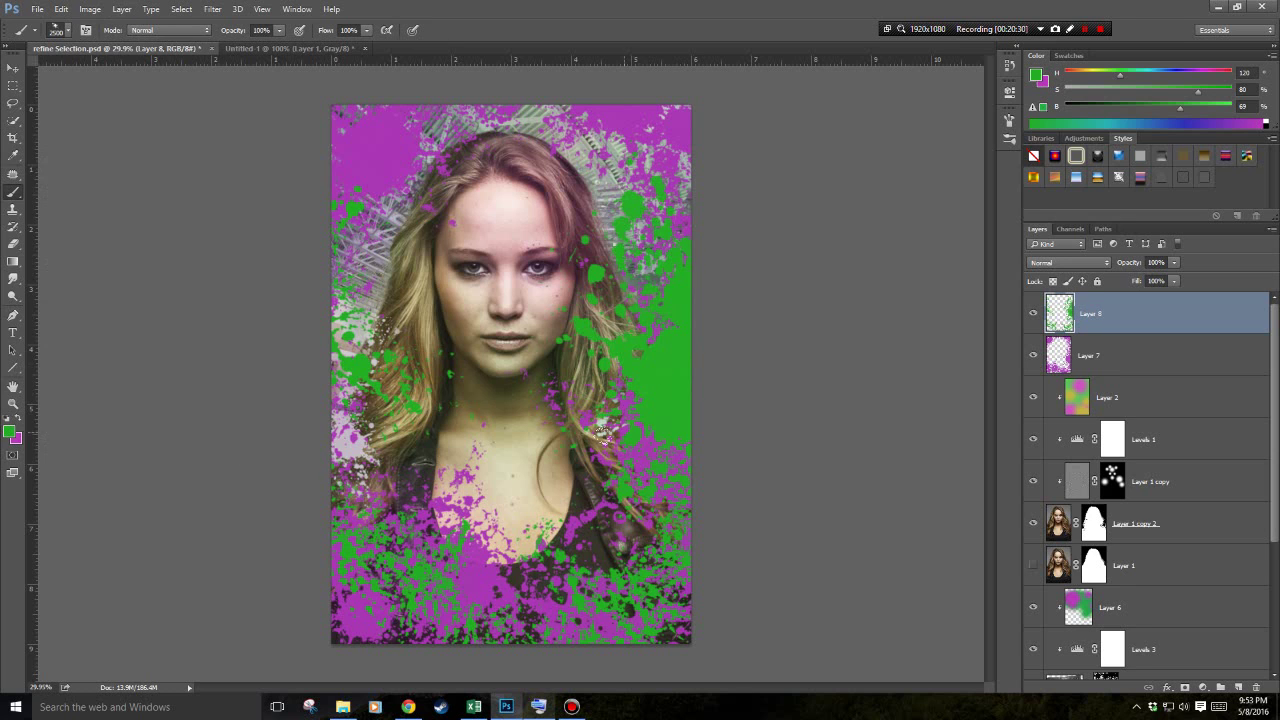
pyautogui.hotkey('ctrl', 'z')
pyautogui.click(556, 545)
pyautogui.hotkey('ctrl', 'z')
pyautogui.click(560, 530)
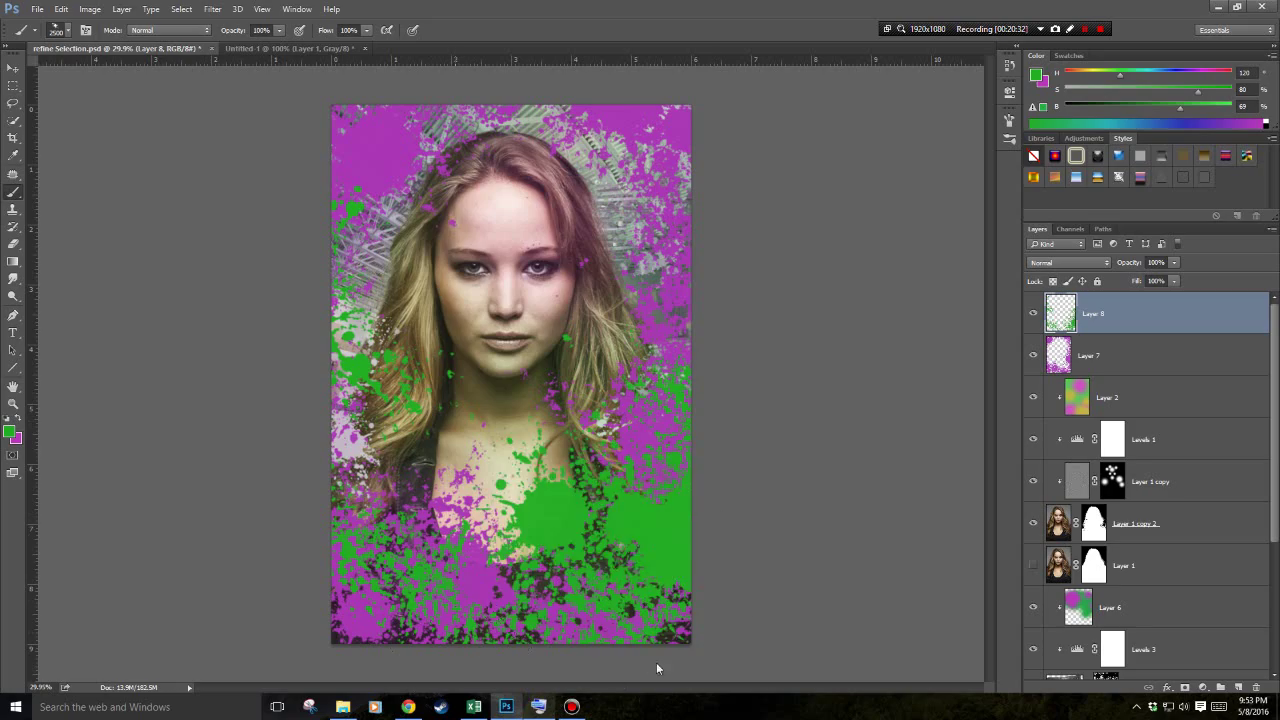
pyautogui.hotkey('ctrl', 'z')
pyautogui.click(627, 568)
pyautogui.hotkey('ctrl', 'z')
pyautogui.click(690, 560)
pyautogui.hotkey('ctrl', 'z')
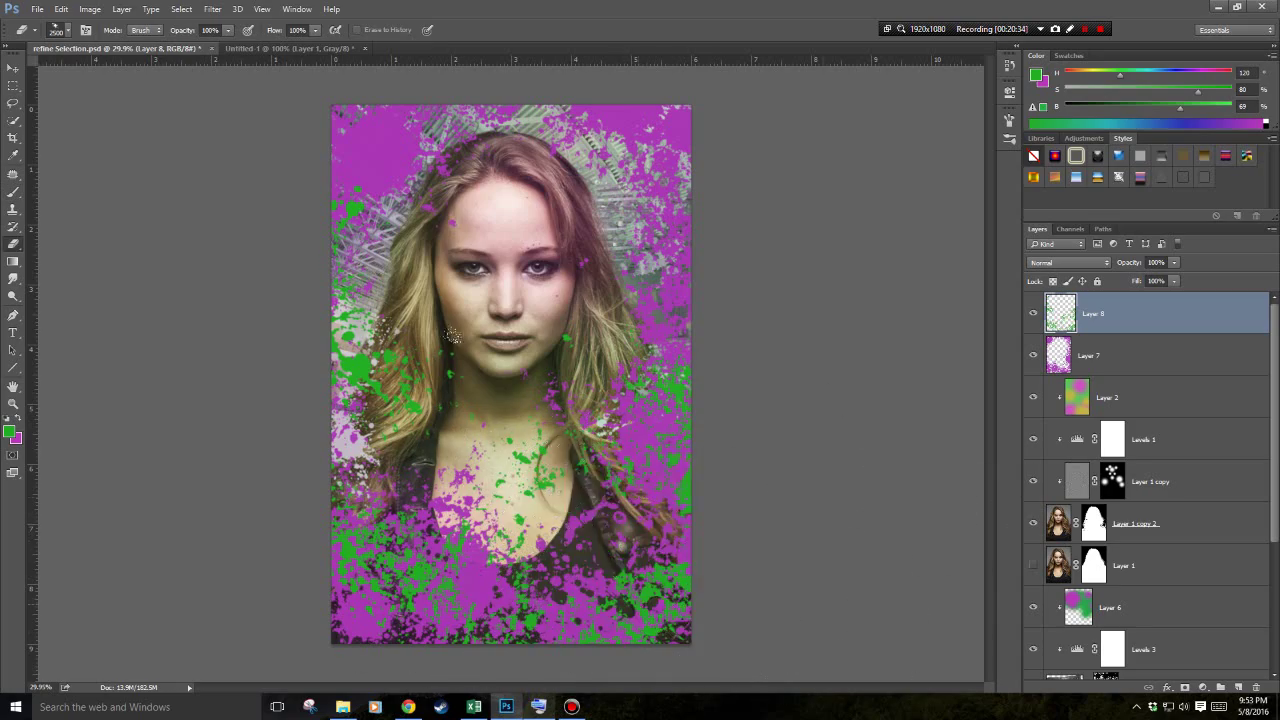
# Stamp large green splatters across the bottom of the canvas, undoing the last one.
pyautogui.click(700, 565)
pyautogui.click(410, 570)
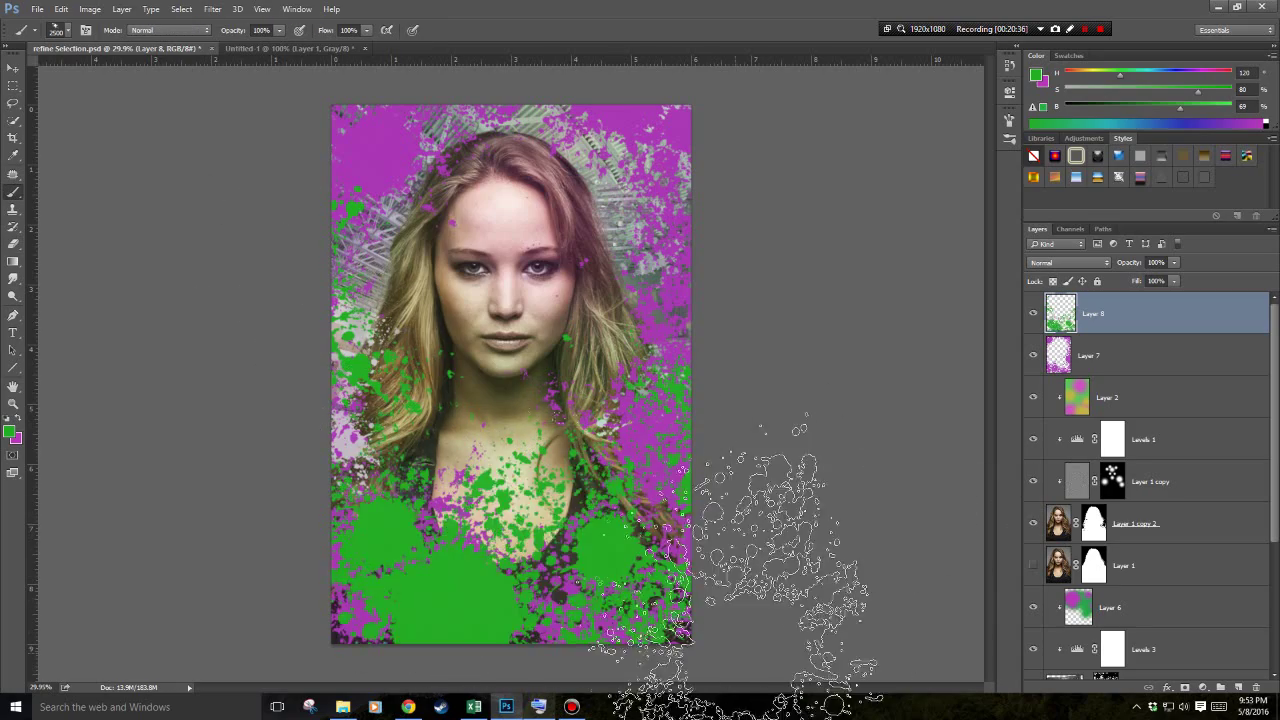
pyautogui.click(560, 600)
pyautogui.press('e')
pyautogui.hotkey('ctrl', 'z')
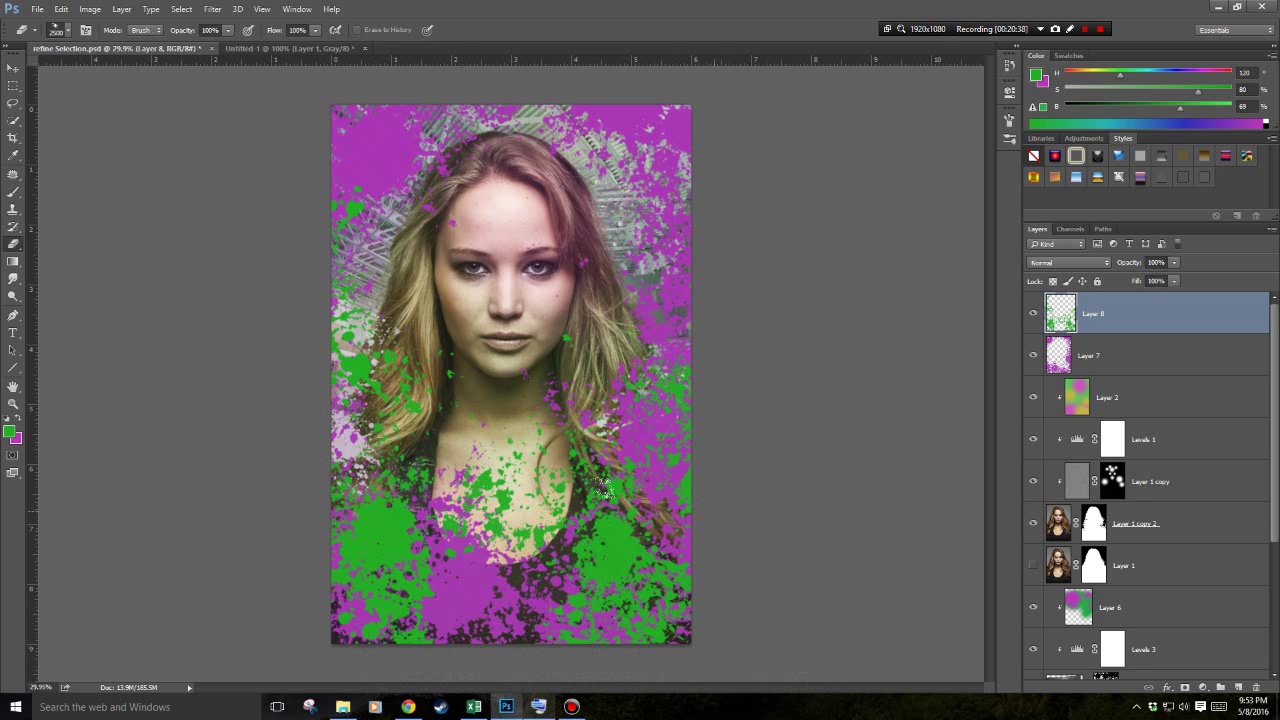
pyautogui.scroll(-2, 719, 530)
pyautogui.scroll(-1, 651, 508)
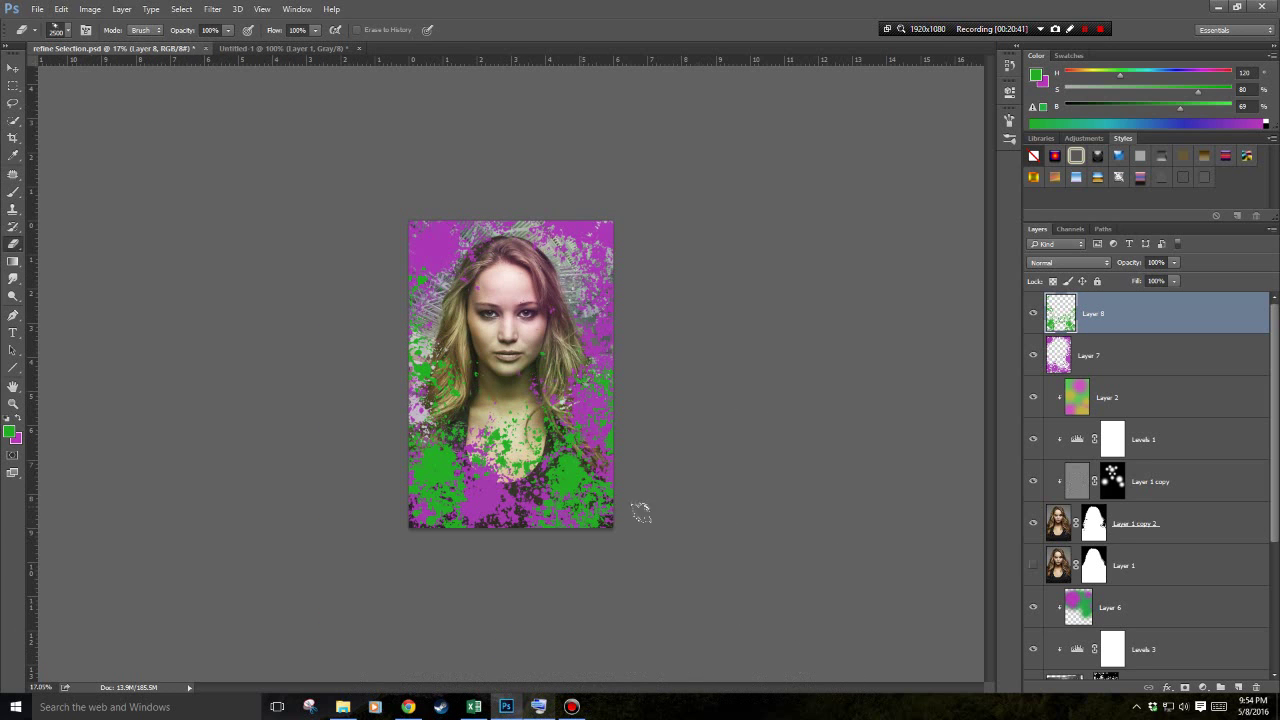